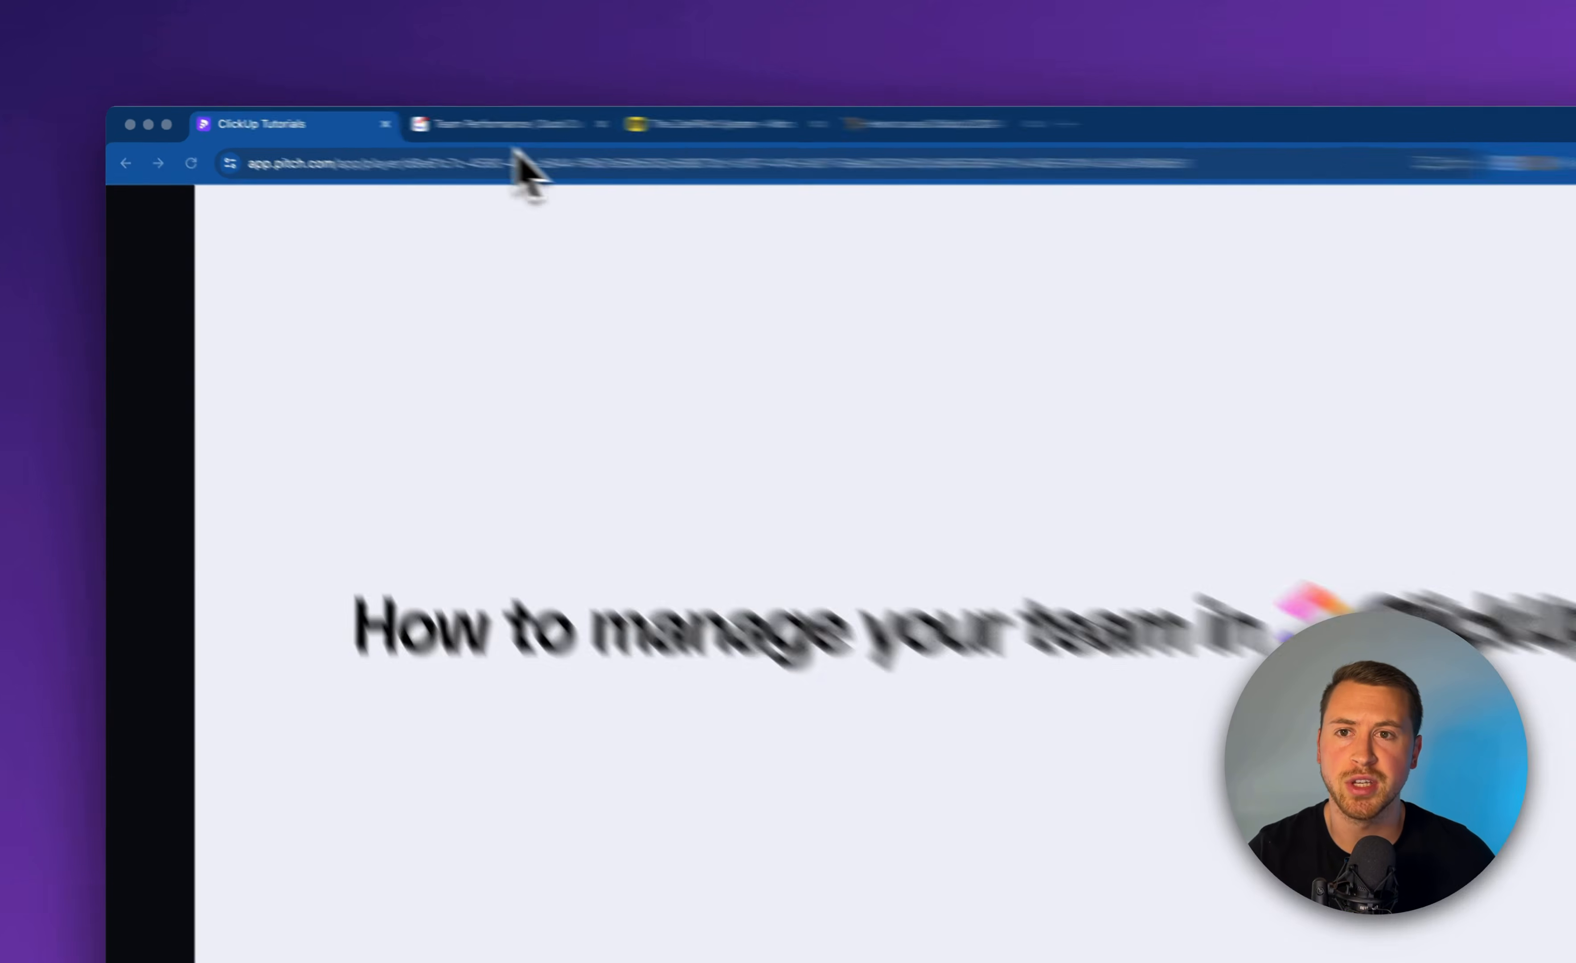
# Step: Switch to ClickUp's Team Performance dashboard and examine the Write StandUp time-range options in ClickUp Brain
pyautogui.click(420, 120)
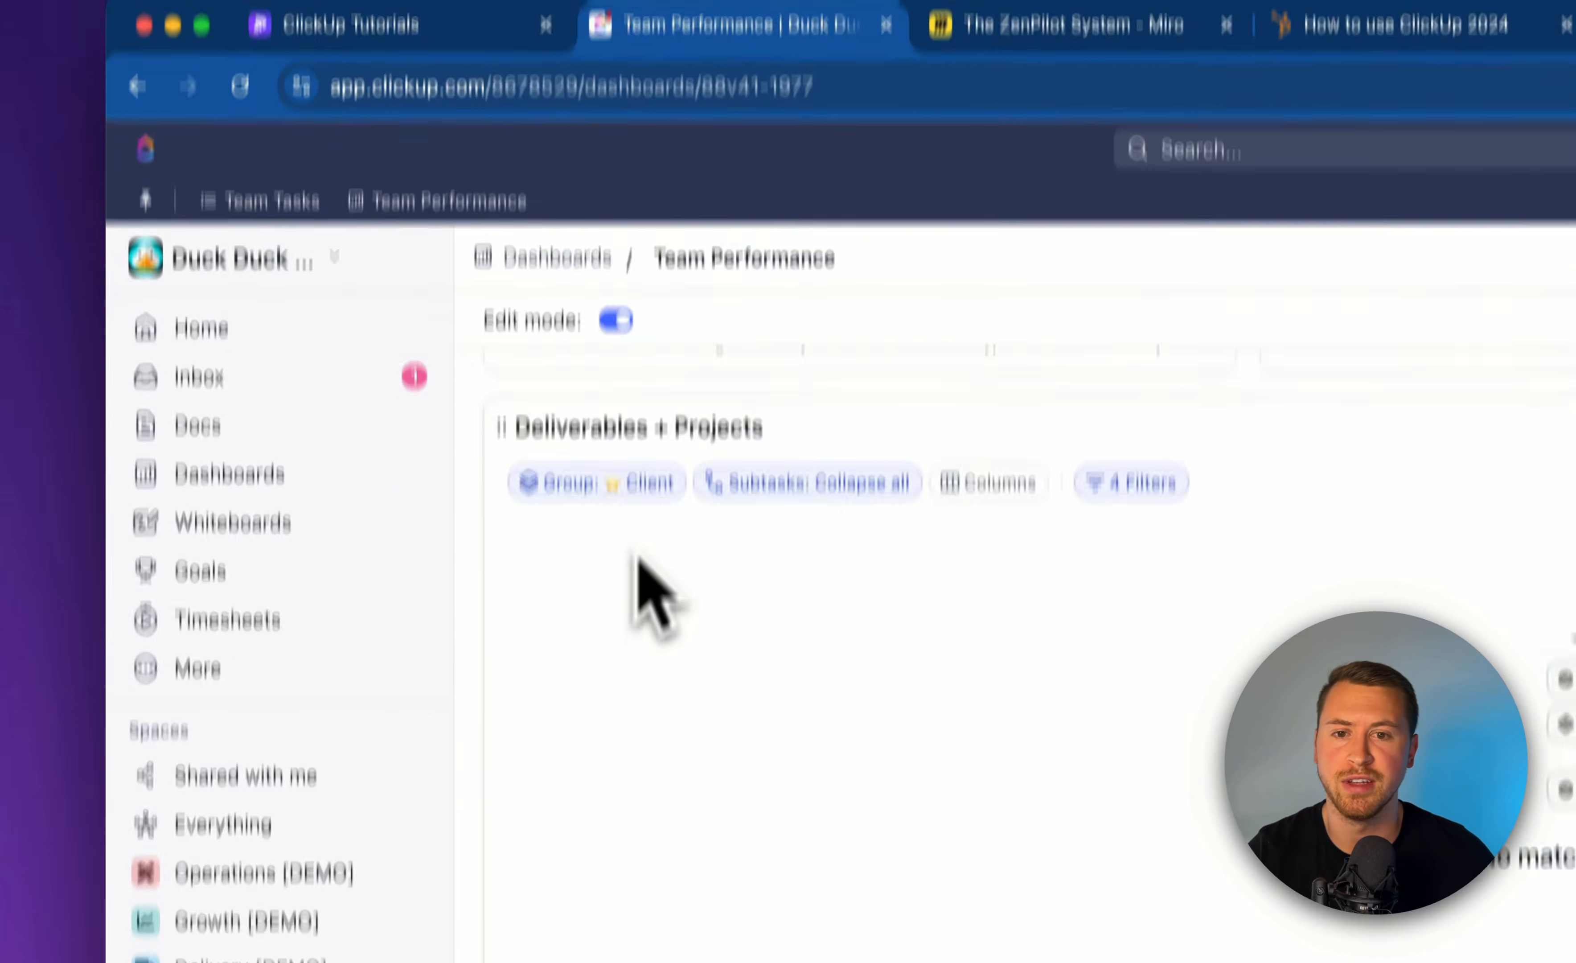
pyautogui.scroll(10, 639, 562)
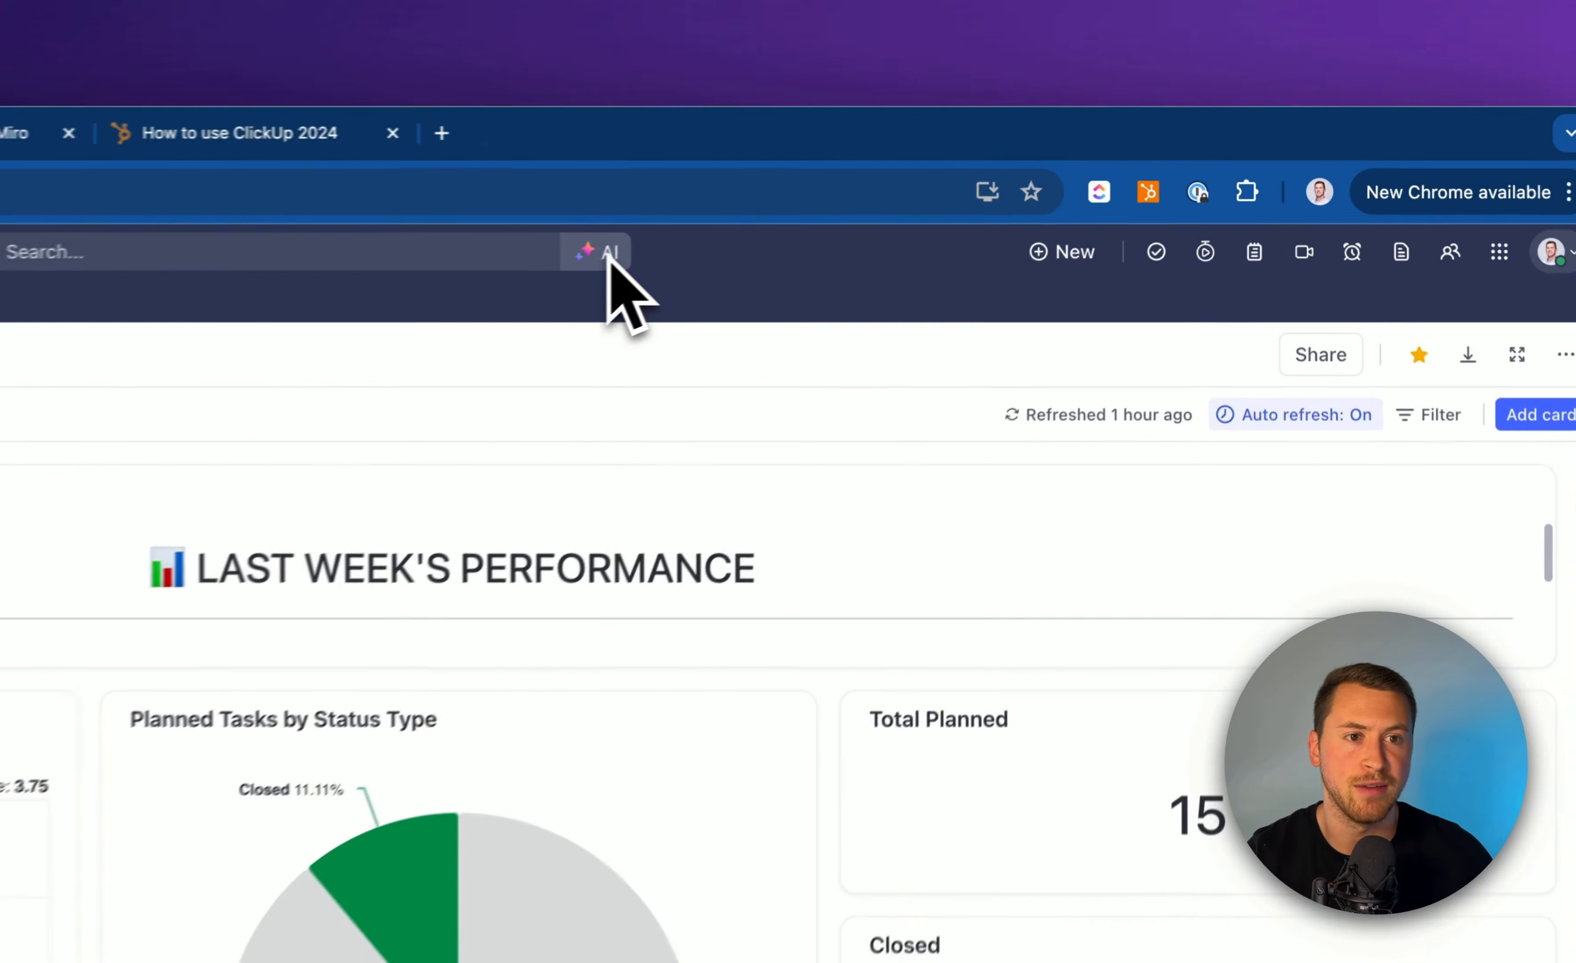
pyautogui.click(608, 252)
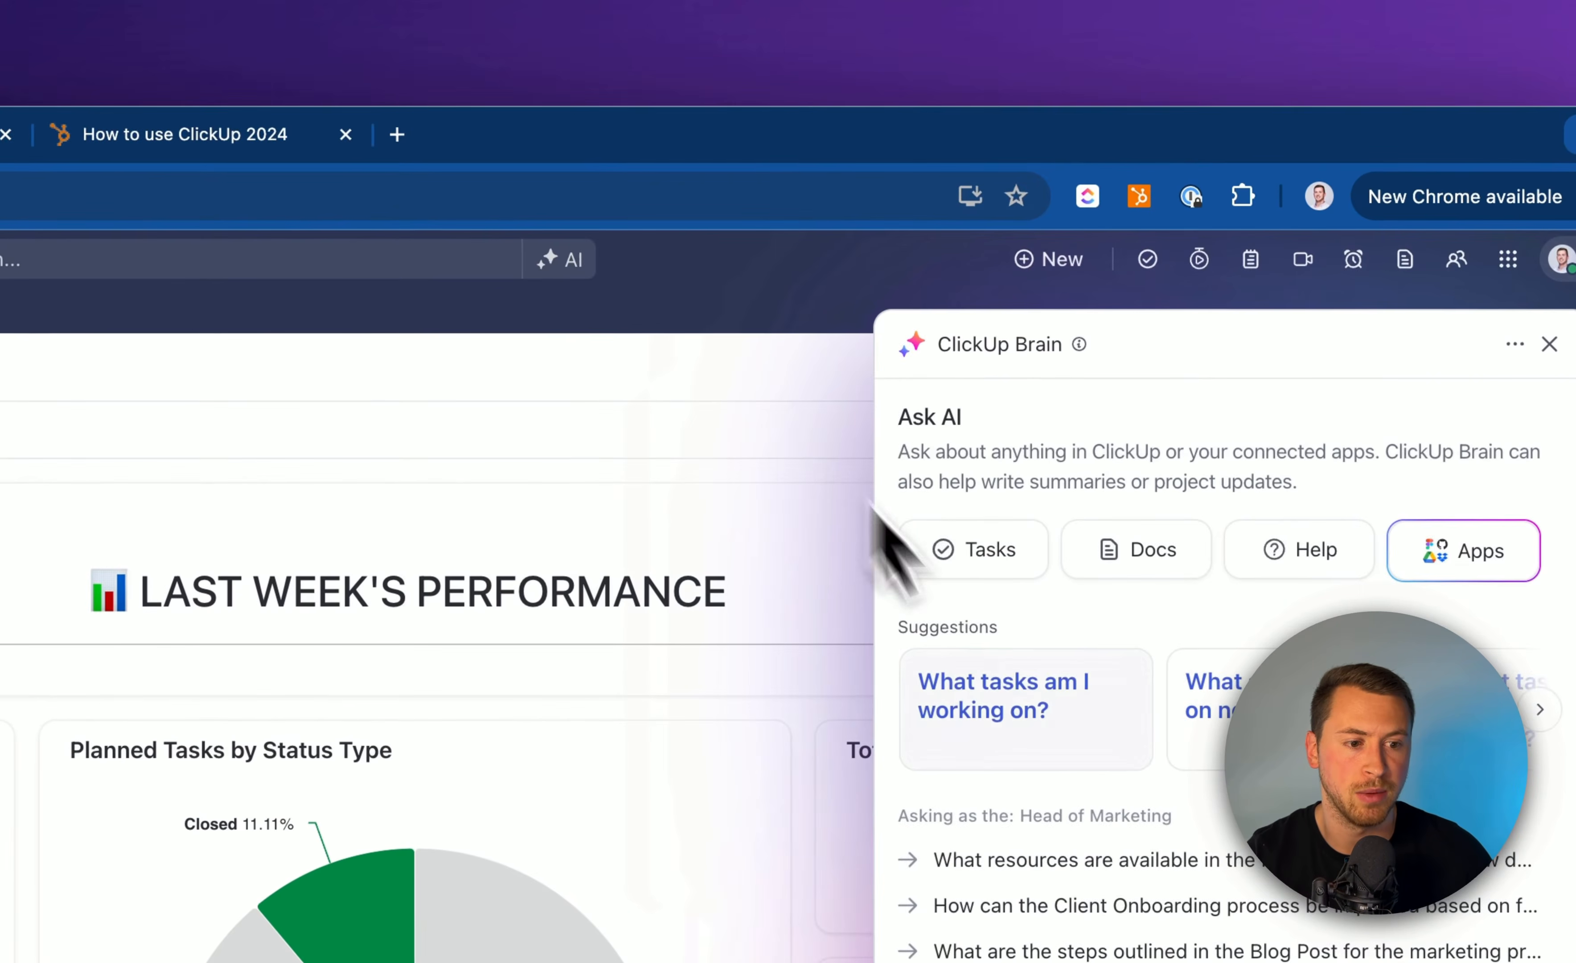
pyautogui.scroll(-5, 1055, 715)
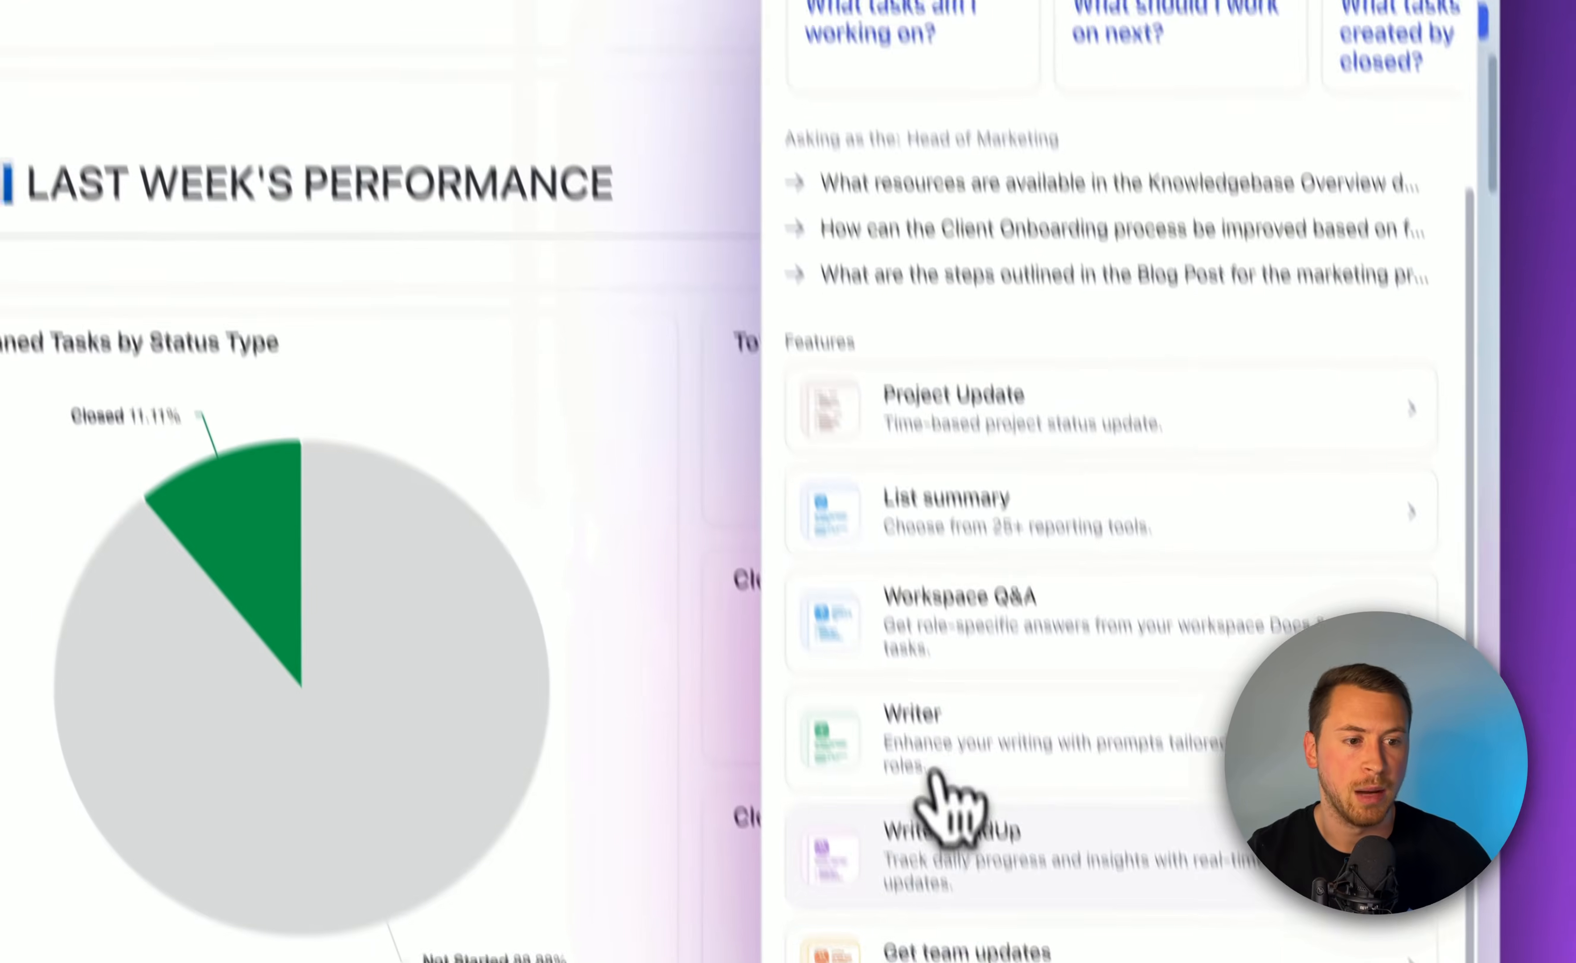
pyautogui.click(938, 818)
pyautogui.click(1129, 430)
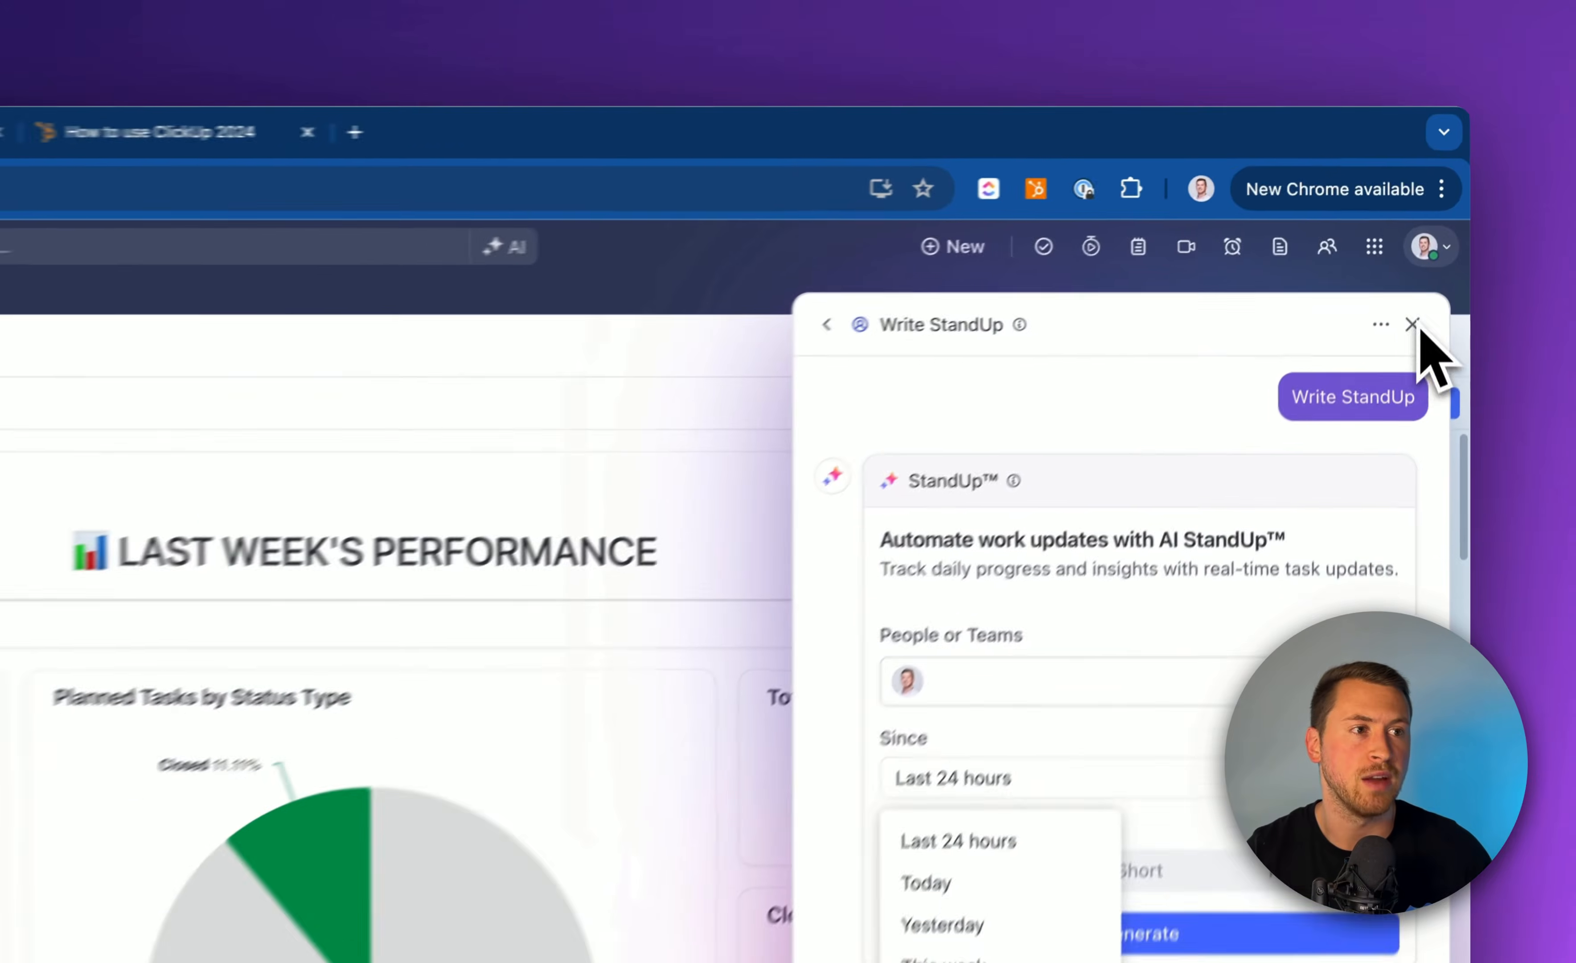
pyautogui.click(1438, 224)
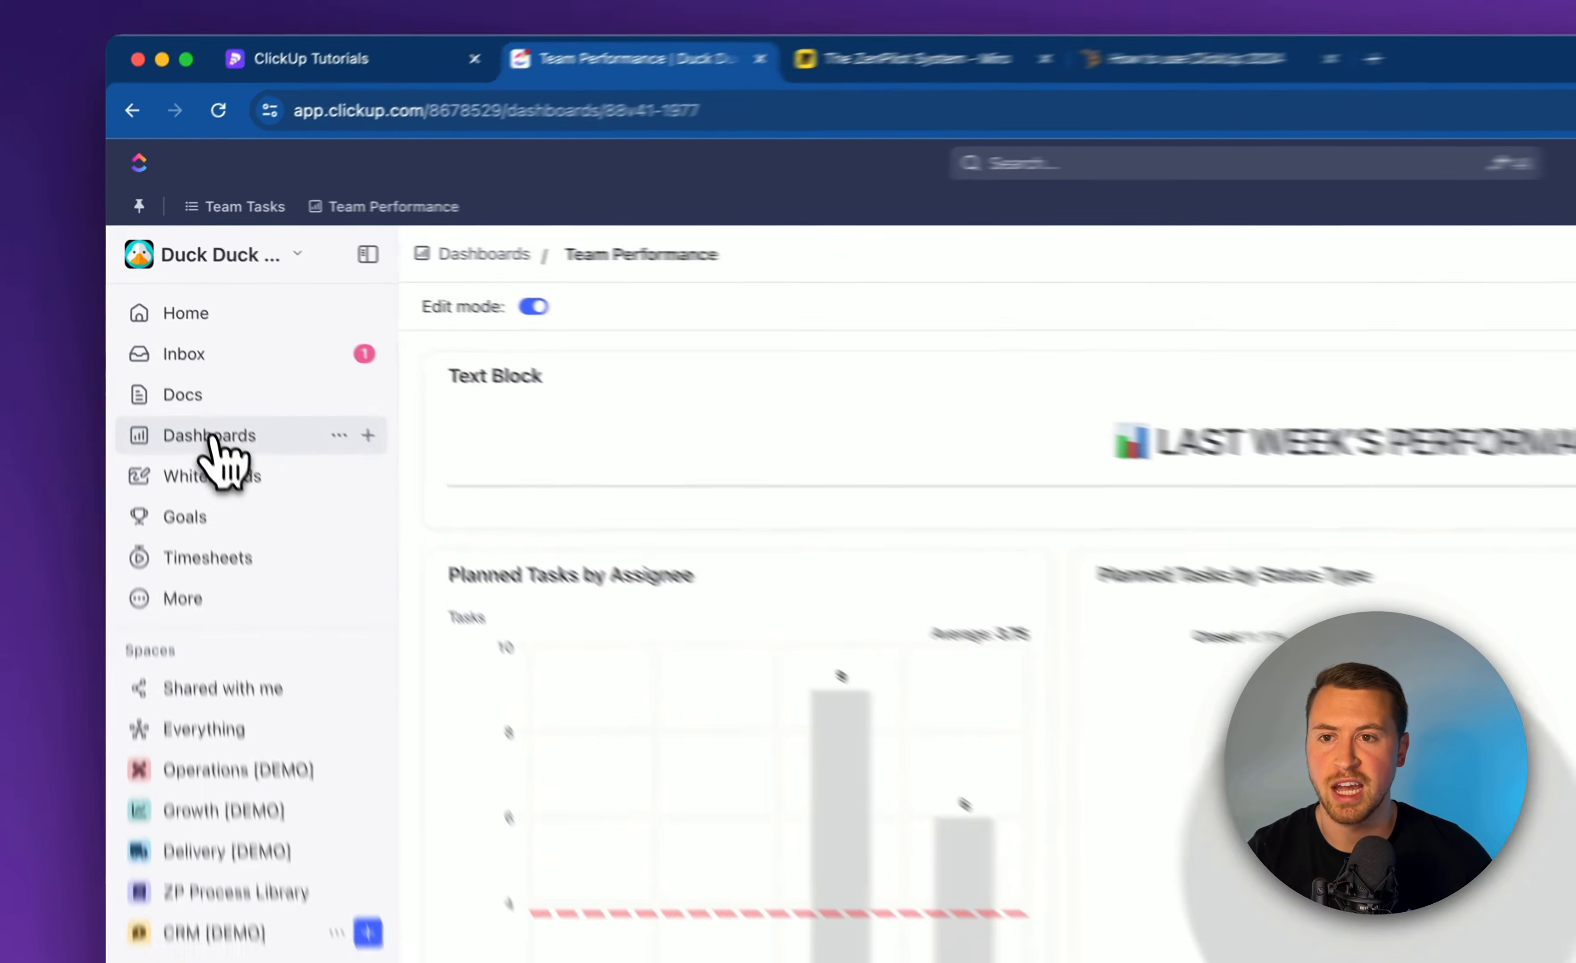
# Step: Open the Team Performance dashboard from the list of all dashboards
pyautogui.click(210, 439)
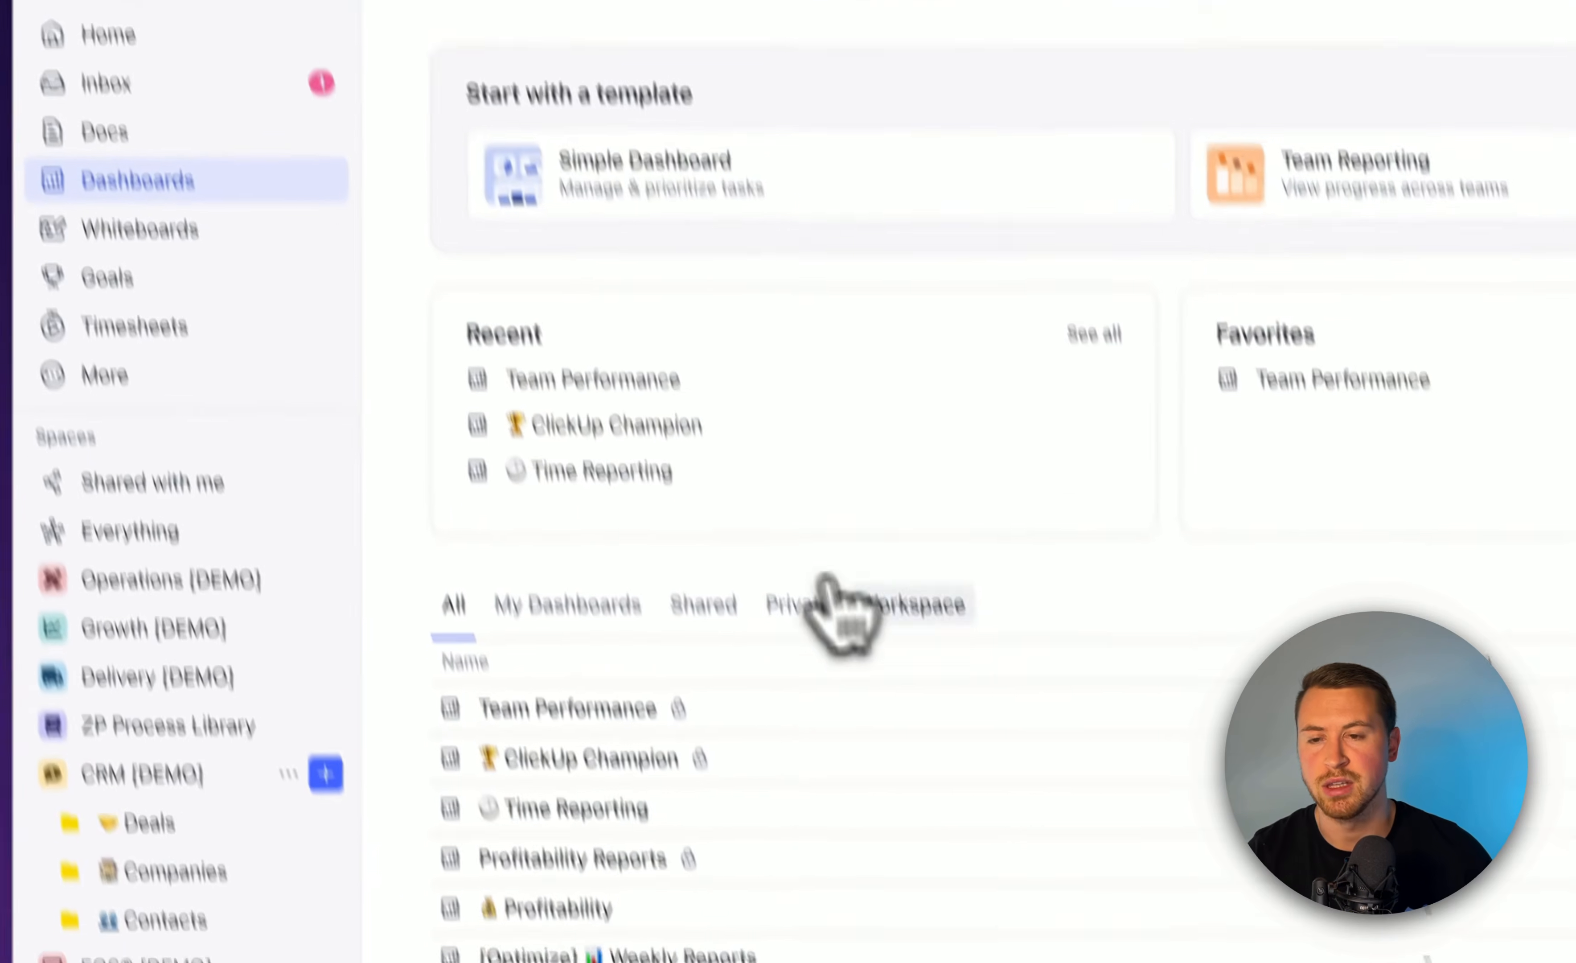
pyautogui.click(637, 708)
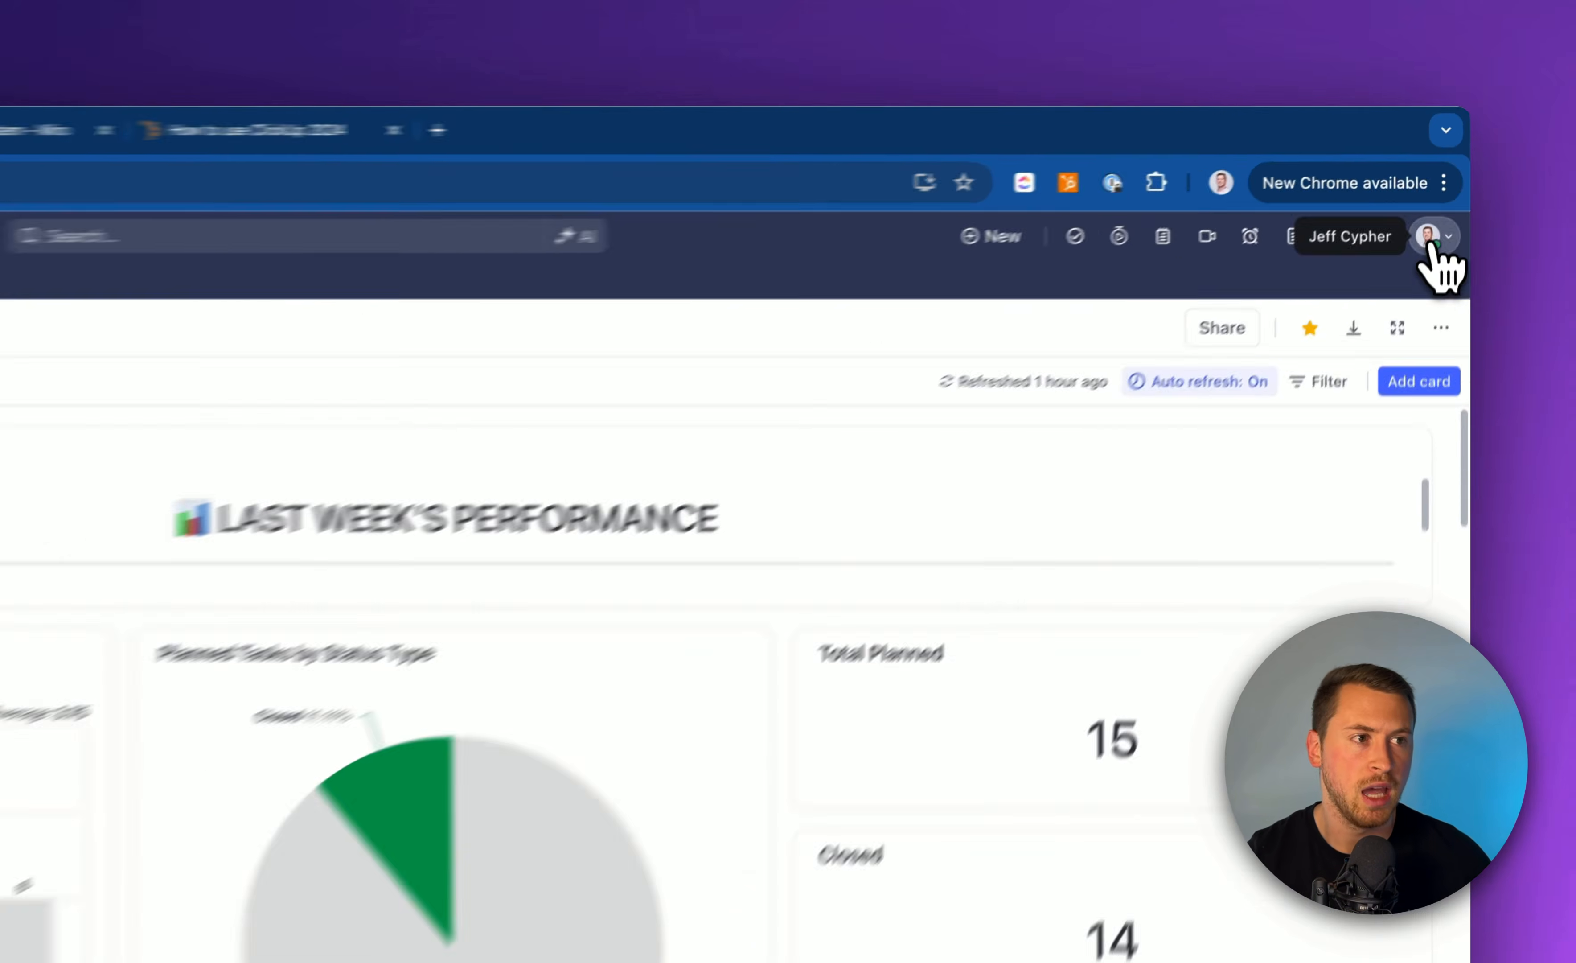
# Step: Open the workspace's Teams settings
pyautogui.click(1430, 241)
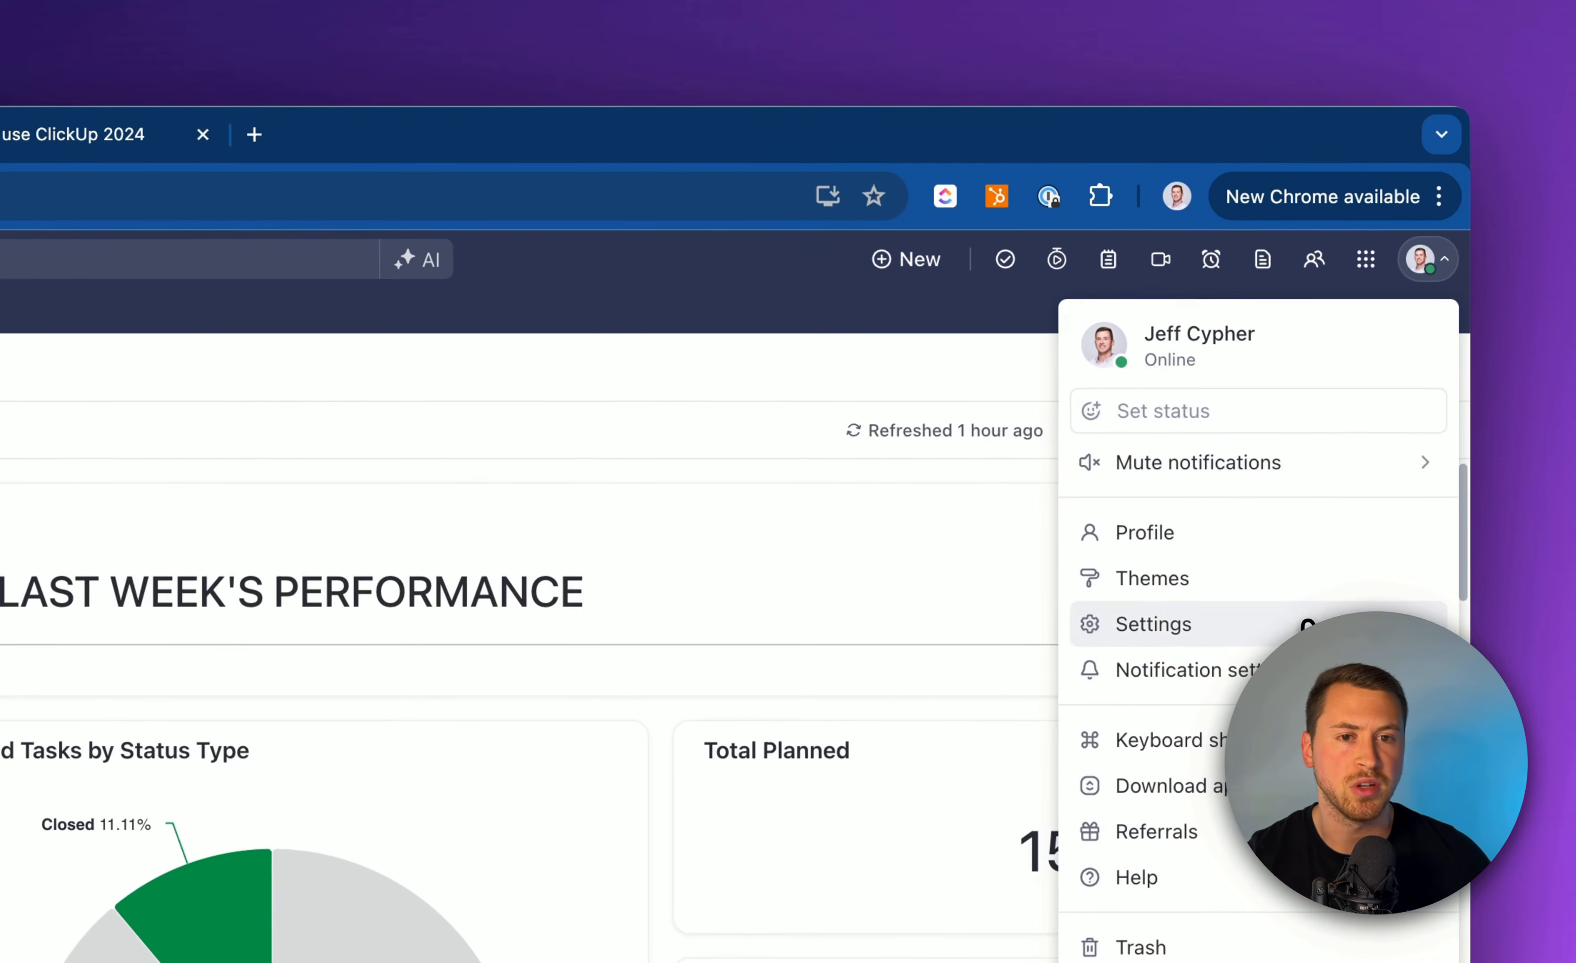
pyautogui.click(1307, 624)
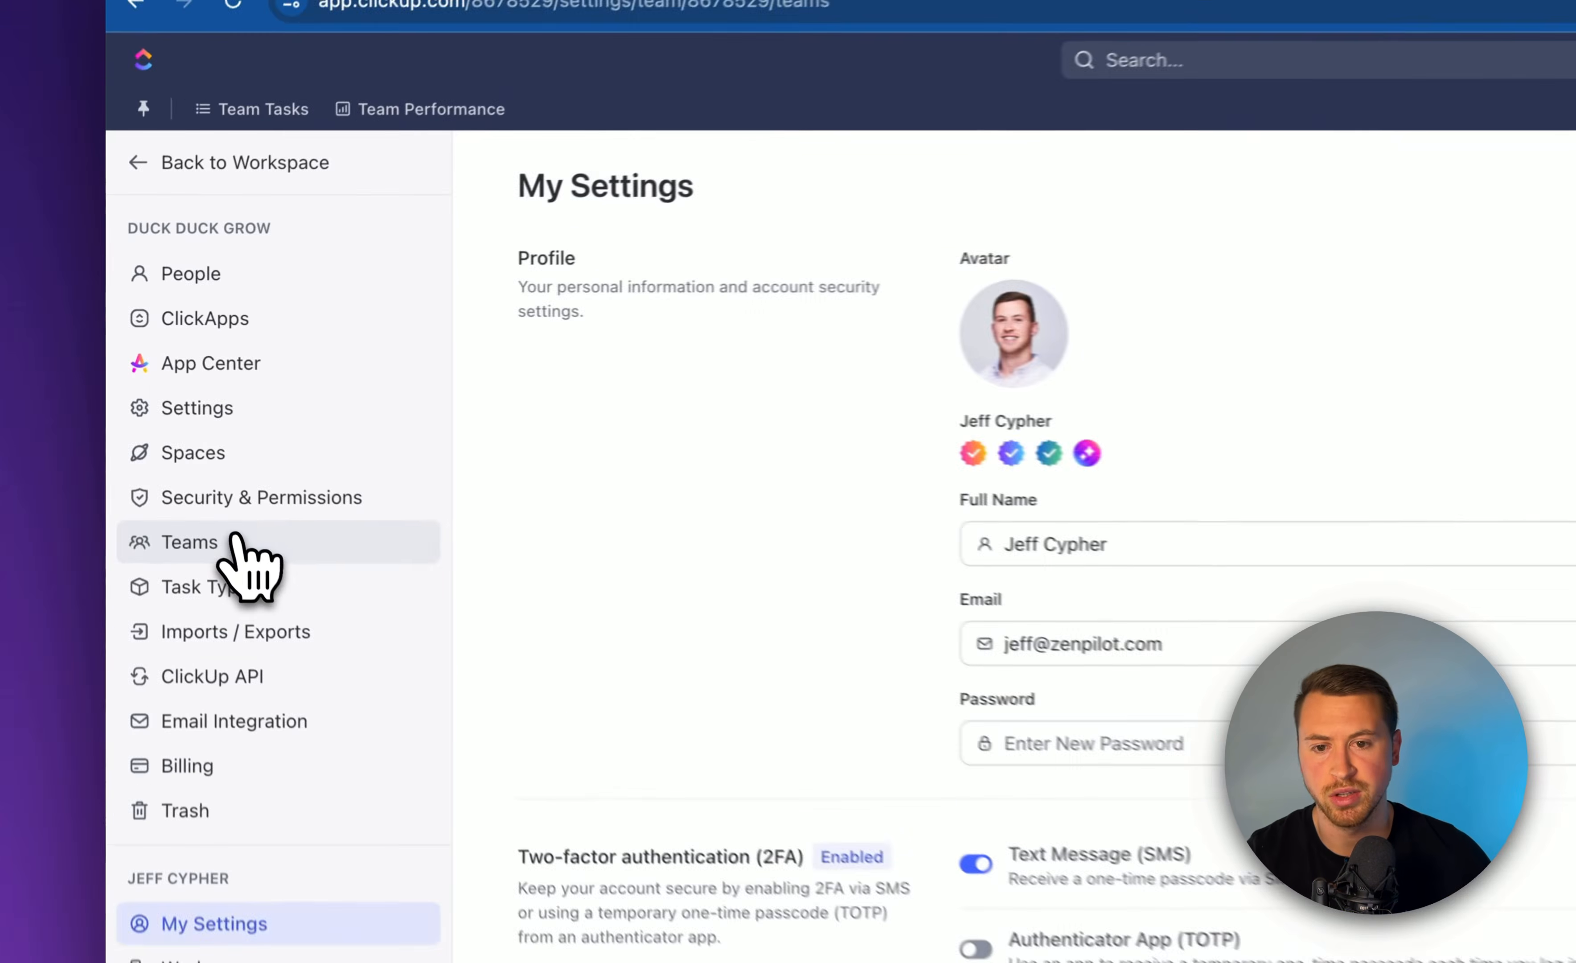
pyautogui.click(172, 437)
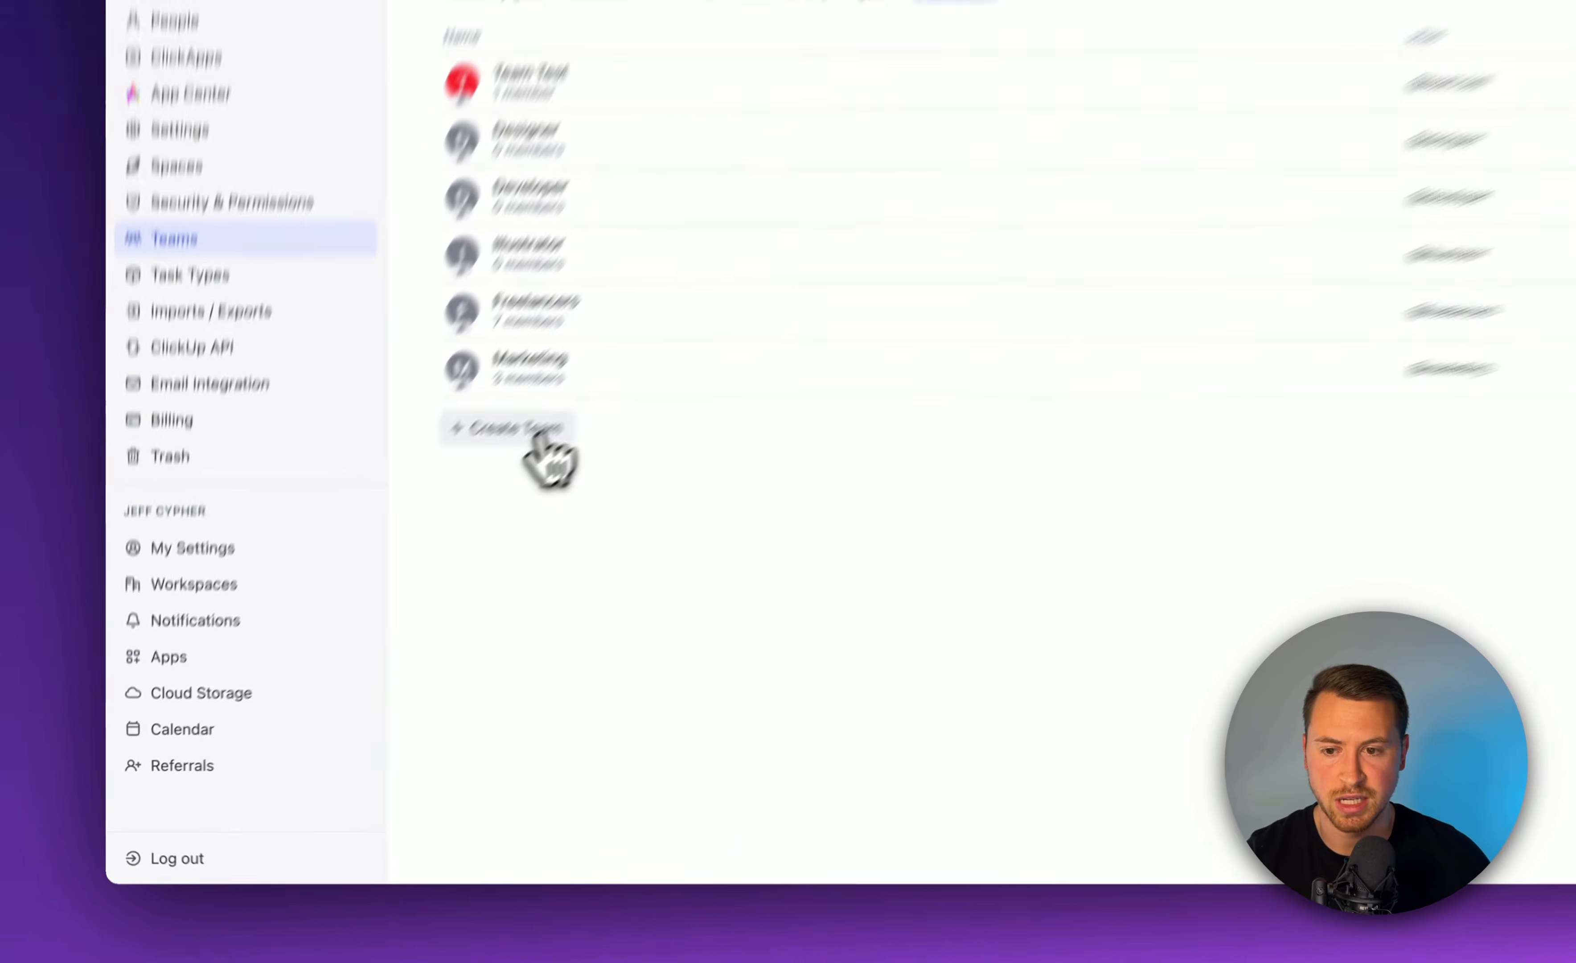
# Step: Create a new team named Growth
pyautogui.click(385, 561)
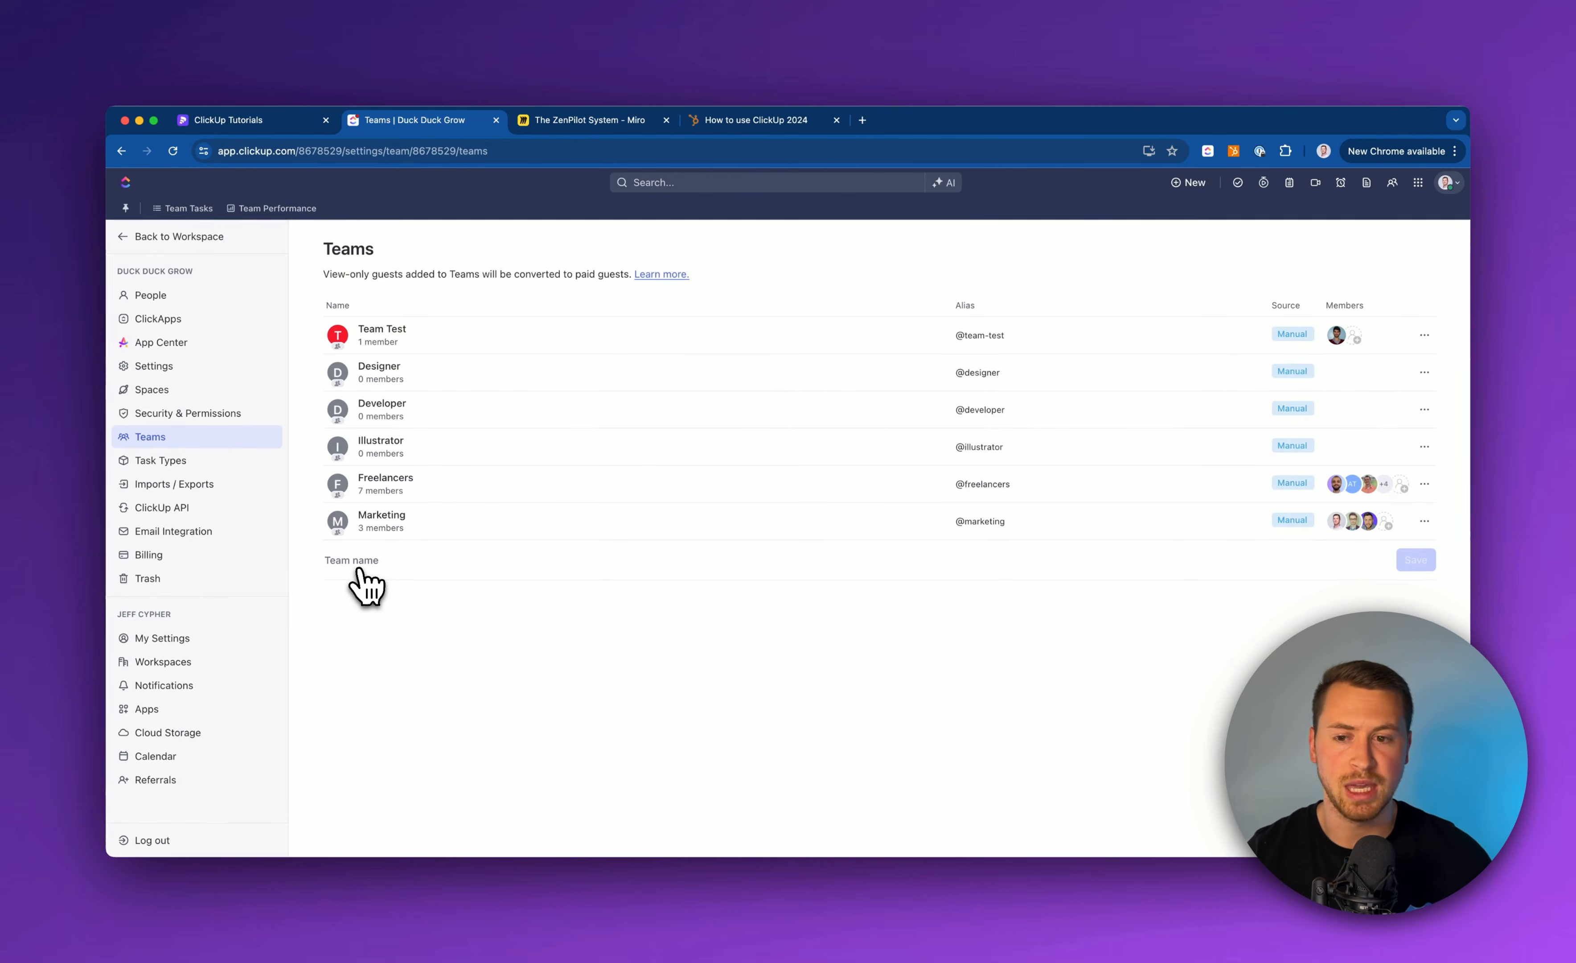
pyautogui.write('Gr')
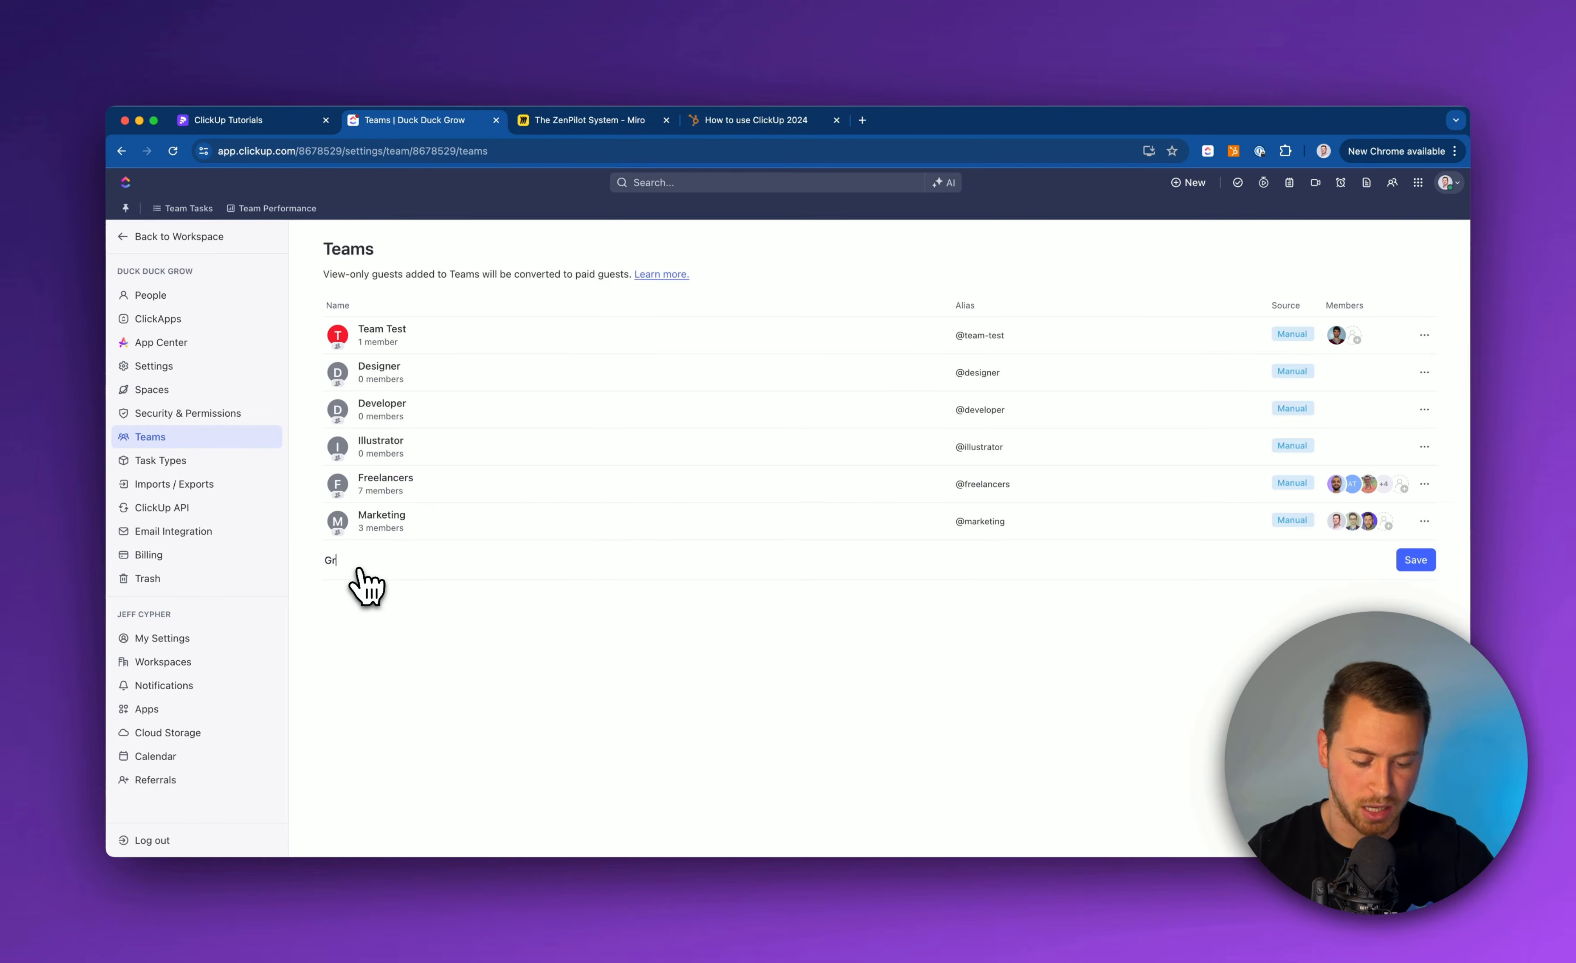
pyautogui.write('owth')
pyautogui.press('Return')
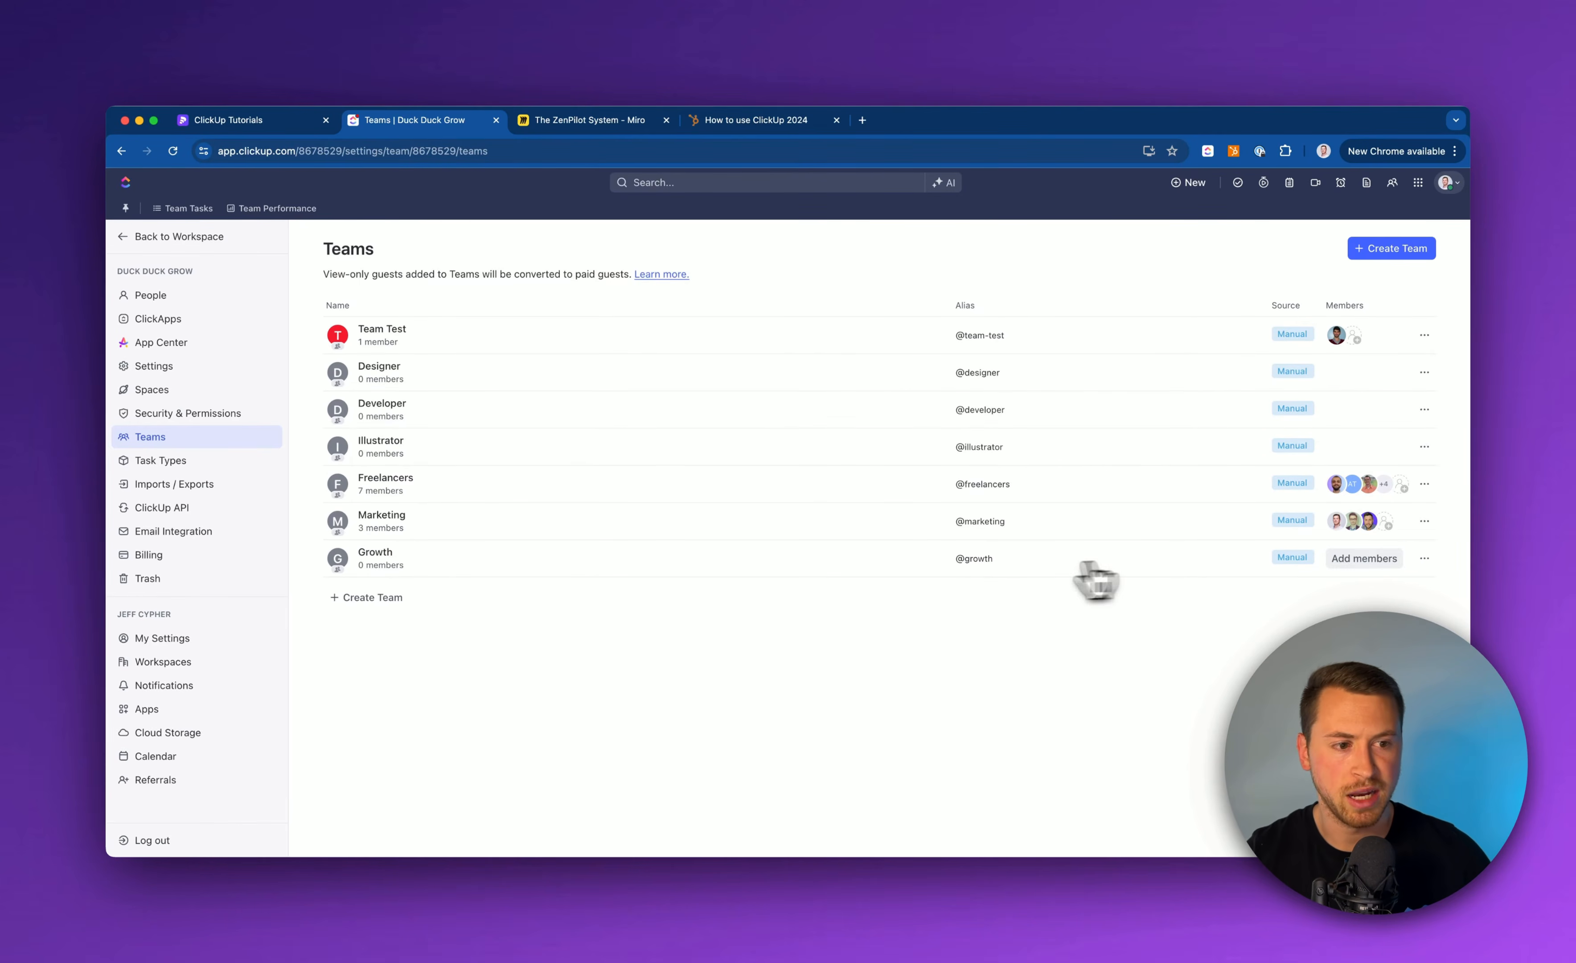
# Step: Add your own account and three other people as members of the Growth team
pyautogui.click(1364, 558)
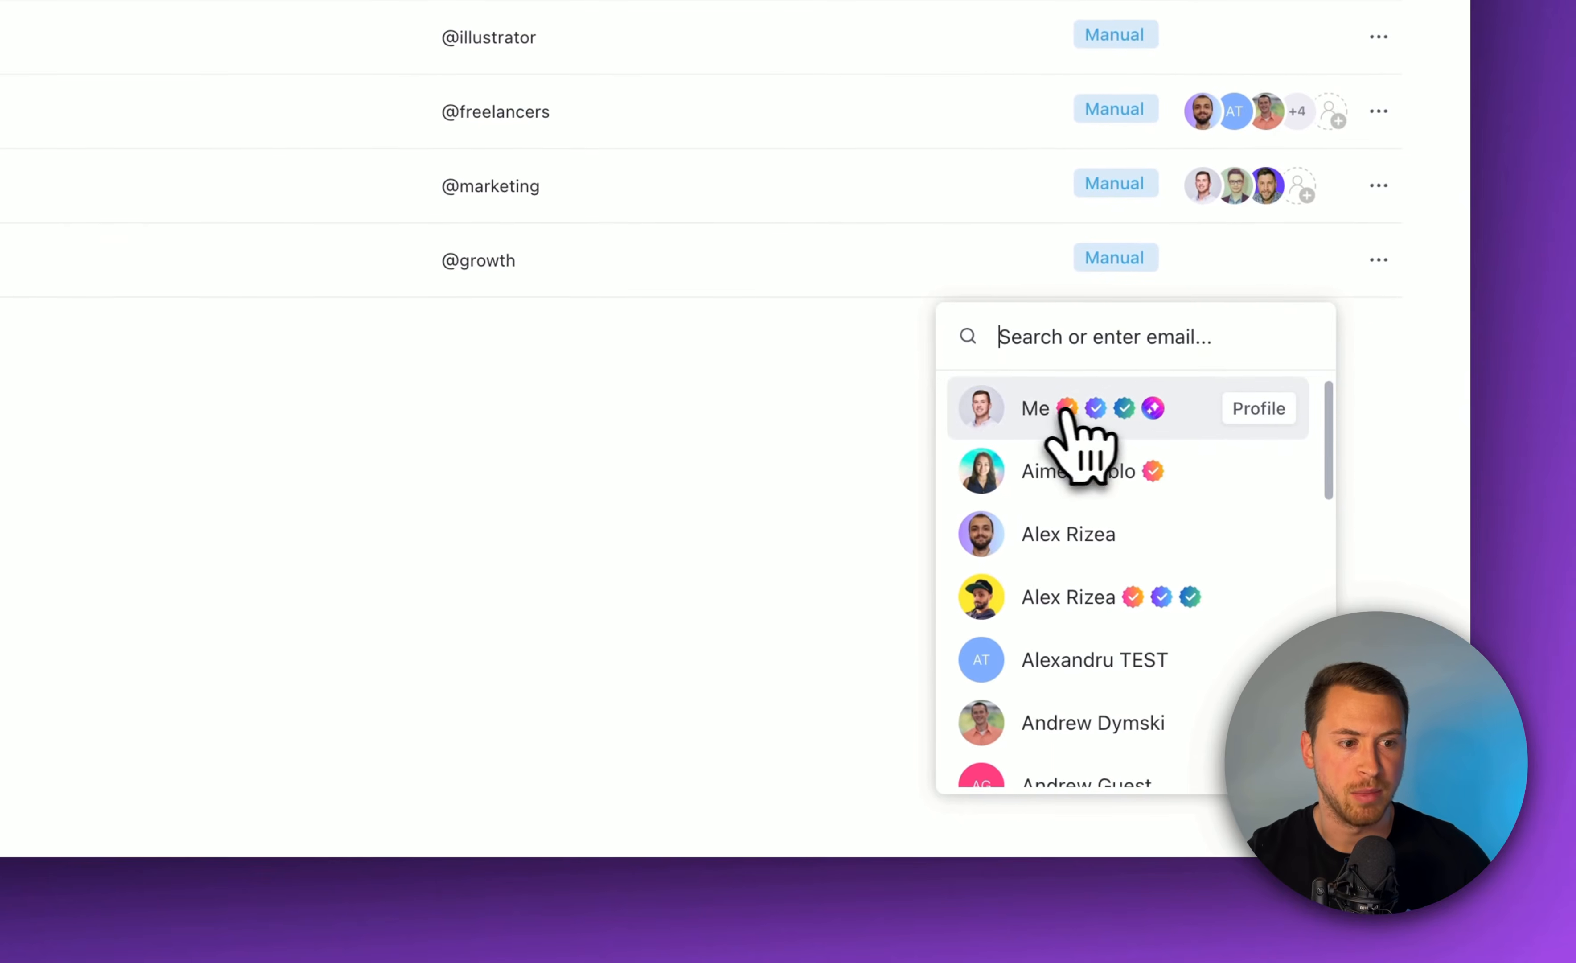
pyautogui.click(1068, 421)
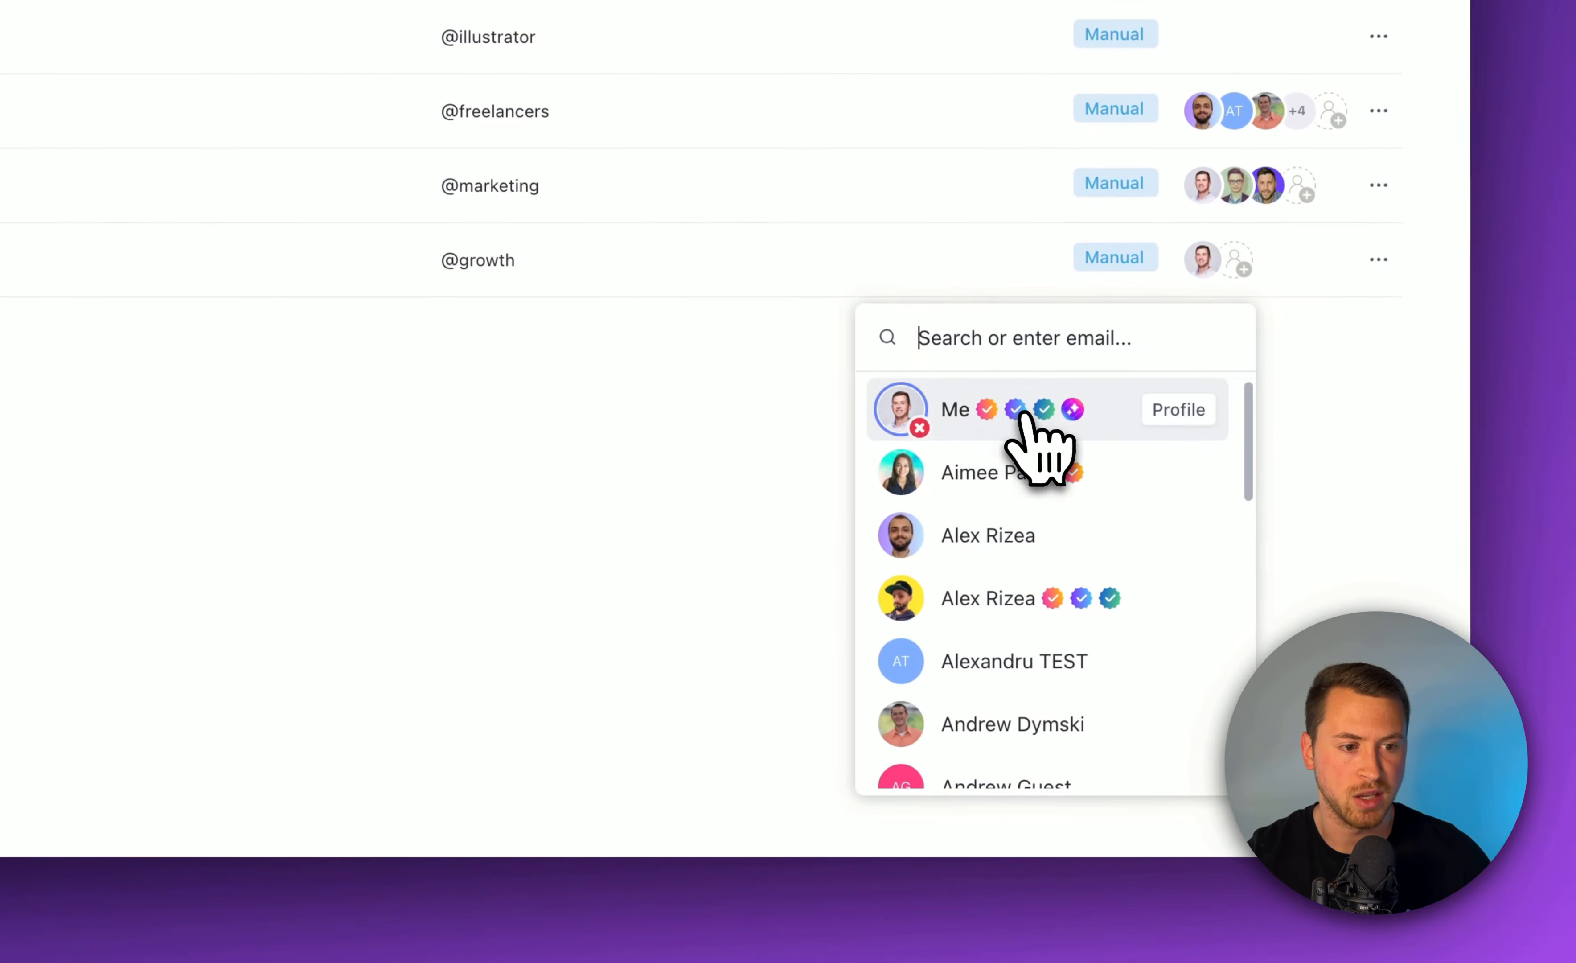
pyautogui.scroll(-3, 1009, 614)
pyautogui.scroll(-2, 976, 675)
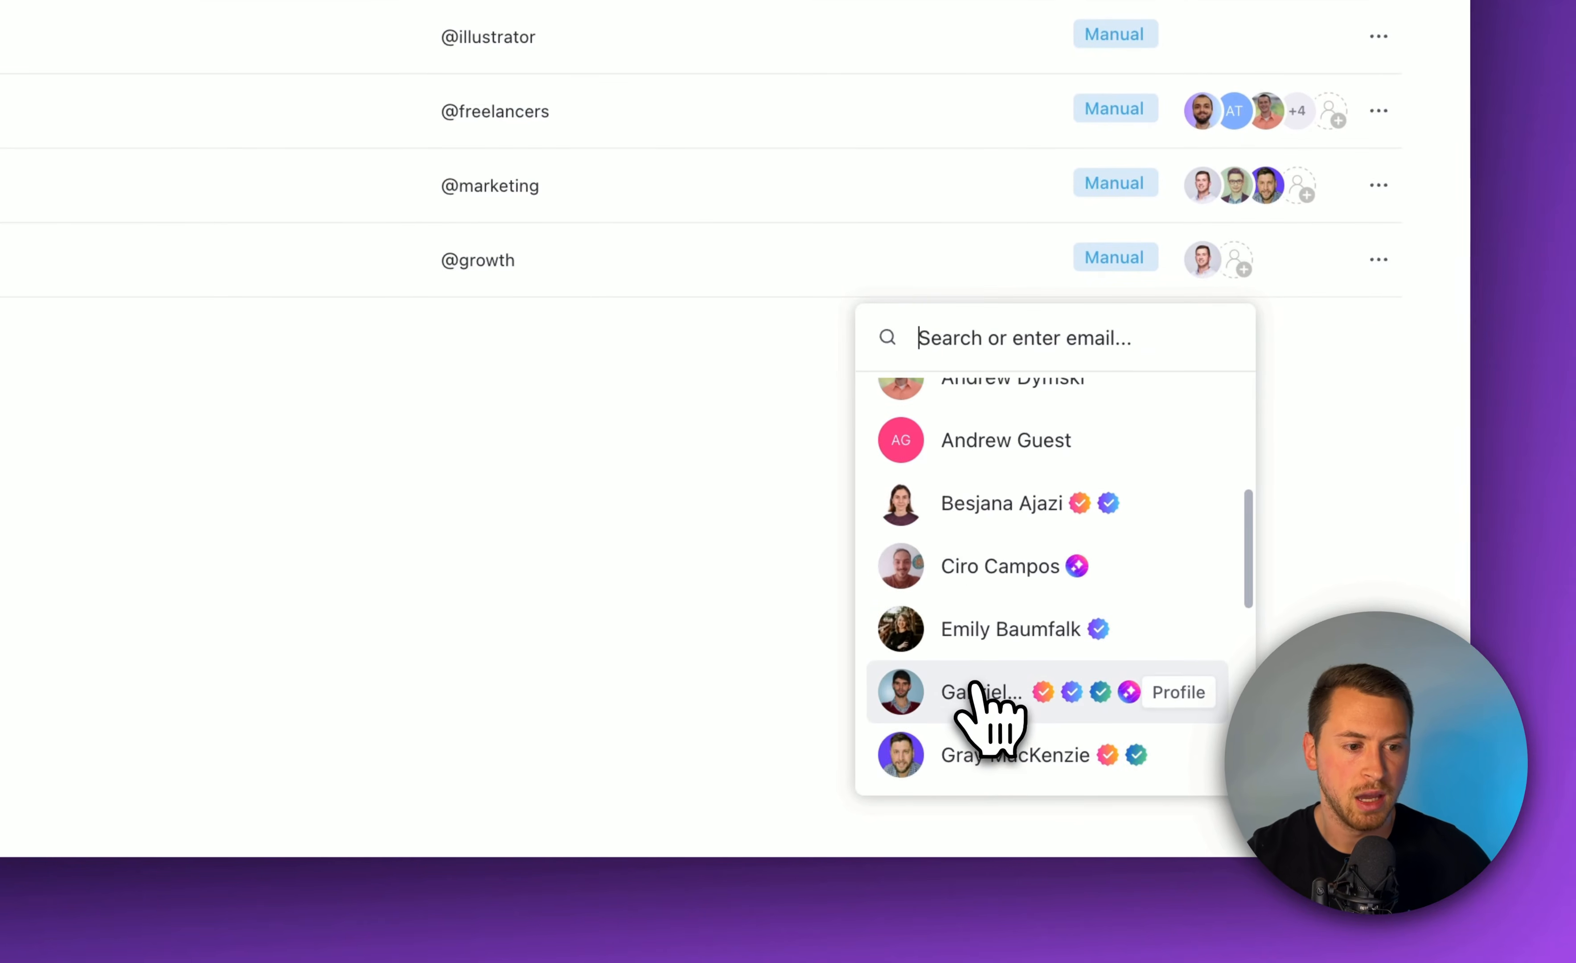
pyautogui.click(975, 687)
pyautogui.click(988, 731)
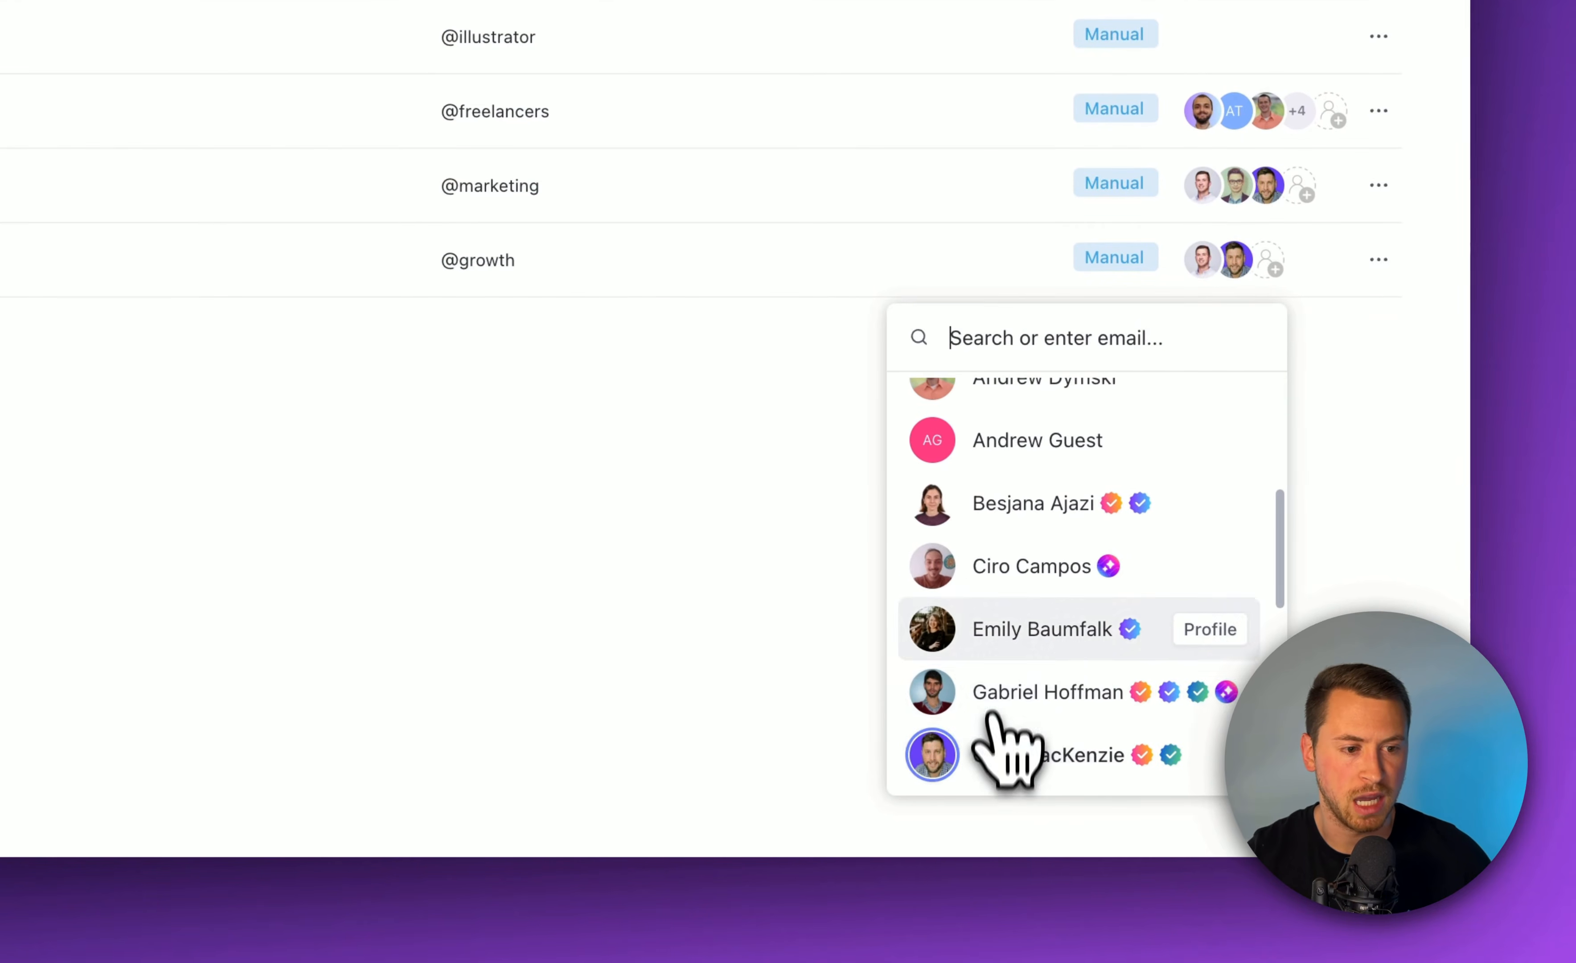
pyautogui.click(997, 634)
pyautogui.click(696, 489)
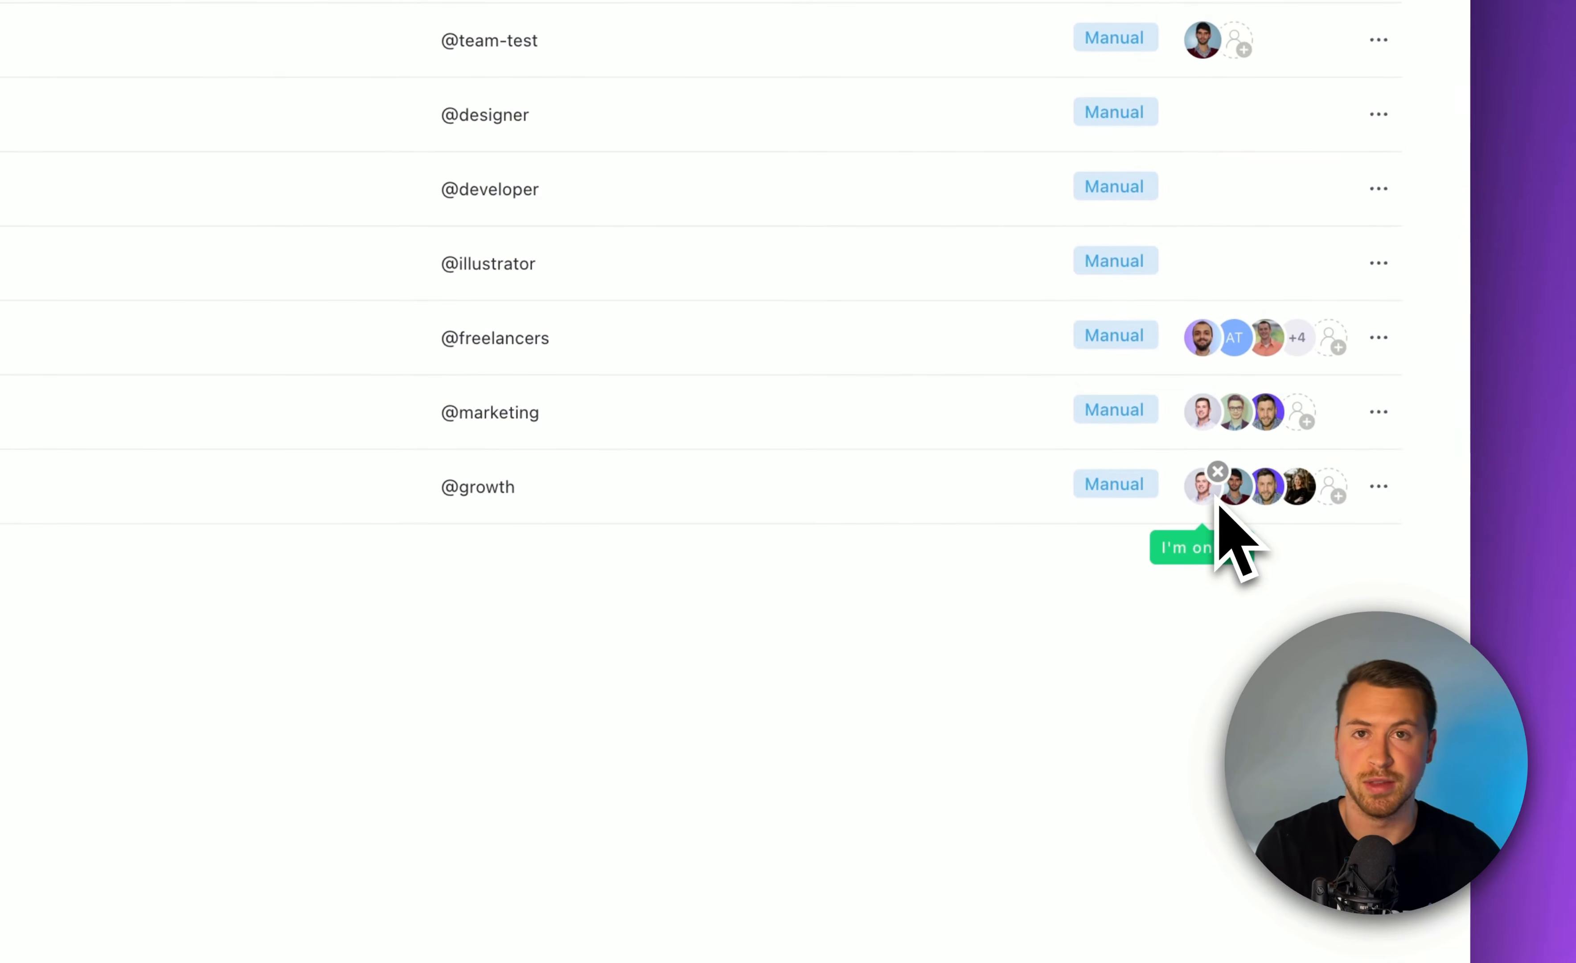
pyautogui.moveTo(1216, 508)
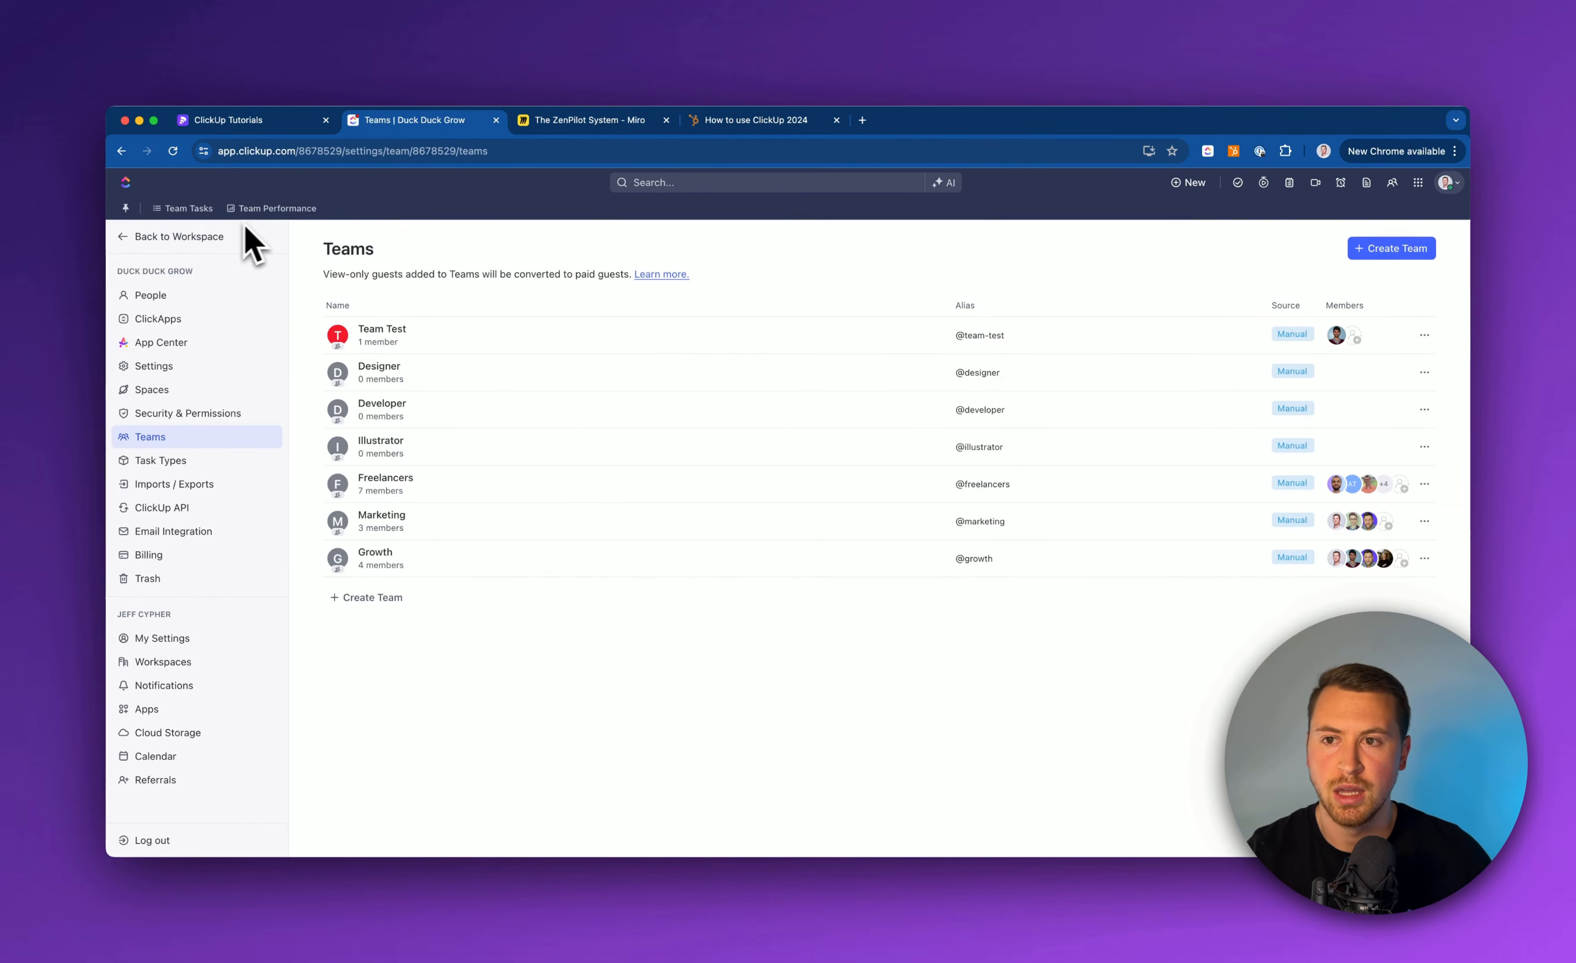
# Step: Return to the Team Performance dashboard and examine last week's planned tasks by assignee and by status type
pyautogui.click(275, 208)
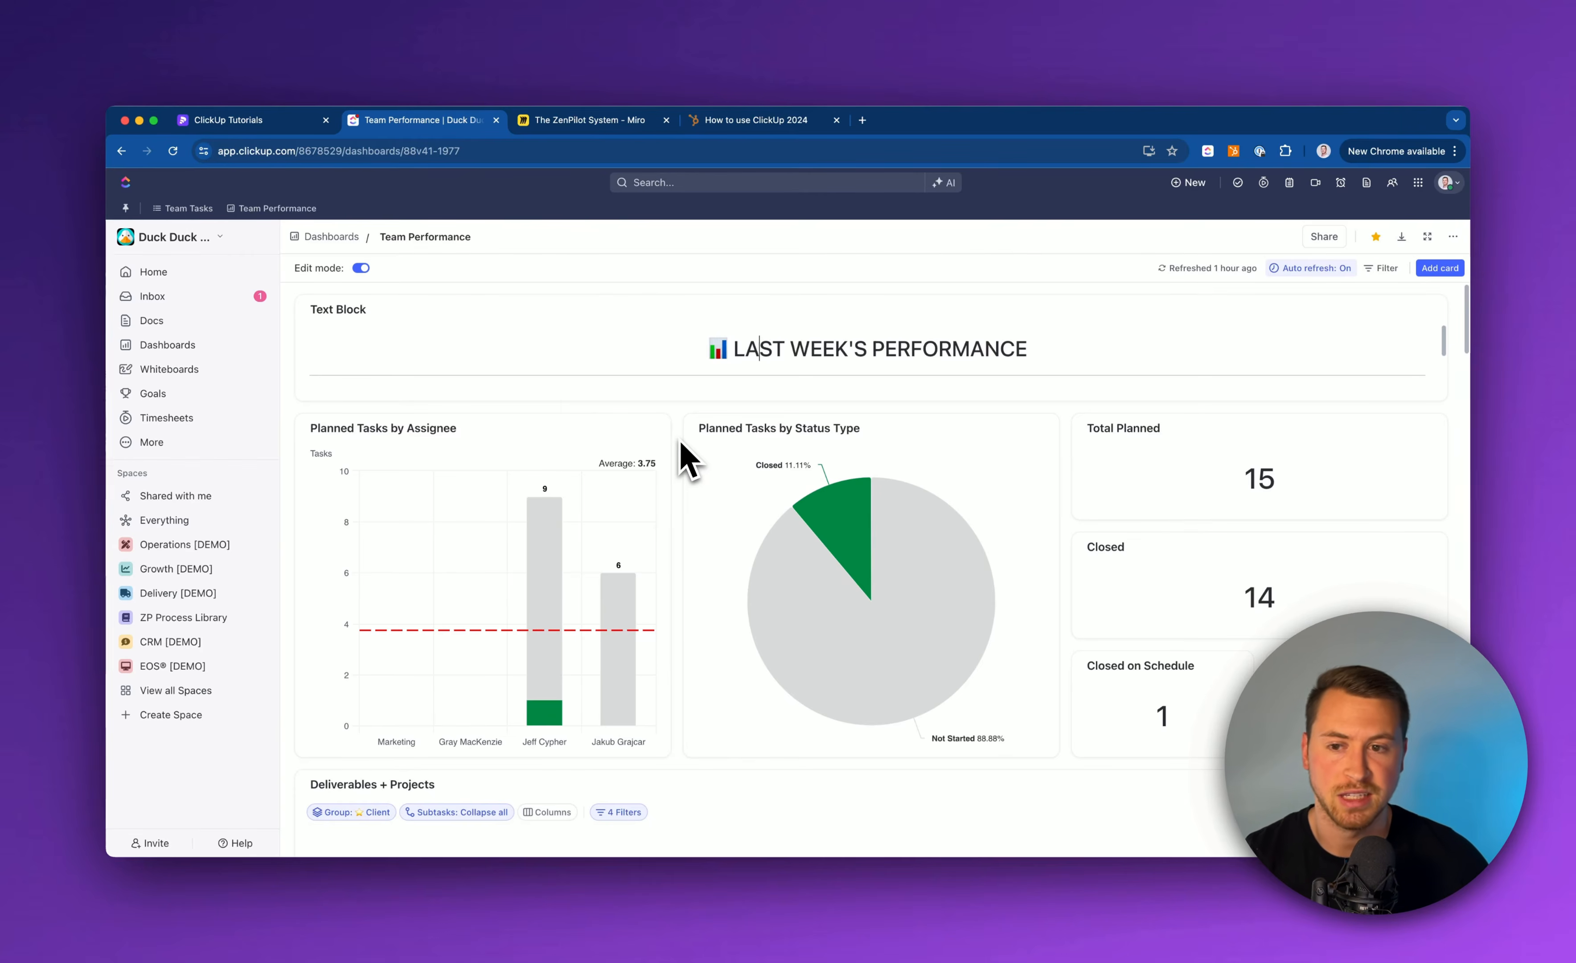
pyautogui.scroll(-2, 687, 527)
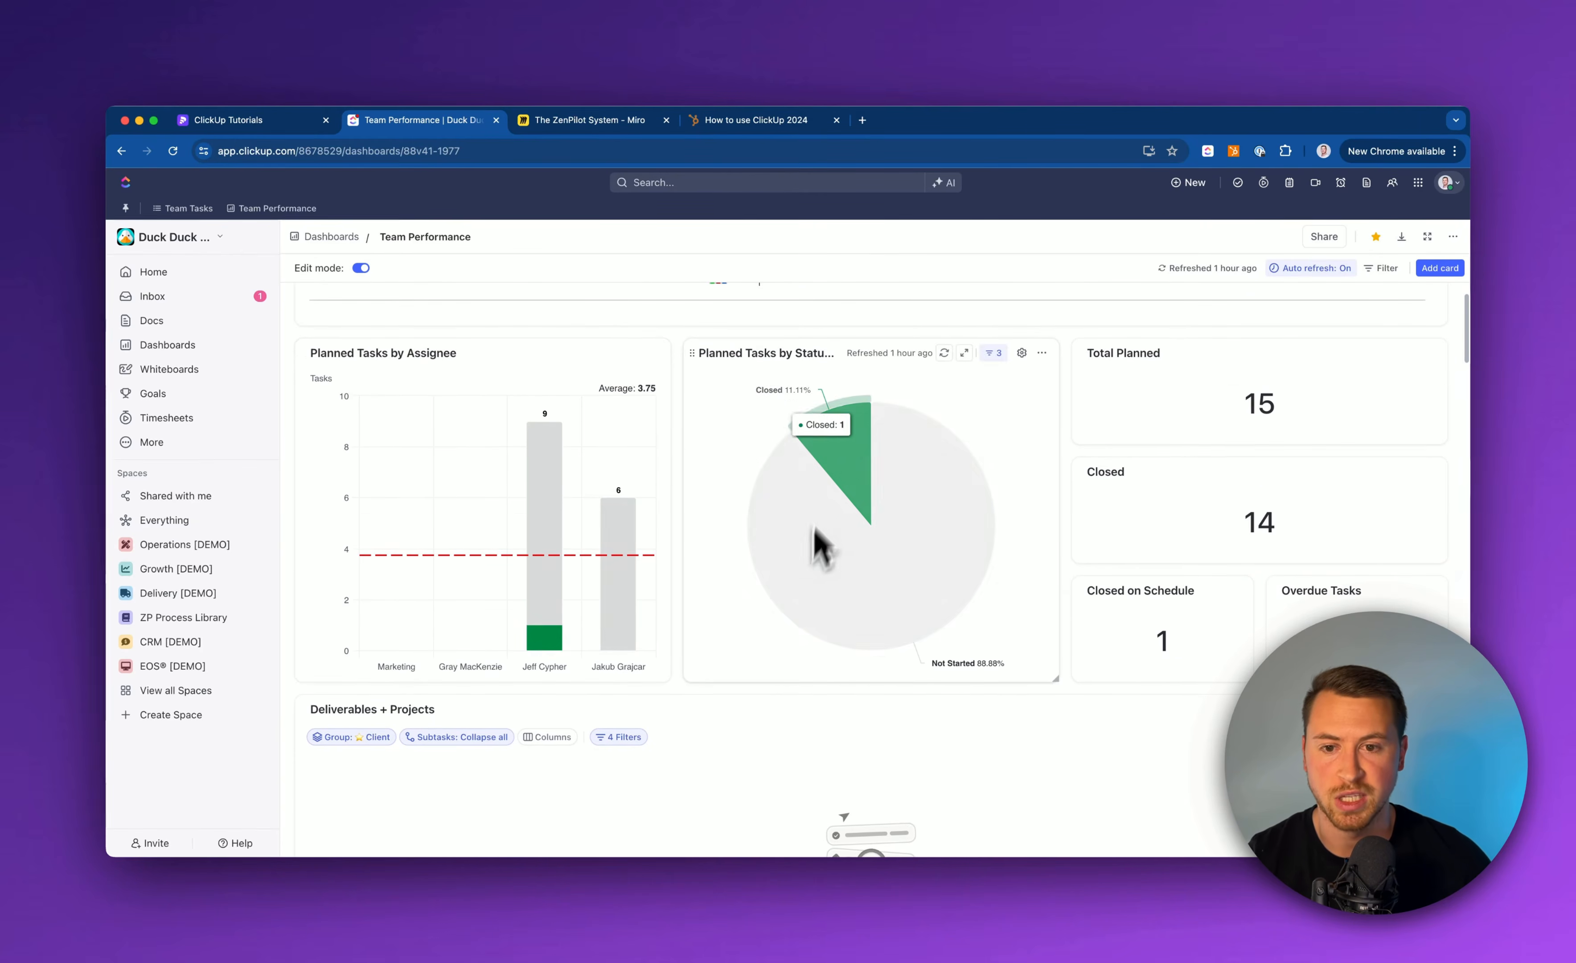
pyautogui.moveTo(542, 461)
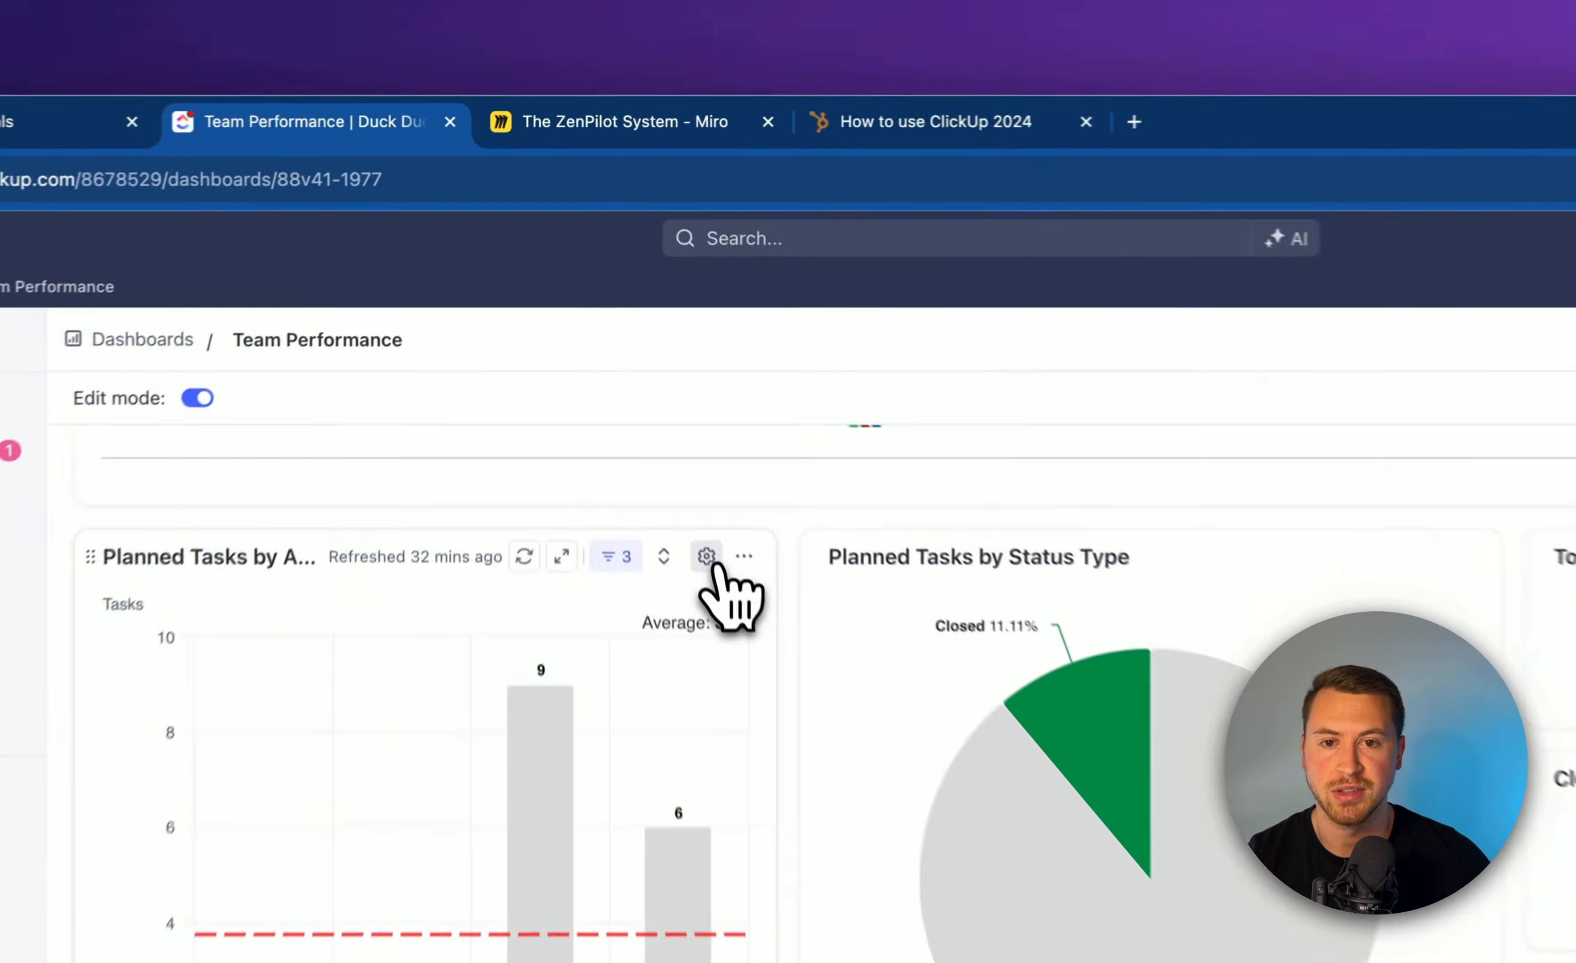
# Step: Open the Planned Tasks by Assignee card for editing and search its assignees for "mar" and for your own first name
pyautogui.click(633, 352)
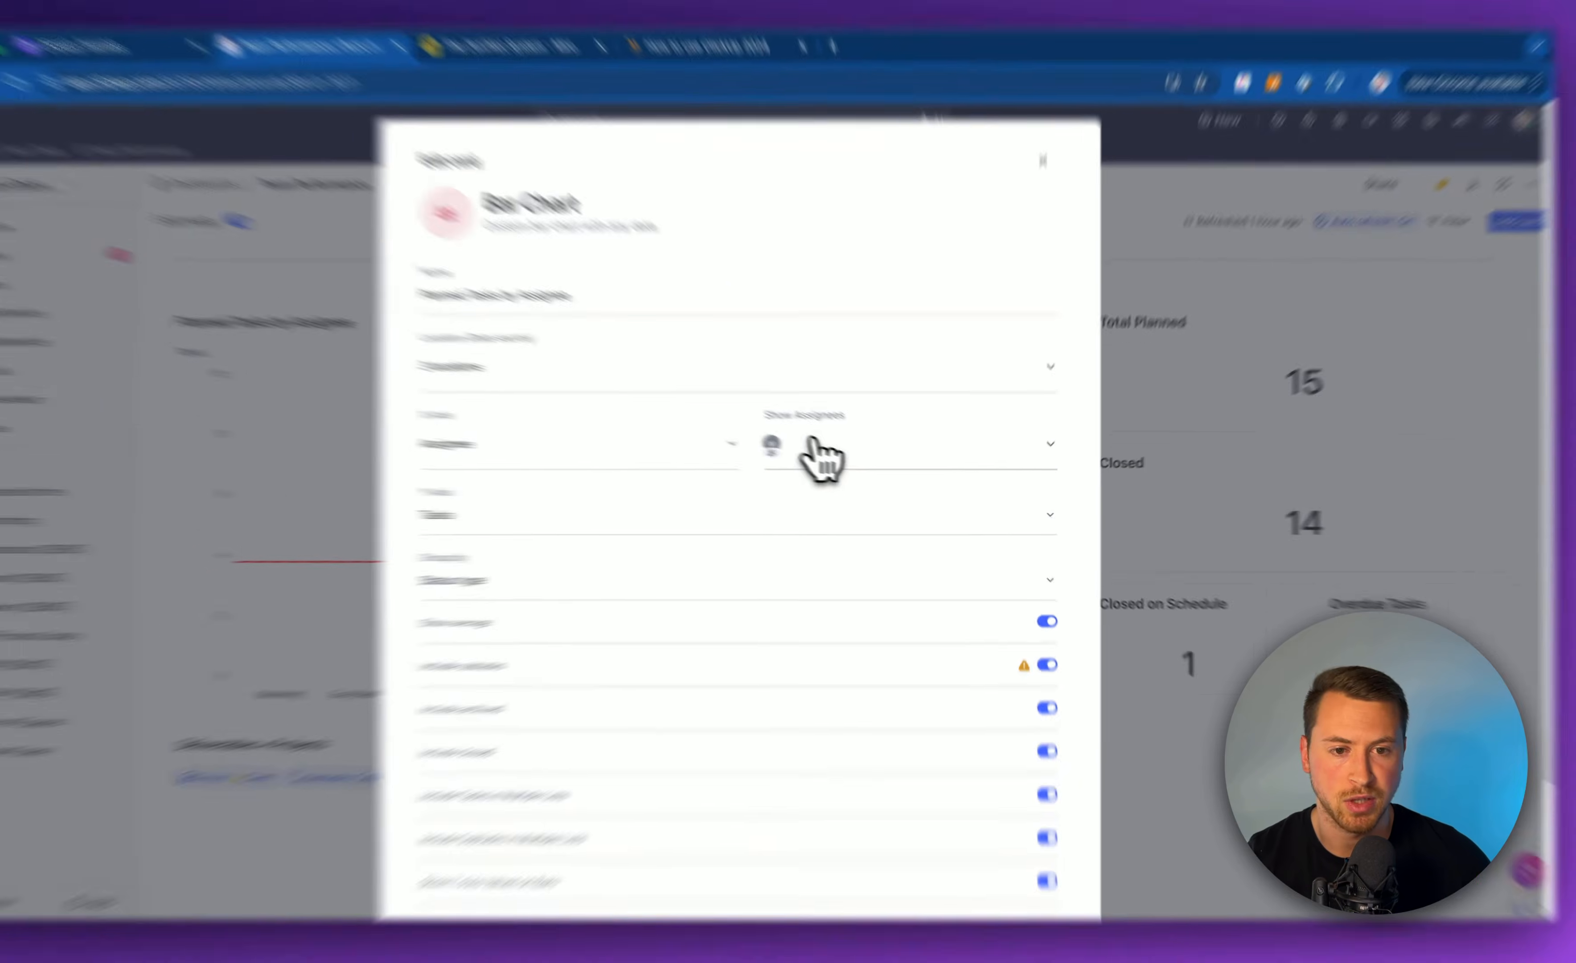
pyautogui.click(841, 459)
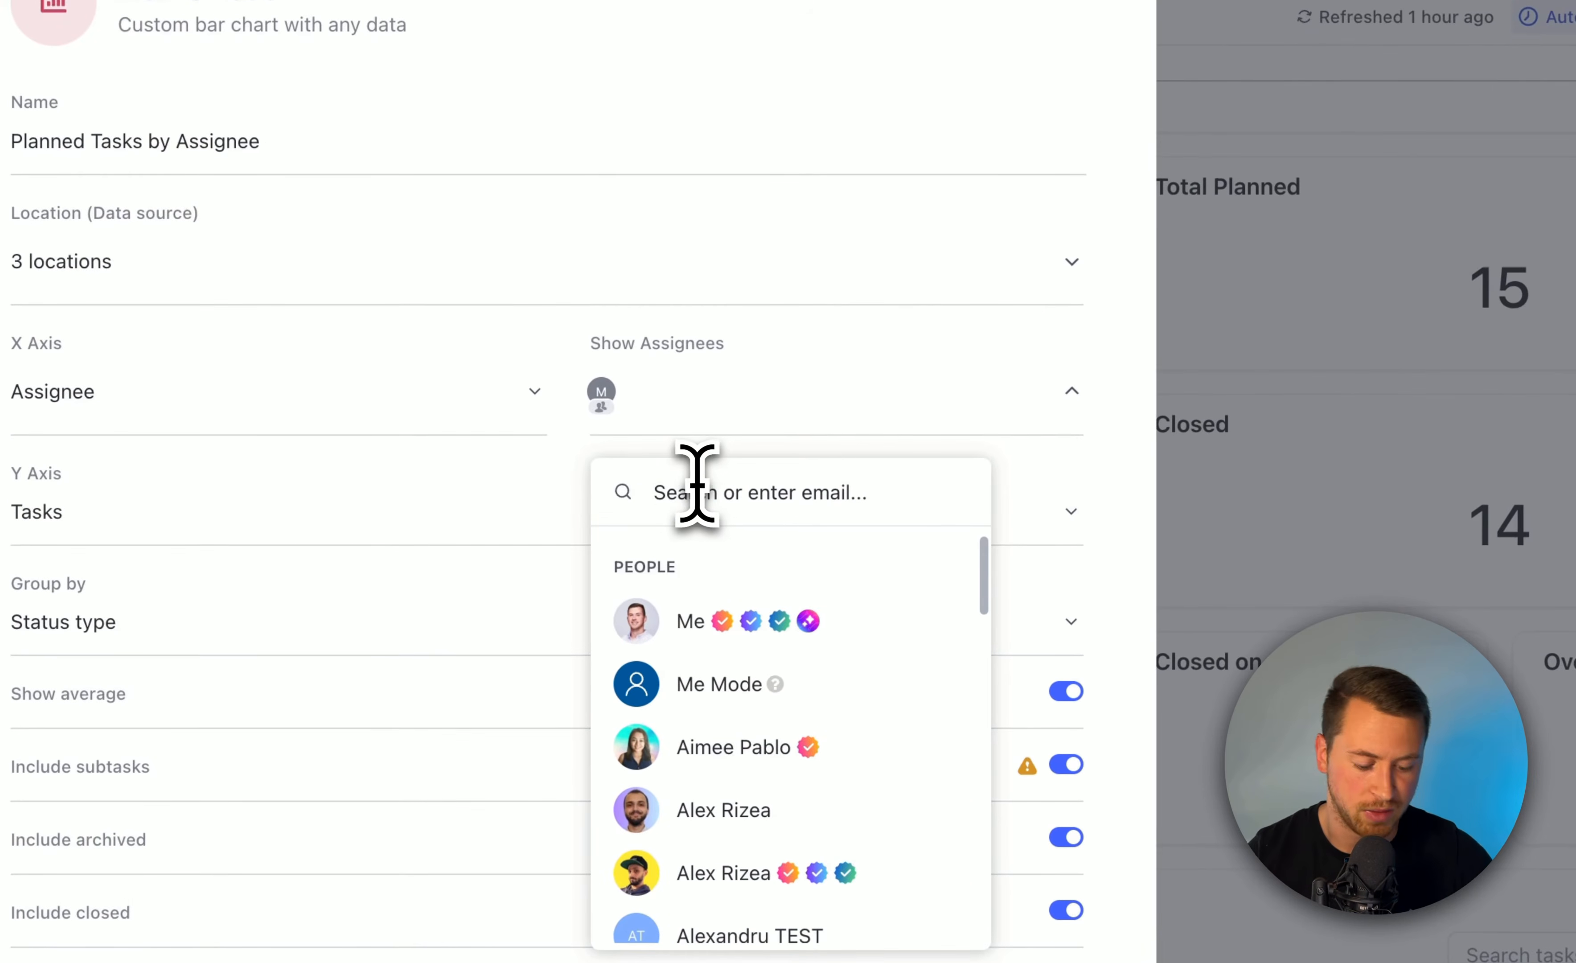
pyautogui.write('mar')
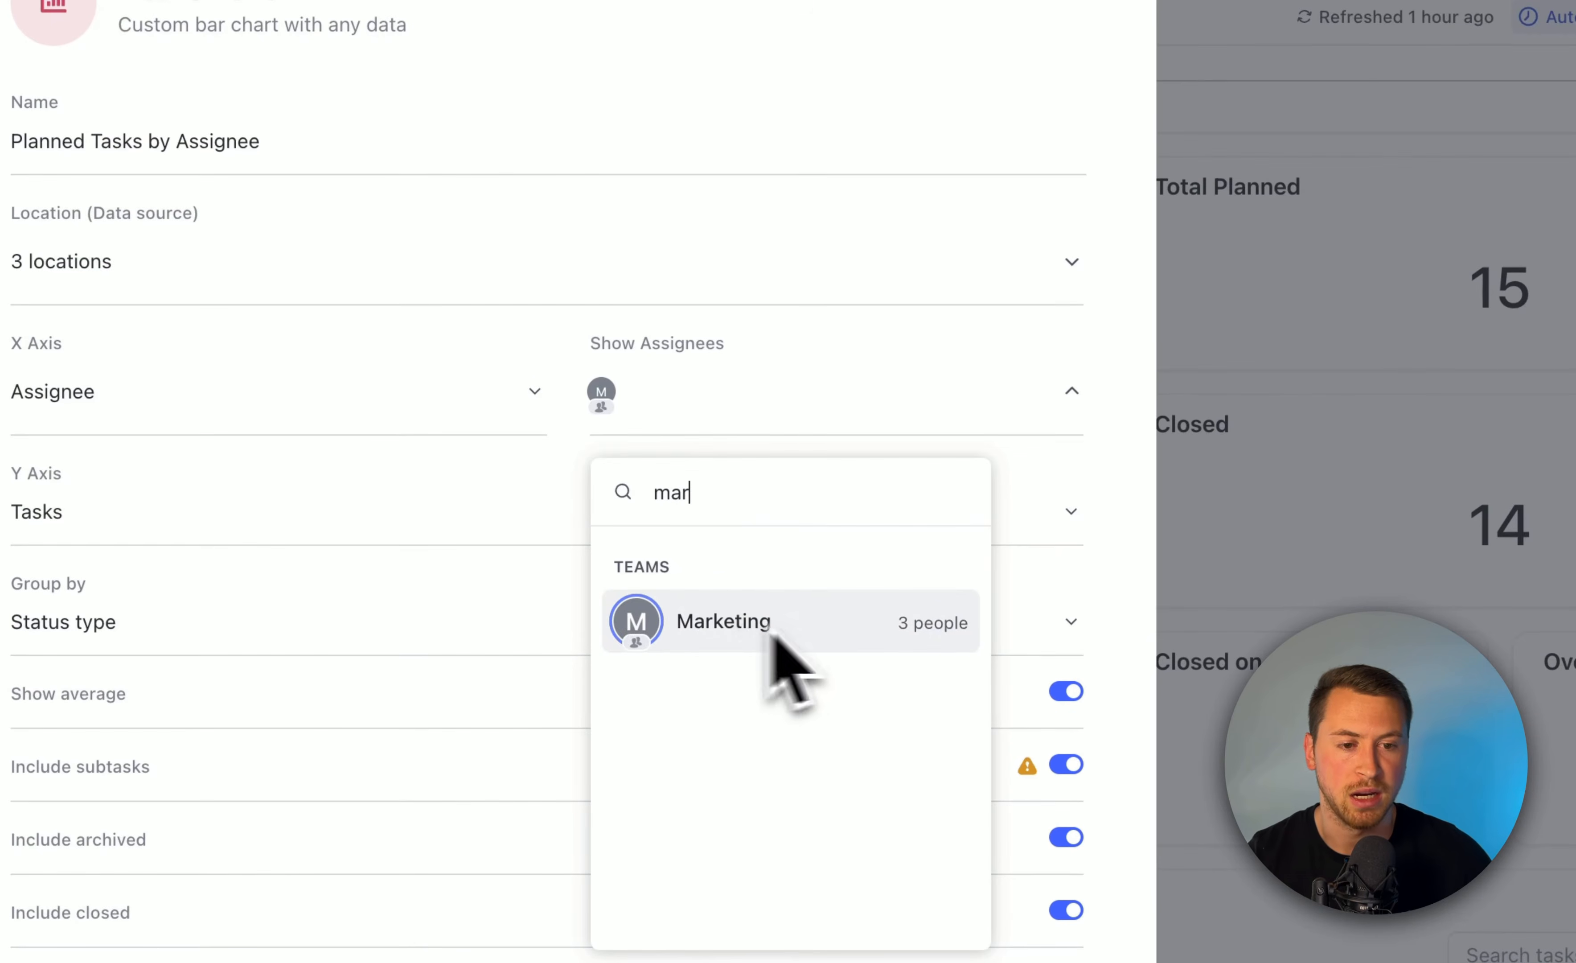
pyautogui.doubleClick(744, 509)
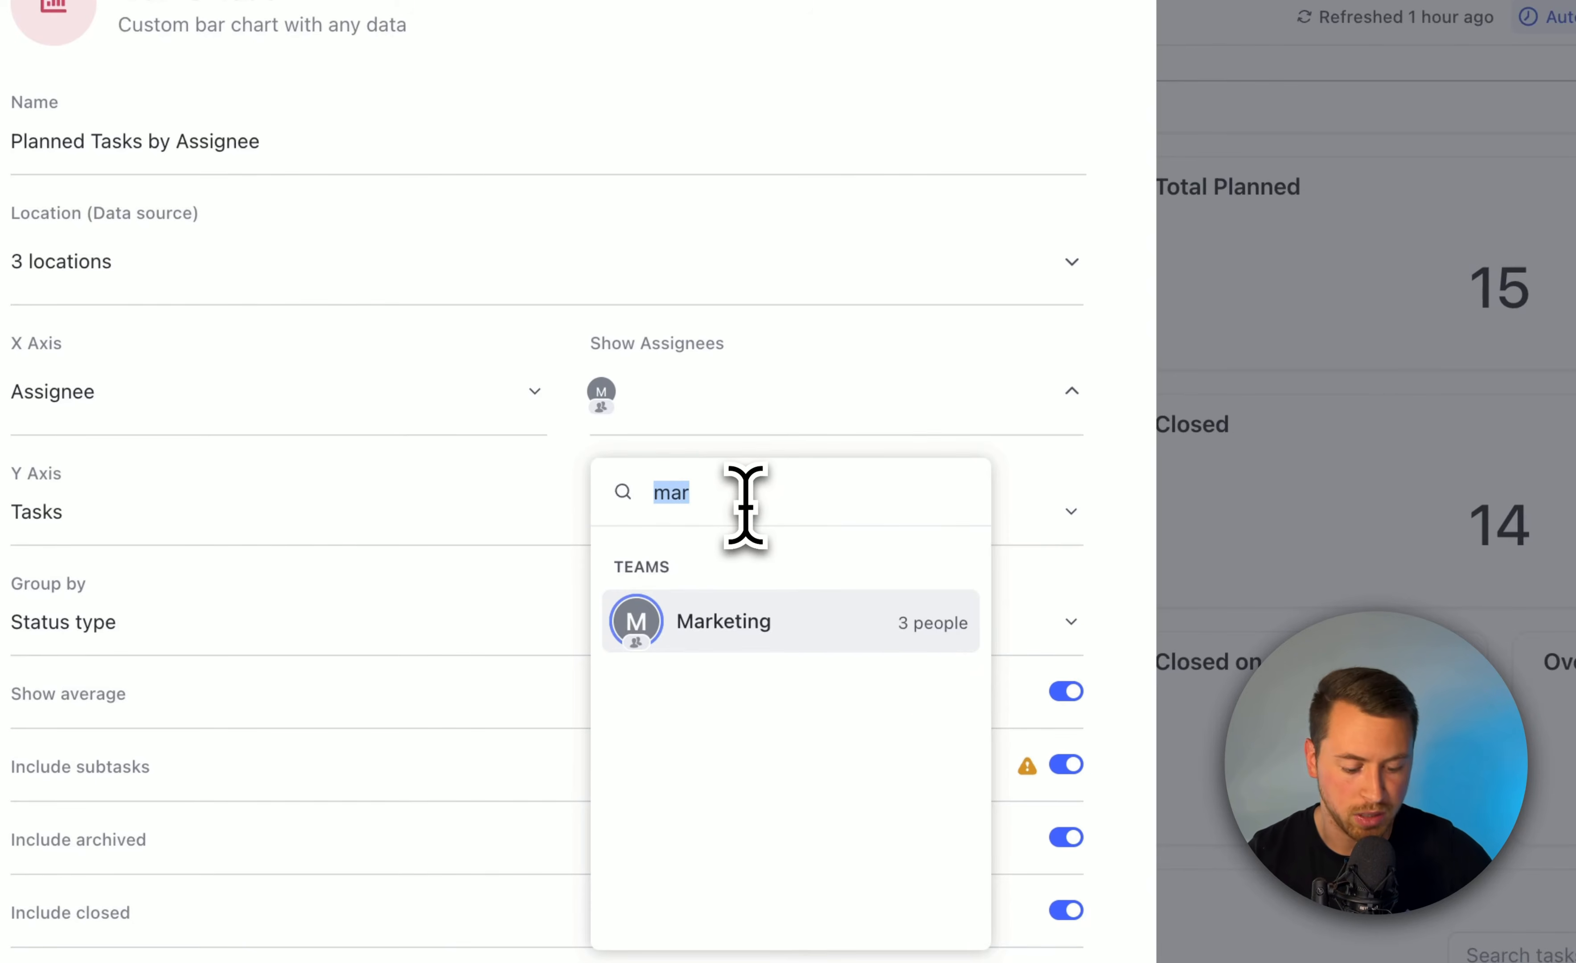
pyautogui.write('jeff')
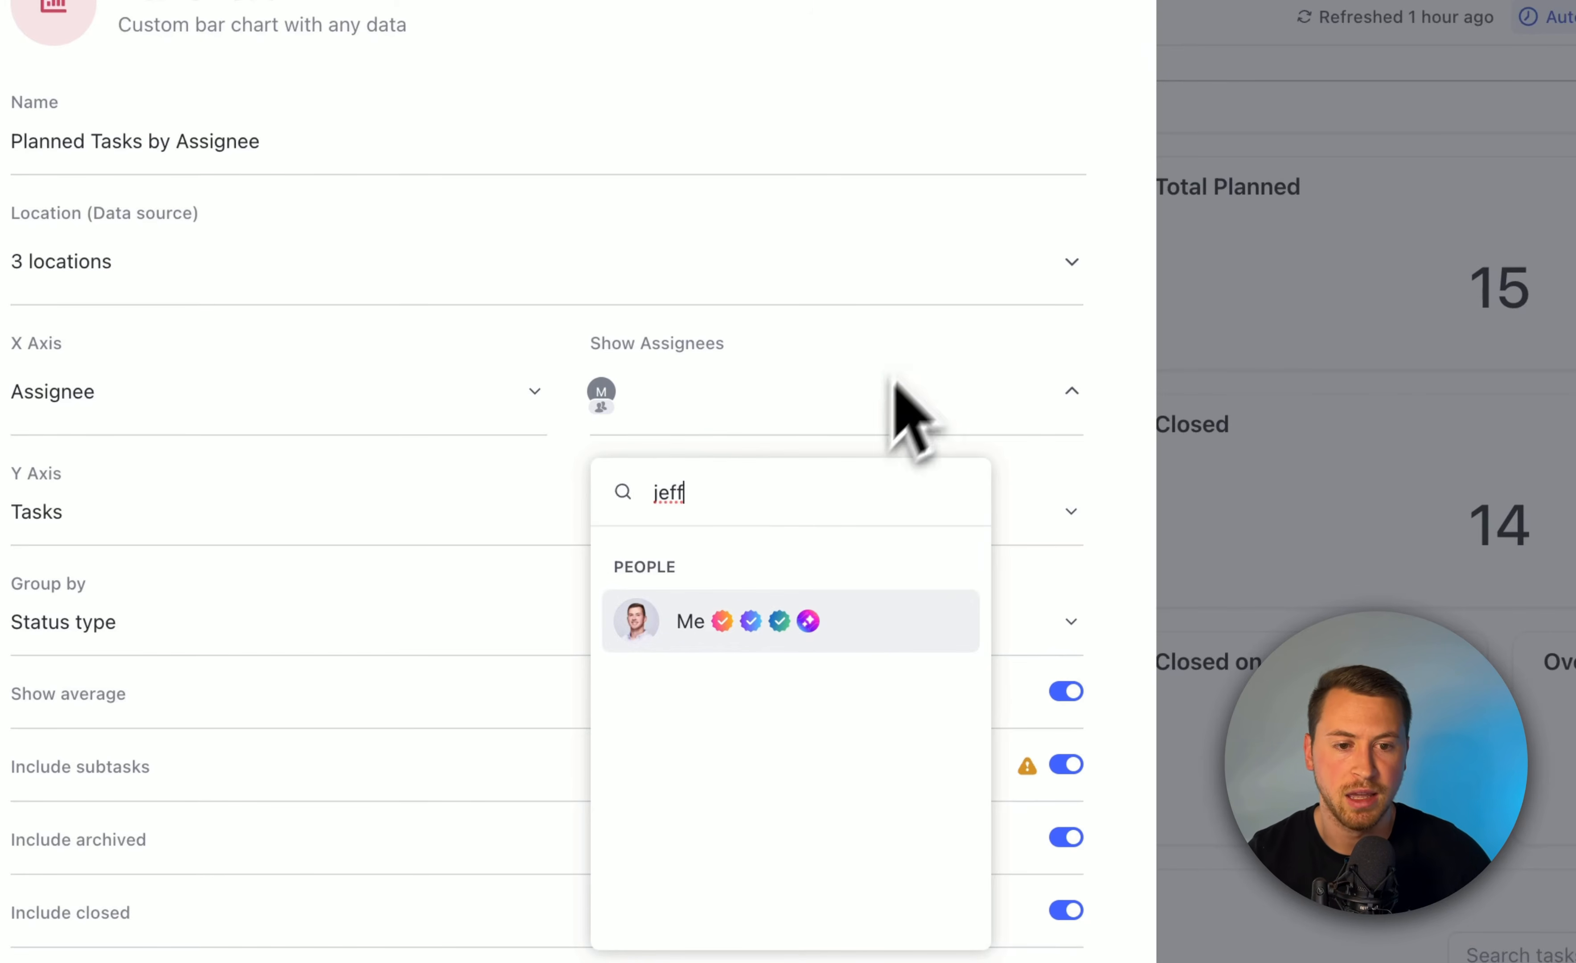
pyautogui.click(825, 341)
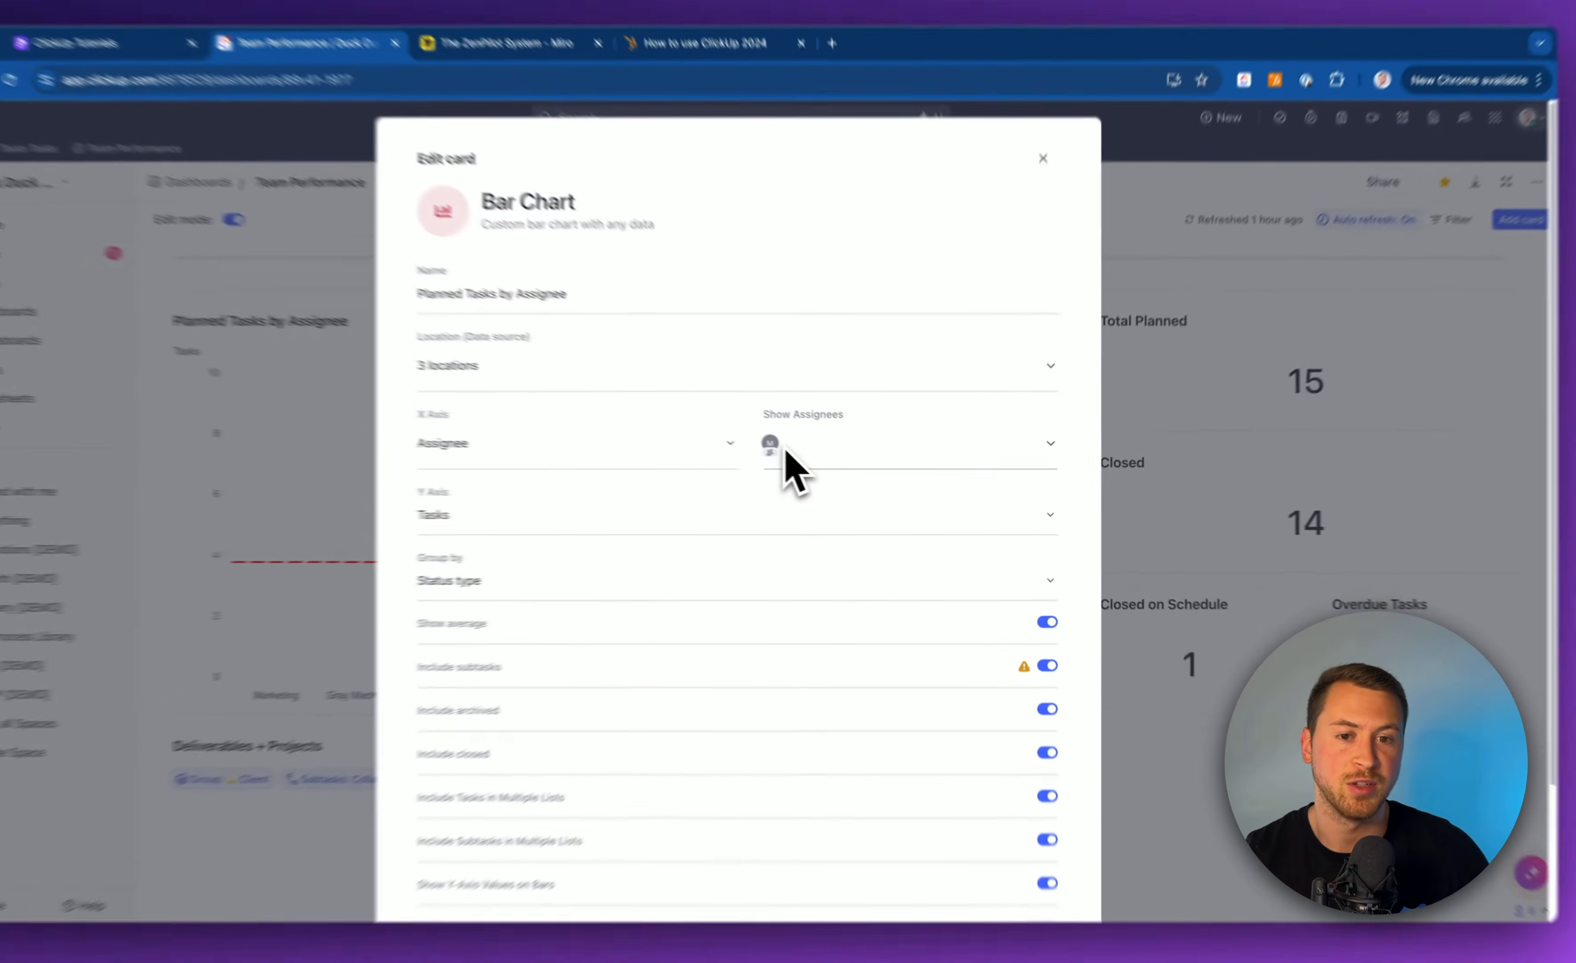
# Step: Examine the bar chart card's filters, including the time units offered for the due date condition
pyautogui.scroll(-3, 841, 475)
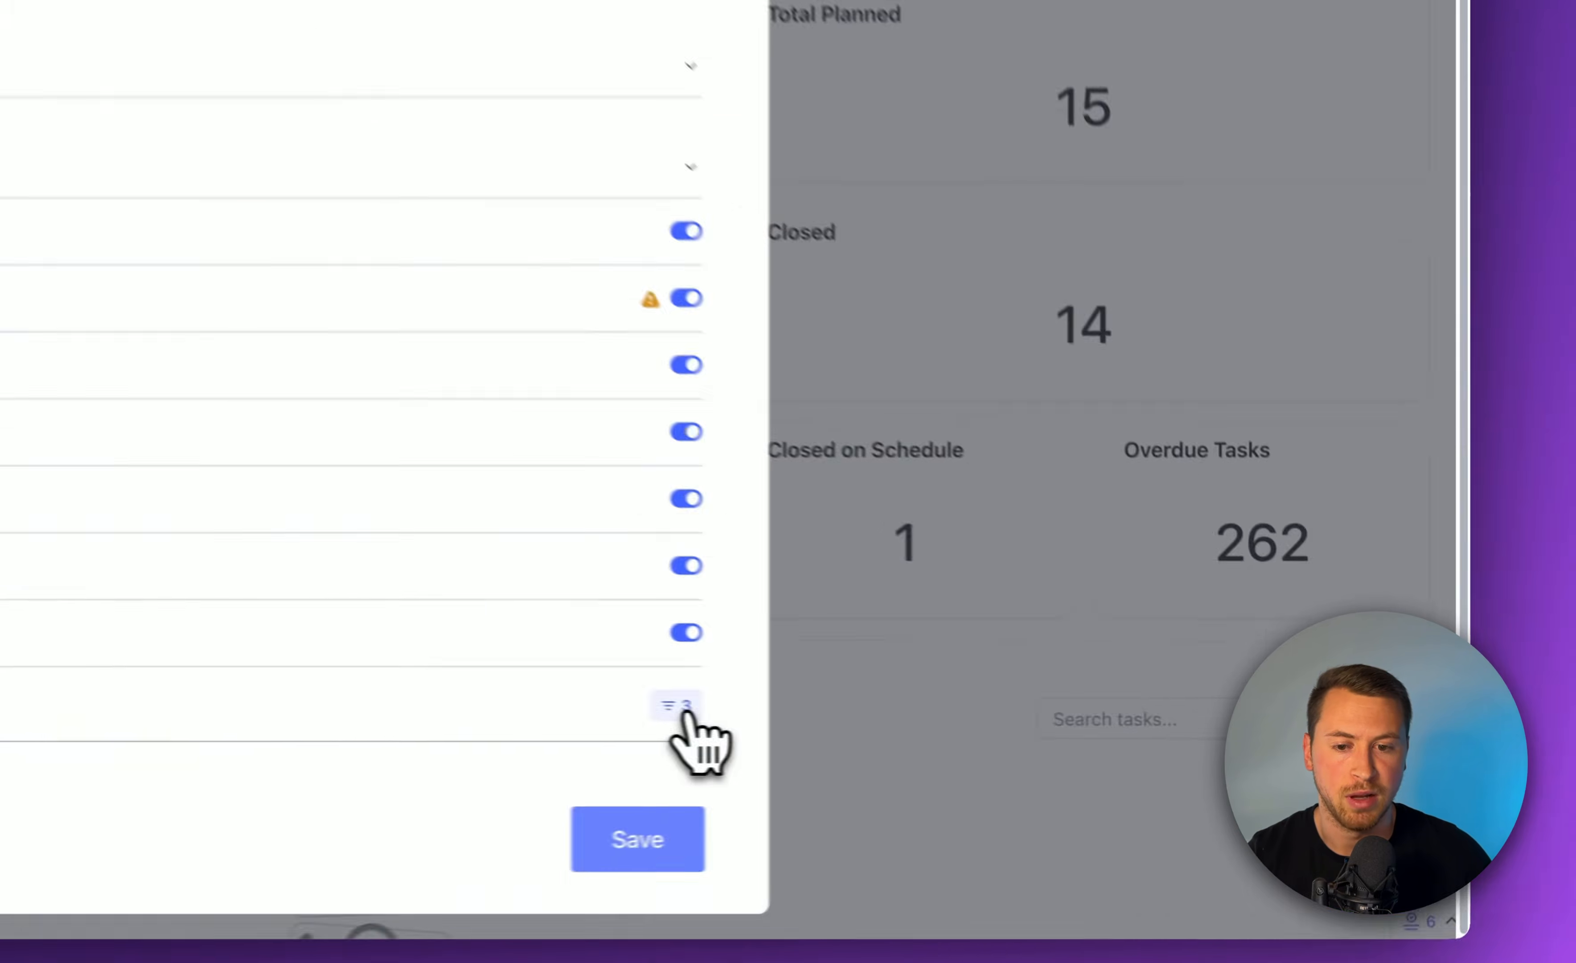
pyautogui.click(685, 707)
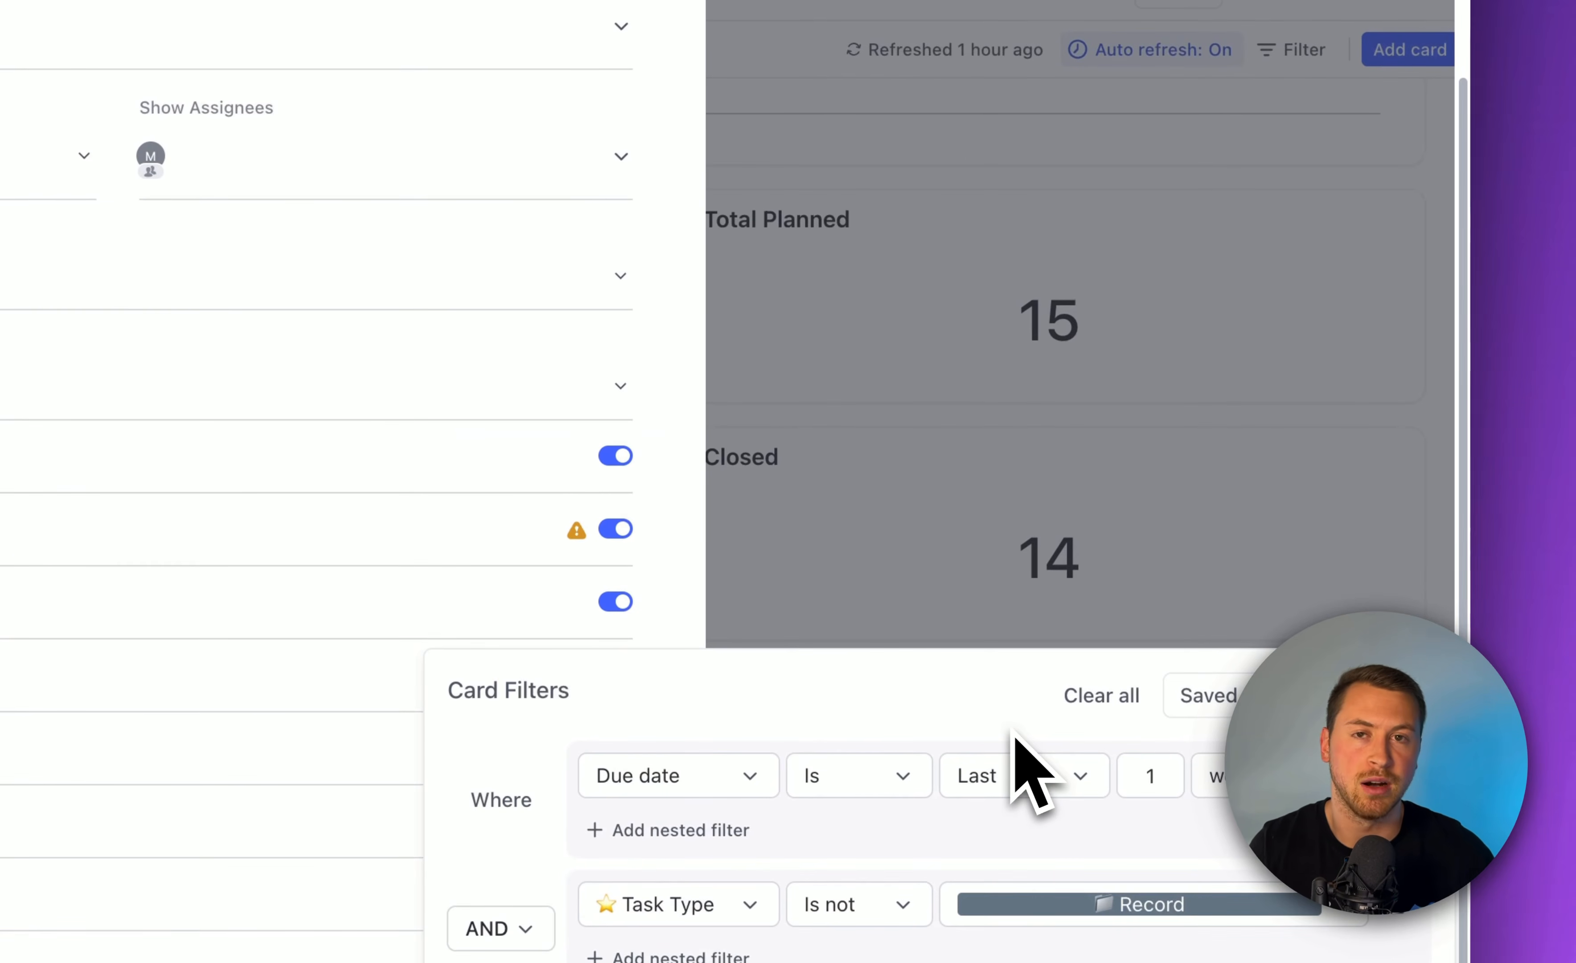
pyautogui.click(1150, 775)
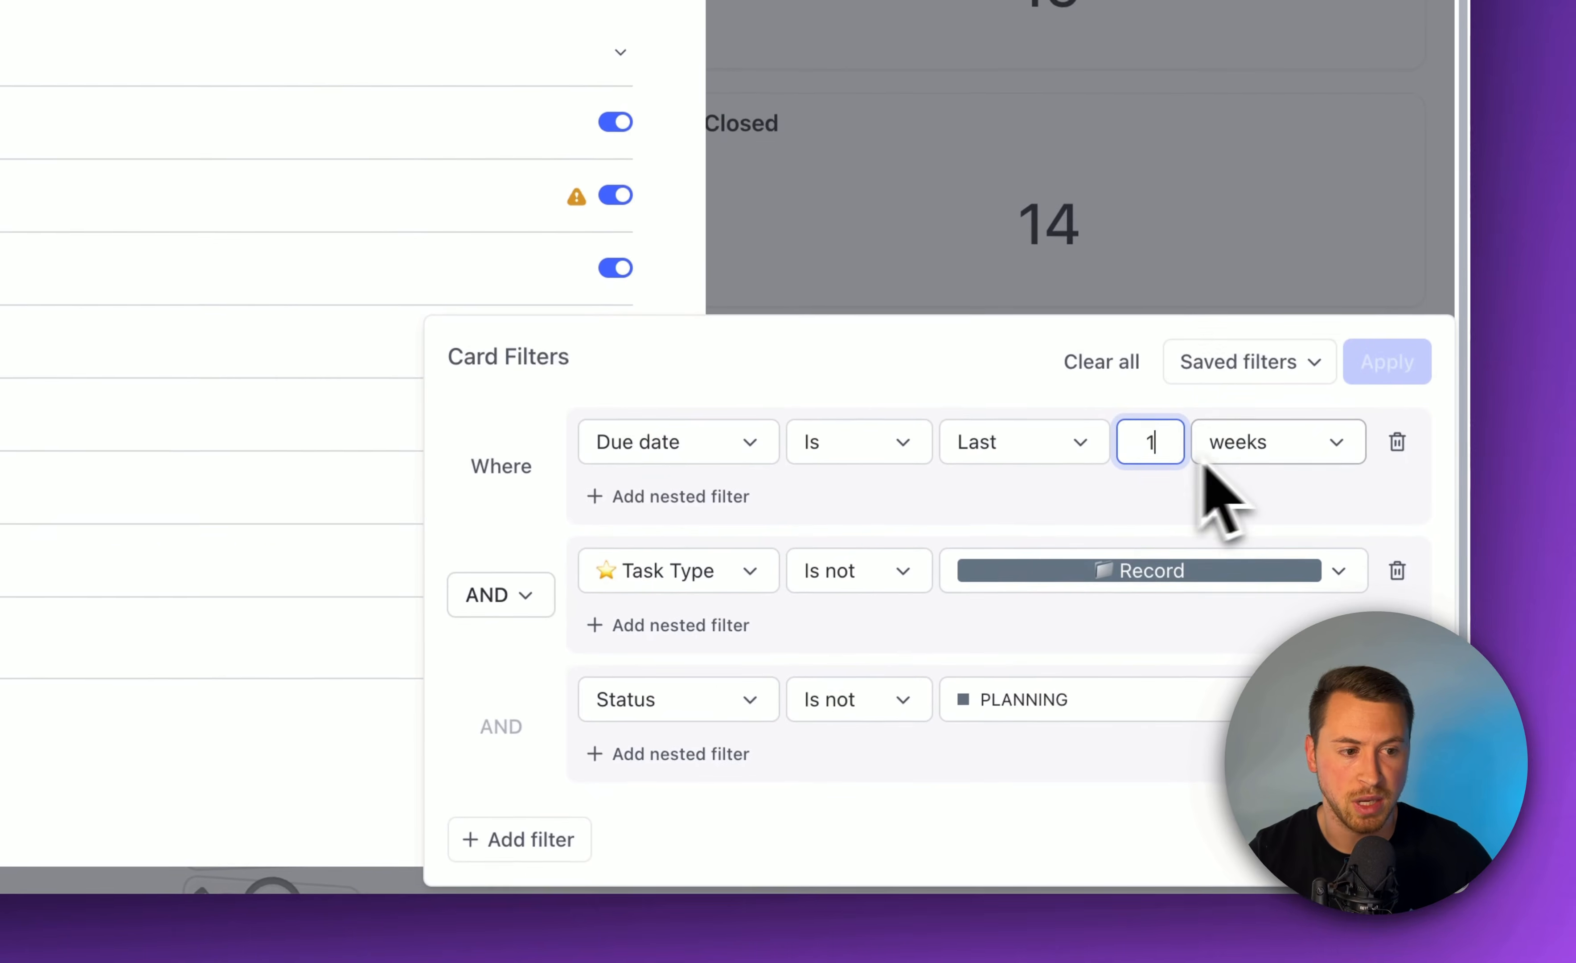
pyautogui.click(1235, 440)
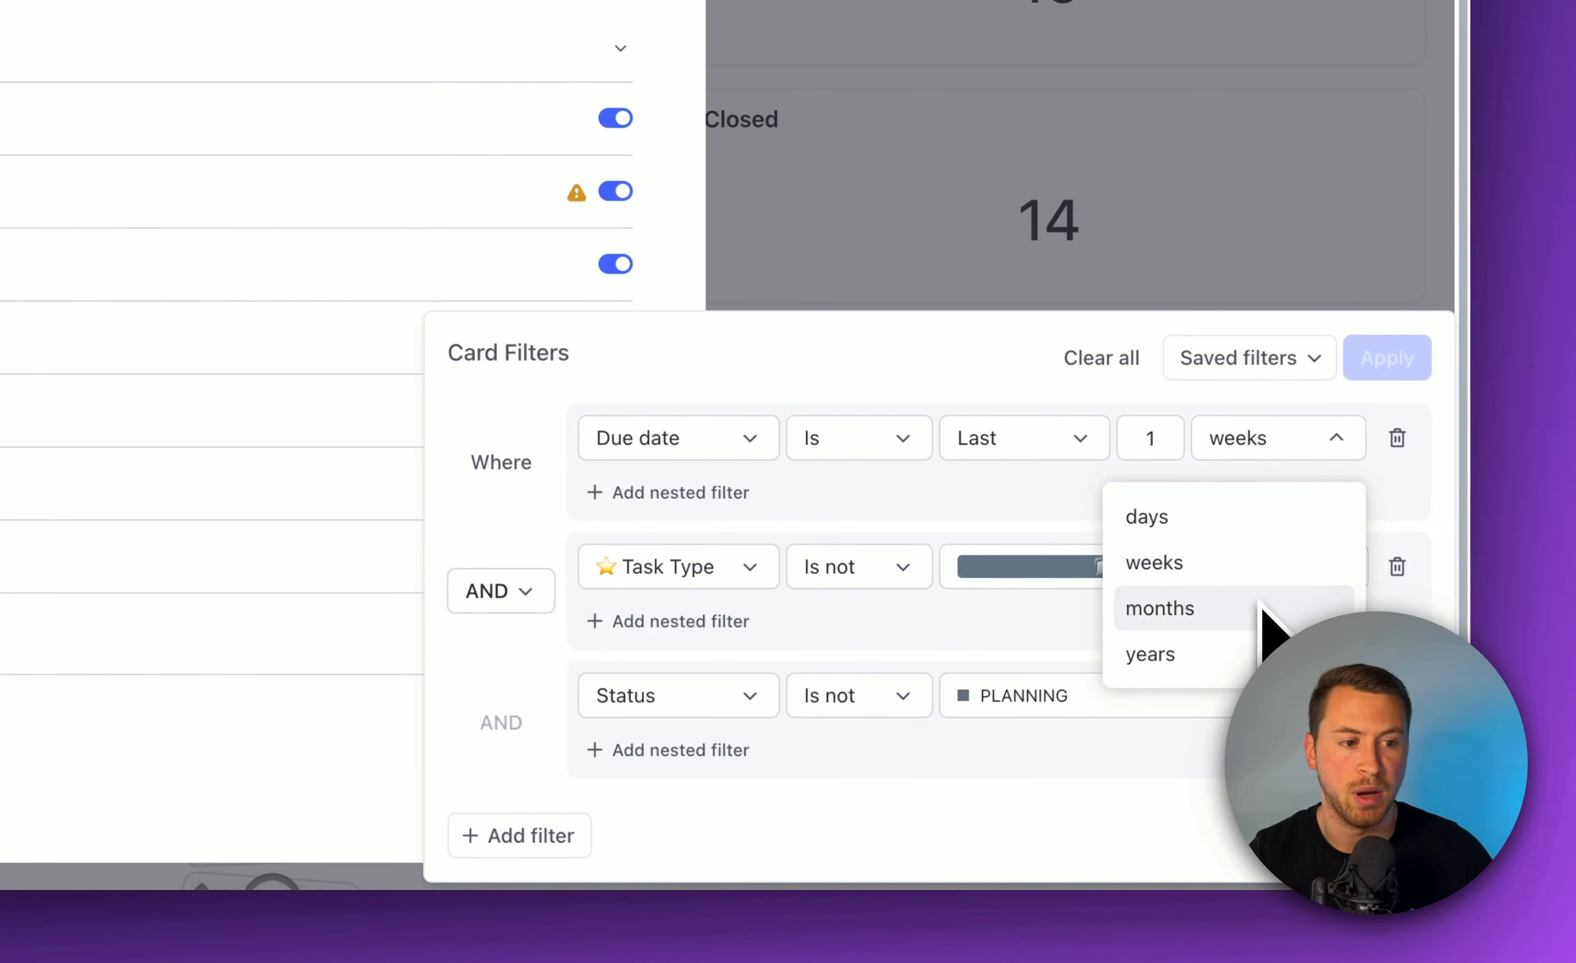
pyautogui.click(1149, 376)
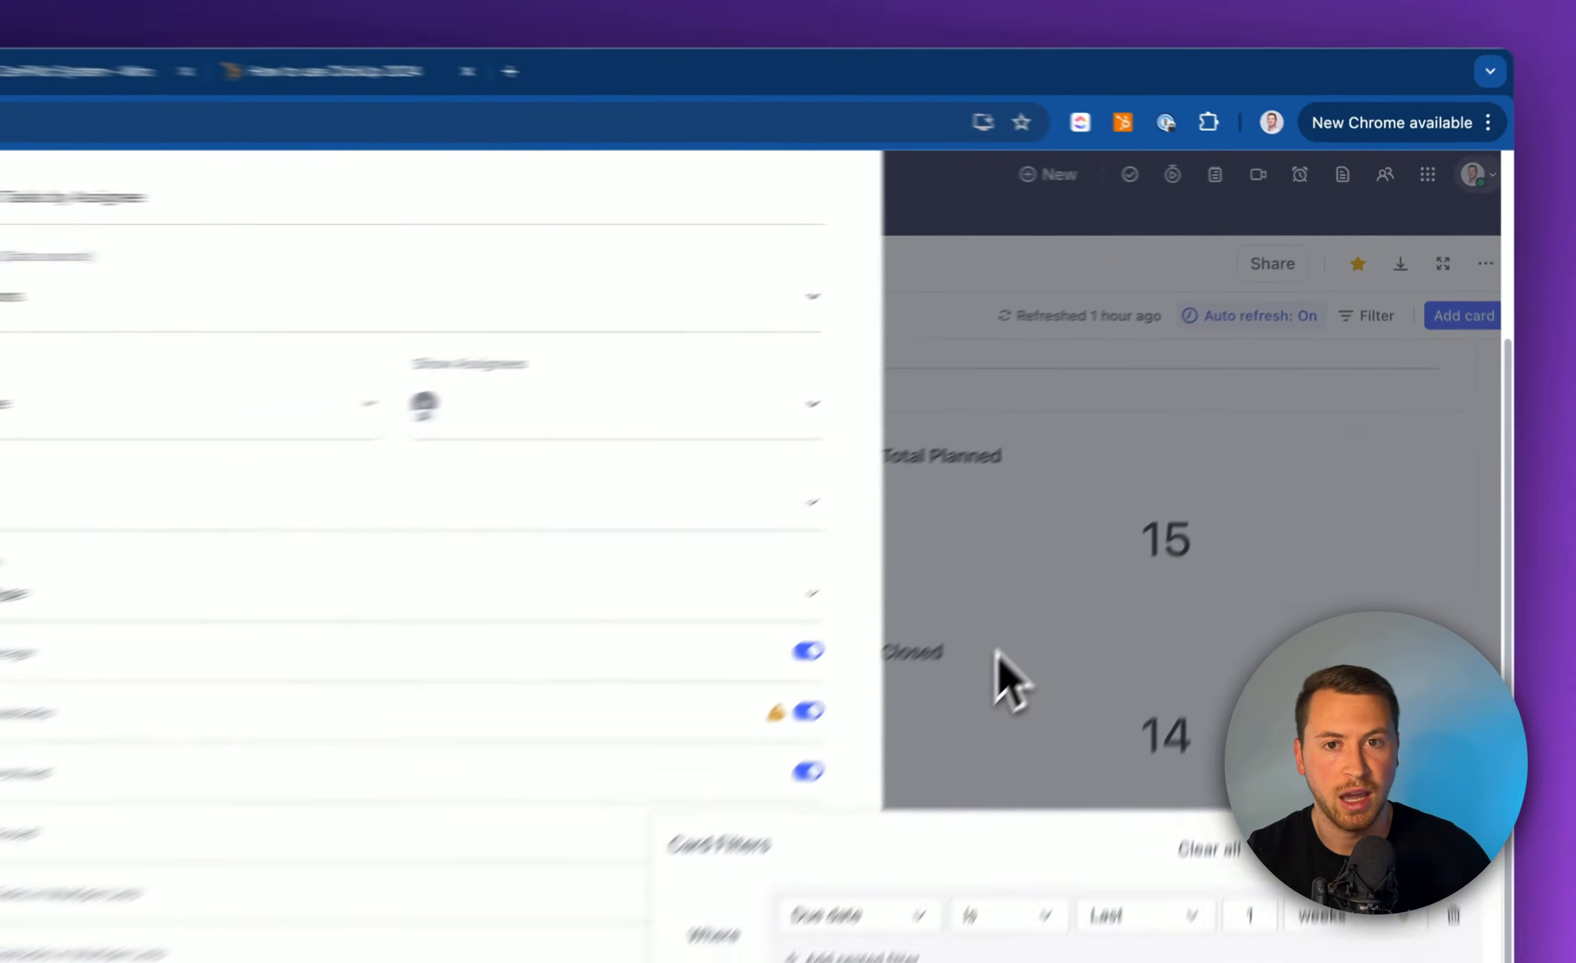
pyautogui.click(1155, 470)
pyautogui.scroll(3, 1107, 378)
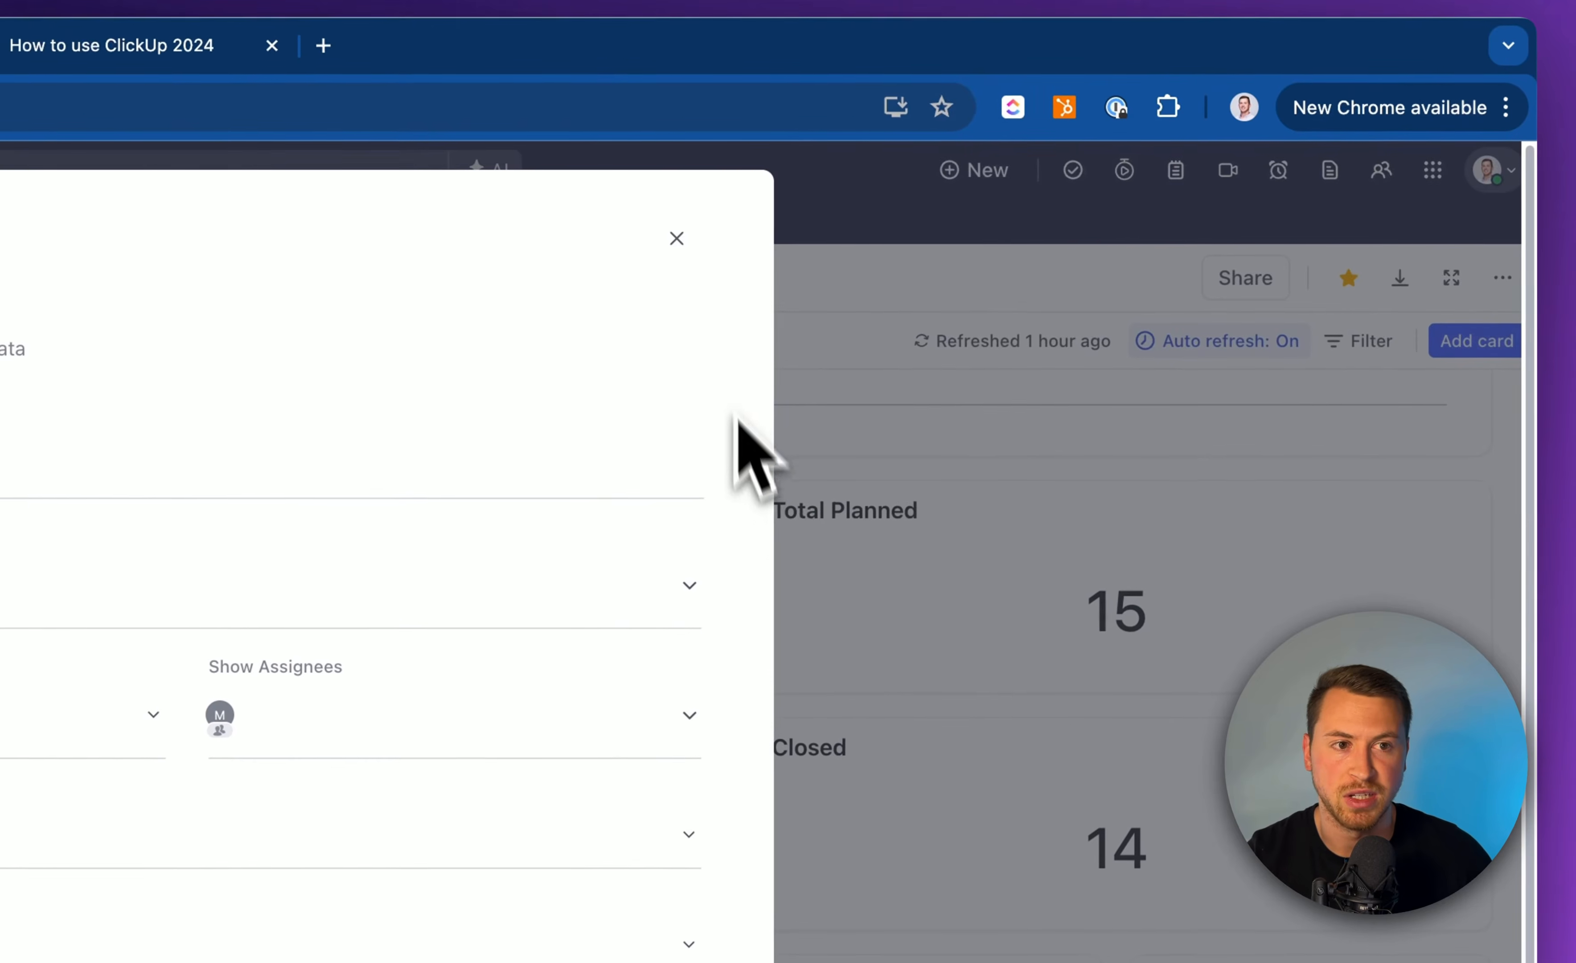
# Step: Leave the card editor, expand the CRM [DEMO] space and check the filters applied to the Planned Tasks by Assignee card
pyautogui.click(676, 239)
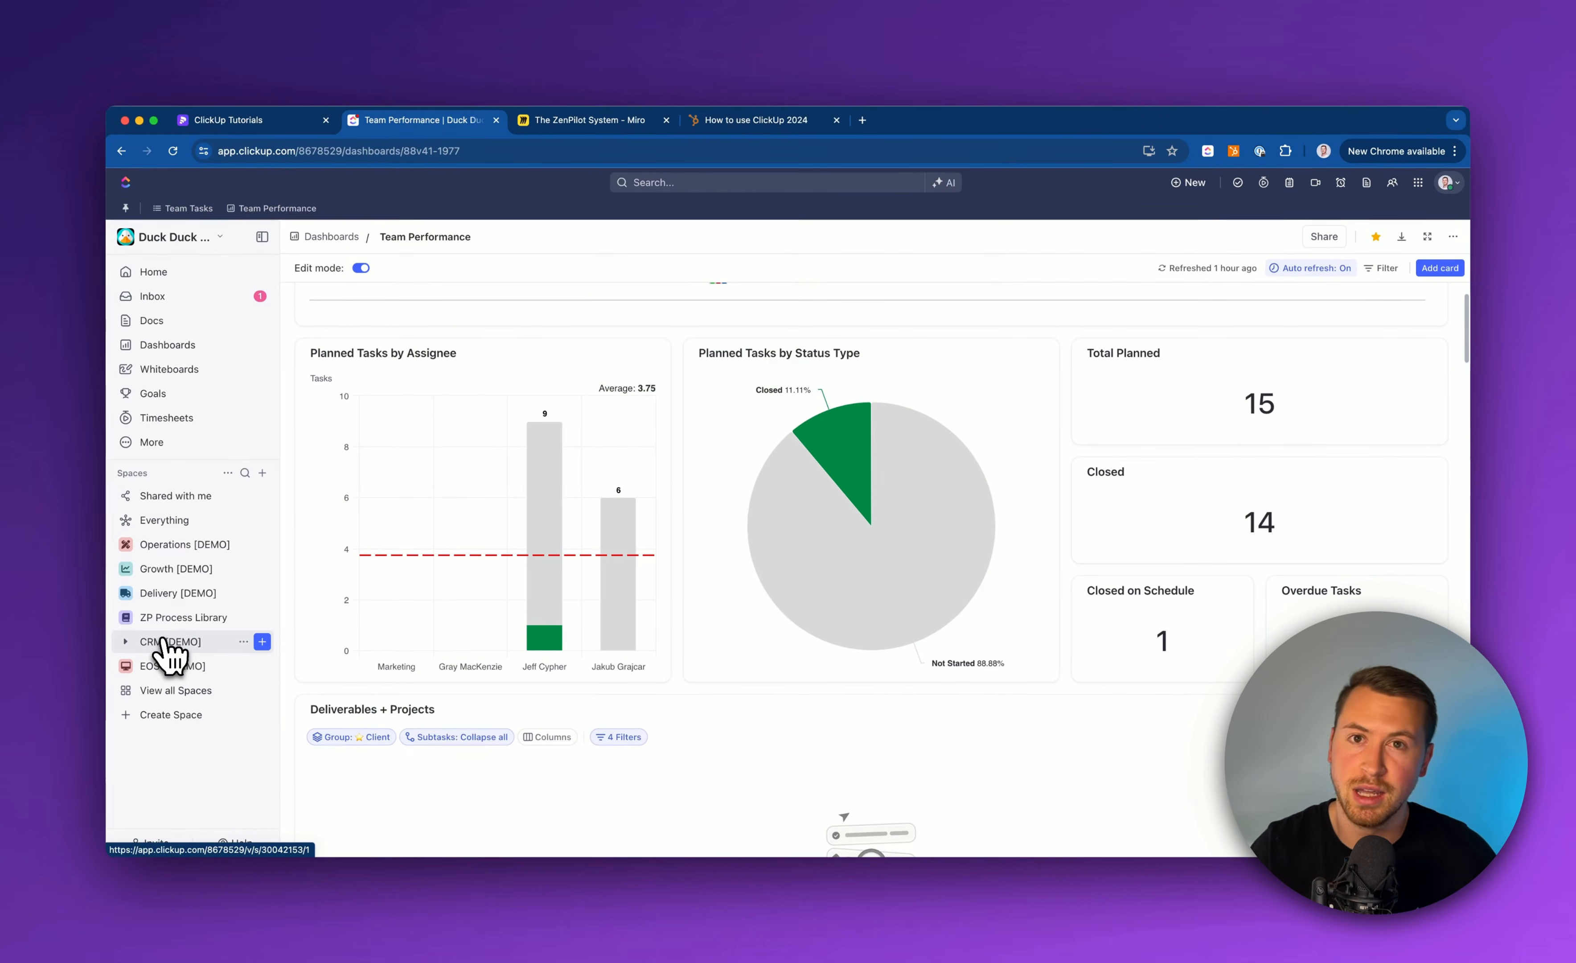
pyautogui.click(163, 640)
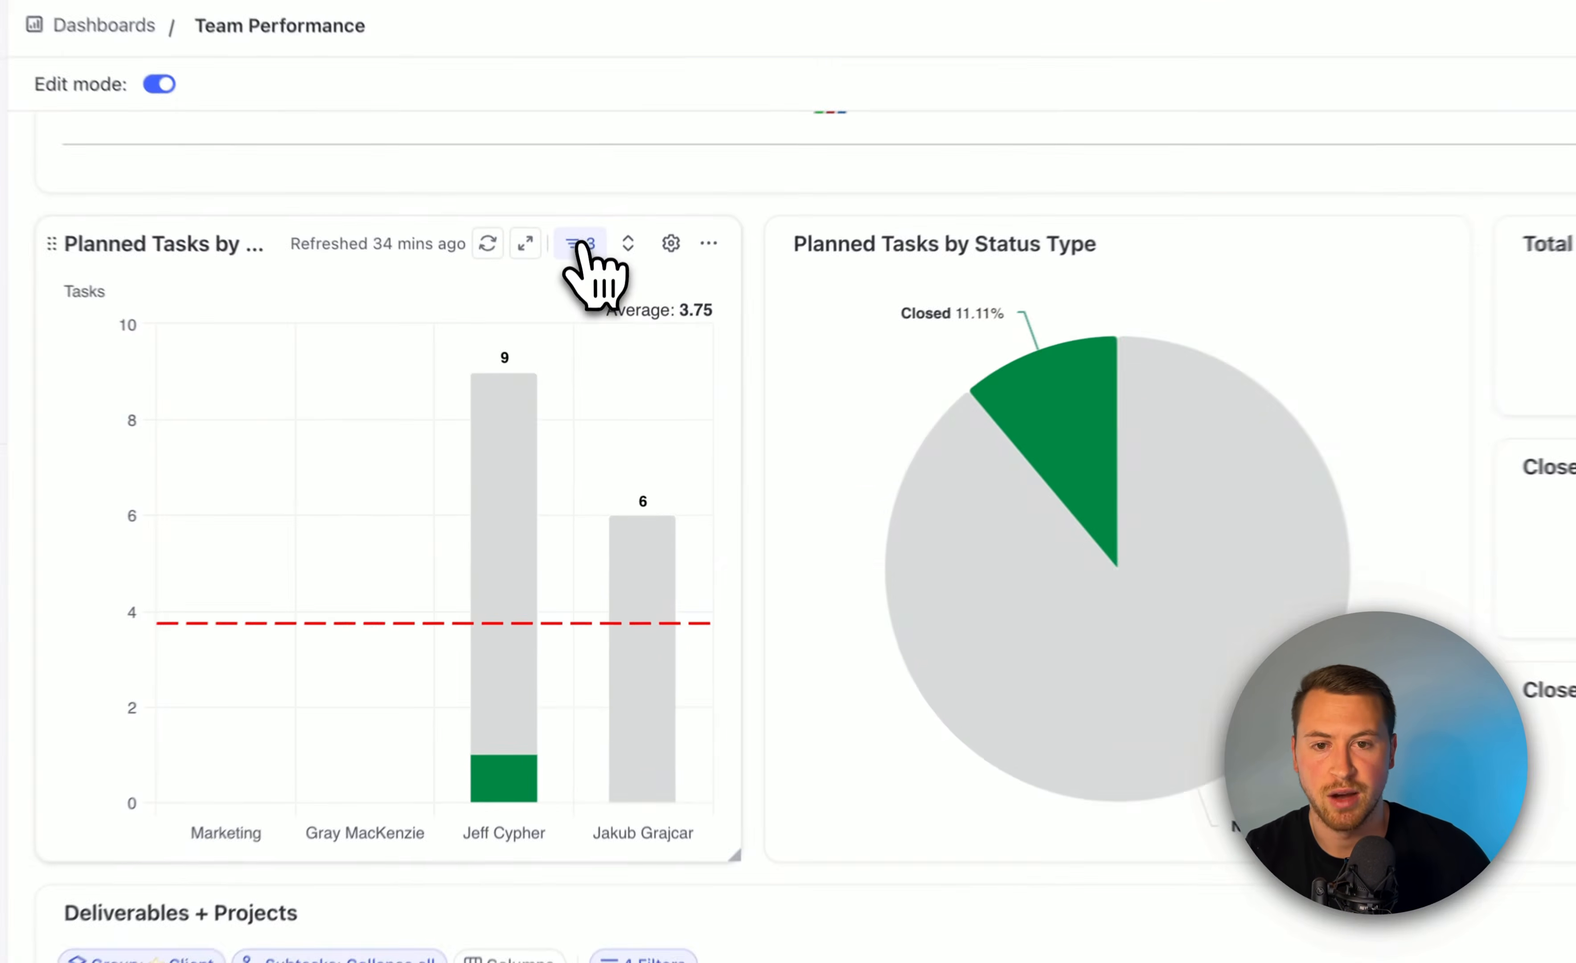
pyautogui.click(584, 353)
pyautogui.click(741, 178)
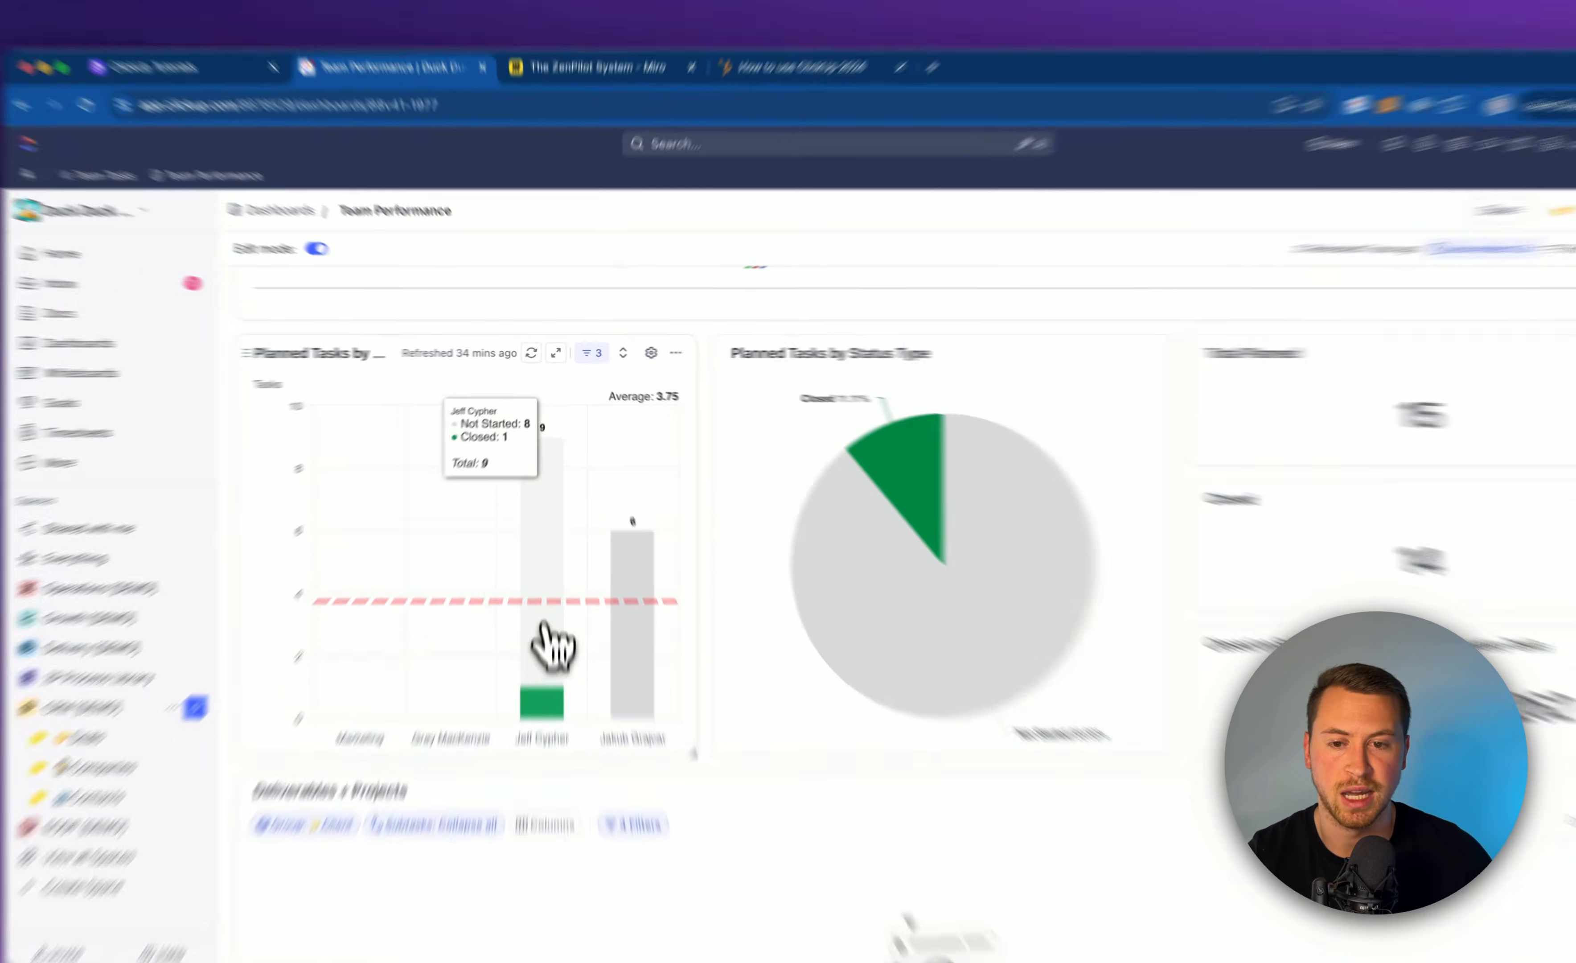
# Step: Review the tasks behind the tallest assignee bar and behind the Not Started and Closed slices of the status type pie chart
pyautogui.click(546, 582)
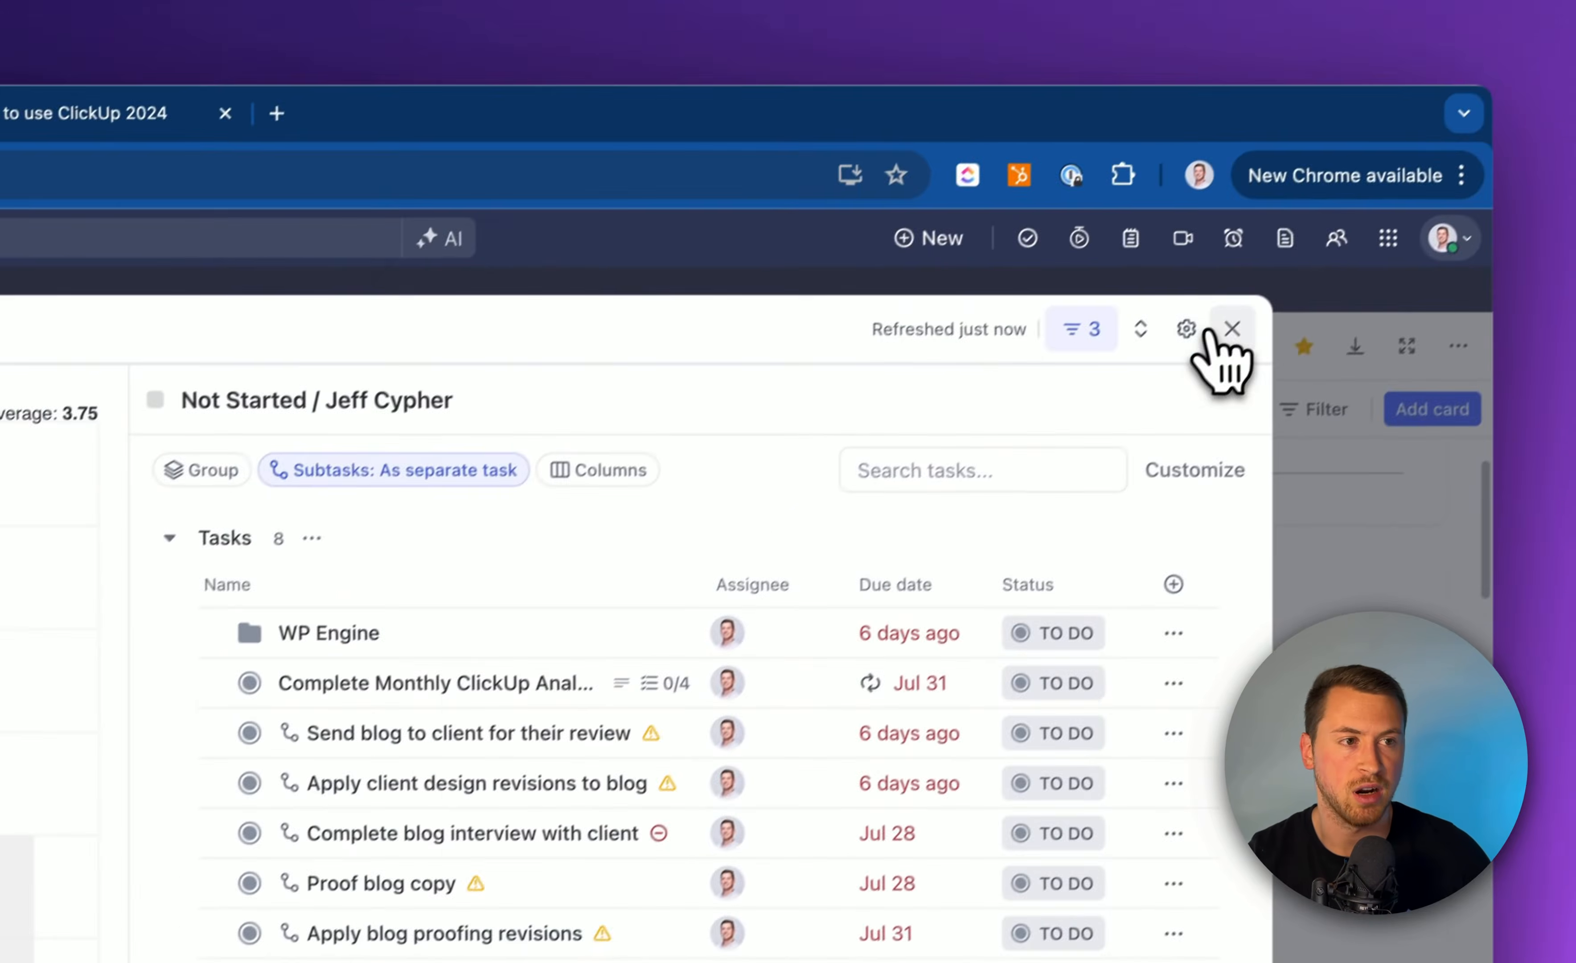
pyautogui.click(1216, 329)
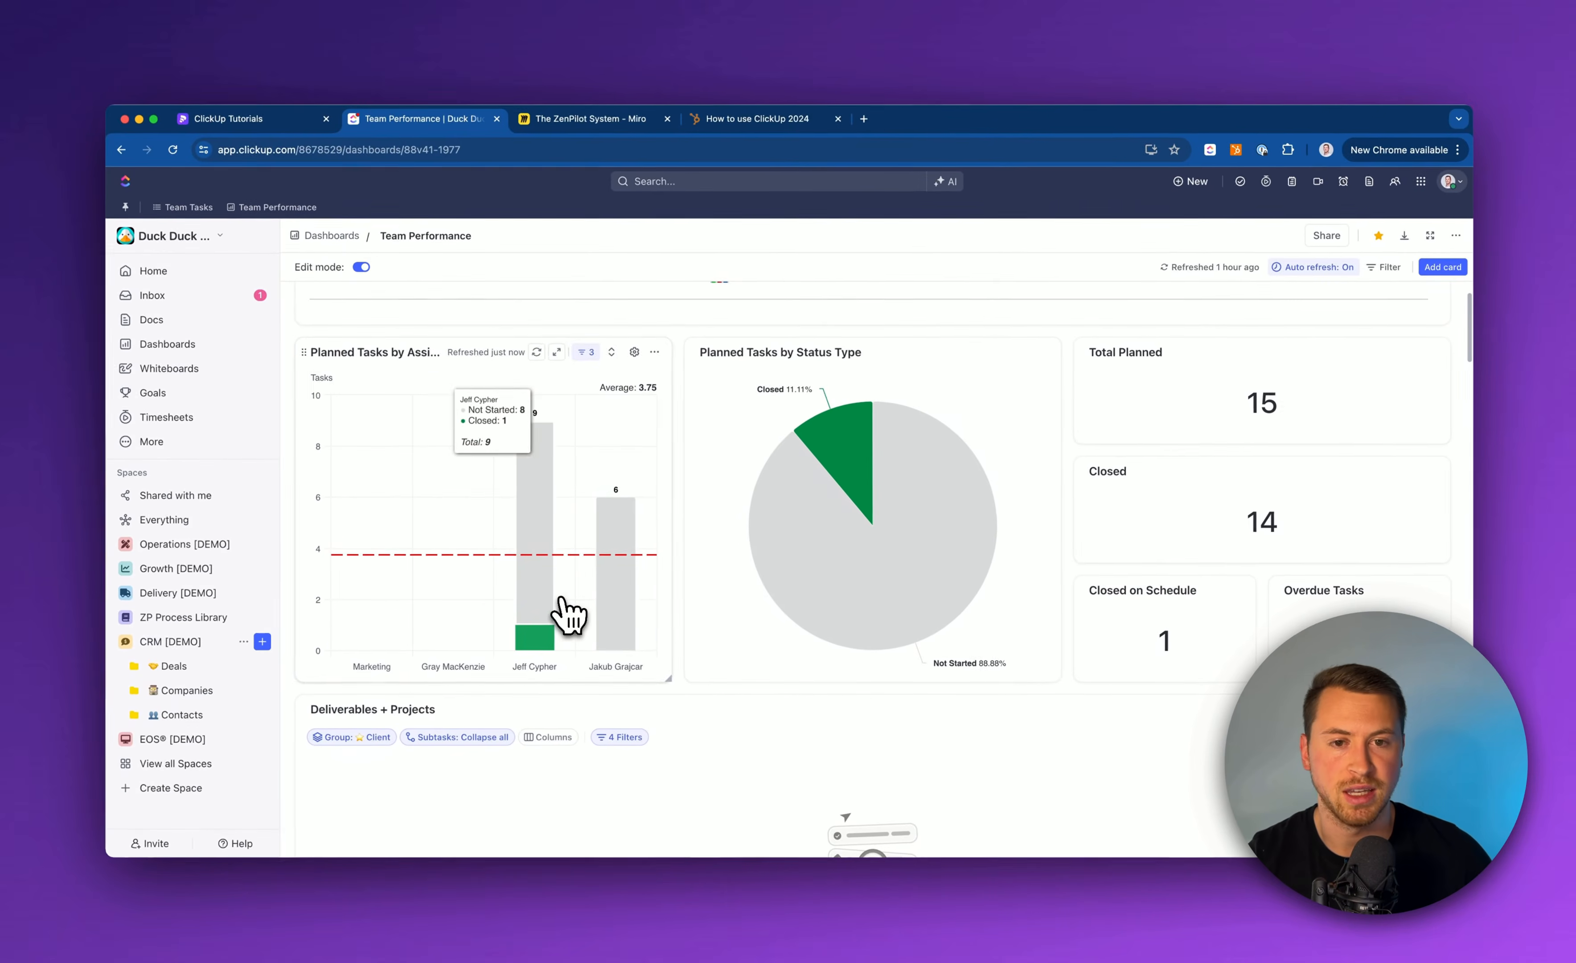
pyautogui.moveTo(857, 447)
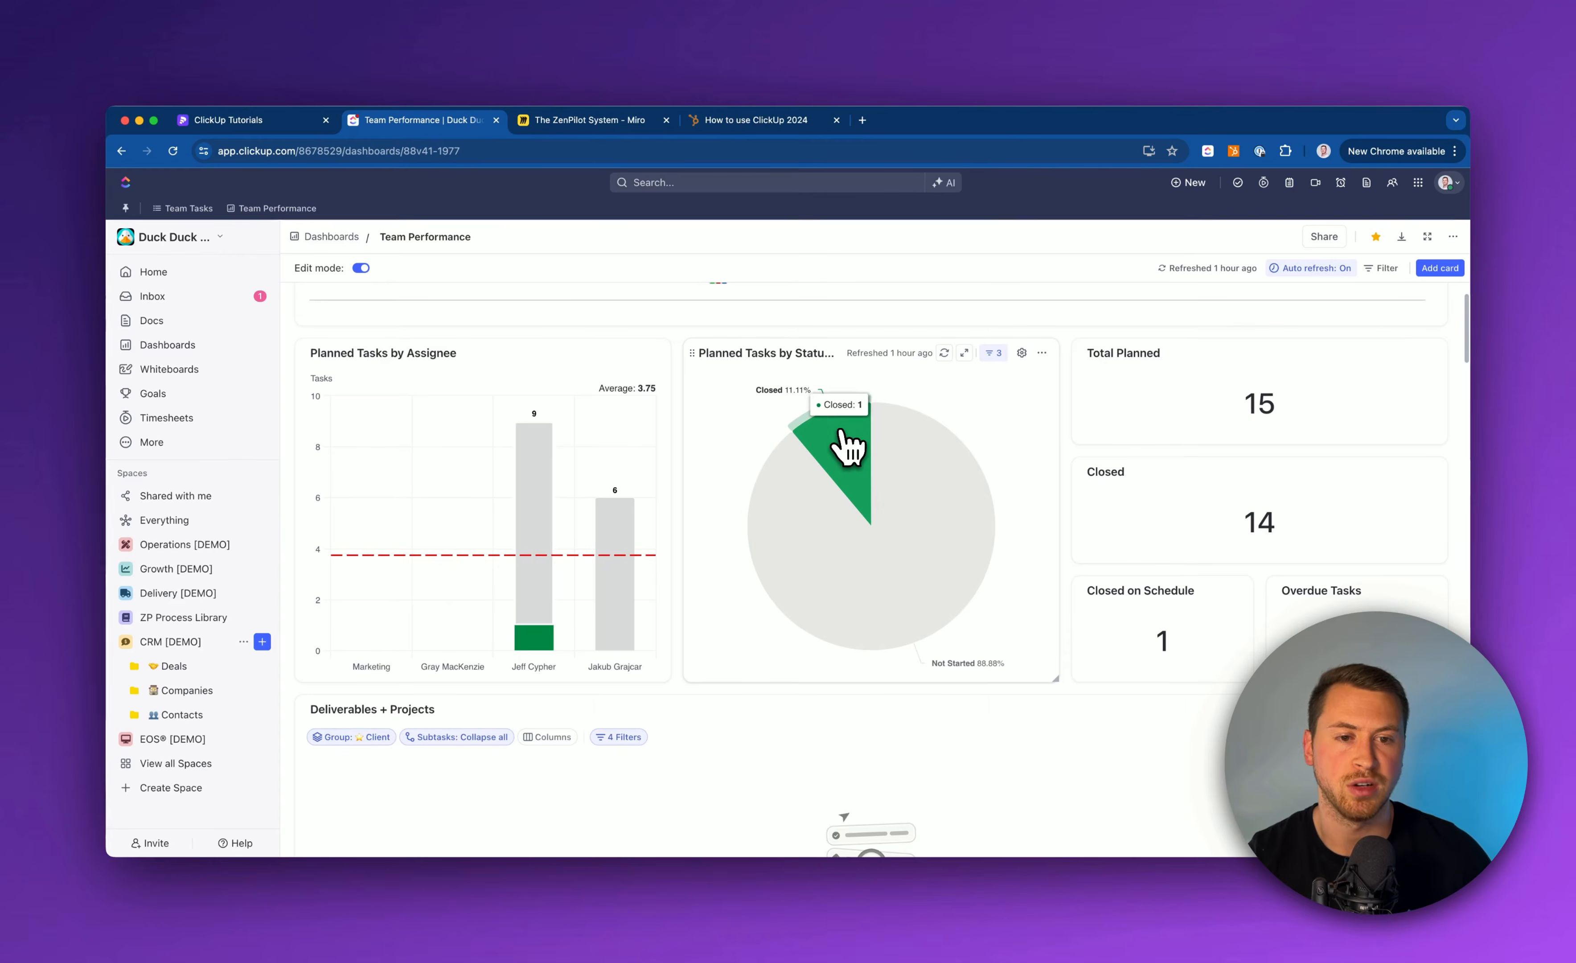
pyautogui.moveTo(925, 494)
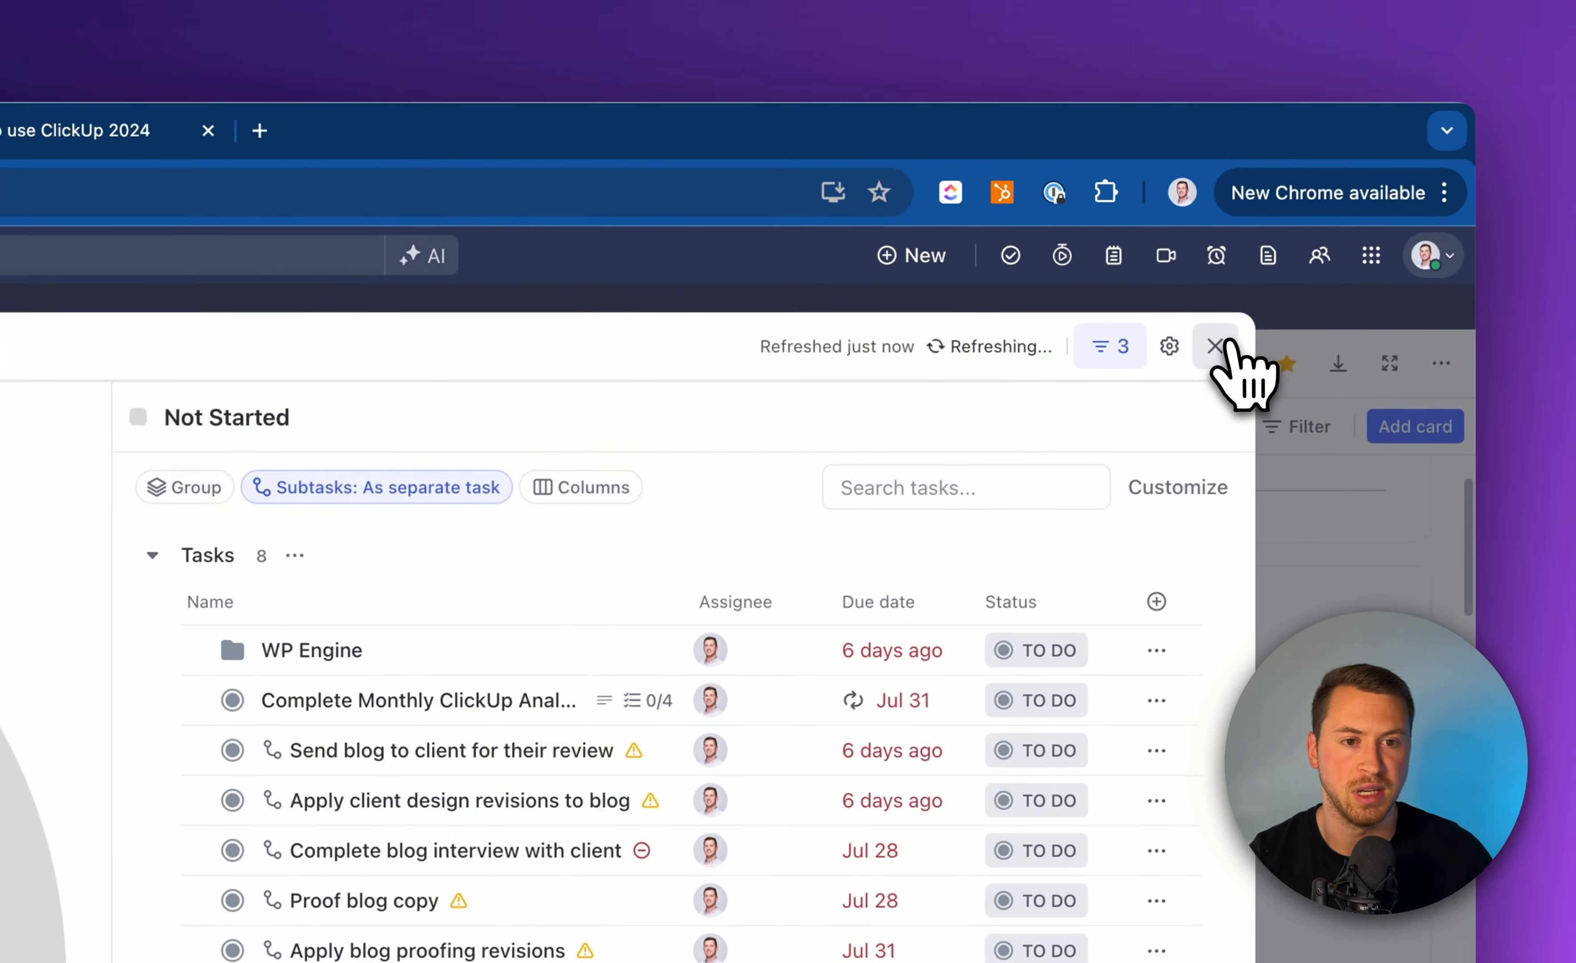
pyautogui.click(1232, 353)
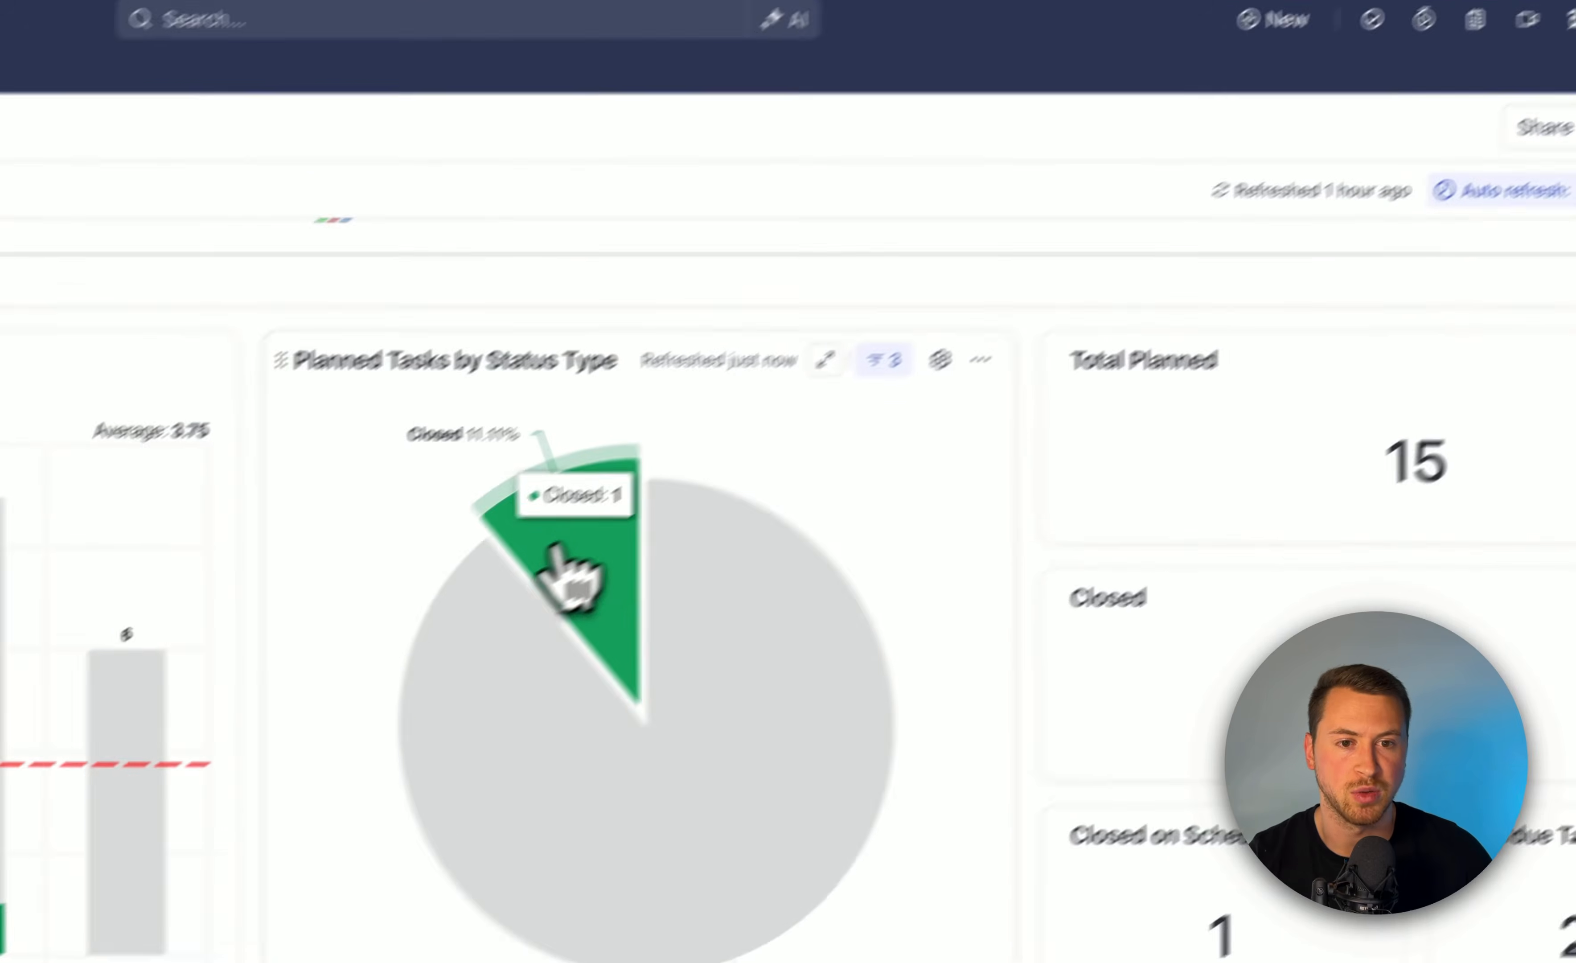
pyautogui.click(183, 809)
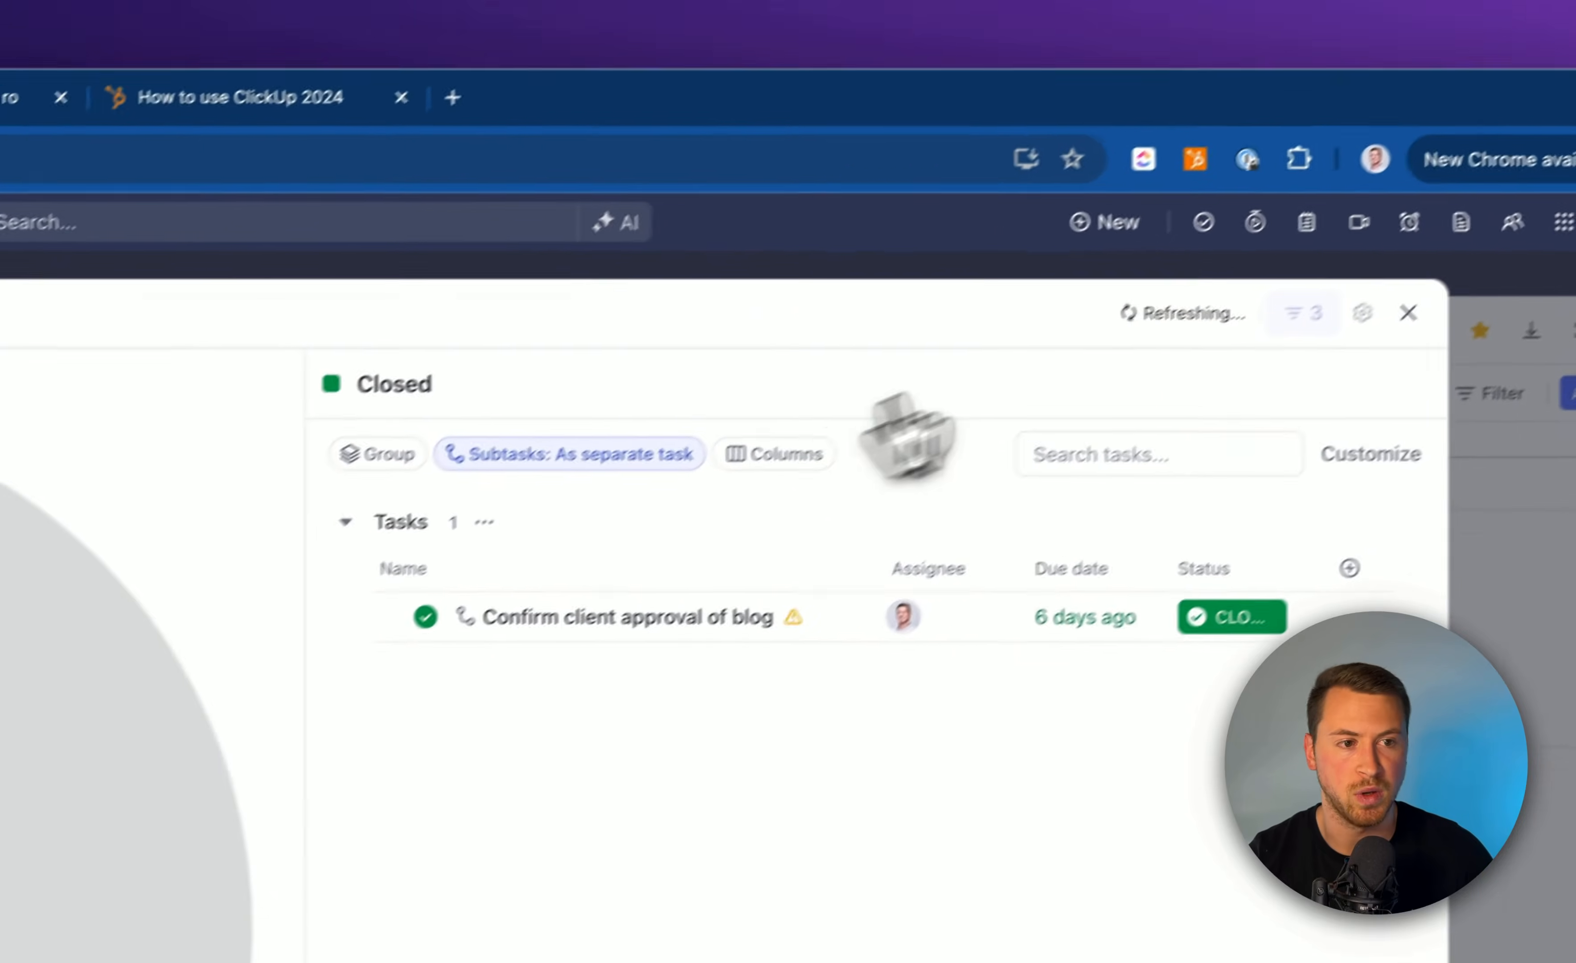
pyautogui.click(1231, 304)
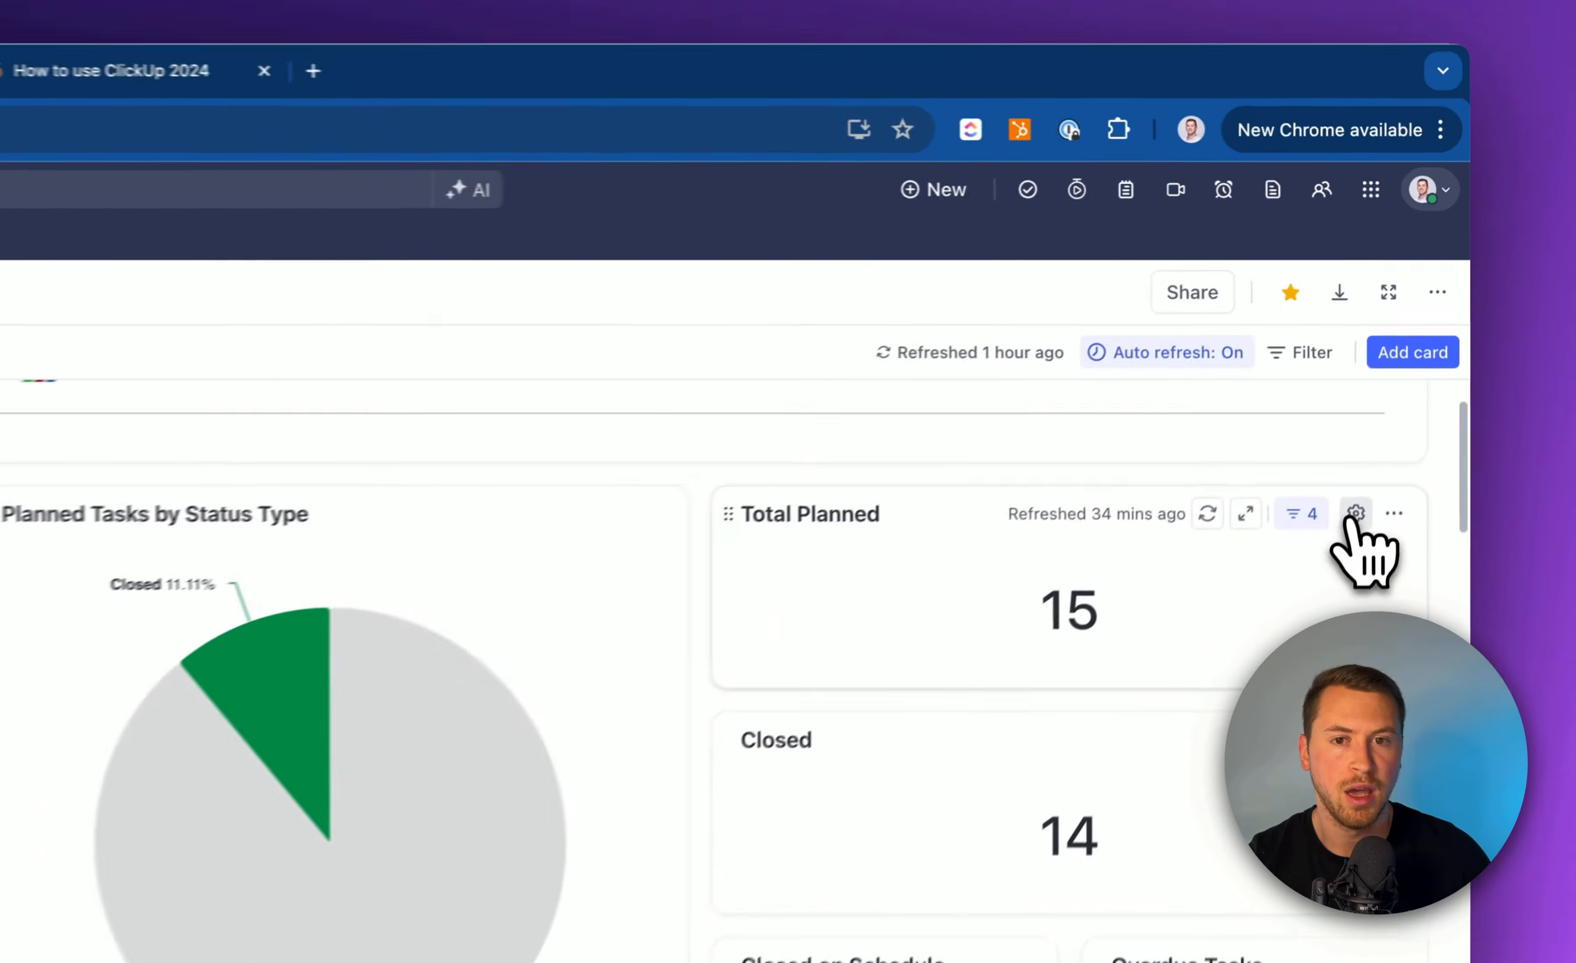
# Step: Open the Total Planned calculation card for editing, examine its card type and filters, and leave it without saving
pyautogui.click(1398, 387)
pyautogui.moveTo(428, 381); pyautogui.dragTo(710, 403)
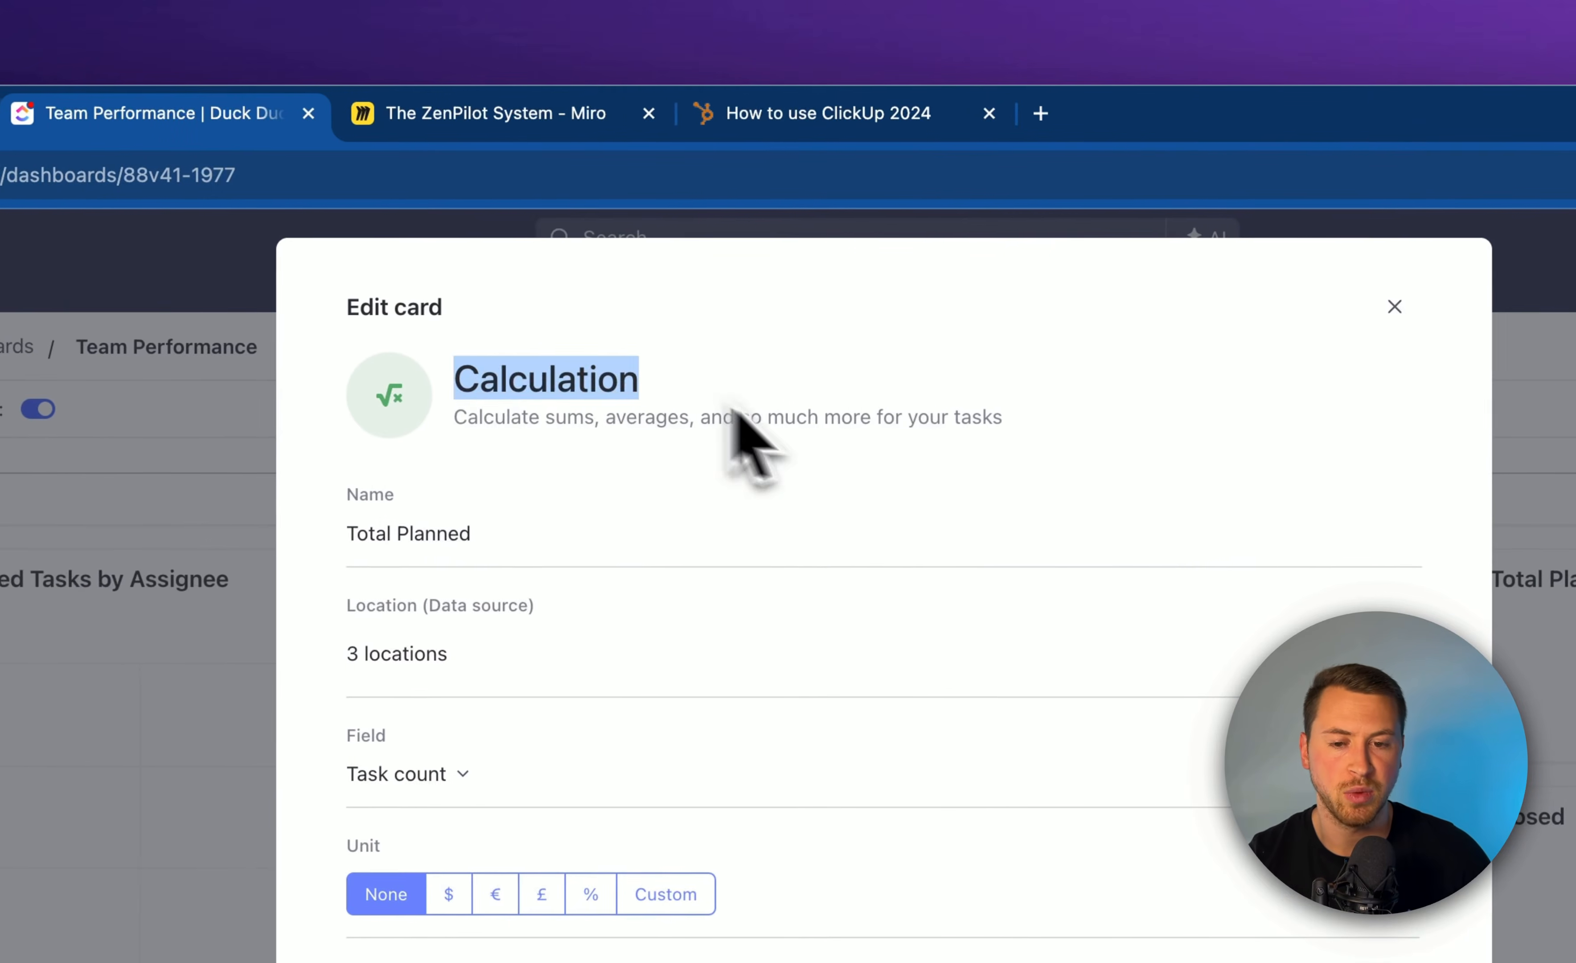
pyautogui.click(839, 453)
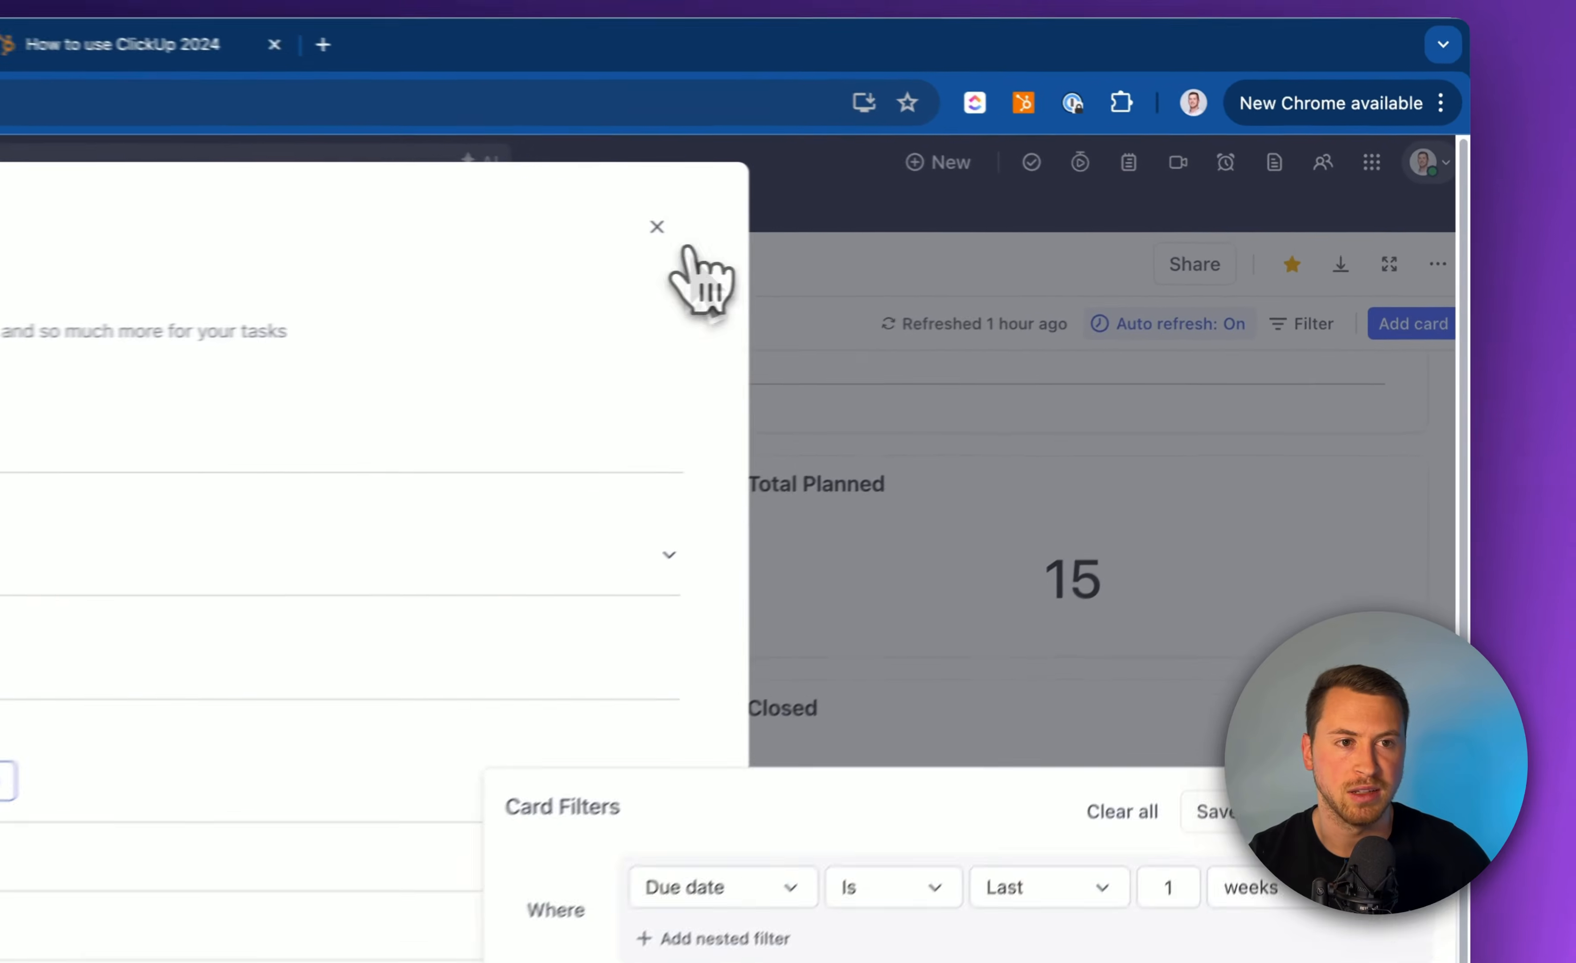
pyautogui.click(1039, 216)
pyautogui.click(1038, 216)
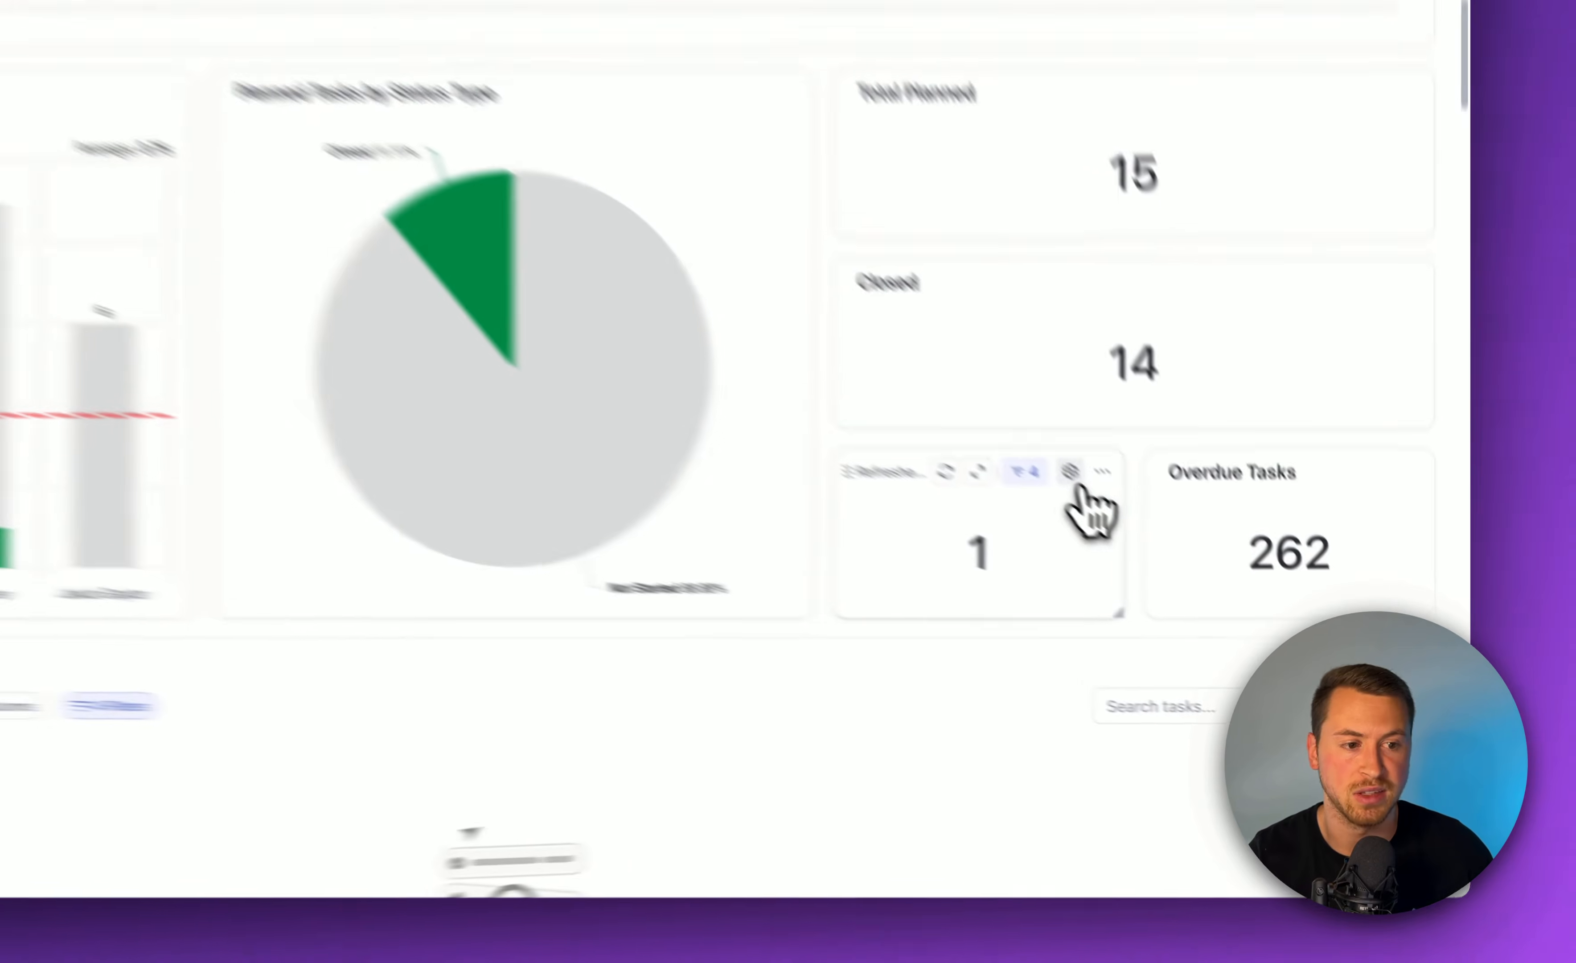
# Step: Open the Closed on Schedule card's settings, examine its filters, and close it without saving
pyautogui.click(1220, 590)
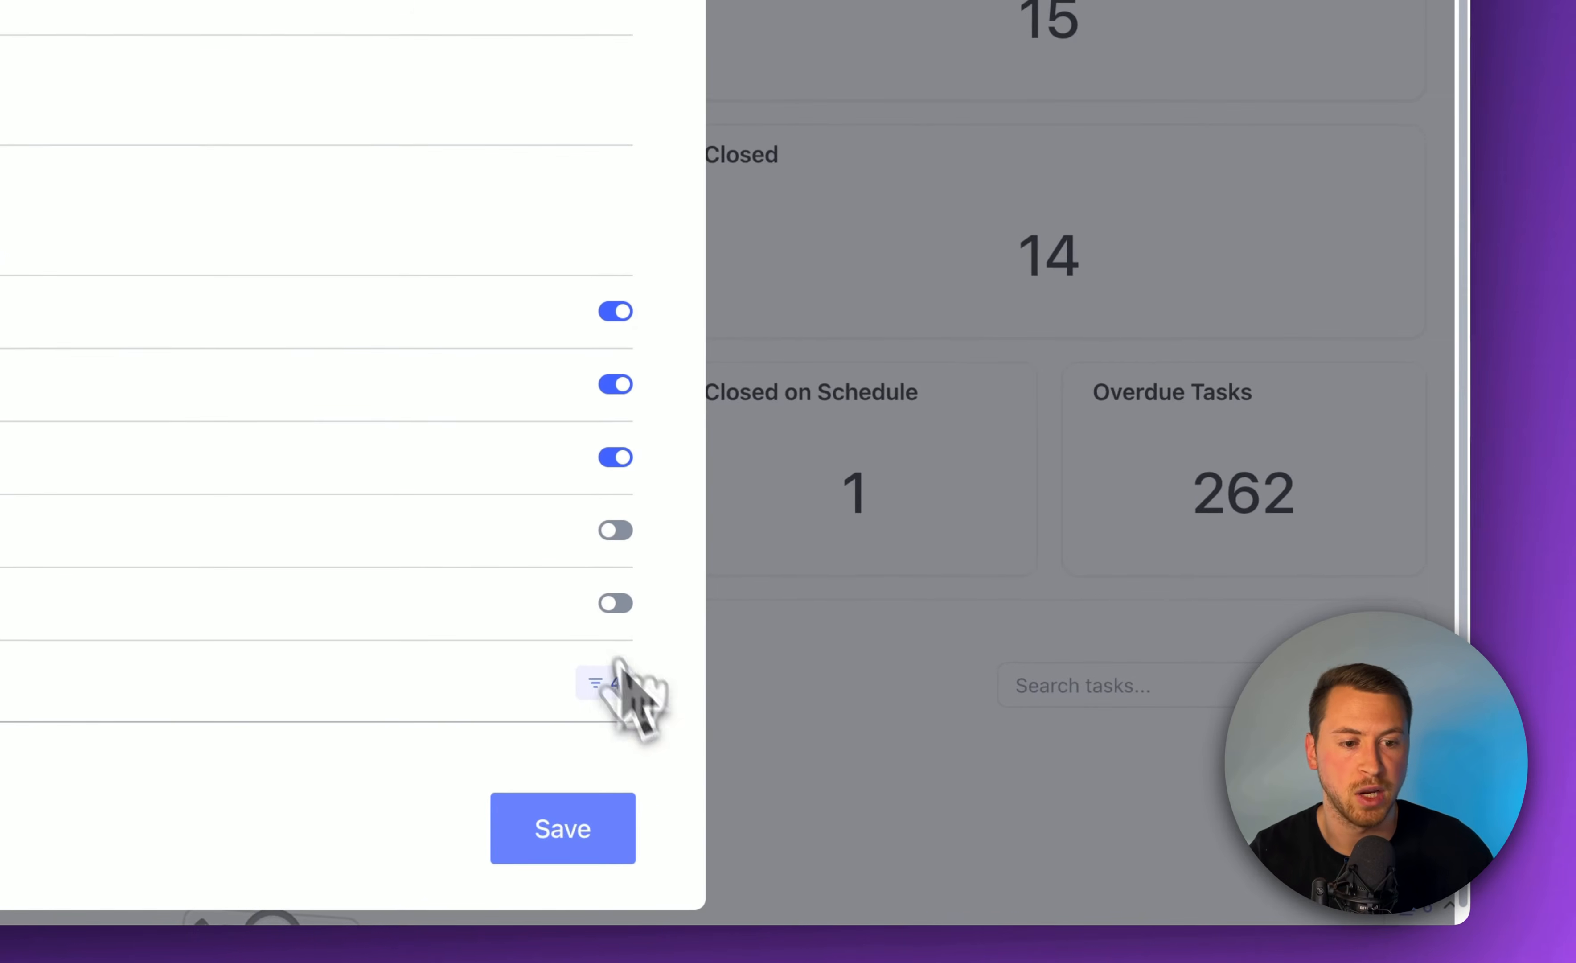
pyautogui.click(608, 683)
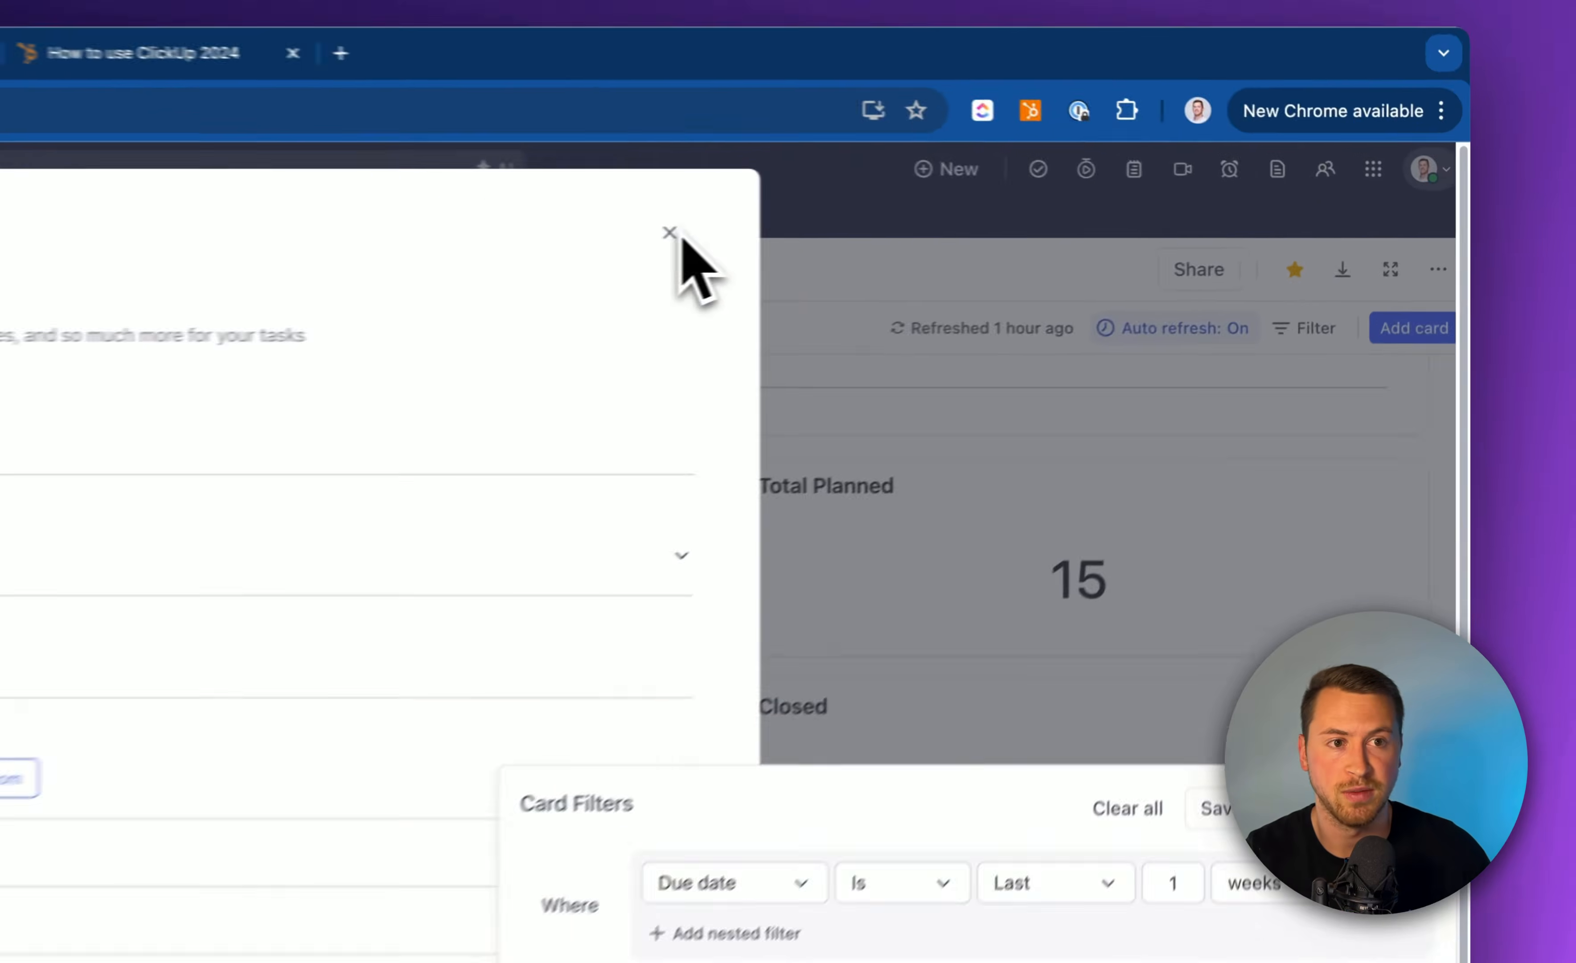
pyautogui.click(1039, 217)
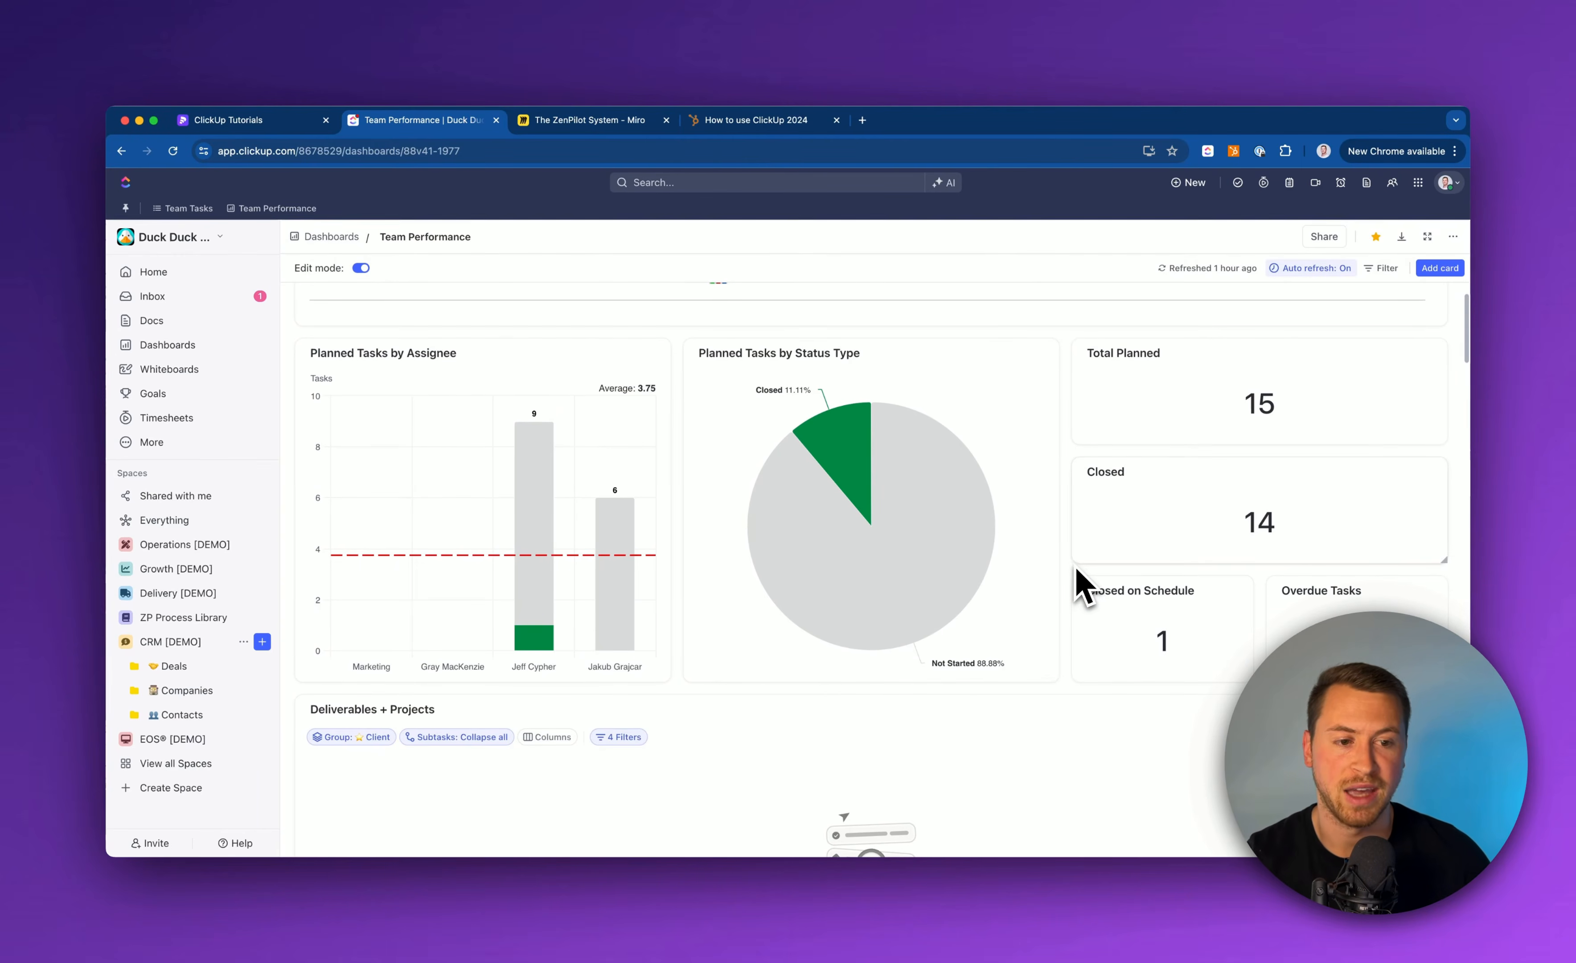
# Step: Look over the last week's performance section, and inspect the filters and card settings of the Deliverables + Projects task list
pyautogui.scroll(2, 1071, 568)
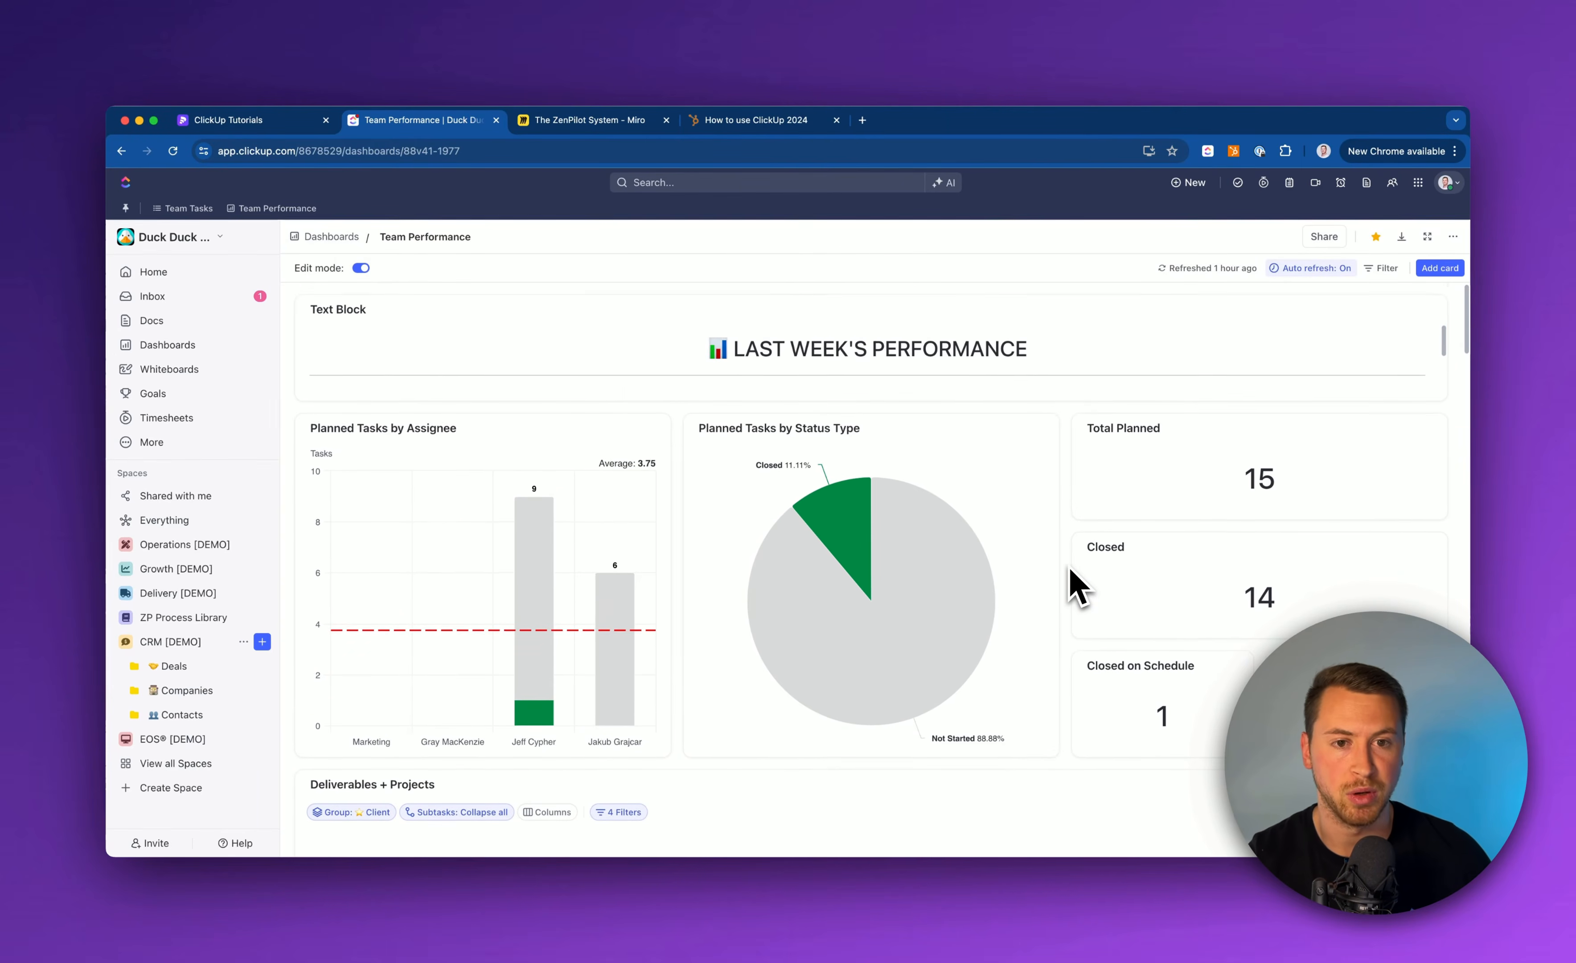
pyautogui.scroll(-1, 1075, 578)
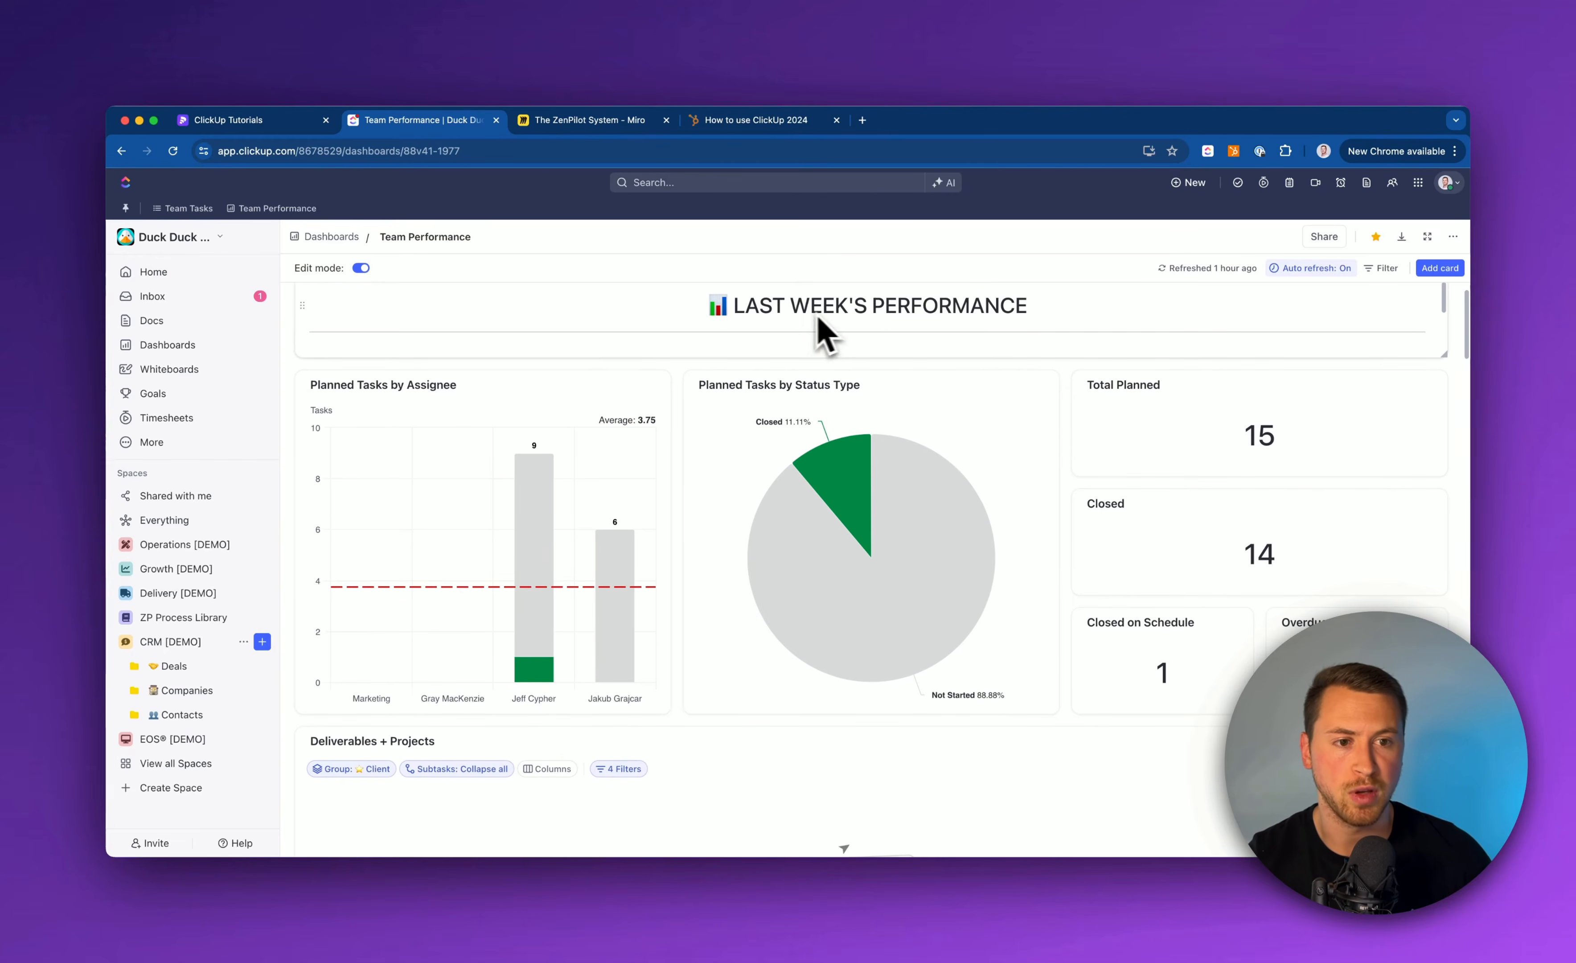
pyautogui.scroll(-2, 1067, 459)
pyautogui.scroll(-2, 1079, 466)
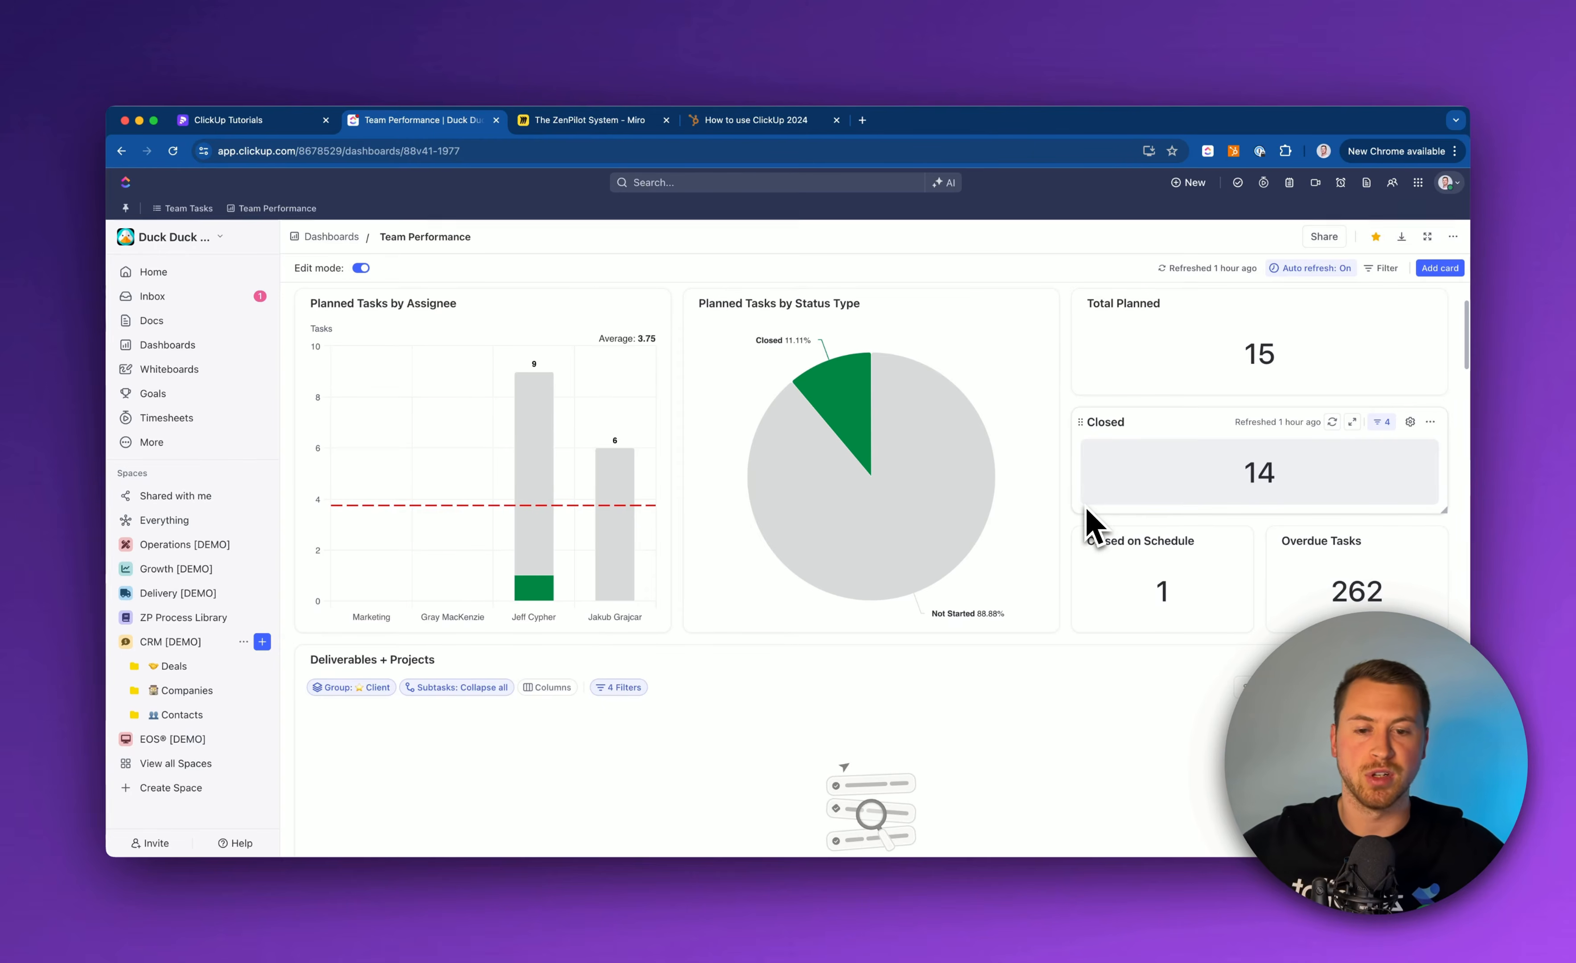
pyautogui.scroll(-5, 1077, 532)
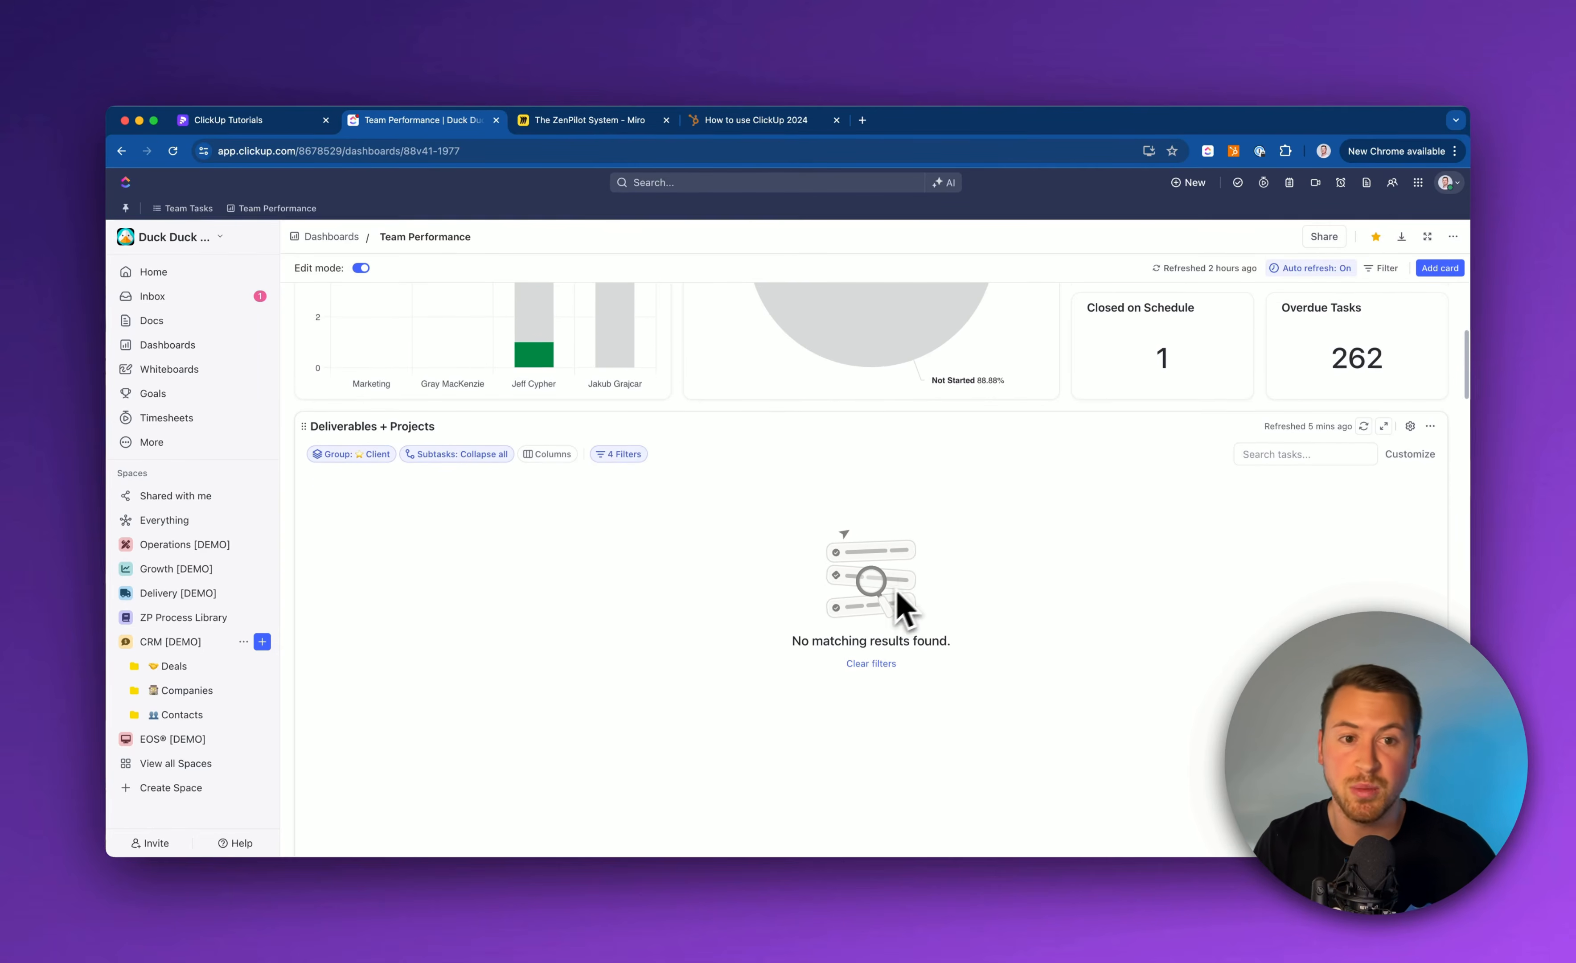
pyautogui.scroll(1, 944, 517)
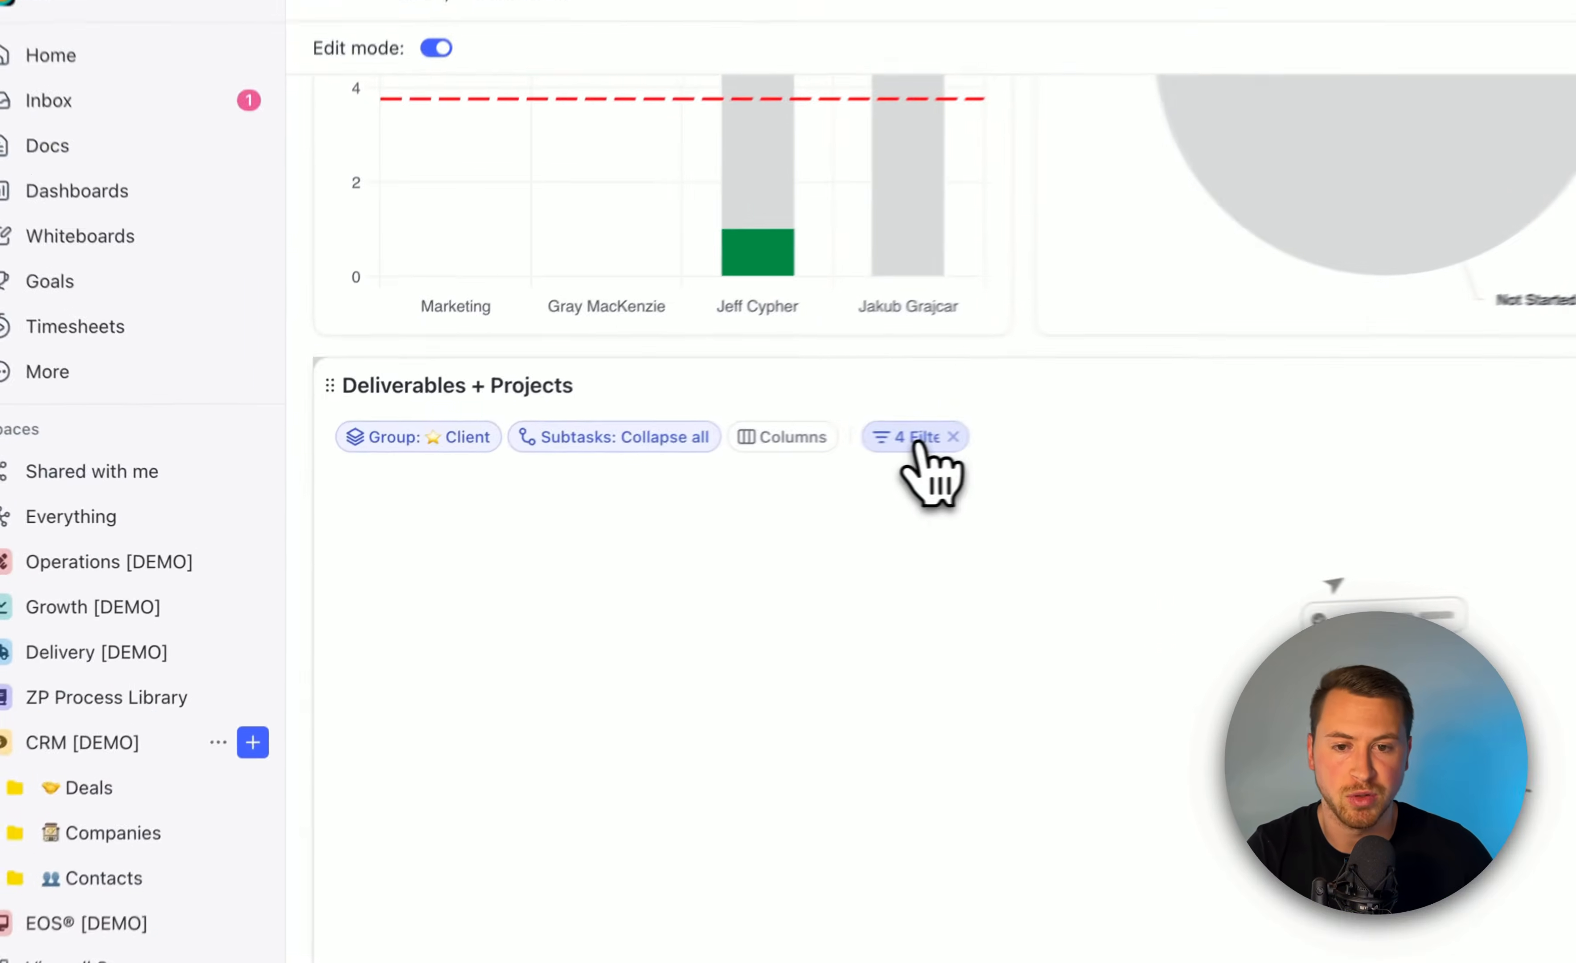
pyautogui.click(619, 479)
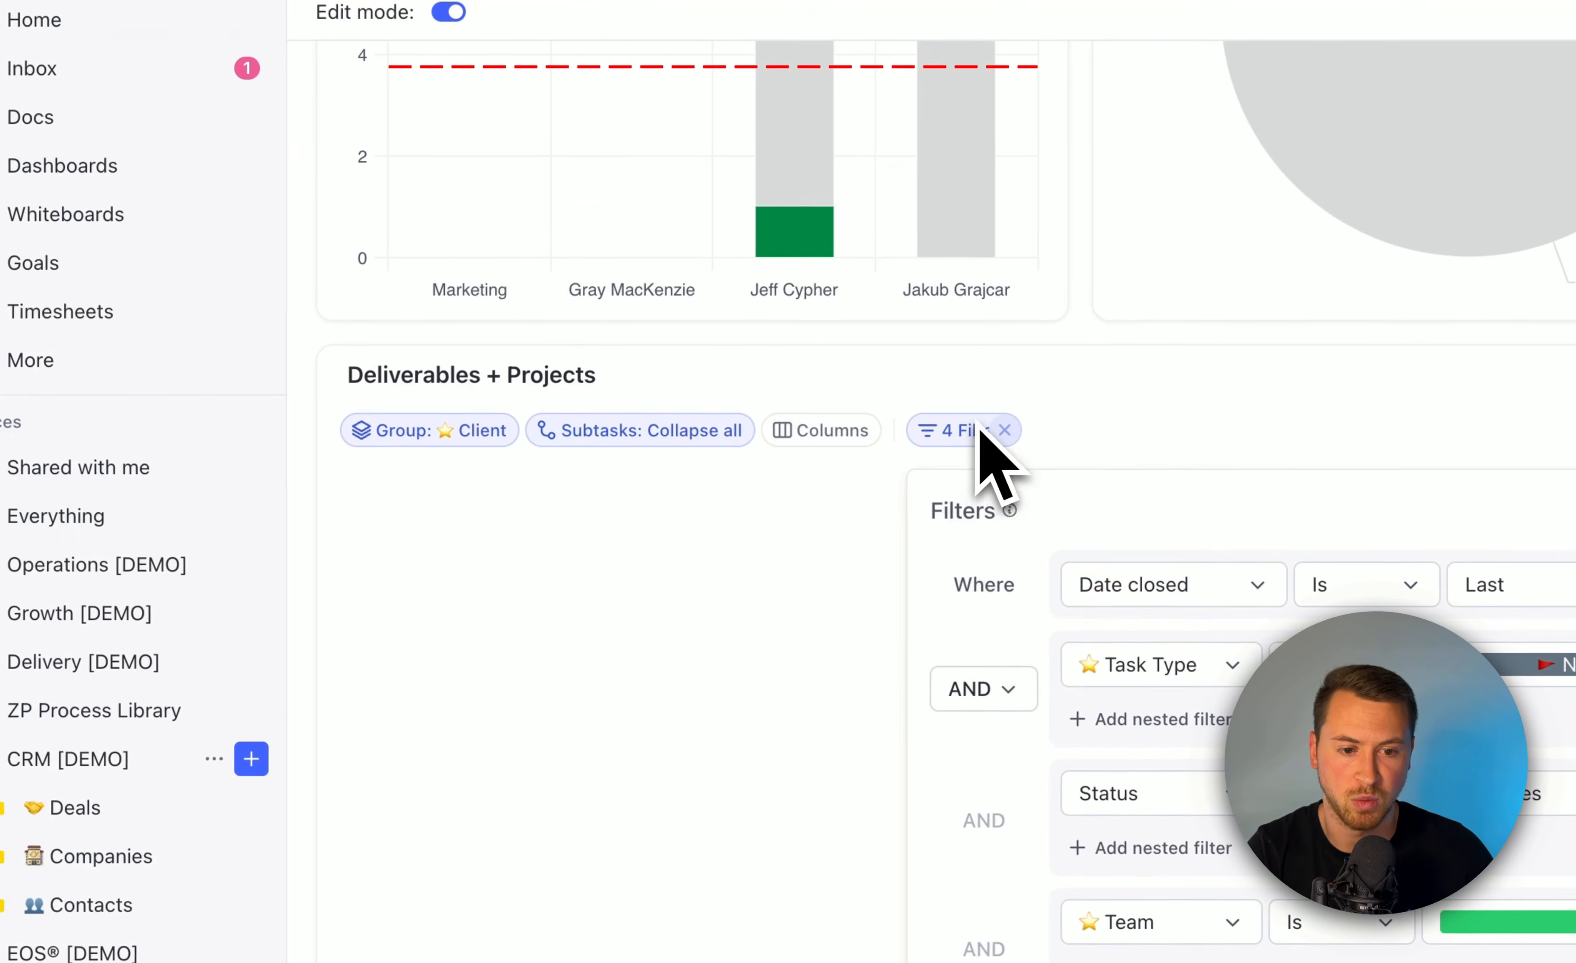
pyautogui.click(711, 590)
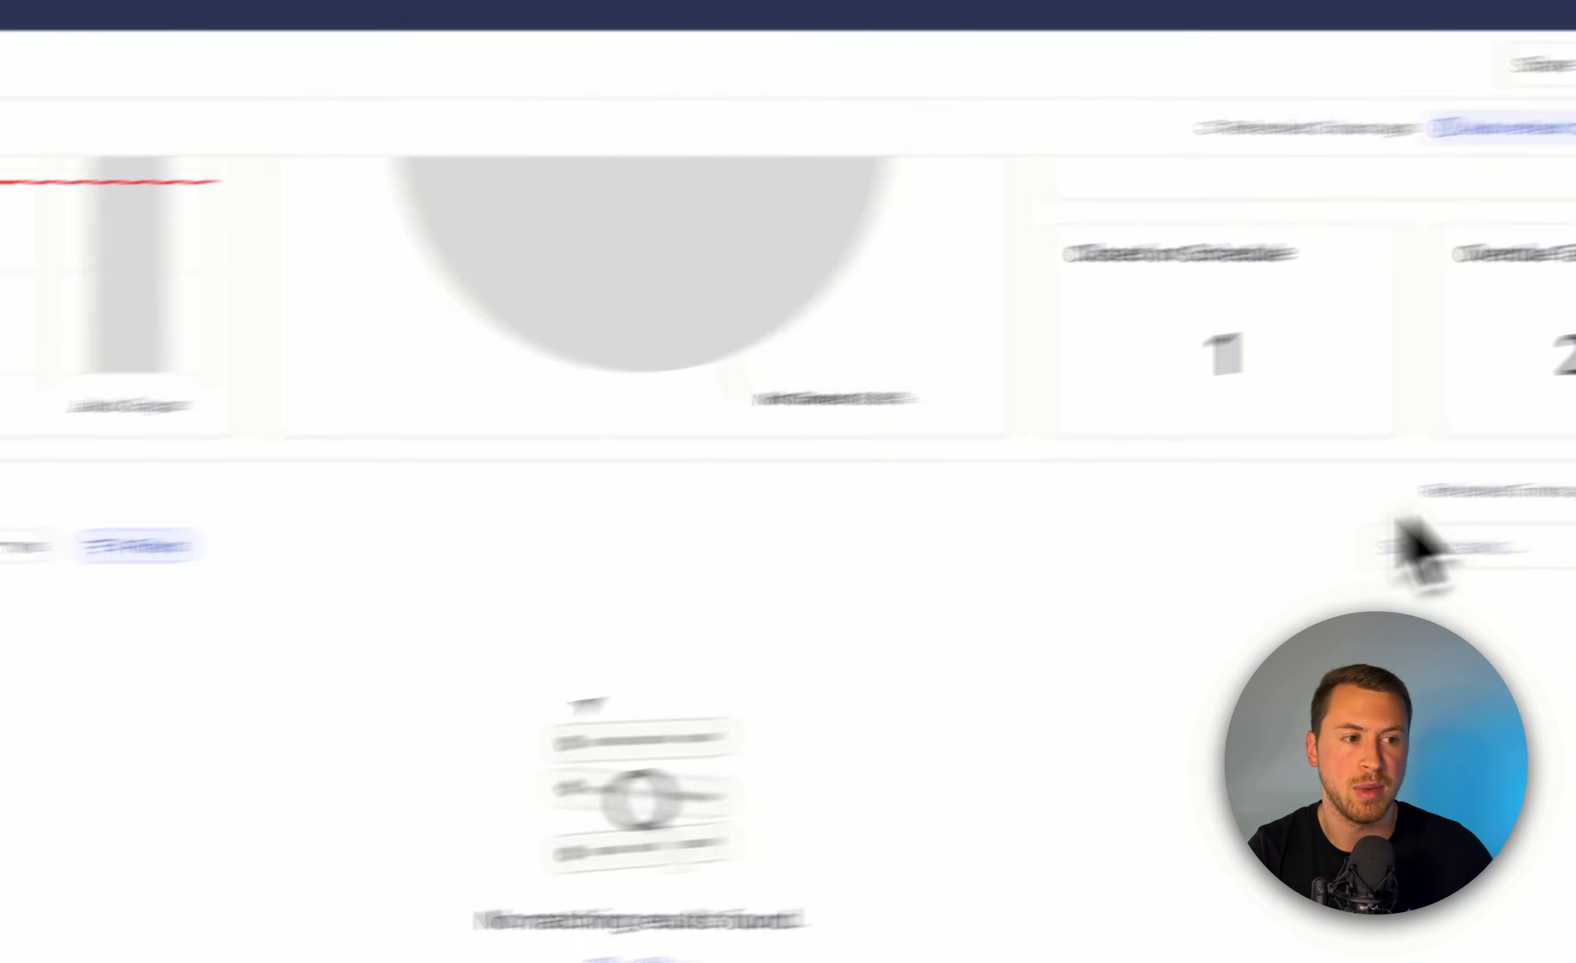
pyautogui.click(1390, 534)
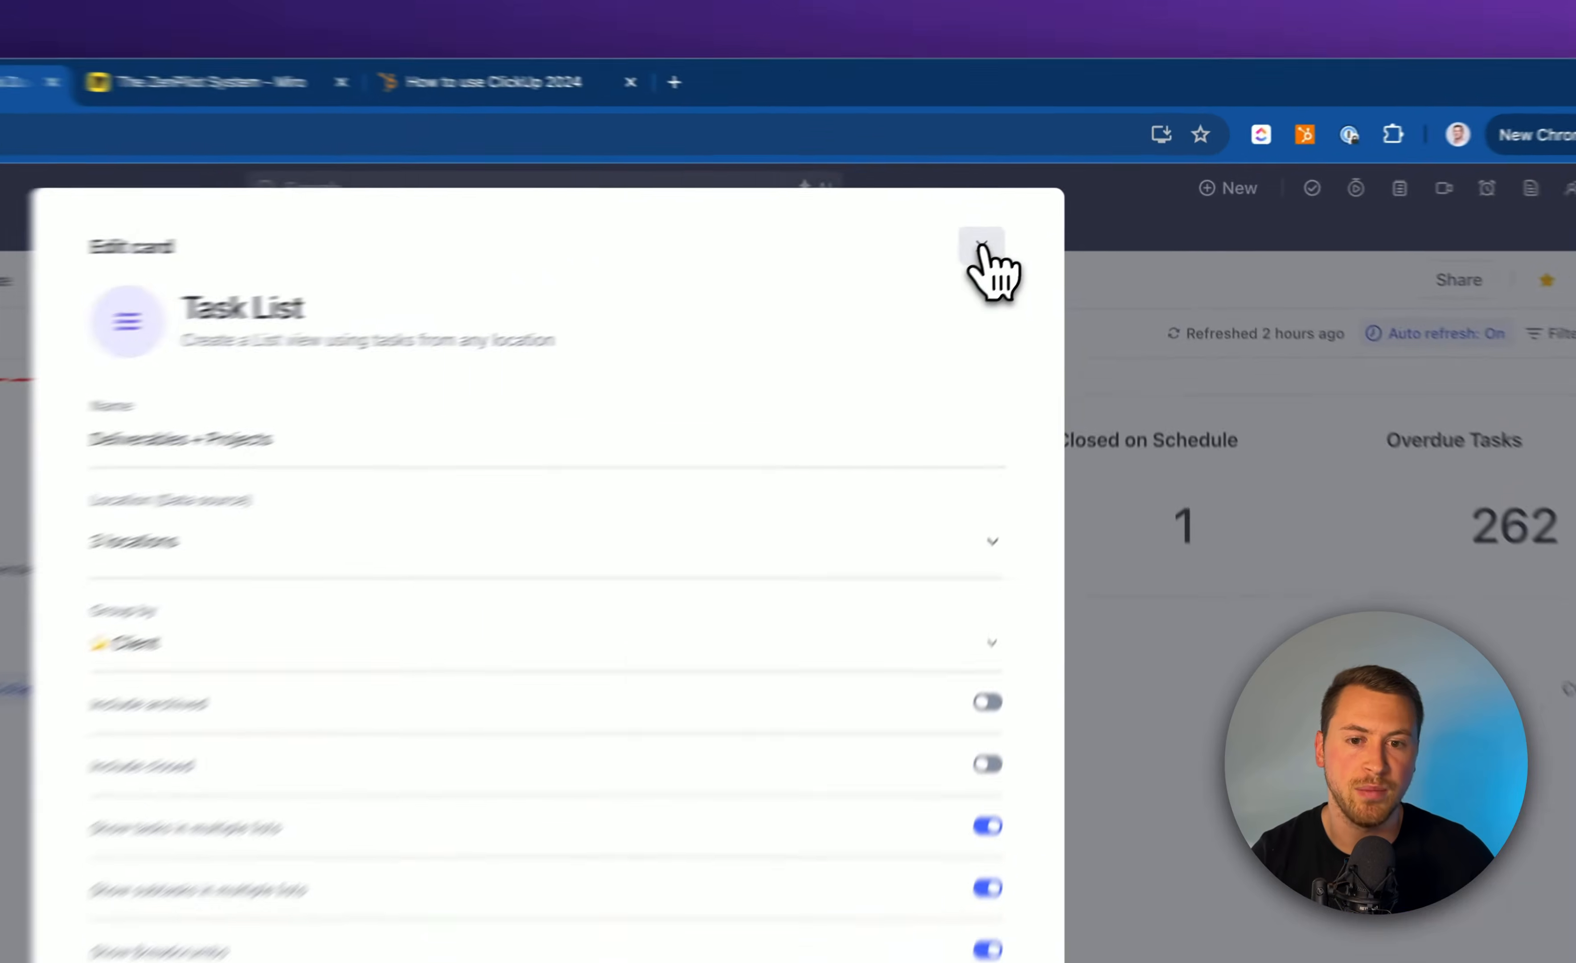
pyautogui.click(1043, 217)
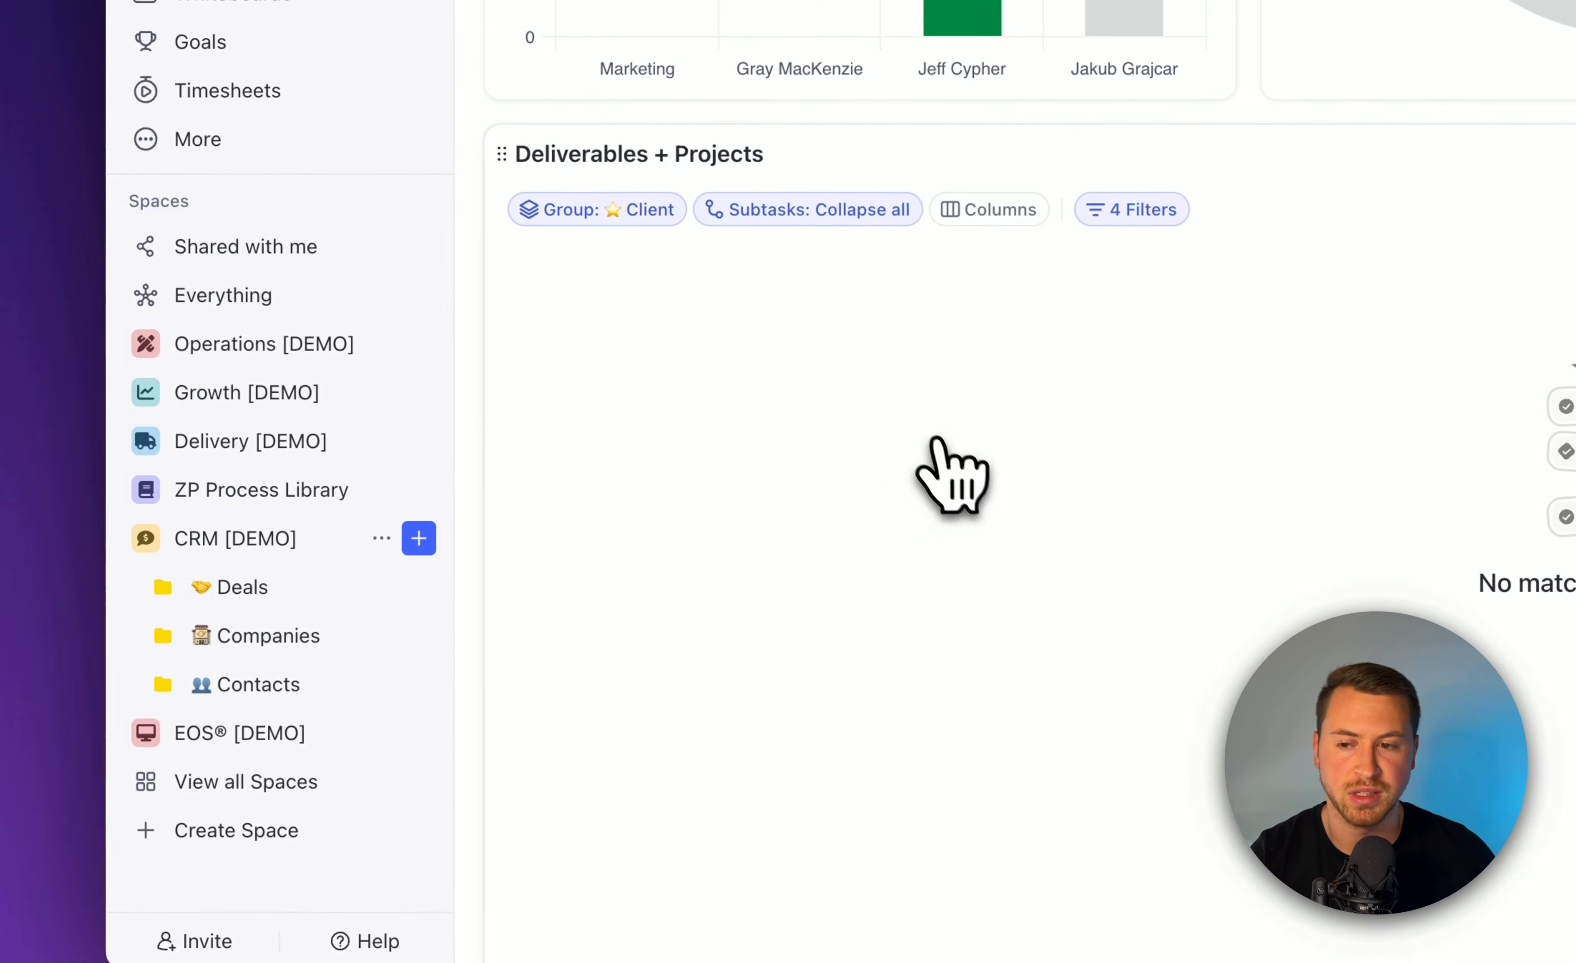
# Step: Open the Retainer SF list in the Schrute Farms folder of the Delivery [DEMO] space
pyautogui.click(154, 440)
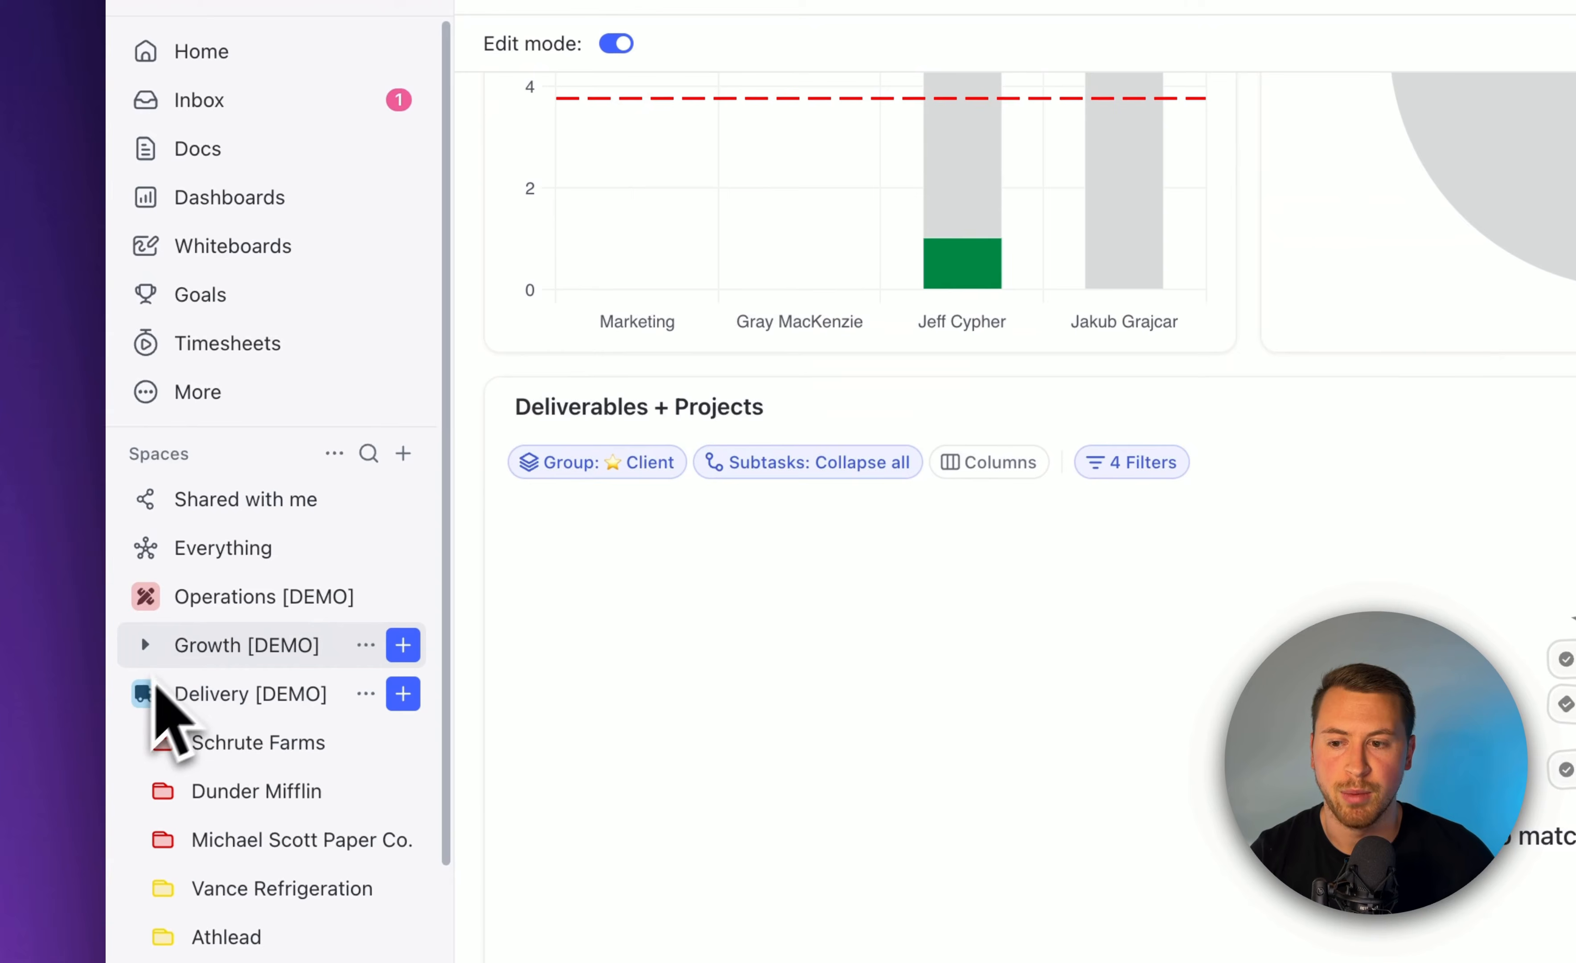
pyautogui.click(193, 742)
pyautogui.scroll(-2, 278, 666)
pyautogui.click(299, 734)
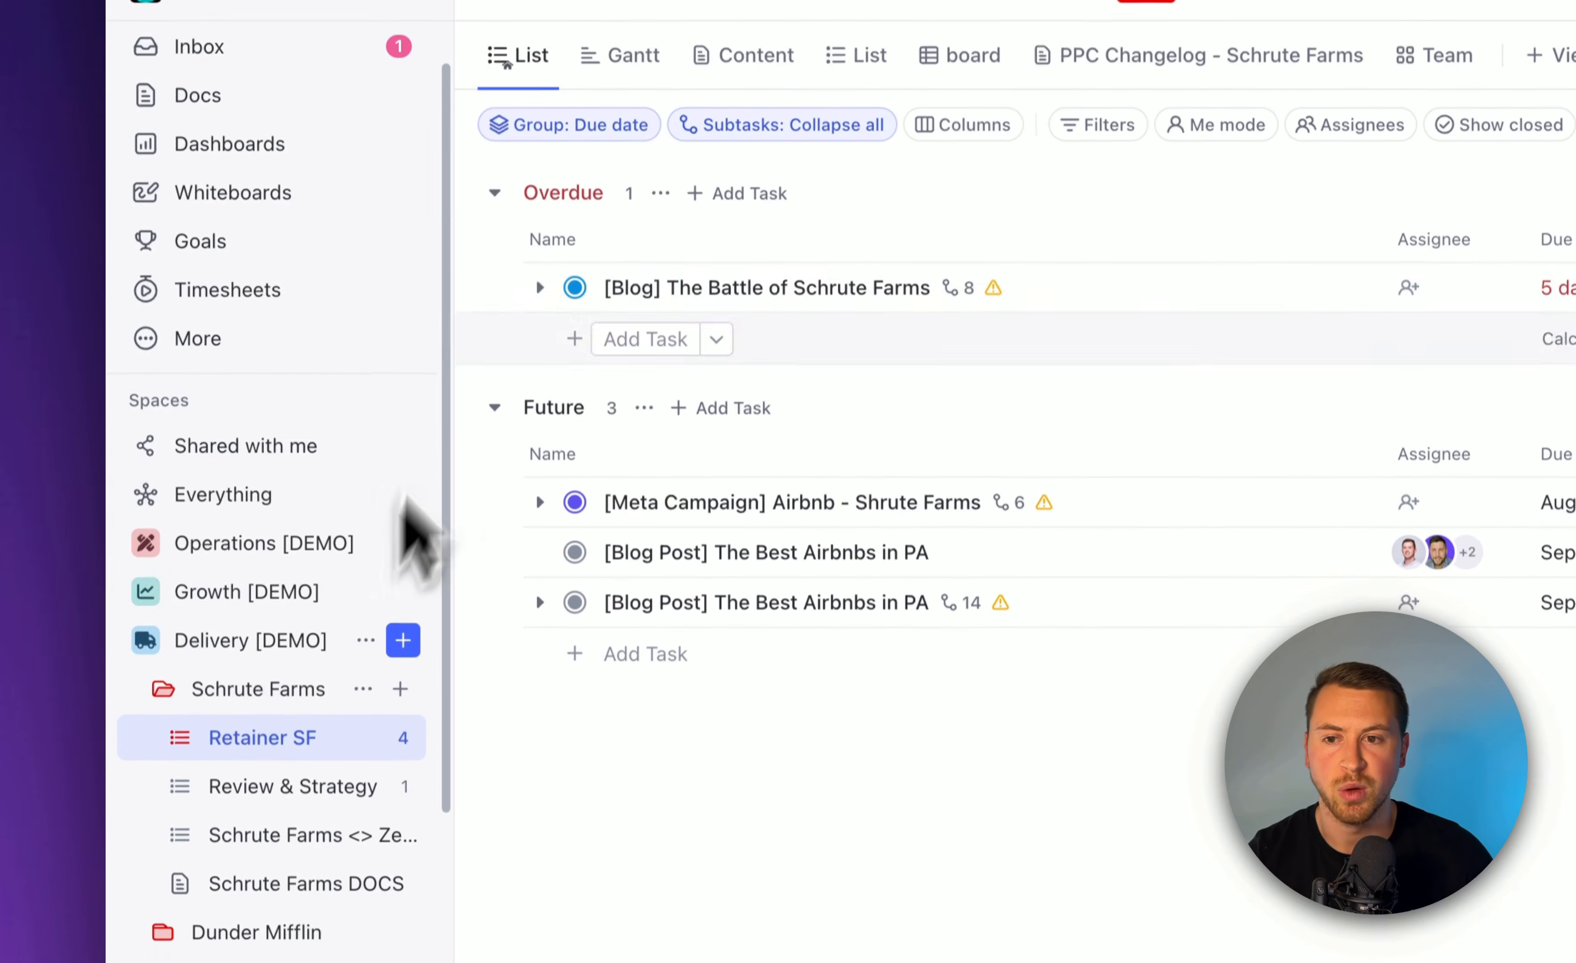
# Step: Examine the subtasks of "[Blog] The Battle of Schrute Farms" and of the "[Blog Post] The Best Airbnbs in PA" task that has subtasks
pyautogui.click(540, 287)
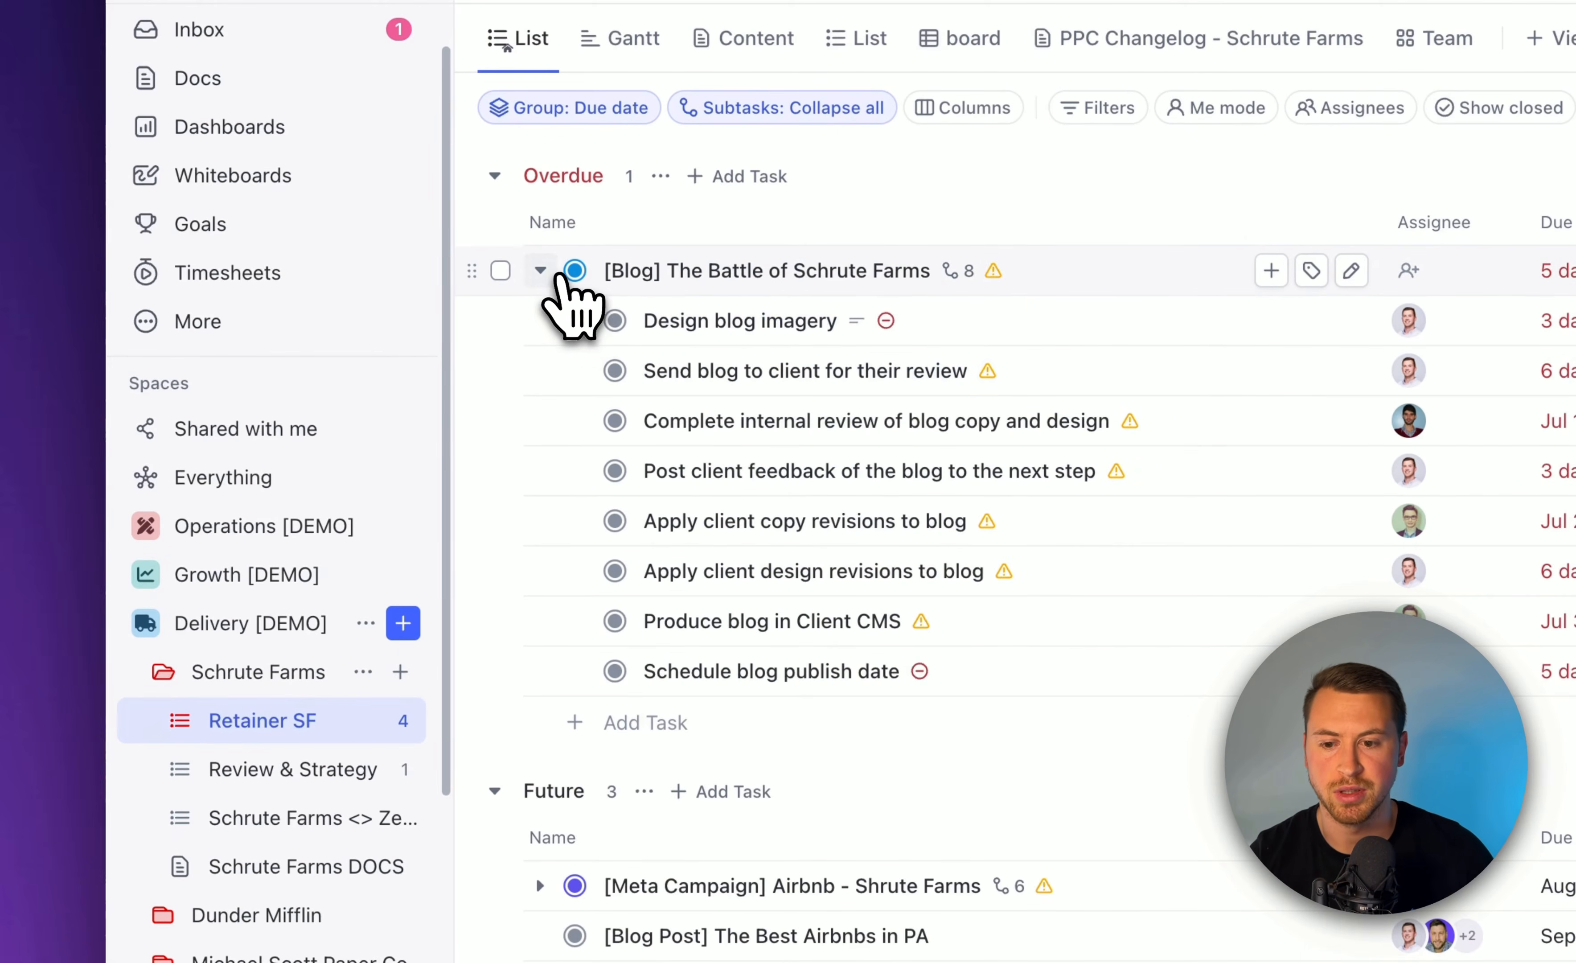
pyautogui.click(539, 270)
pyautogui.click(540, 585)
pyautogui.scroll(-4, 640, 440)
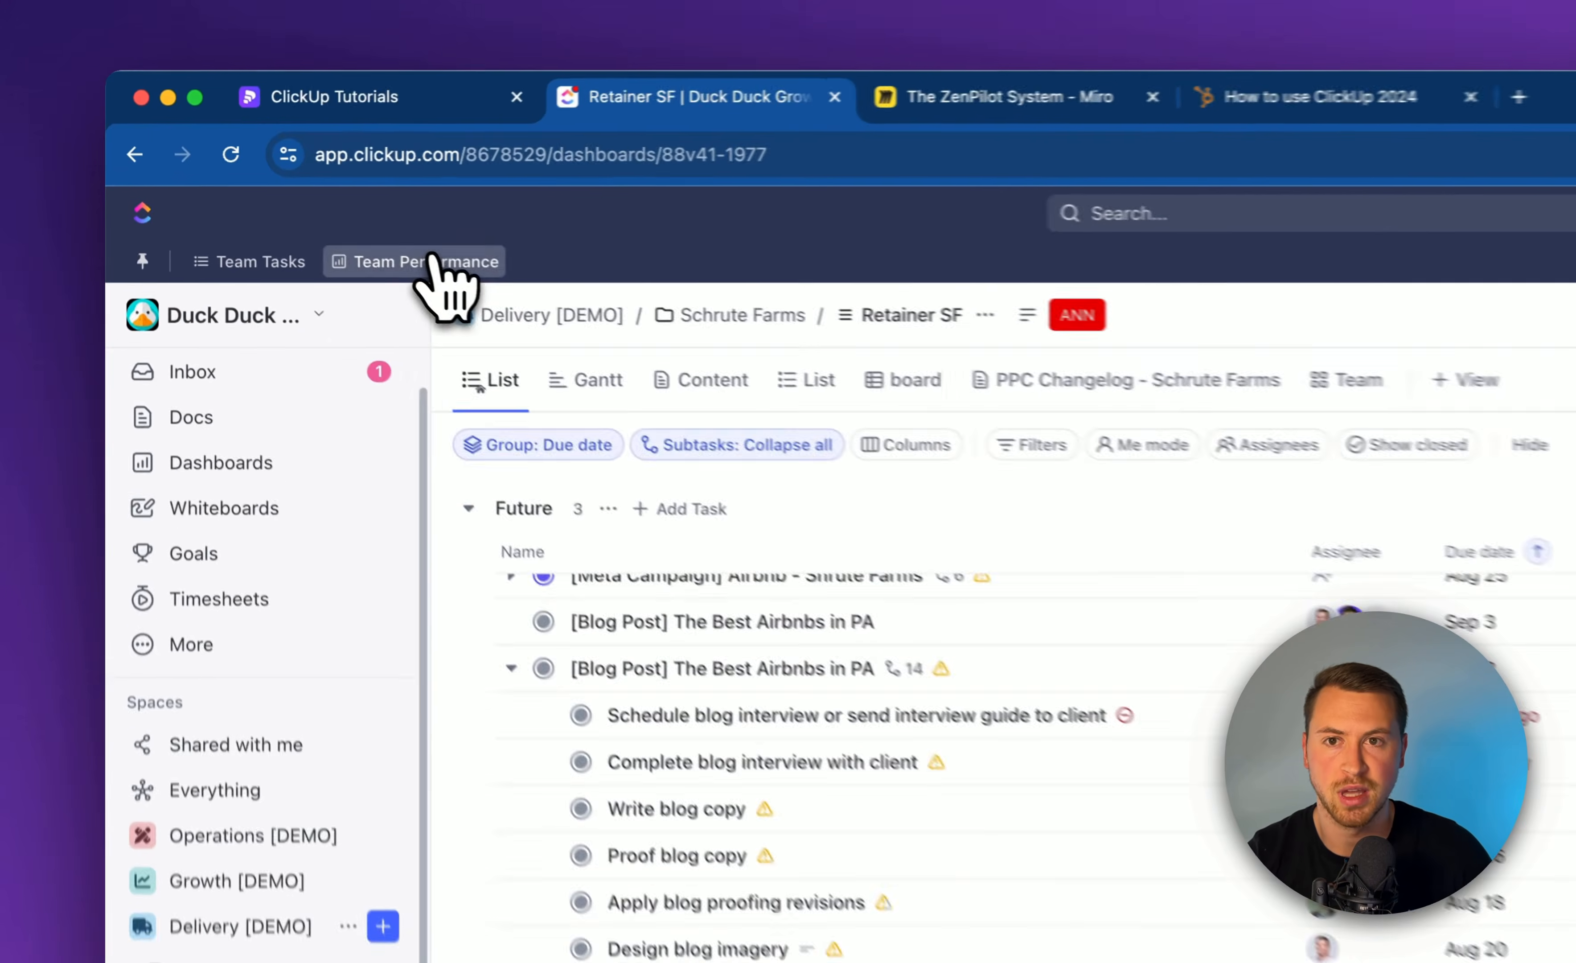
# Step: Return to the Team Performance dashboard and look through last week's charts, count cards and the Deliverables + Projects list
pyautogui.click(277, 208)
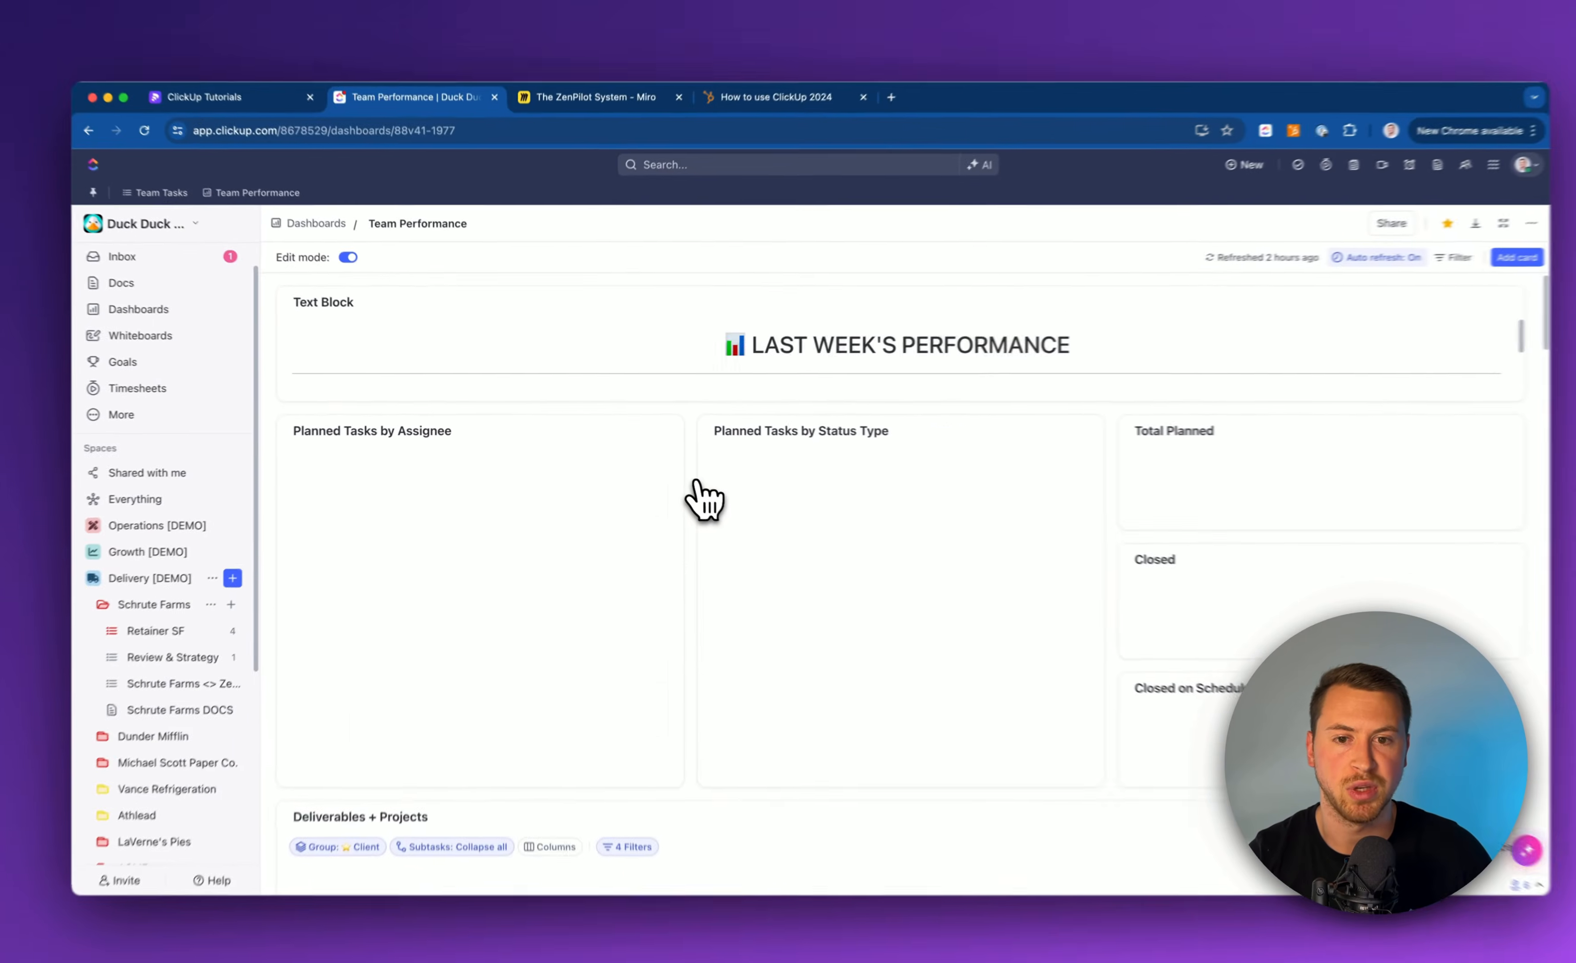
pyautogui.scroll(-1, 718, 505)
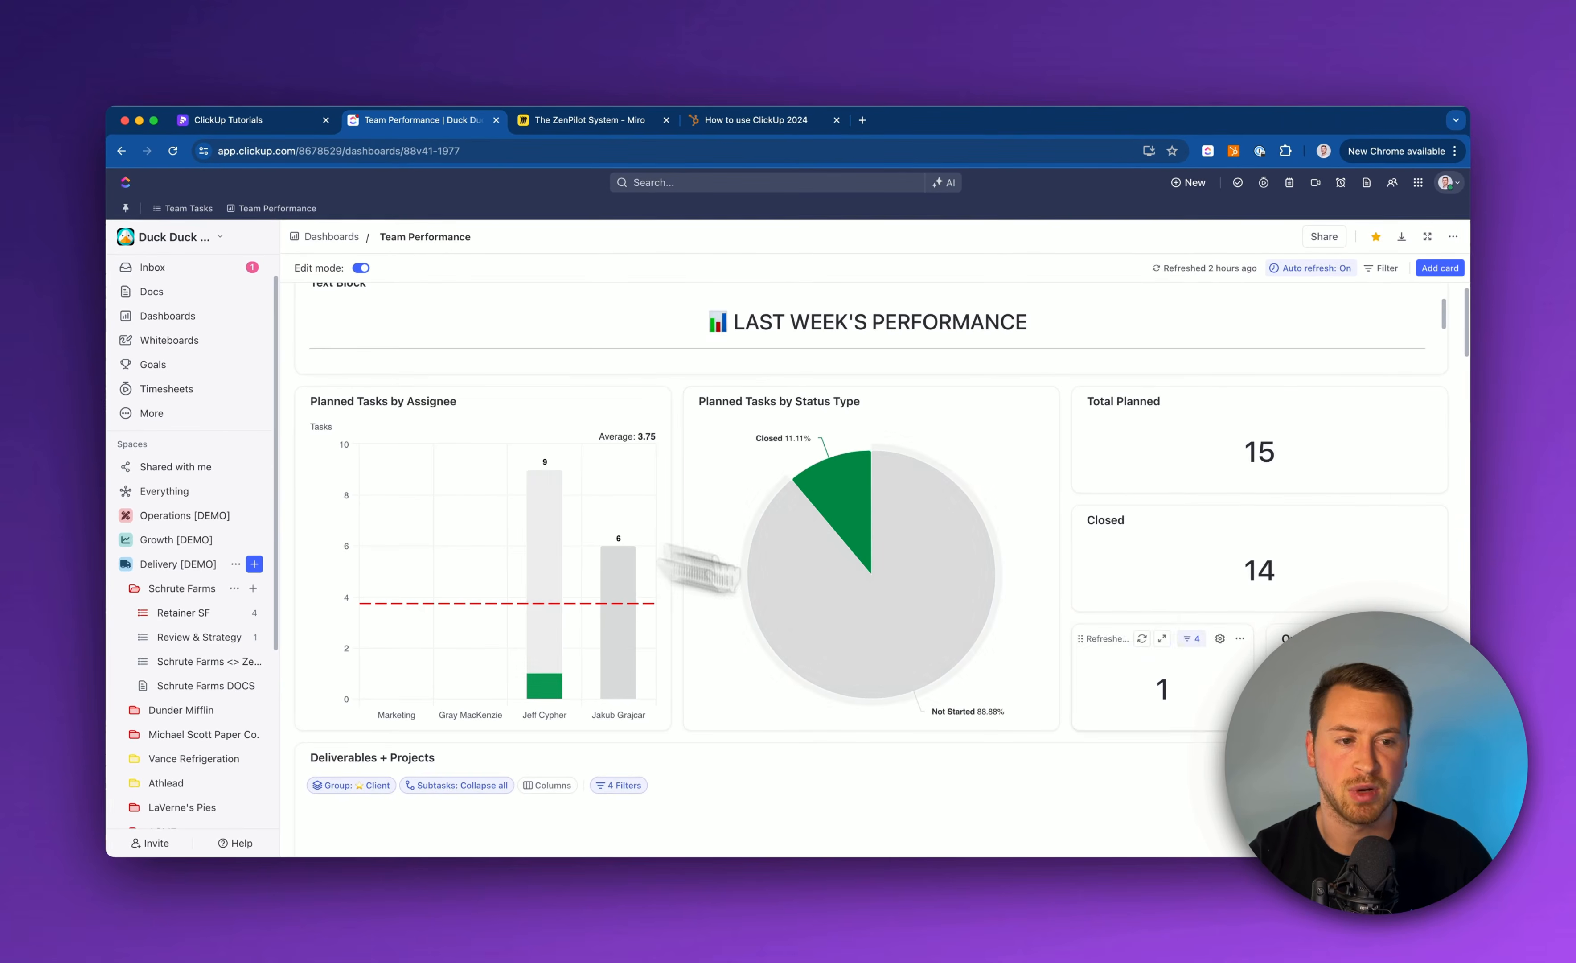
pyautogui.scroll(-5, 683, 543)
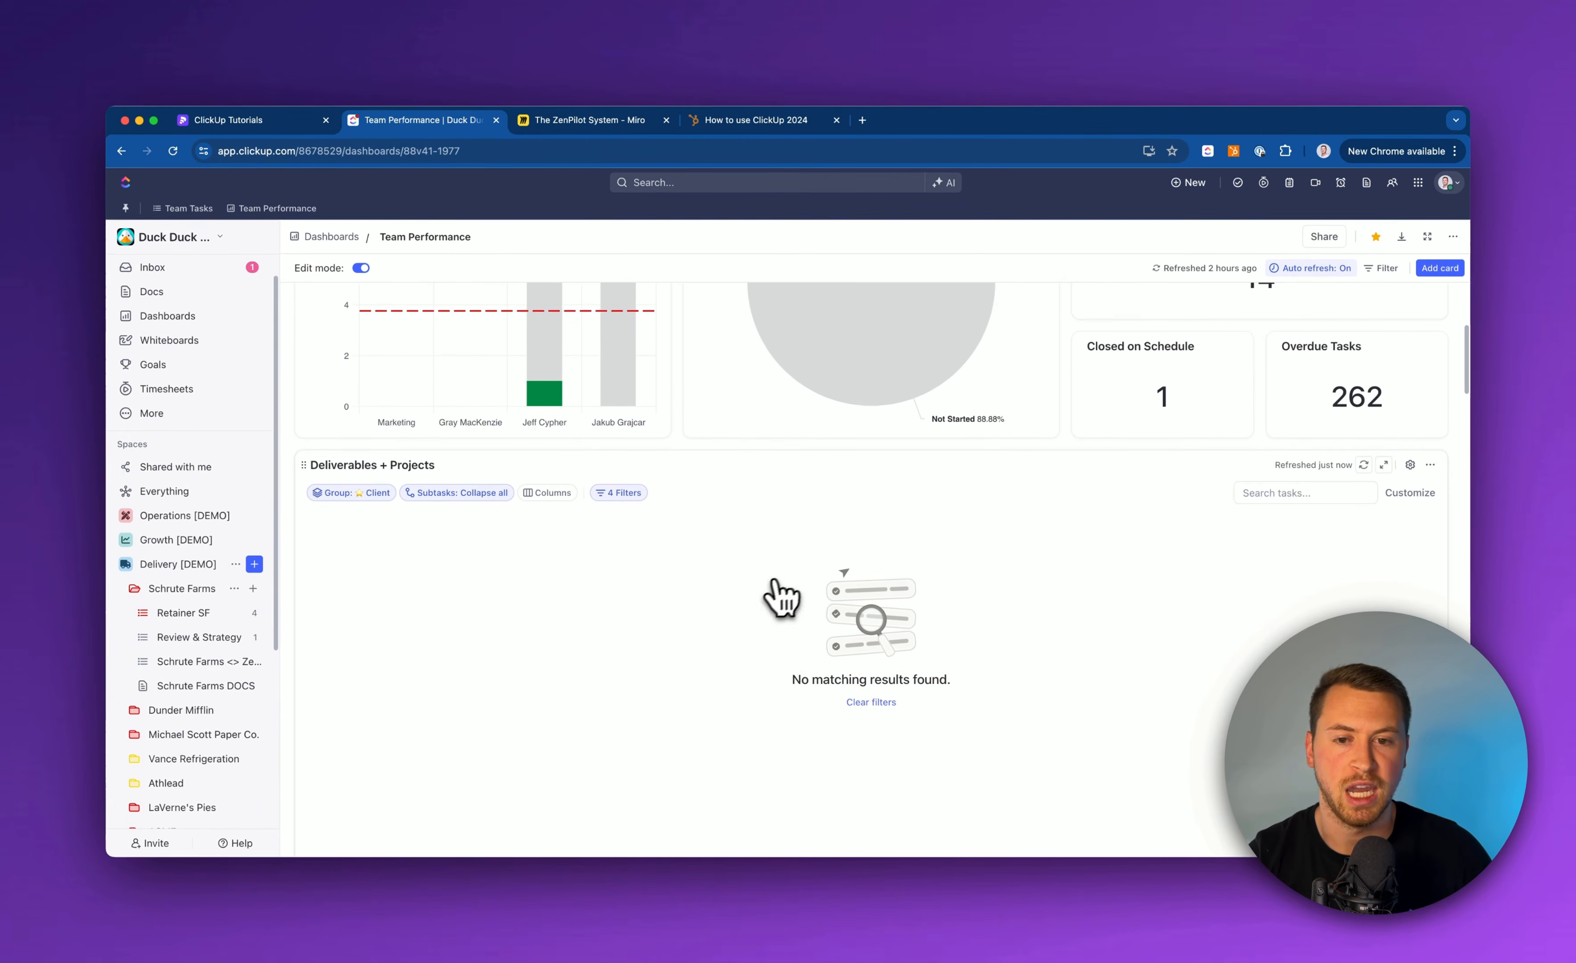
pyautogui.scroll(2, 786, 647)
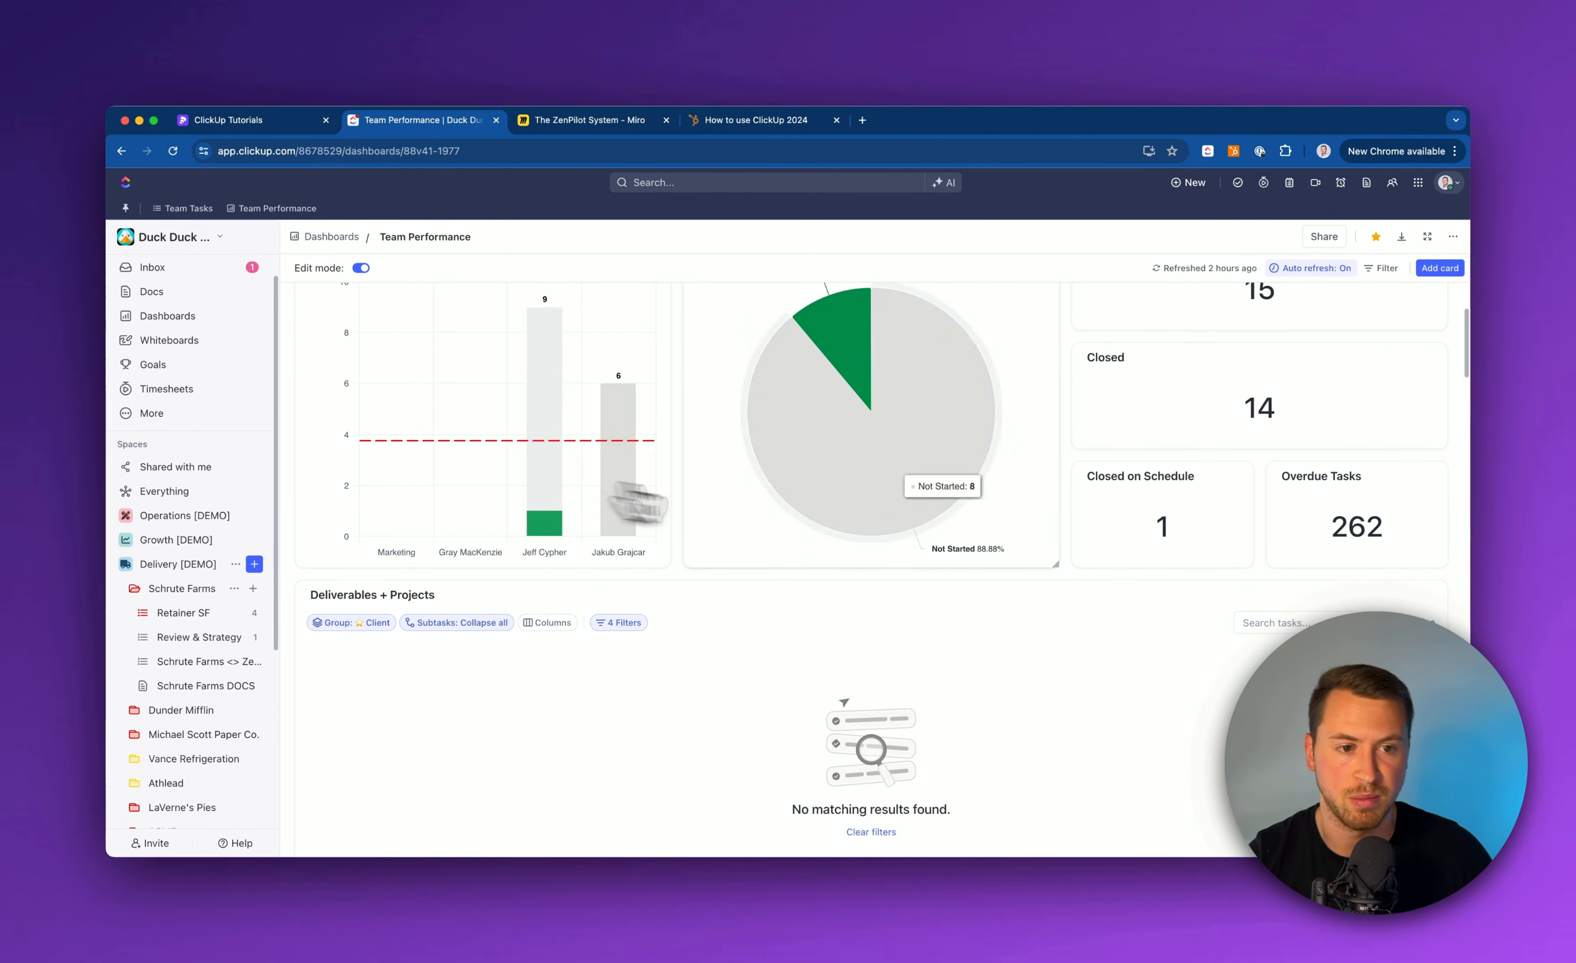
pyautogui.scroll(-3, 724, 511)
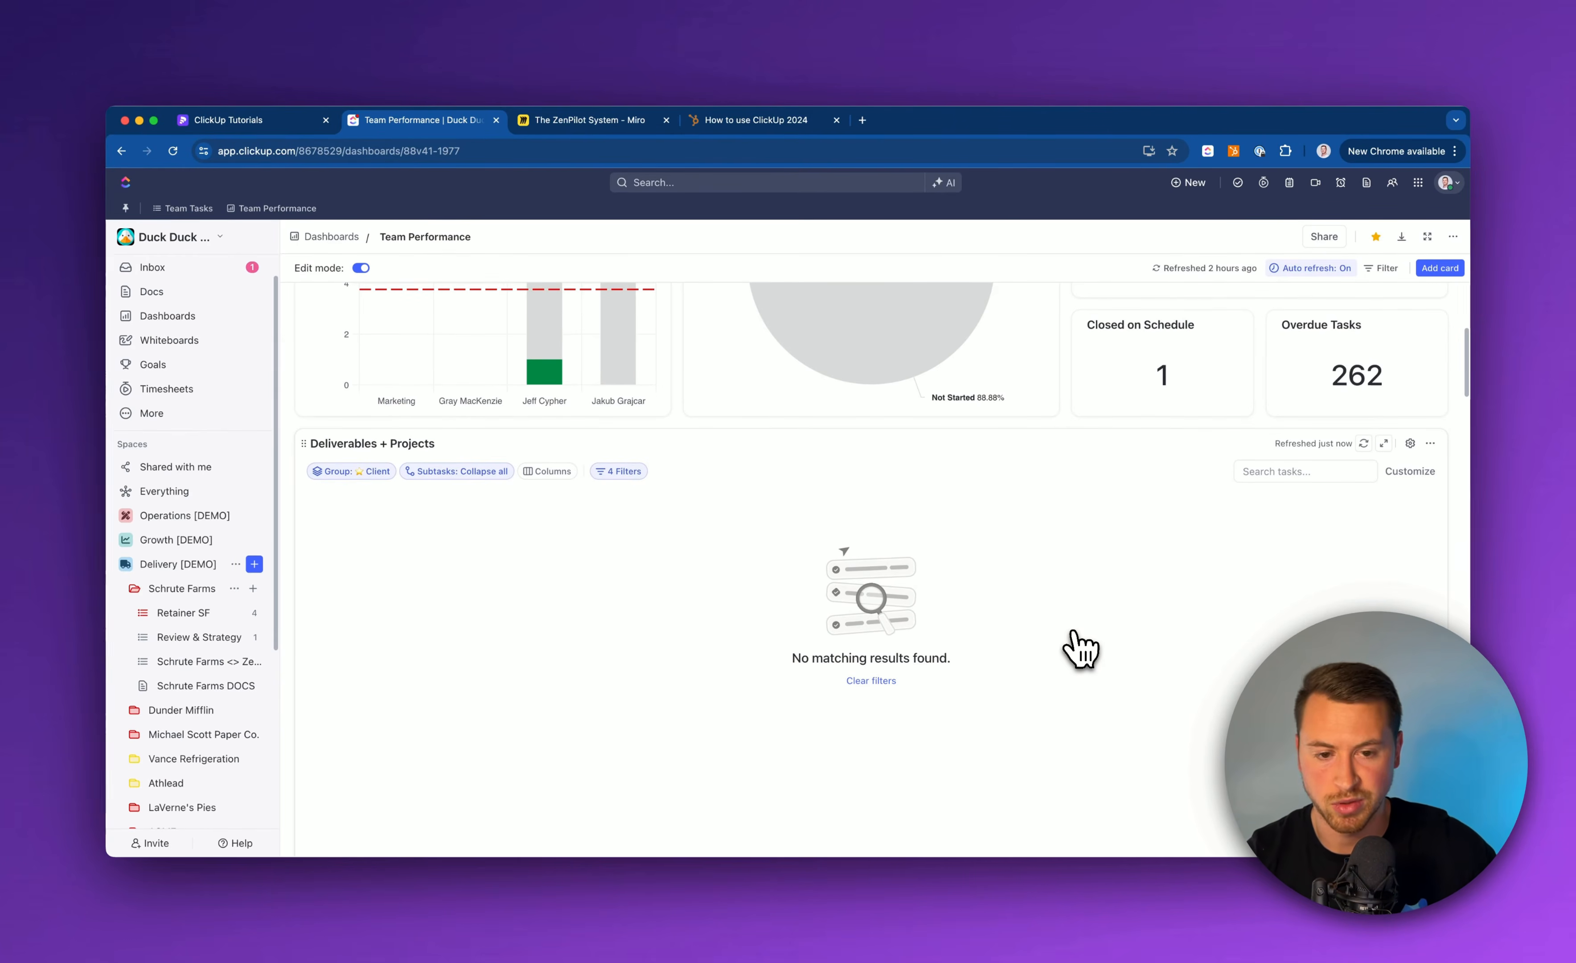
pyautogui.scroll(-5, 1087, 640)
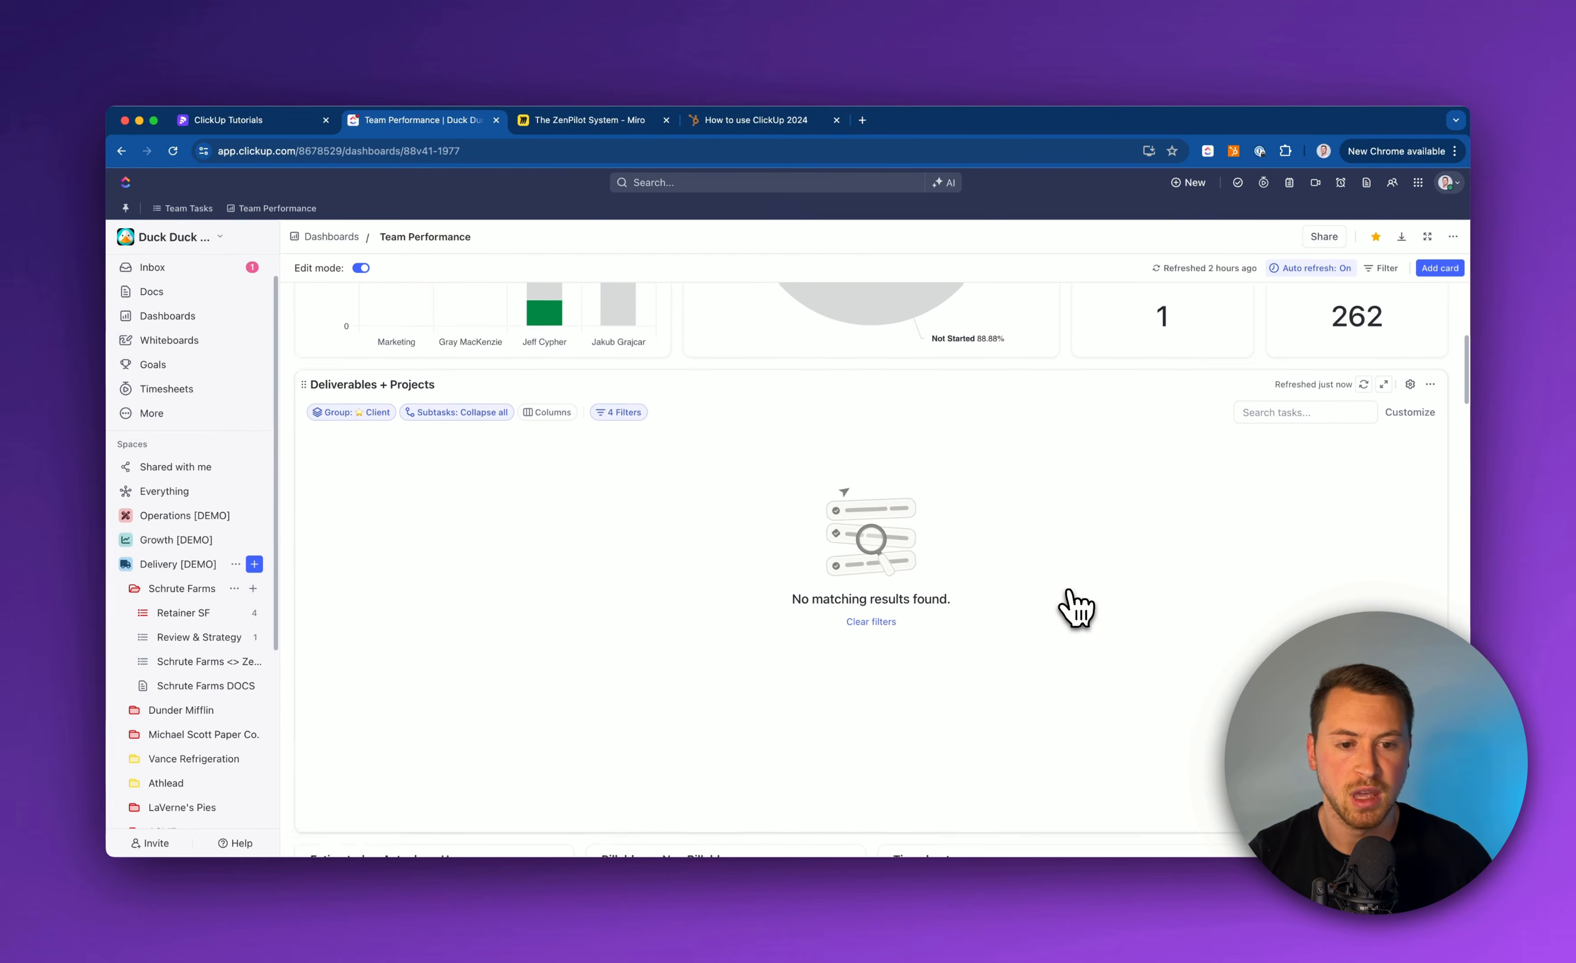
# Step: Look through the time tracking cards under the Deliverables + Projects list, and inspect the Estimated vs Actual per User card's Time Reporting settings
pyautogui.scroll(-2, 1055, 486)
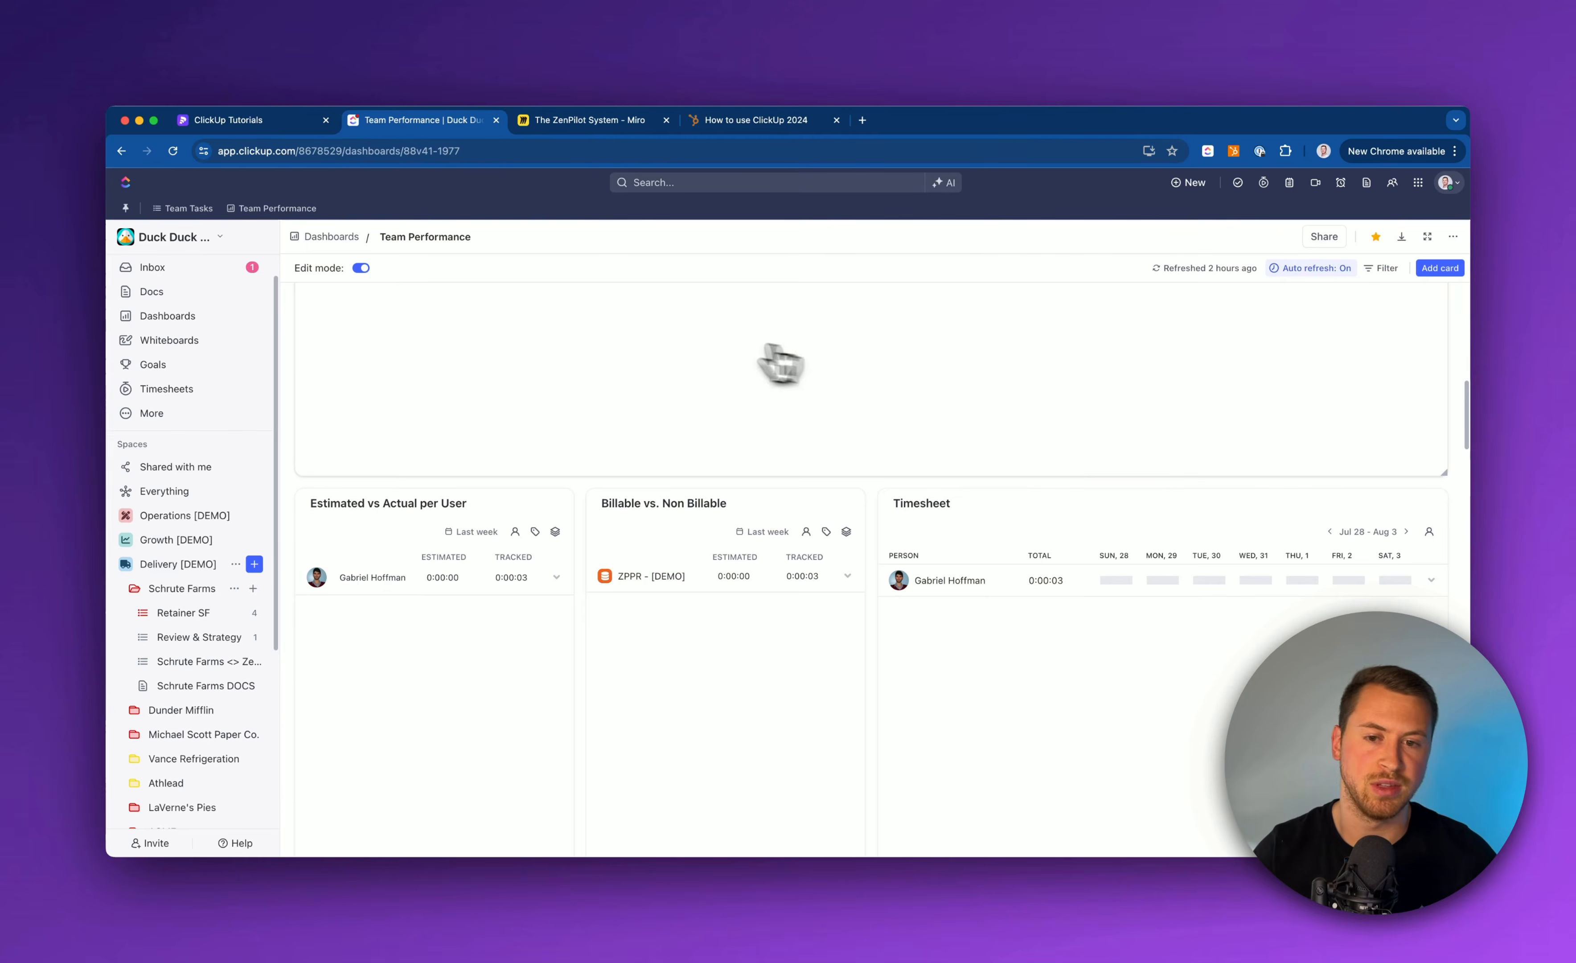
pyautogui.scroll(-1, 582, 553)
pyautogui.scroll(-1, 581, 536)
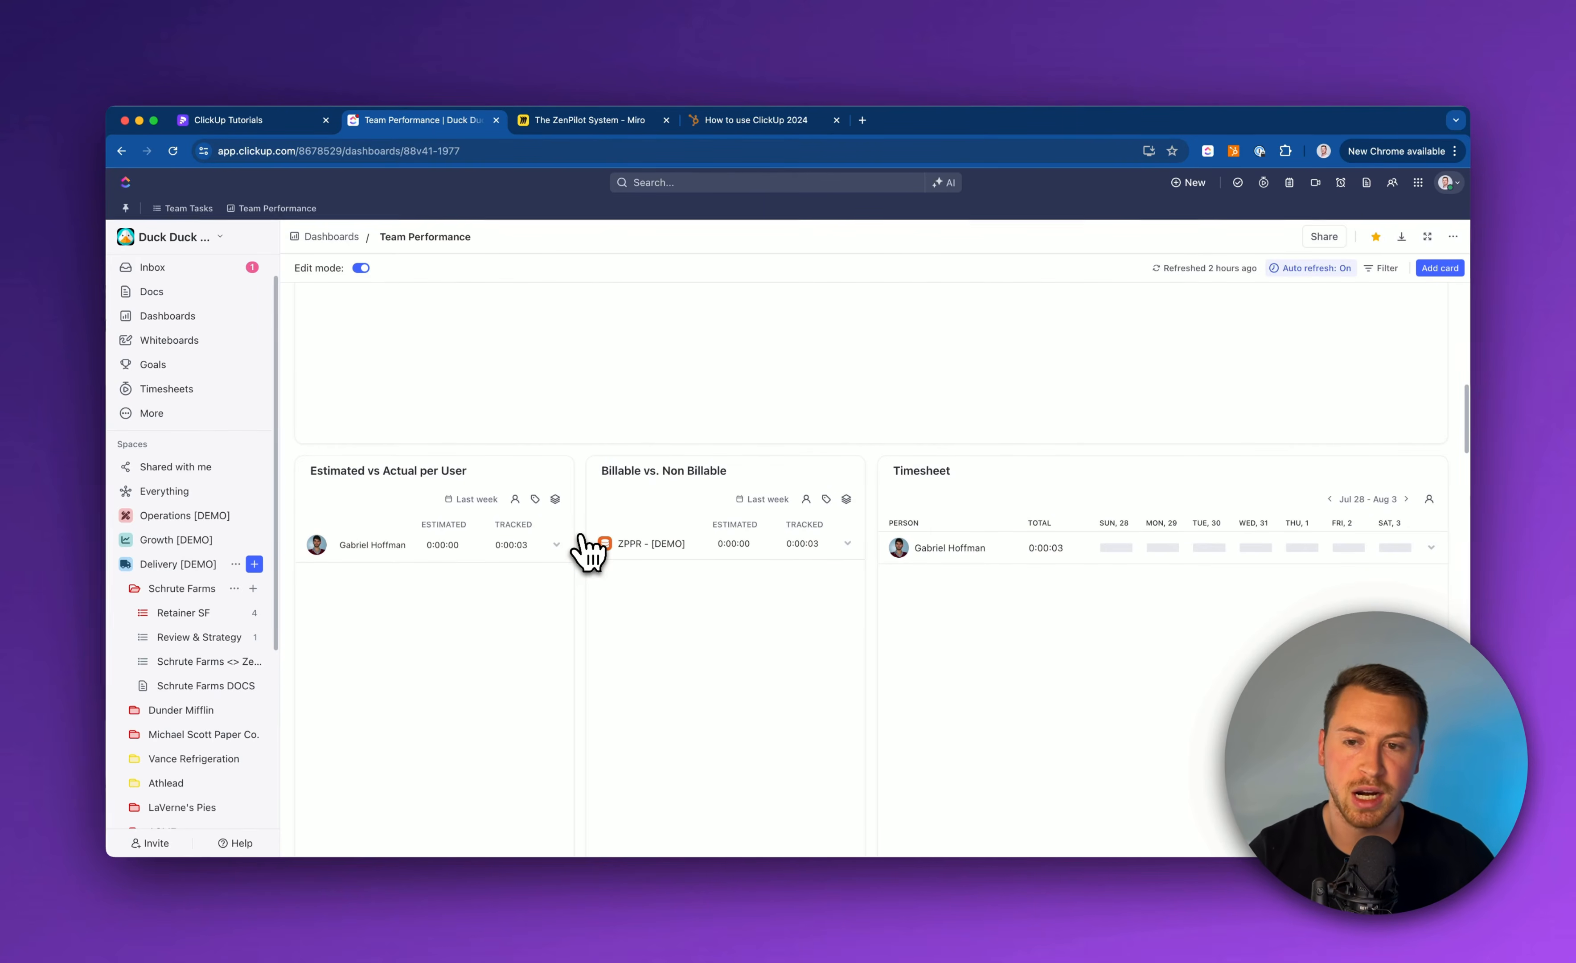
pyautogui.scroll(-3, 581, 547)
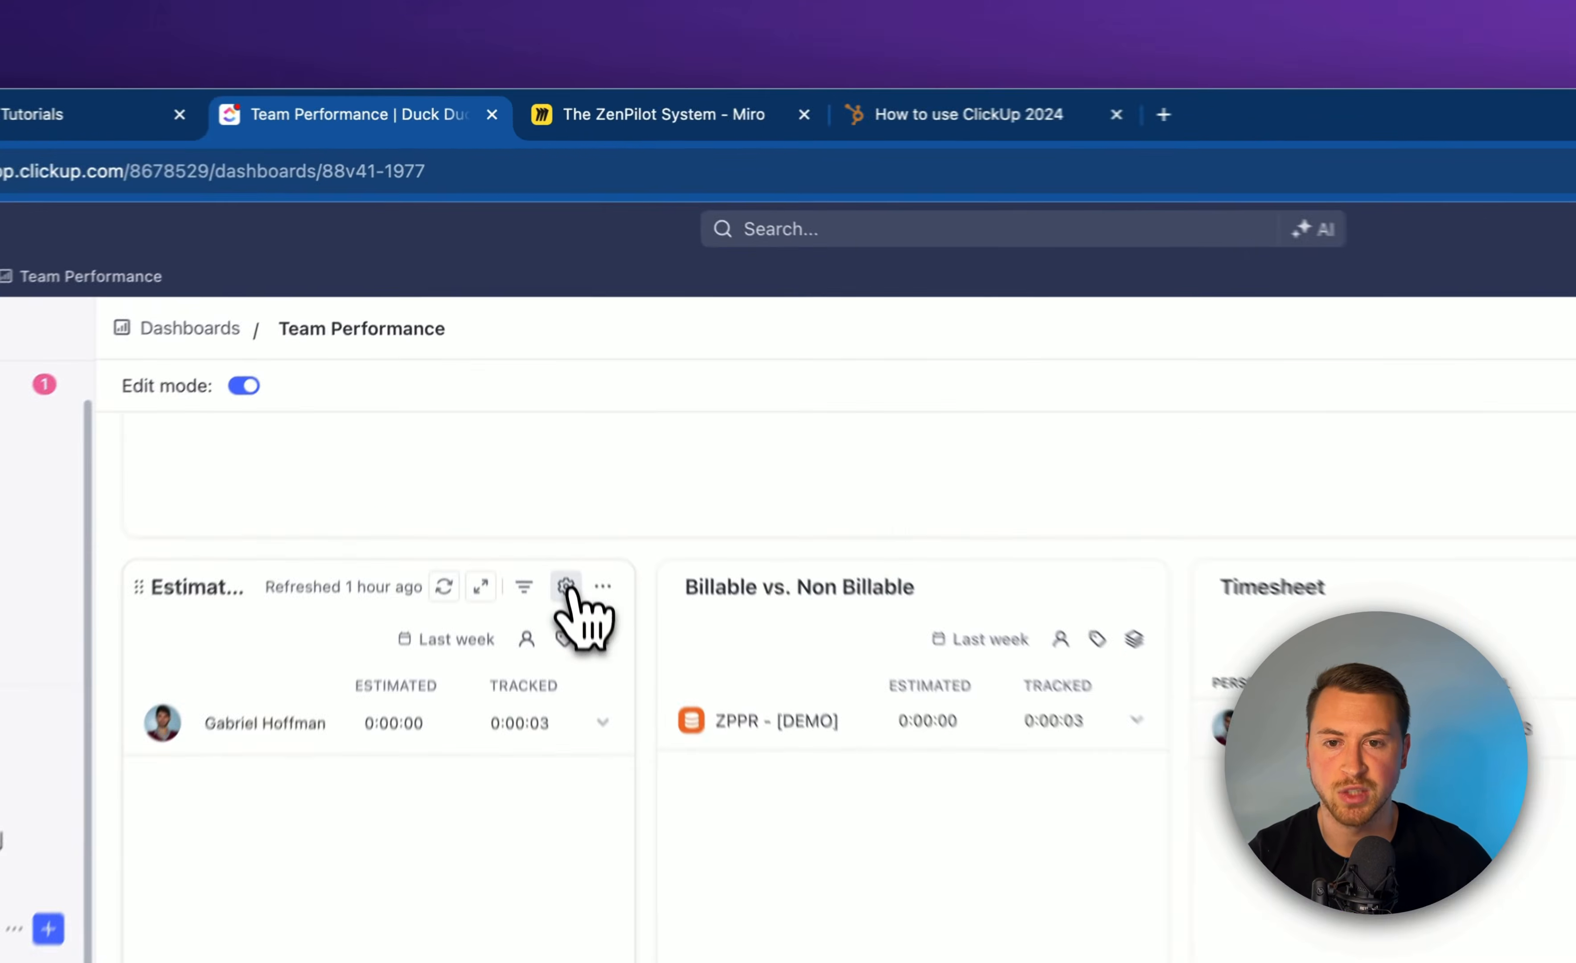
pyautogui.click(566, 585)
pyautogui.moveTo(637, 379); pyautogui.dragTo(963, 497)
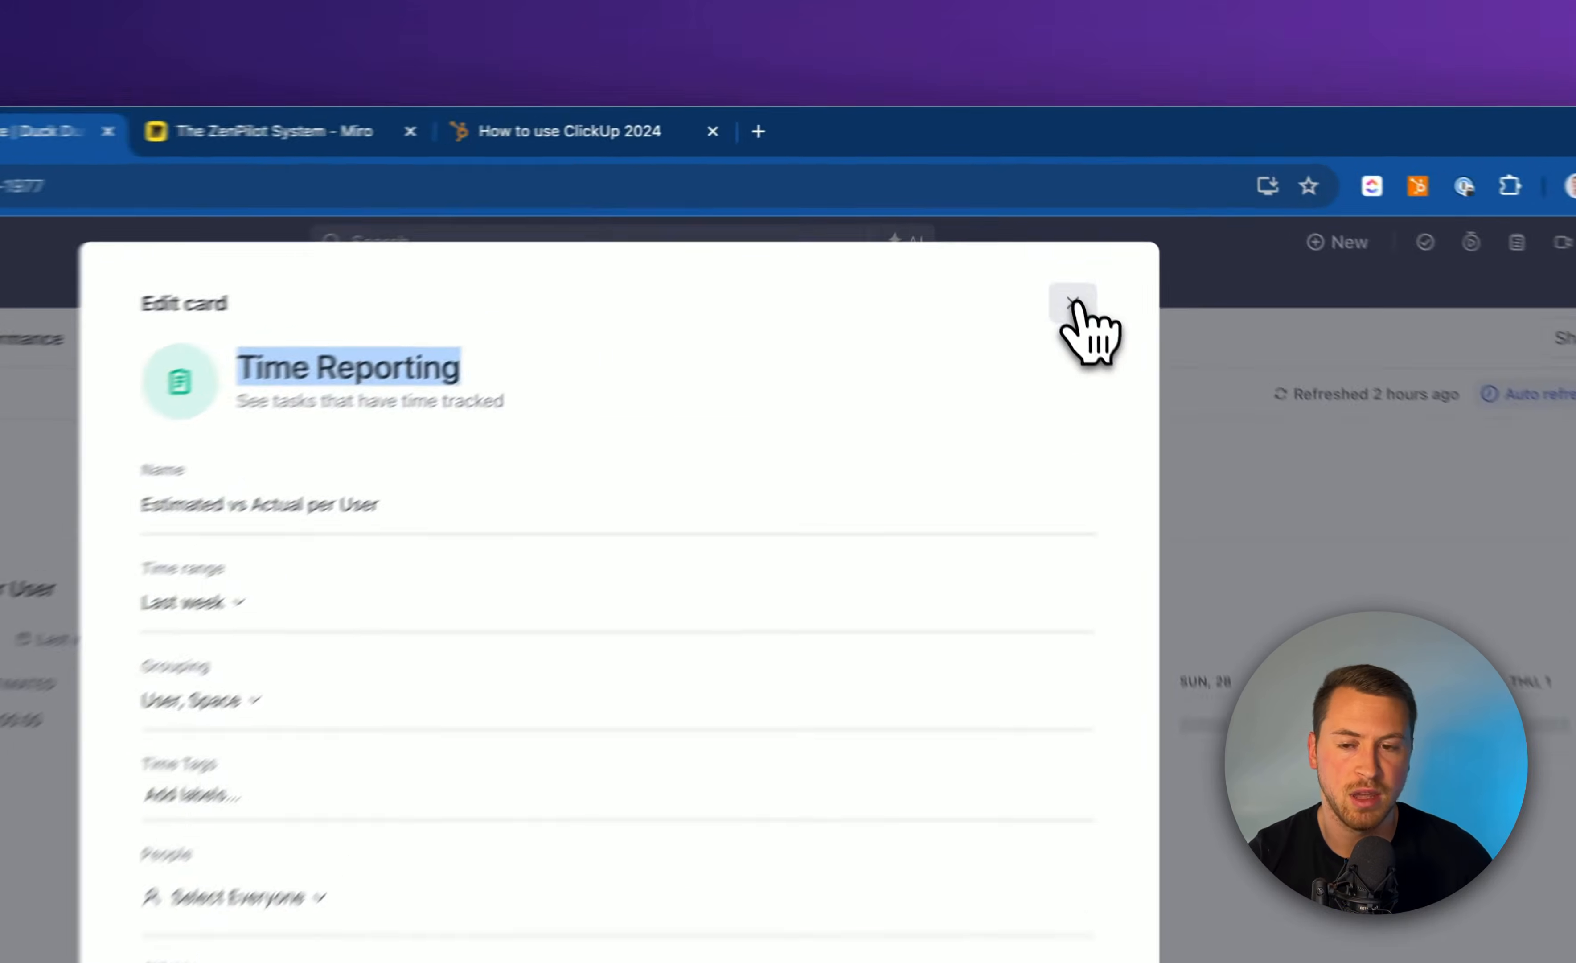
pyautogui.click(1039, 216)
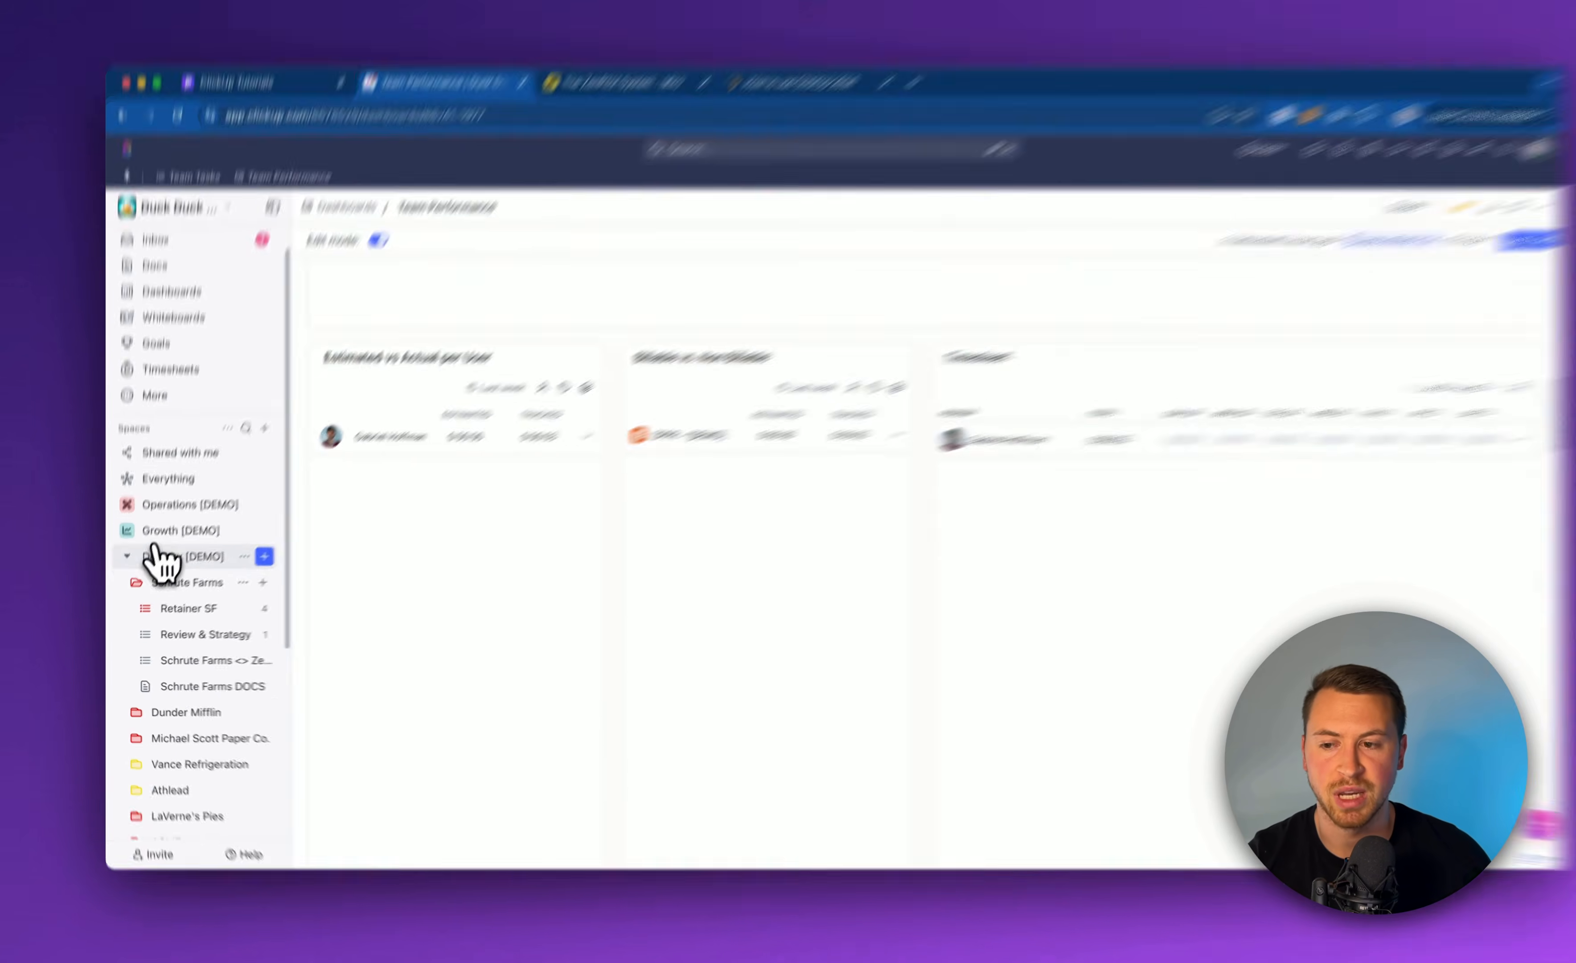
# Step: Look over the workspace's list of spaces, and inspect the Billable vs. Non Billable card's settings and its breakdown by user
pyautogui.click(155, 552)
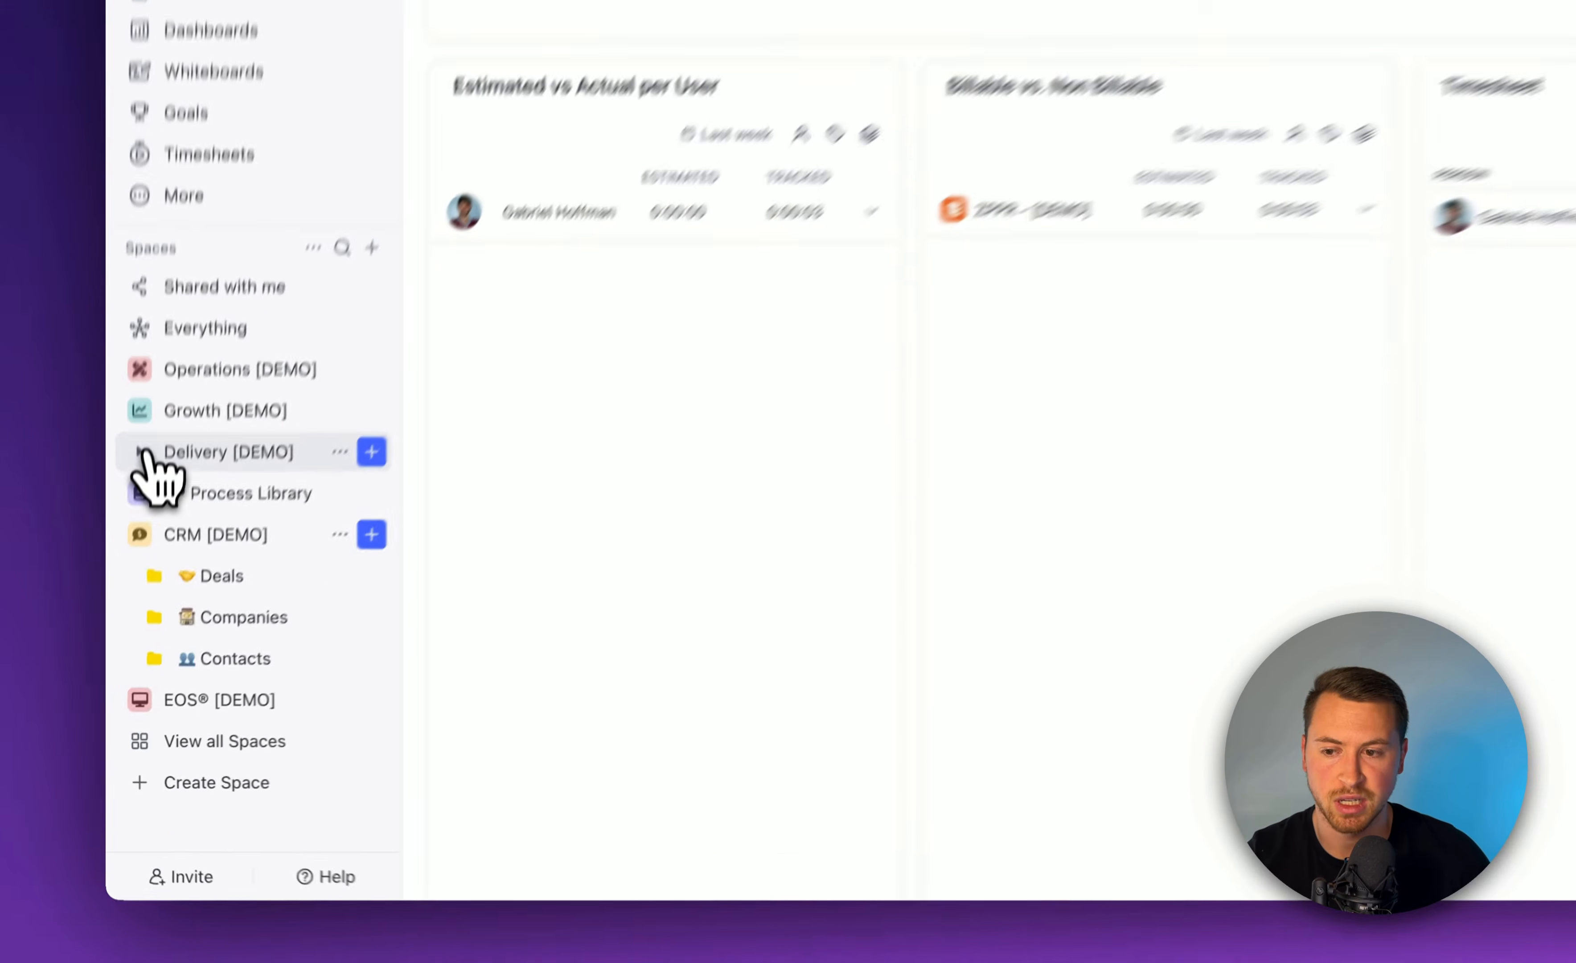
pyautogui.click(129, 594)
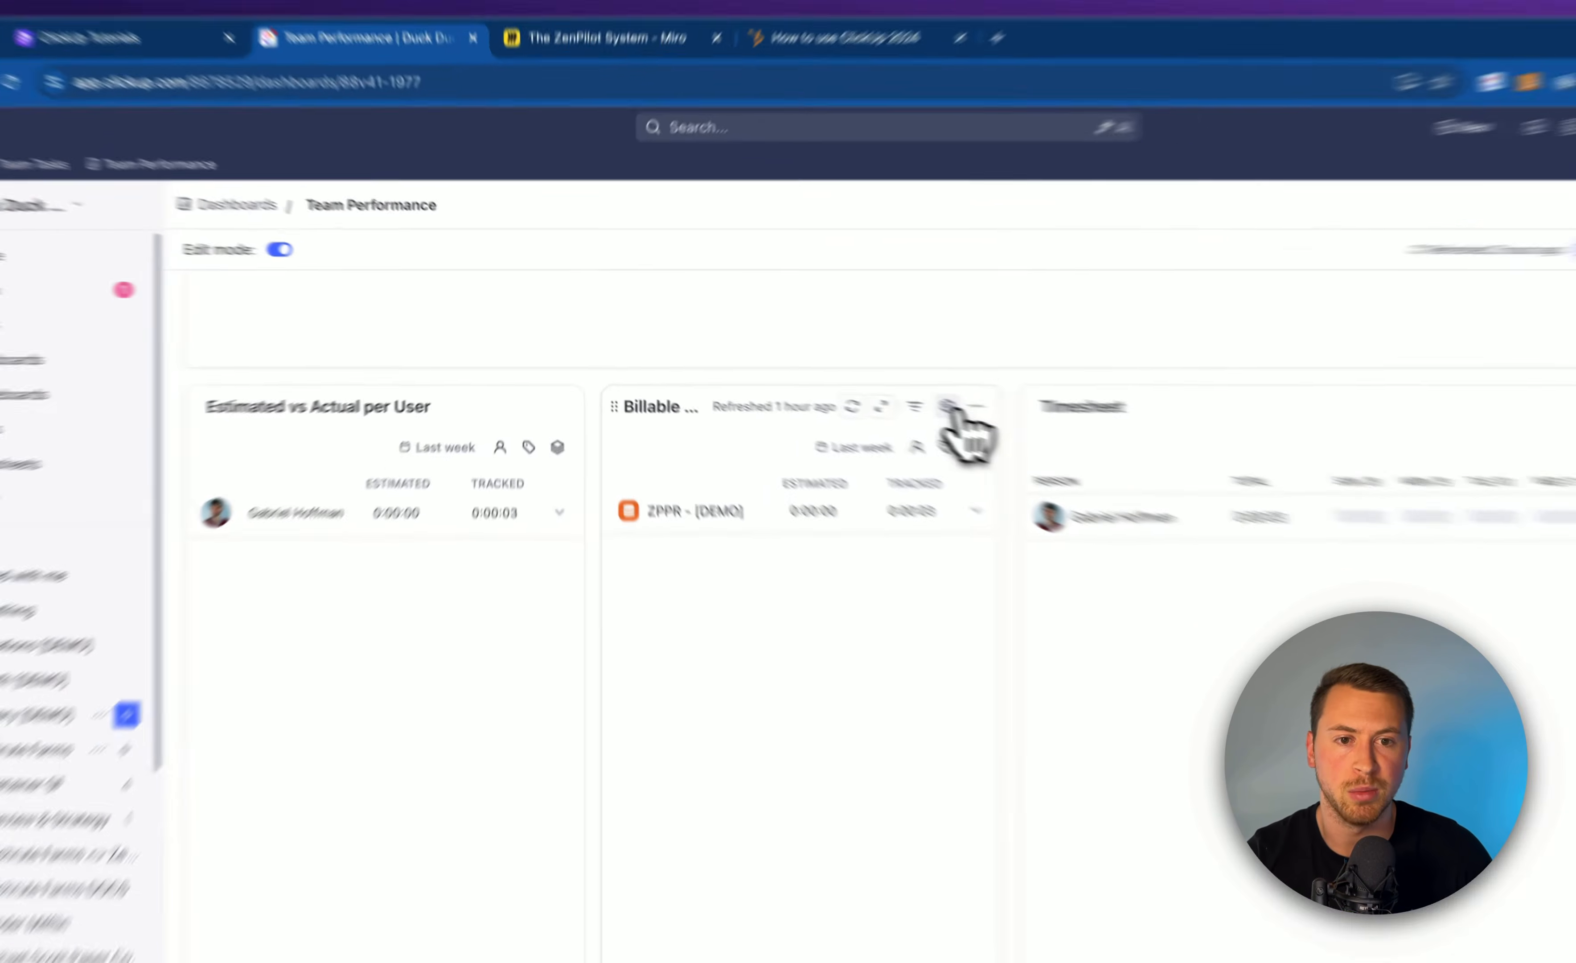
pyautogui.click(827, 377)
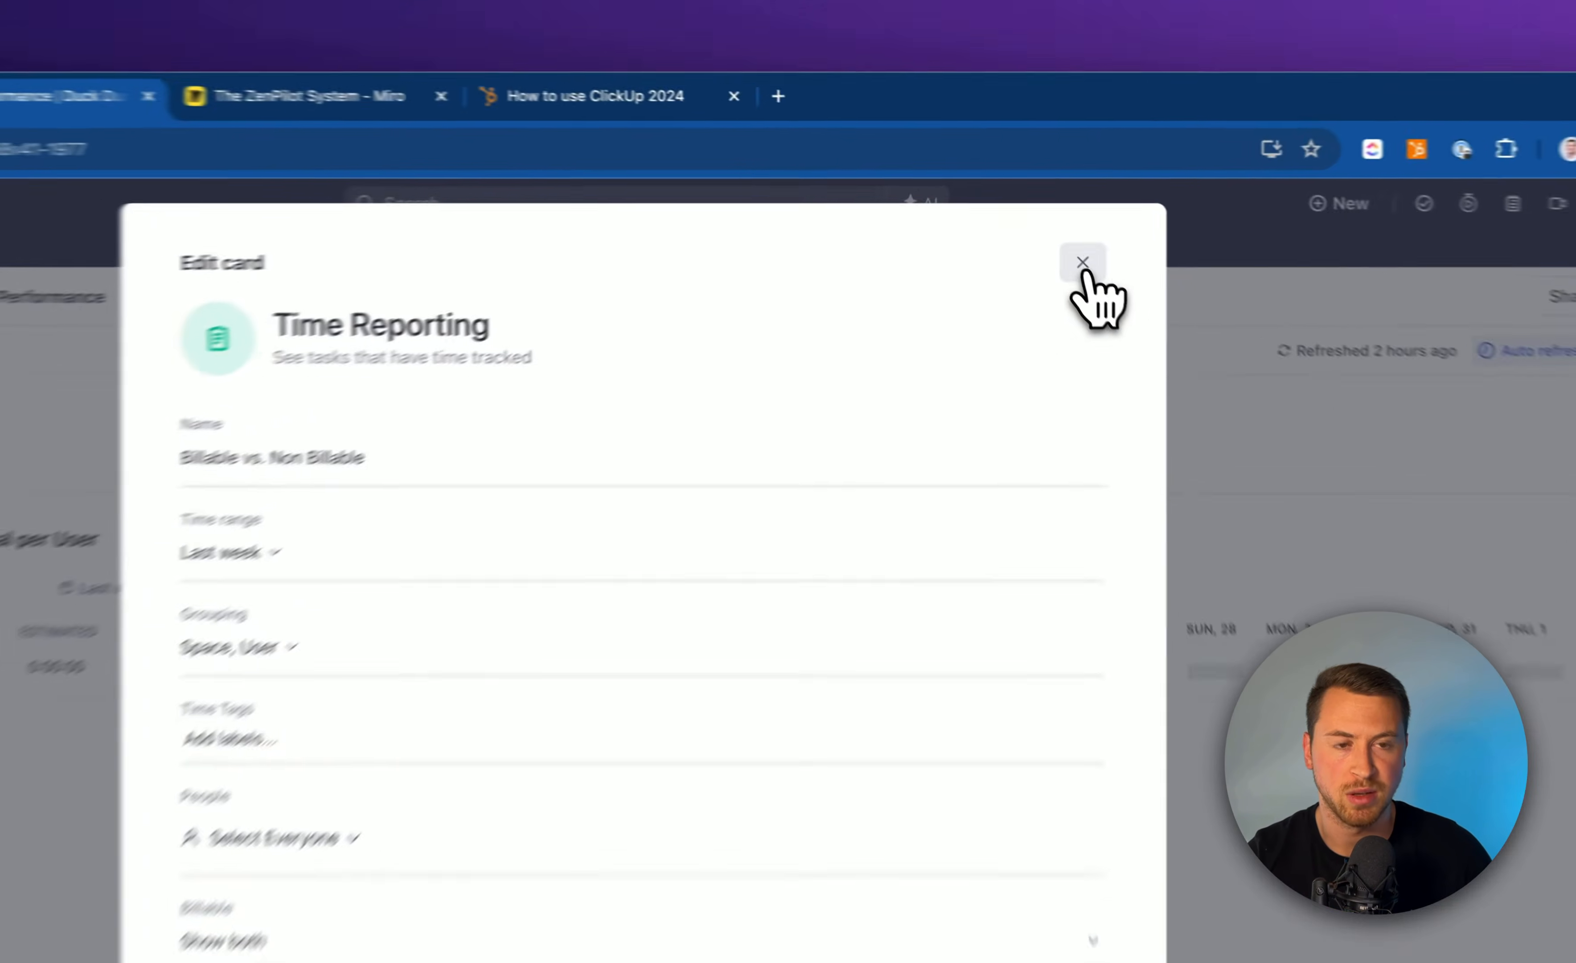
pyautogui.click(1038, 216)
pyautogui.click(1006, 544)
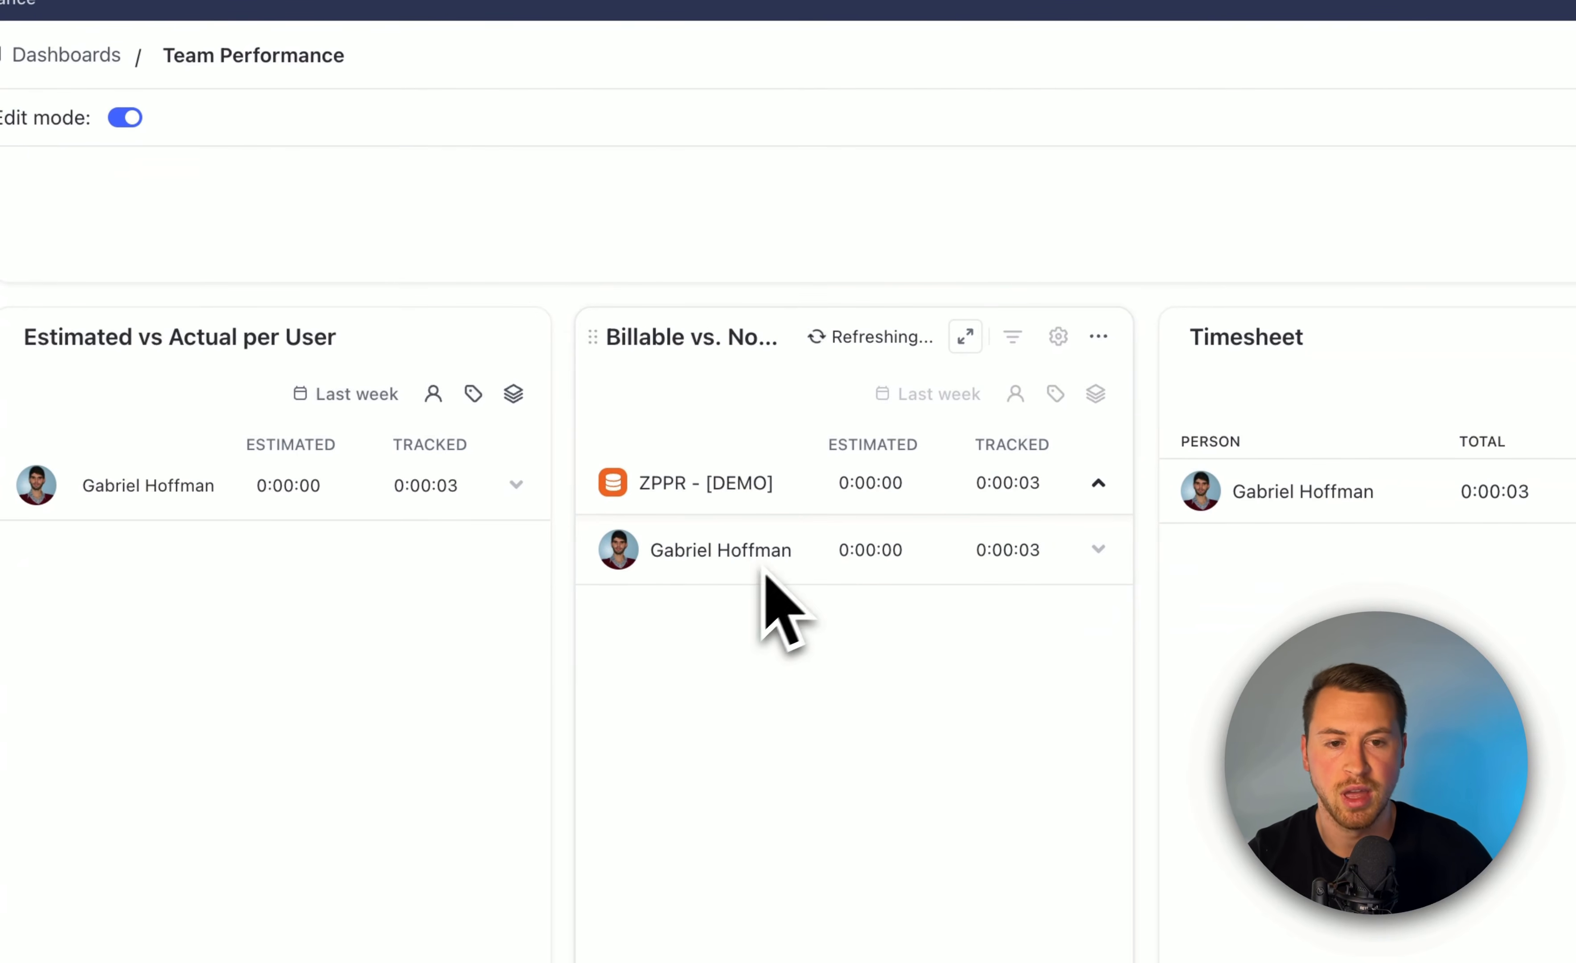
pyautogui.click(1098, 485)
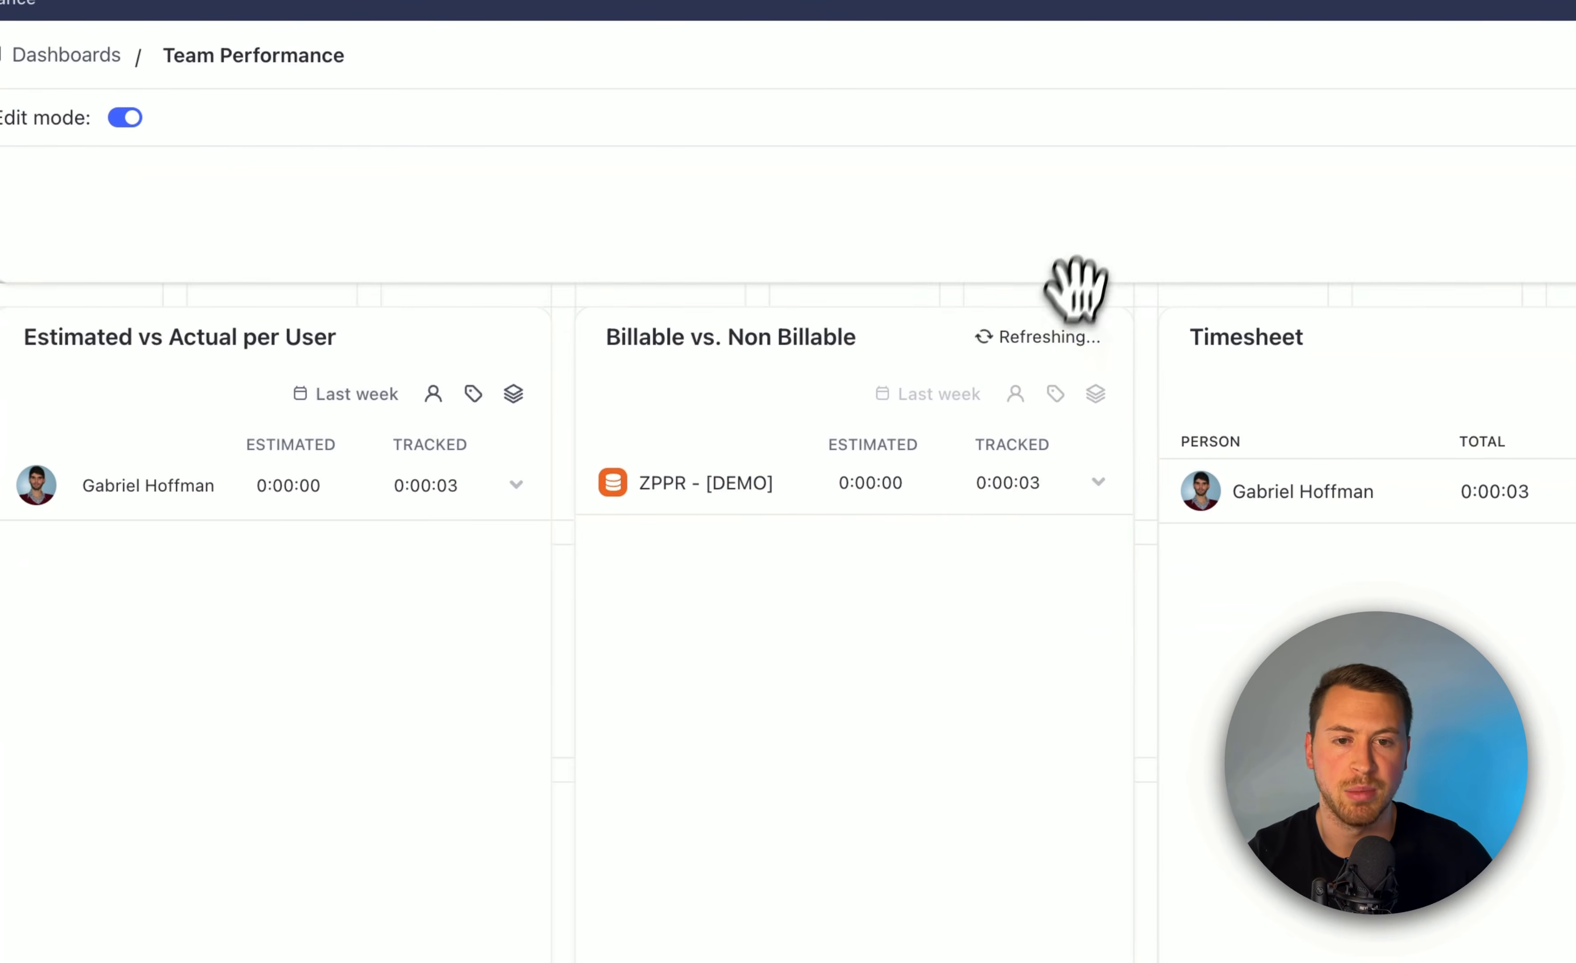
# Step: Recheck the time range, grouping and people settings of the Estimated vs Actual per User card
pyautogui.click(476, 335)
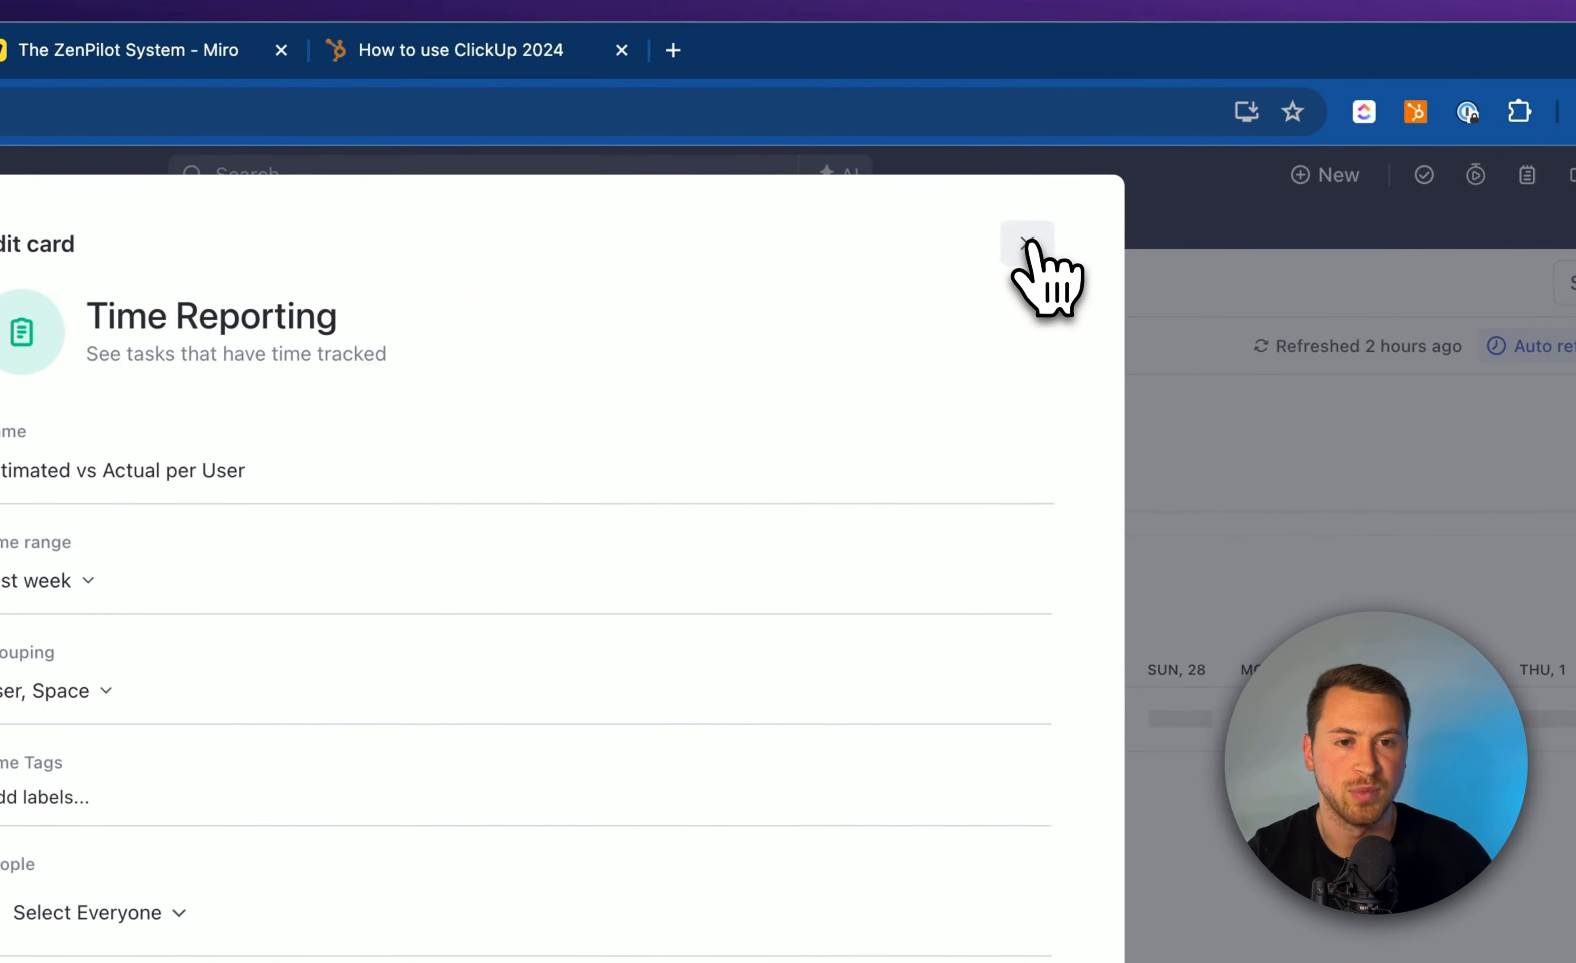
pyautogui.click(1027, 244)
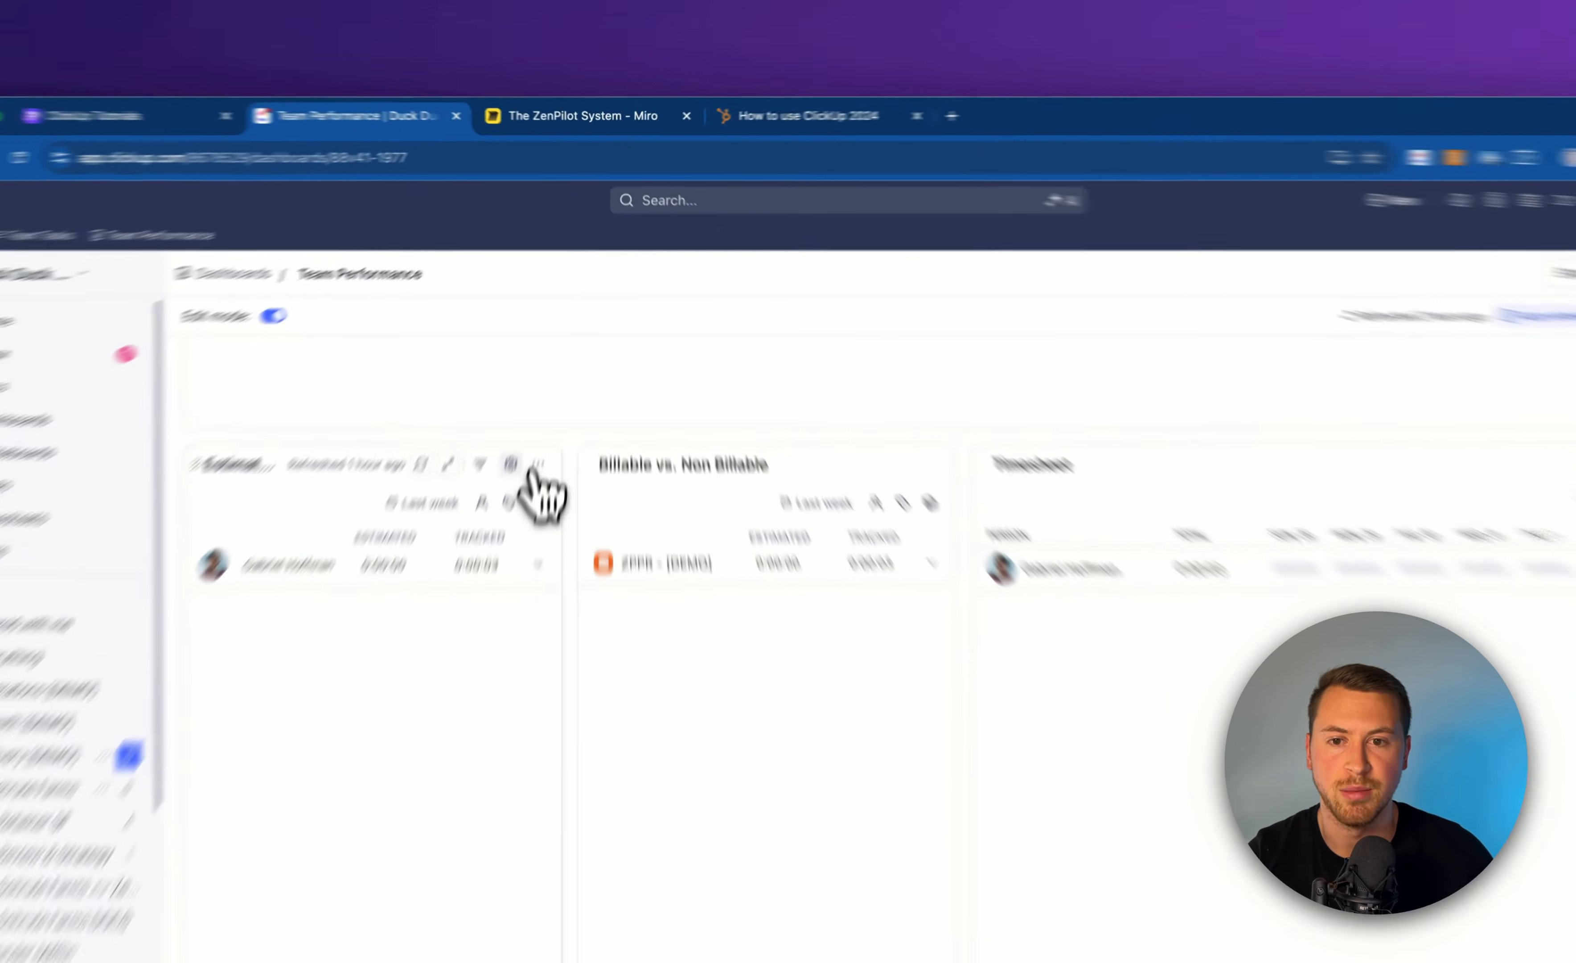
pyautogui.click(545, 379)
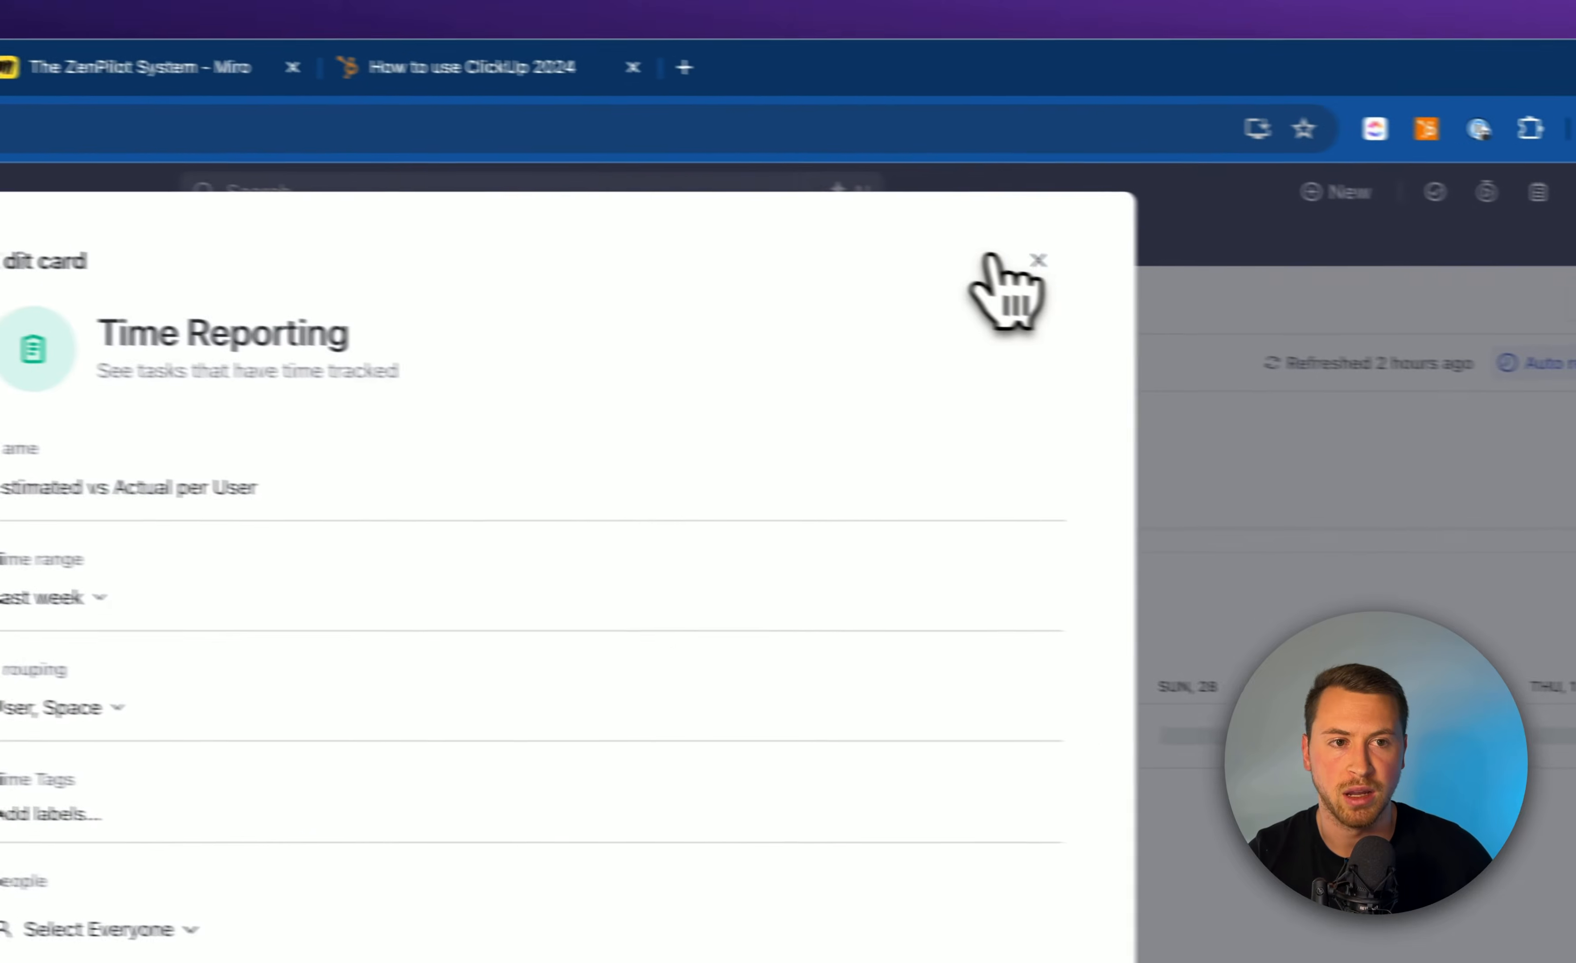
pyautogui.click(1438, 295)
# Step: Review the dashboard from the last week's performance section down to the charts and task list of the Overdue Tasks Review section
pyautogui.scroll(10, 643, 729)
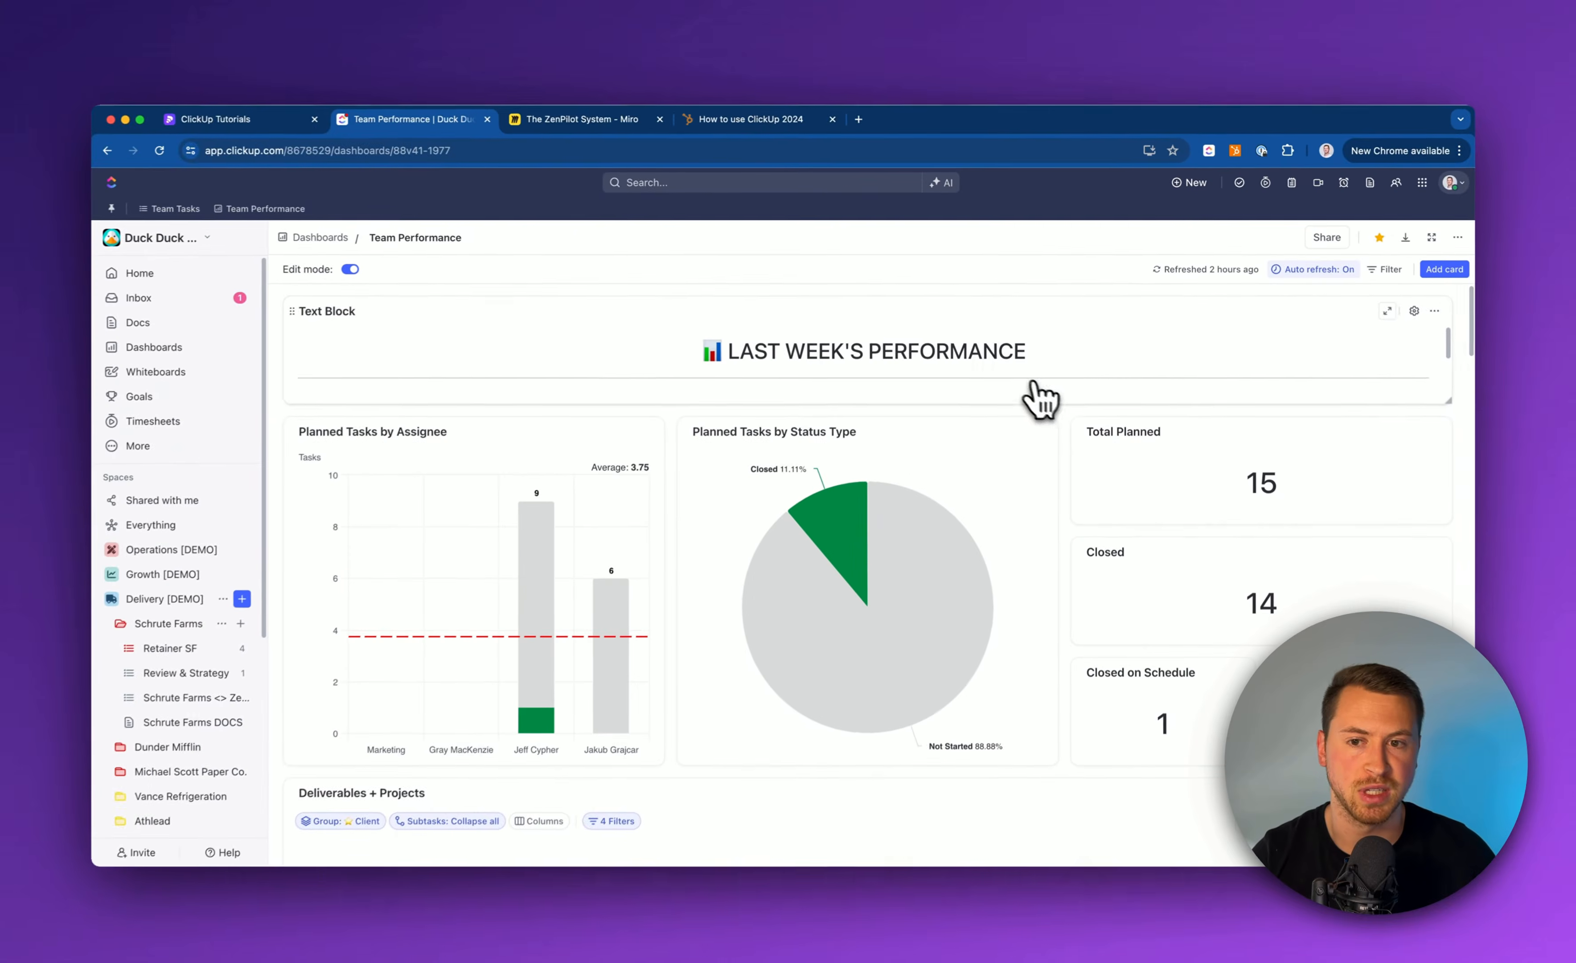
pyautogui.moveTo(1064, 438)
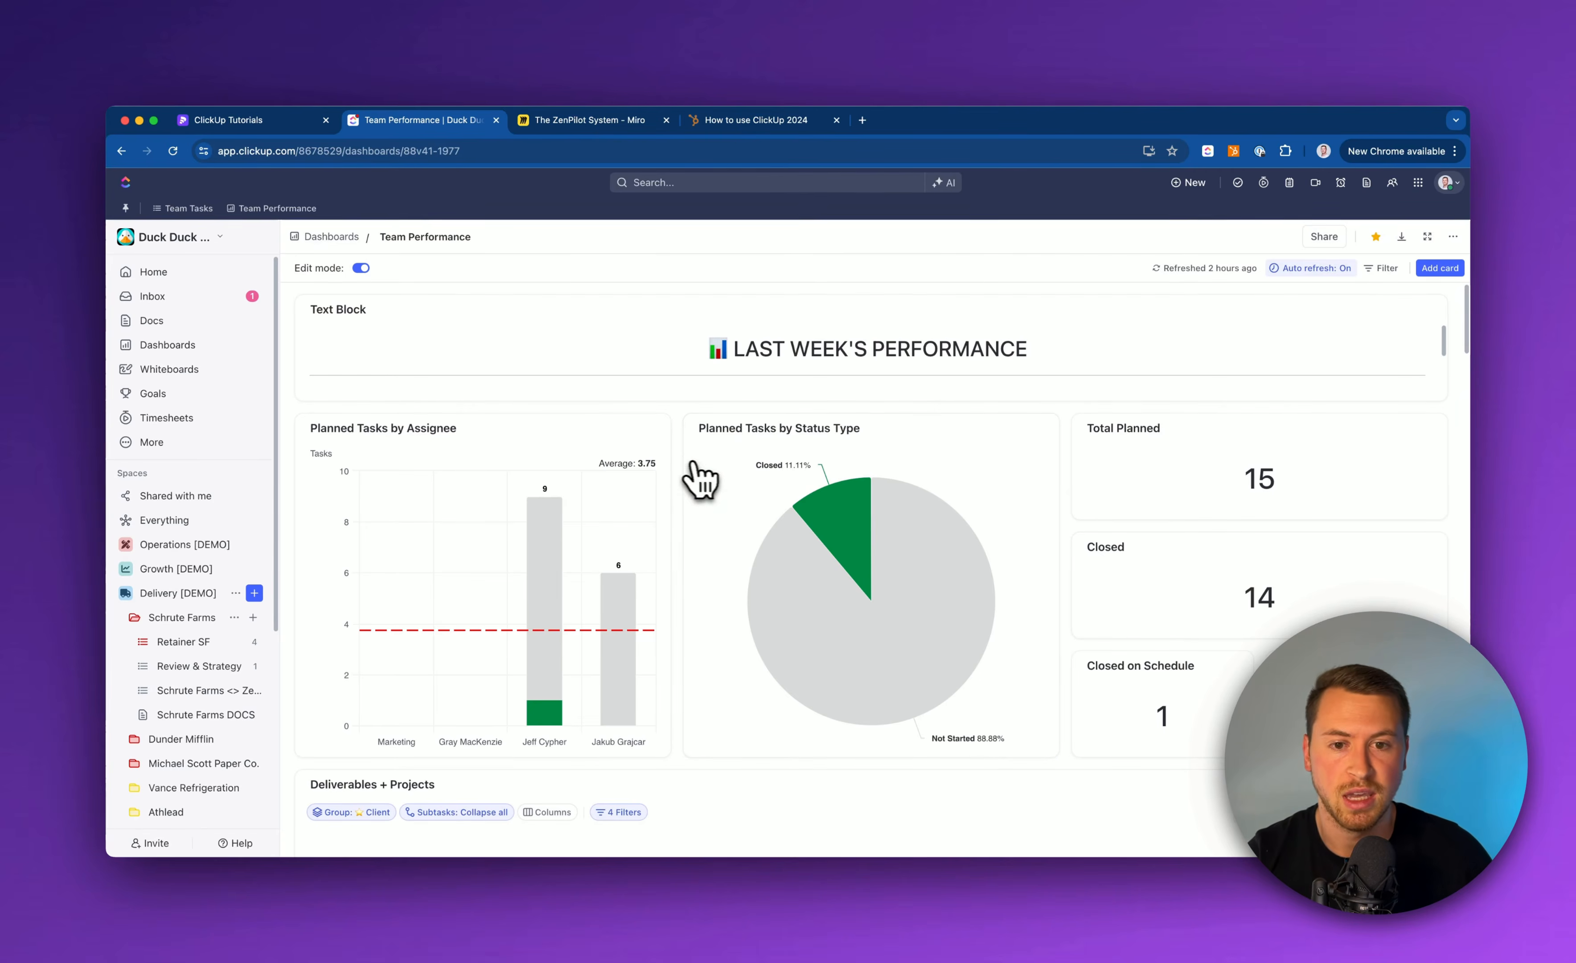
pyautogui.scroll(-15, 684, 471)
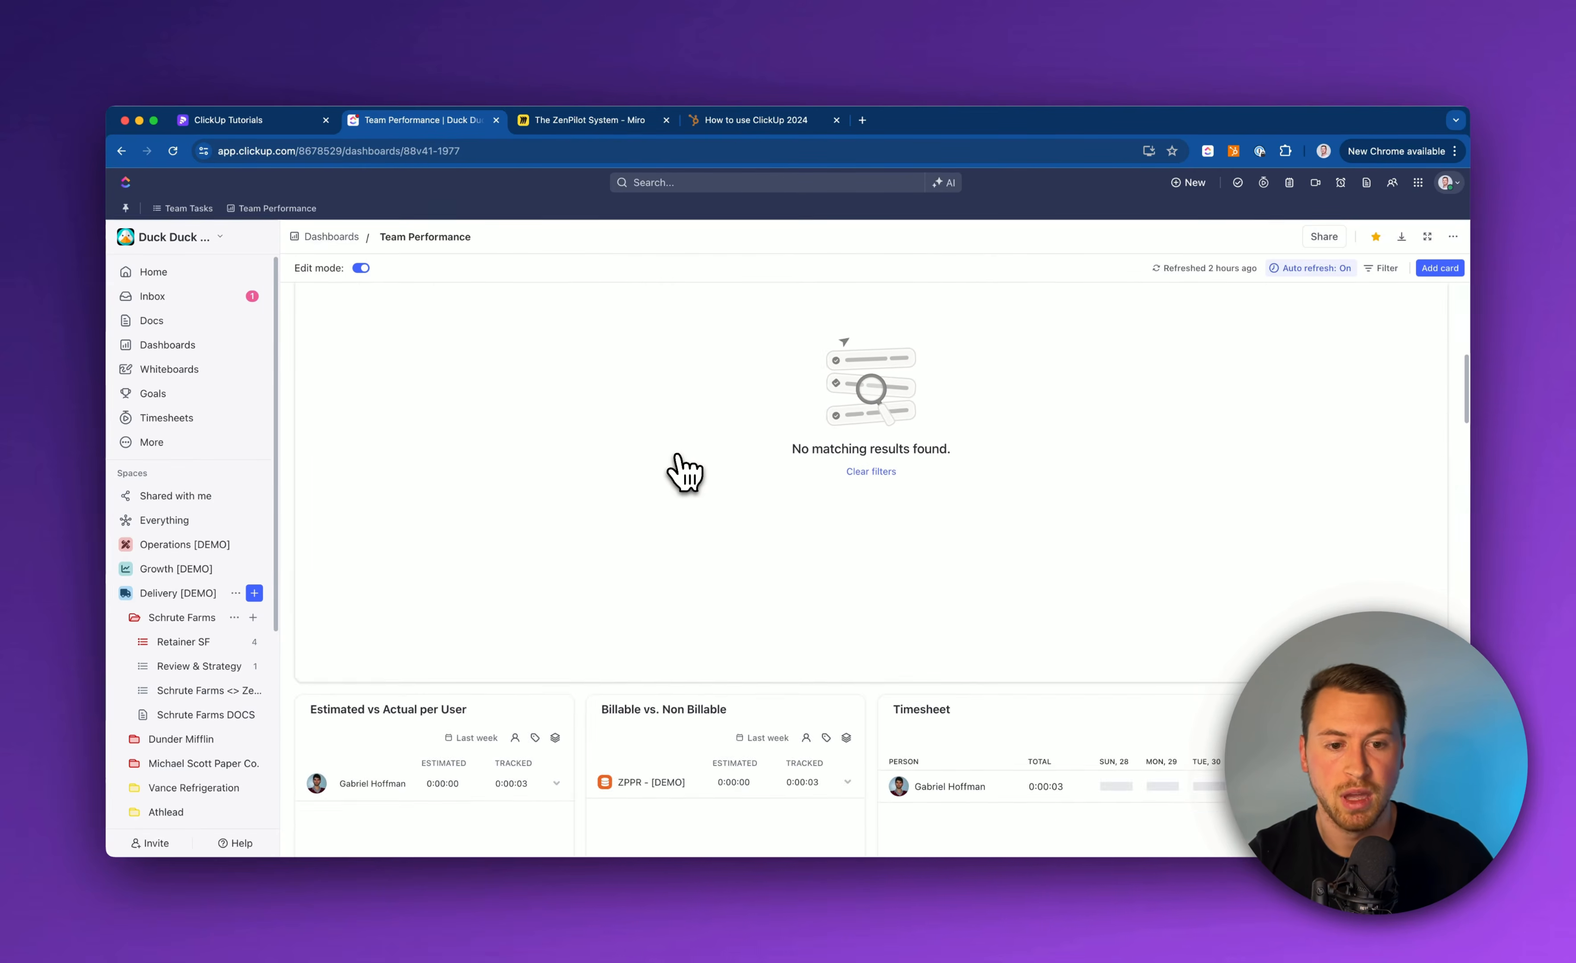
pyautogui.scroll(-3, 589, 521)
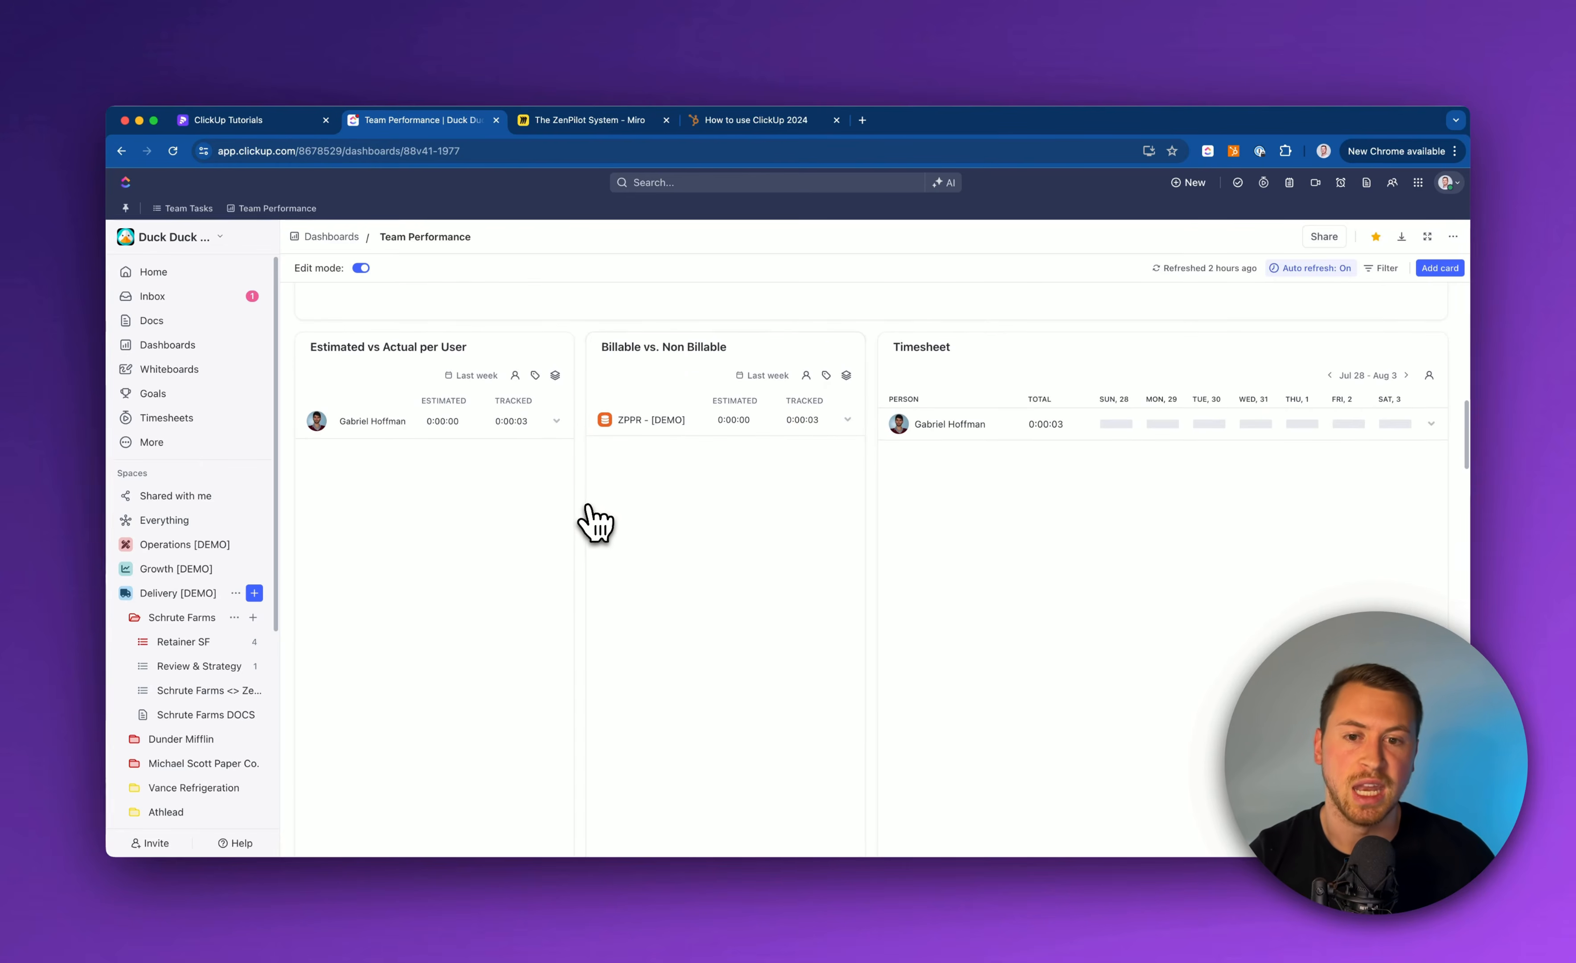
pyautogui.scroll(-3, 594, 523)
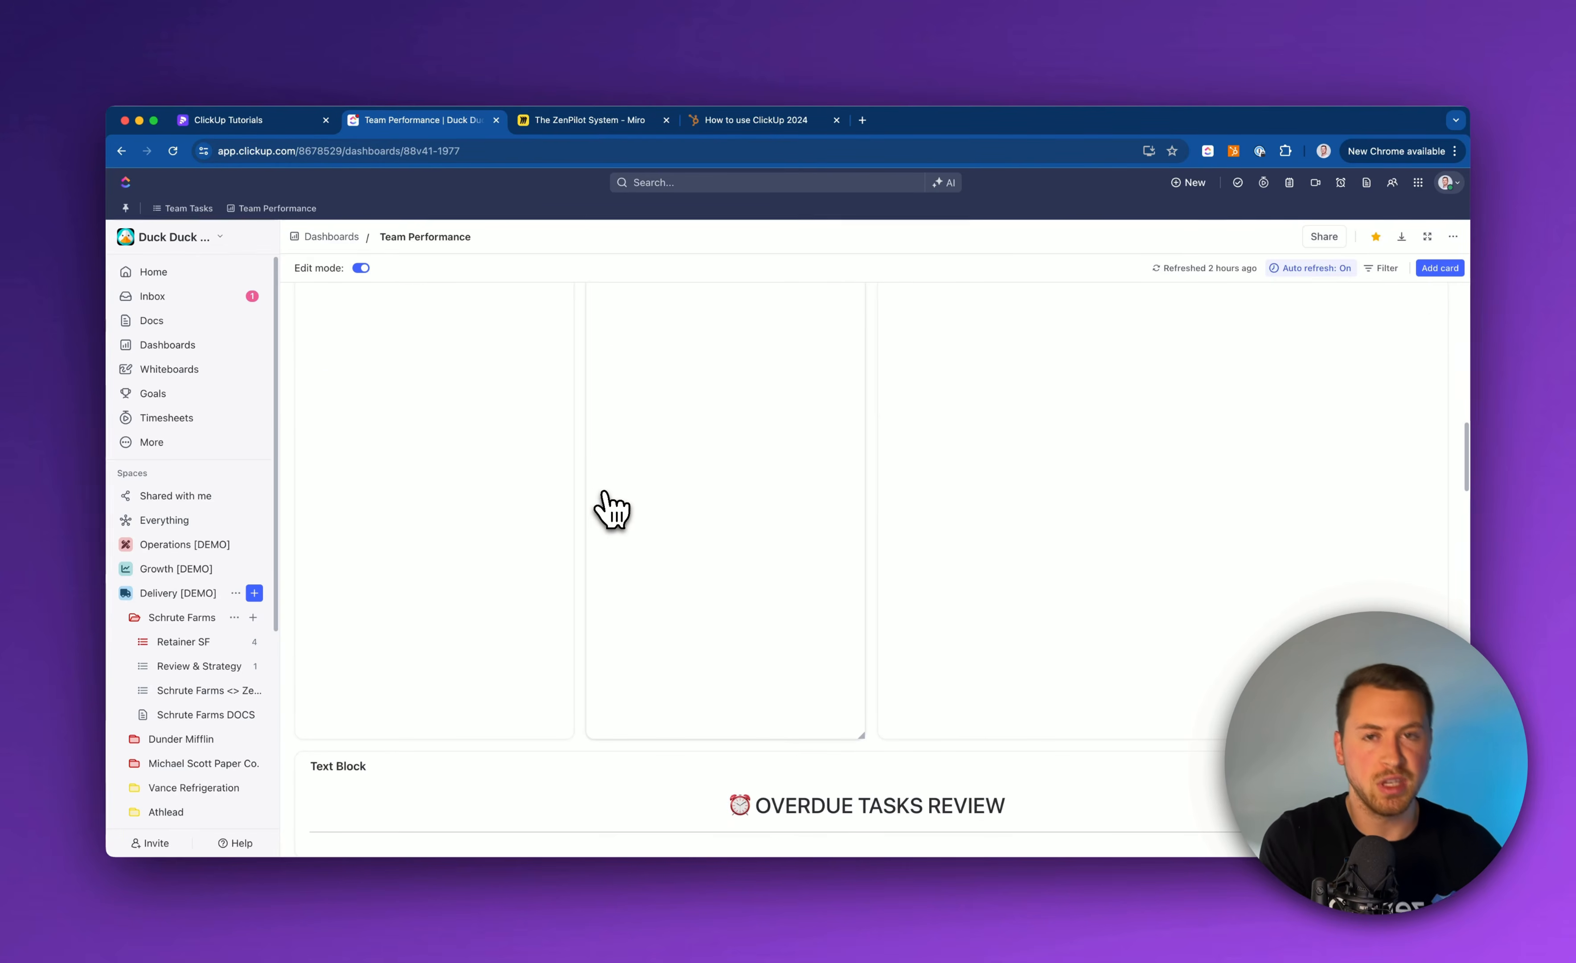
pyautogui.scroll(-10, 595, 494)
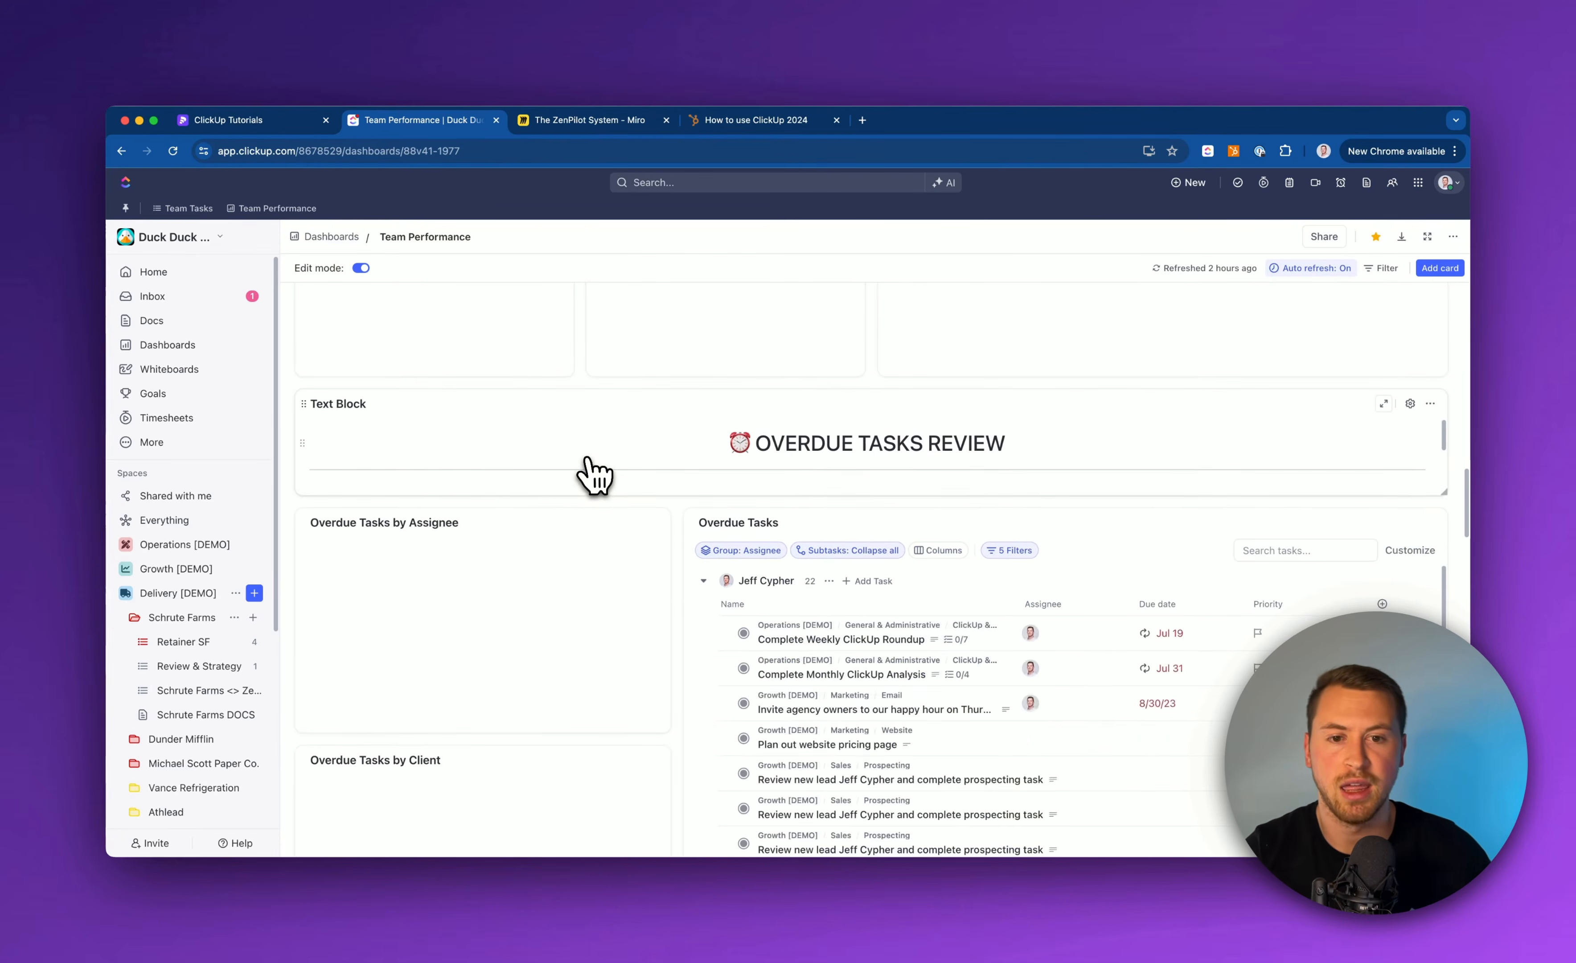
pyautogui.scroll(-6, 691, 535)
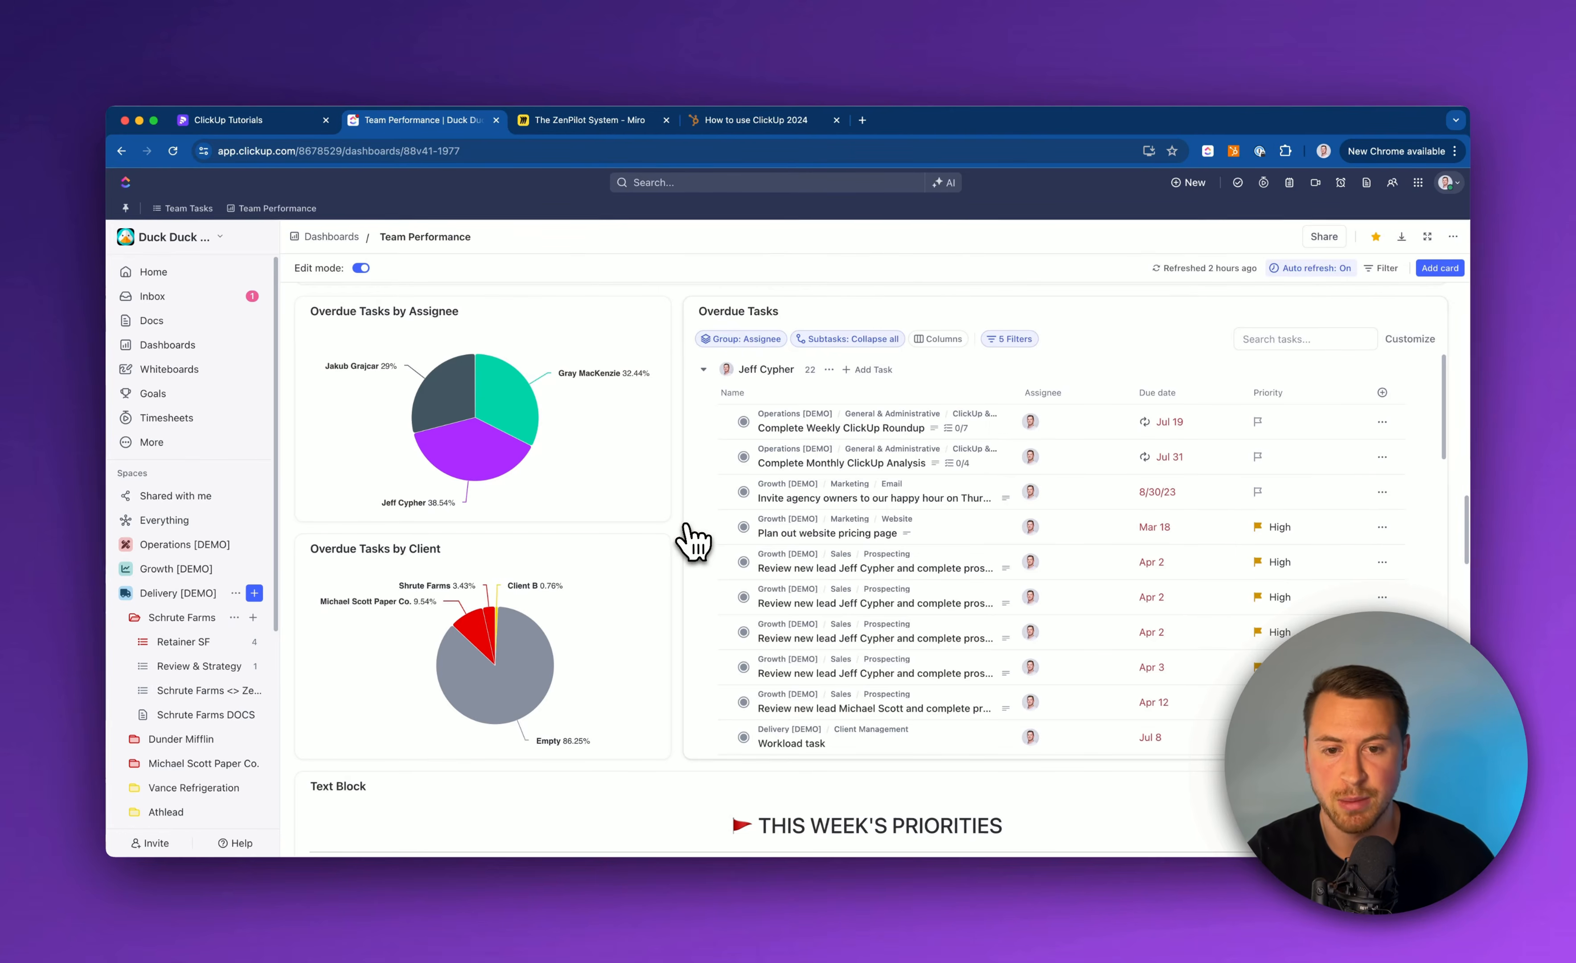
# Step: Examine the Overdue Tasks by Assignee pie chart's card settings, including the spaces selected as its data source
pyautogui.scroll(1, 685, 542)
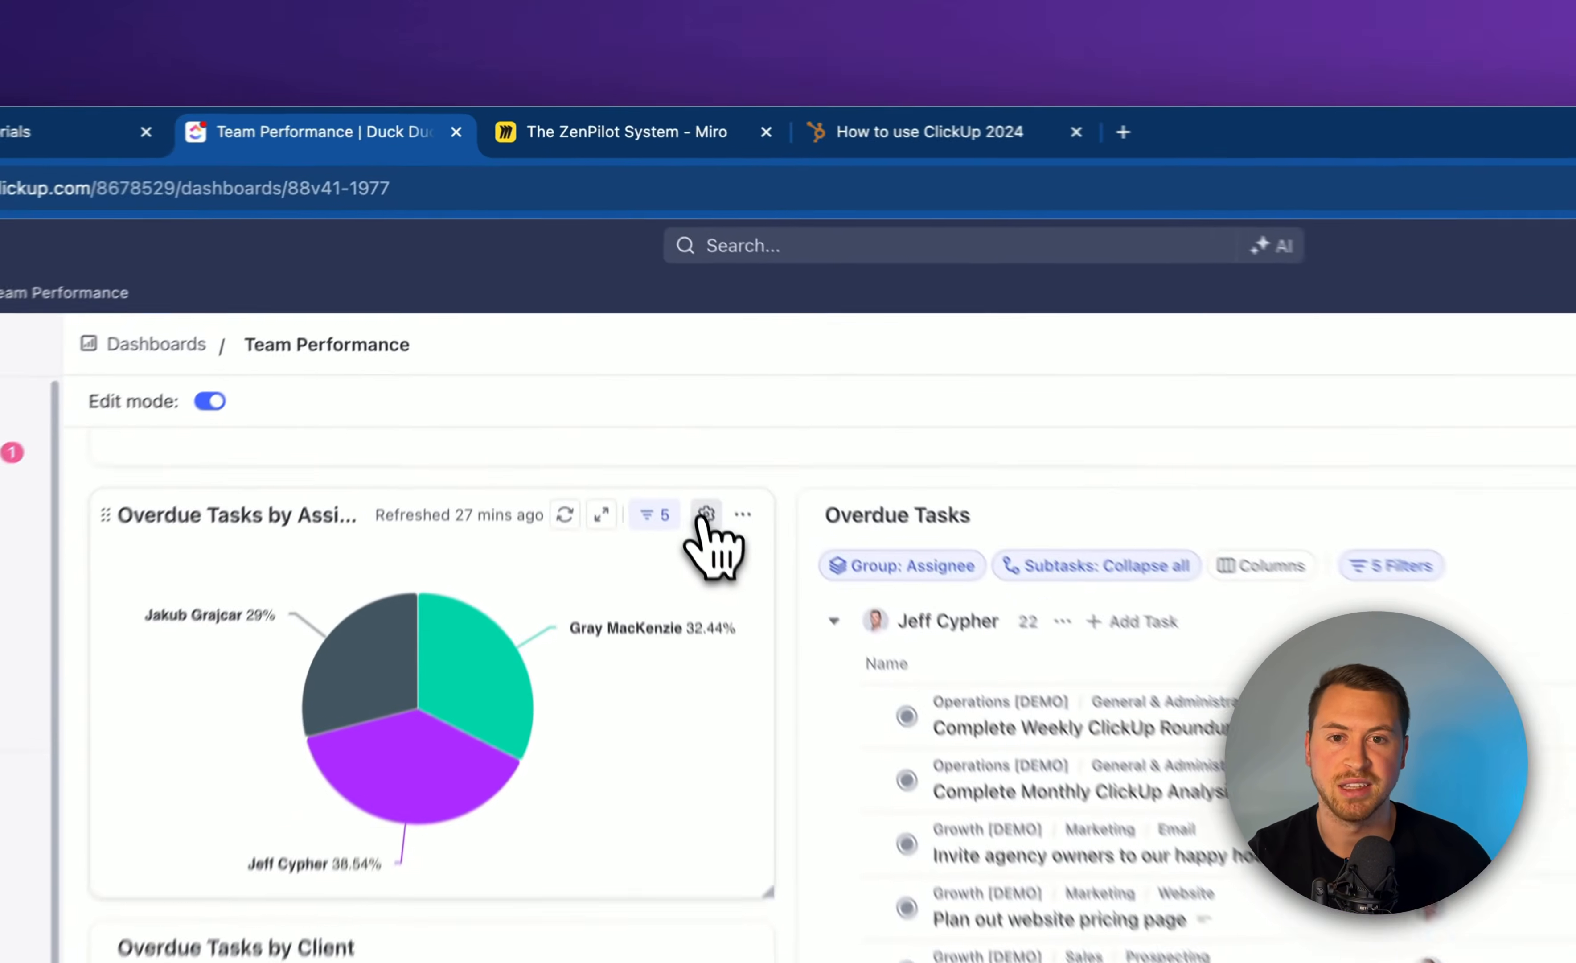
pyautogui.click(634, 330)
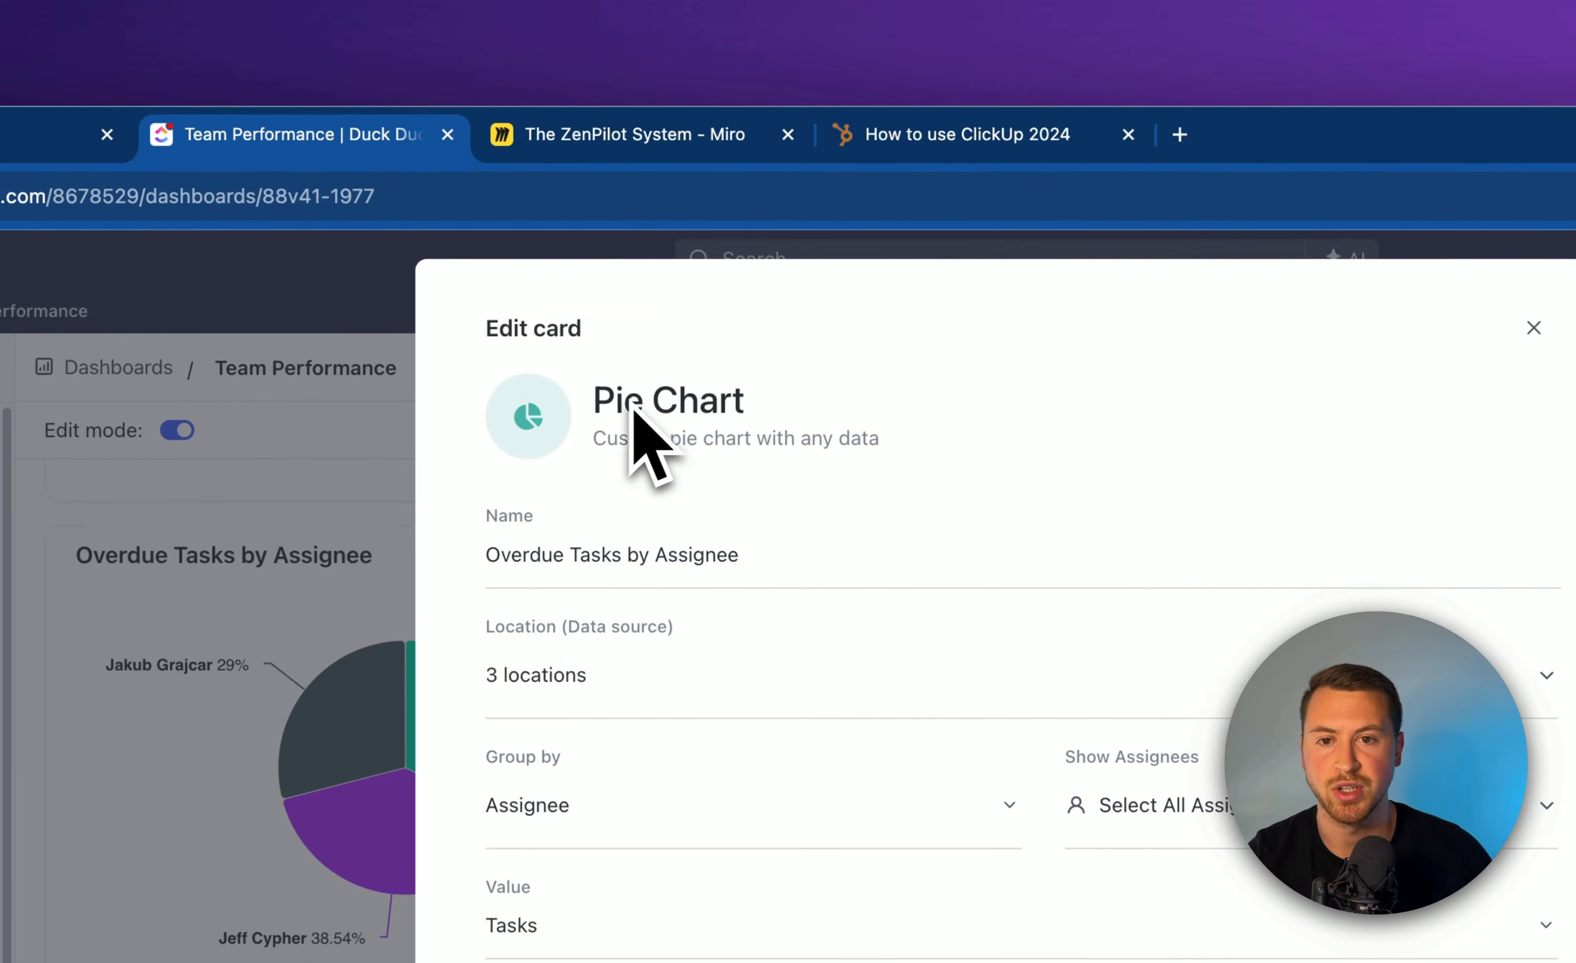
pyautogui.moveTo(615, 399); pyautogui.dragTo(795, 404)
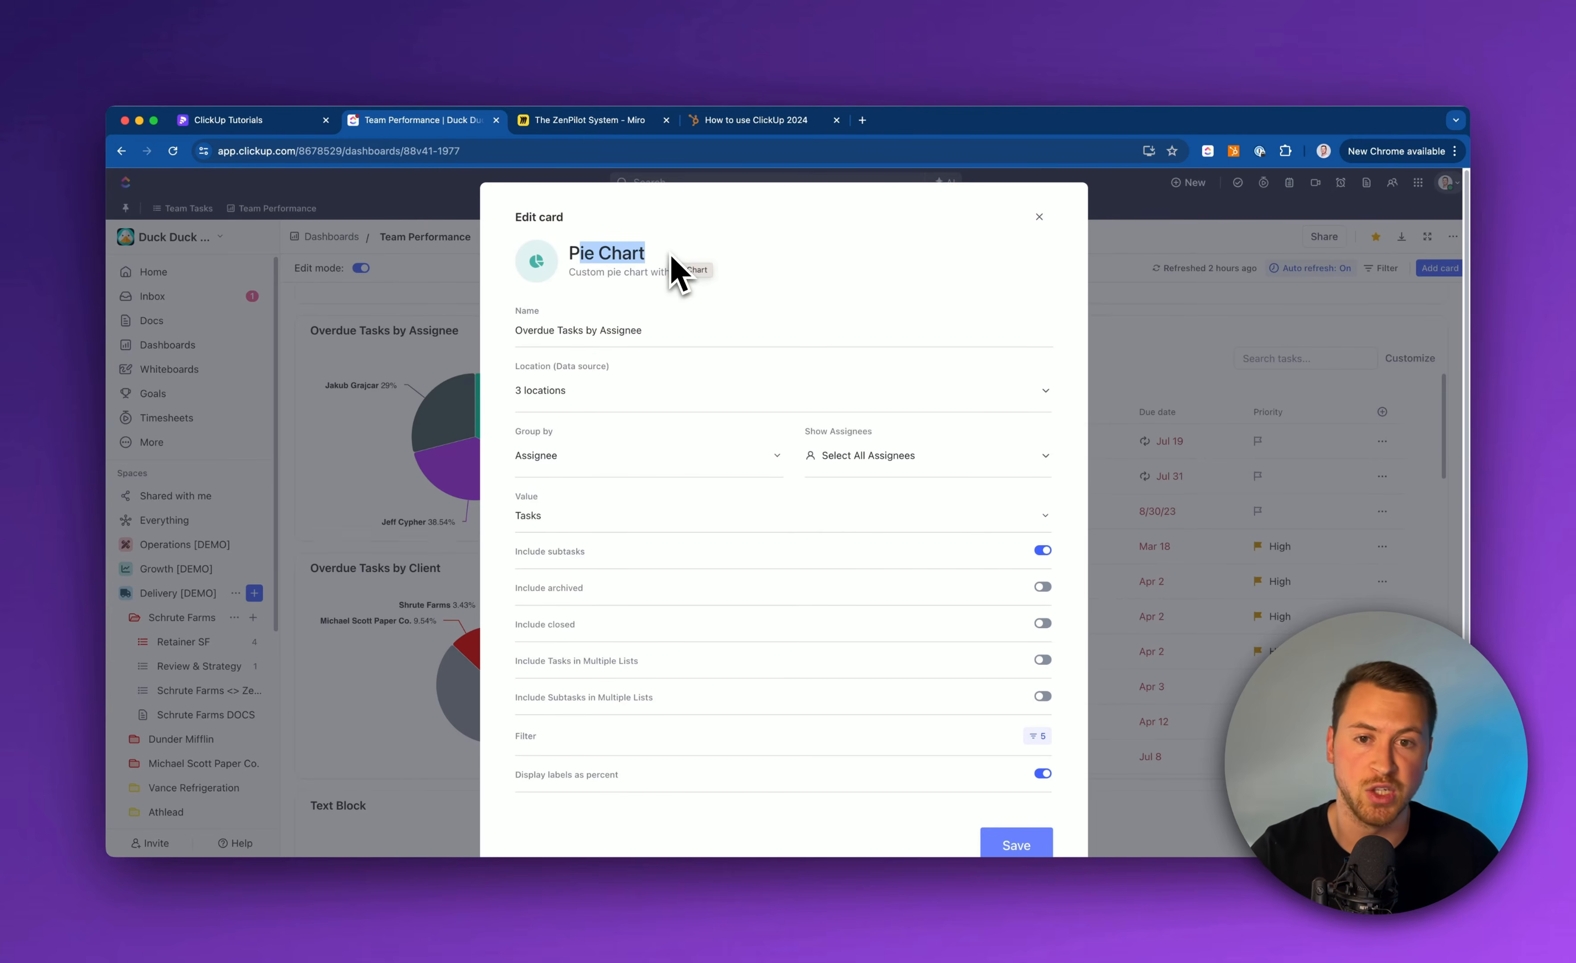
pyautogui.click(671, 254)
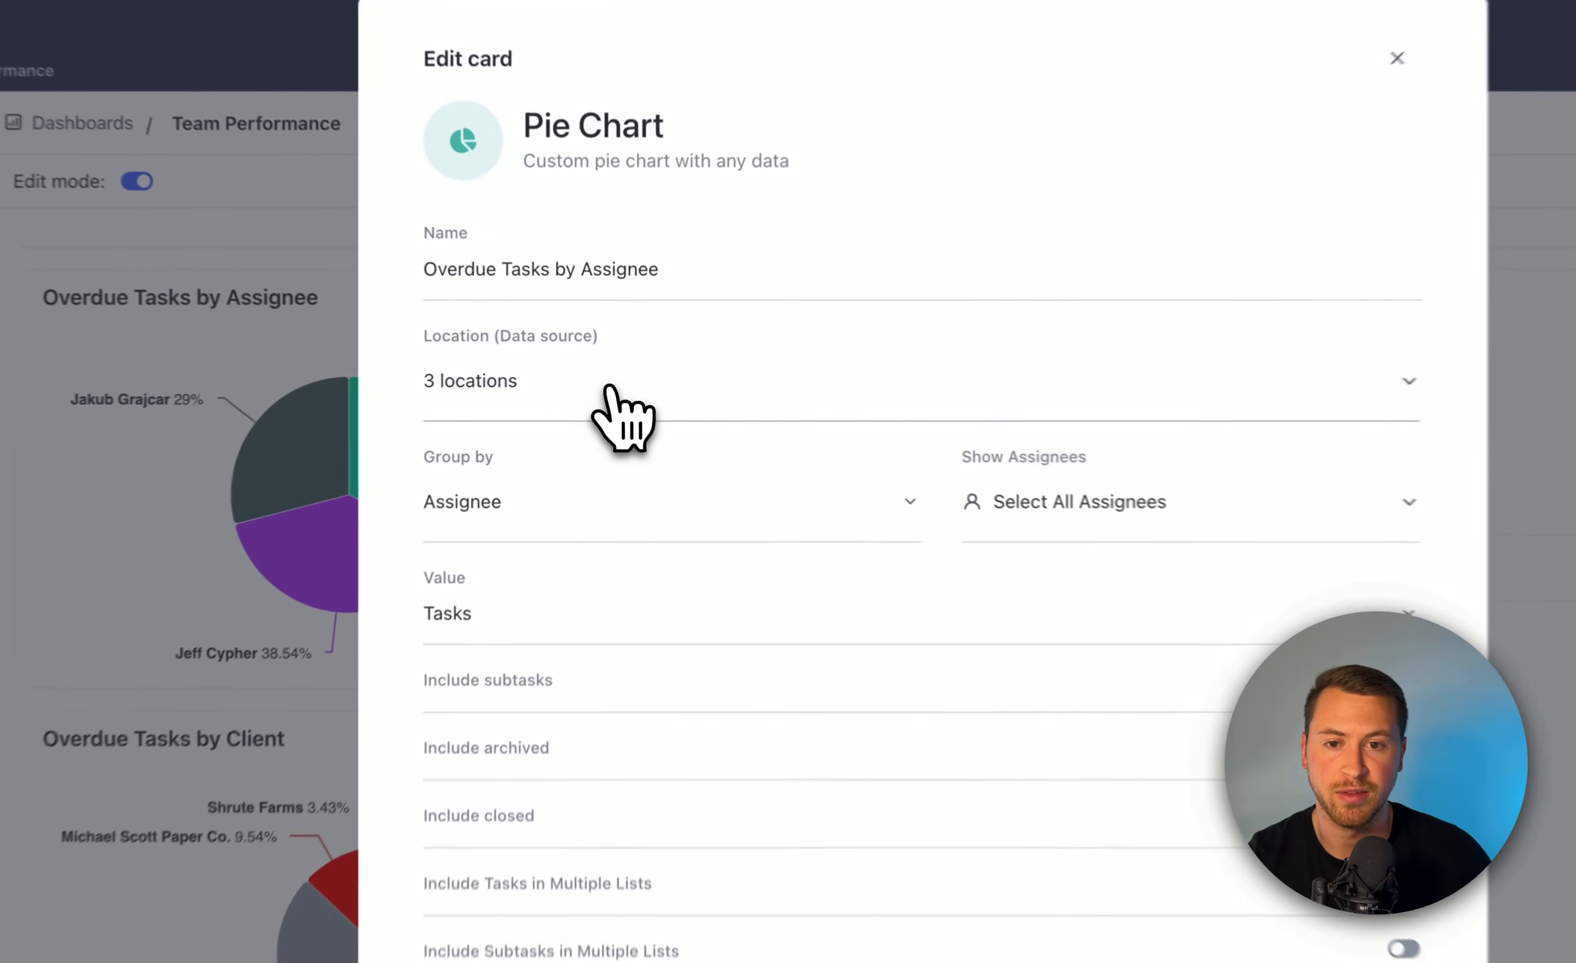
pyautogui.click(608, 385)
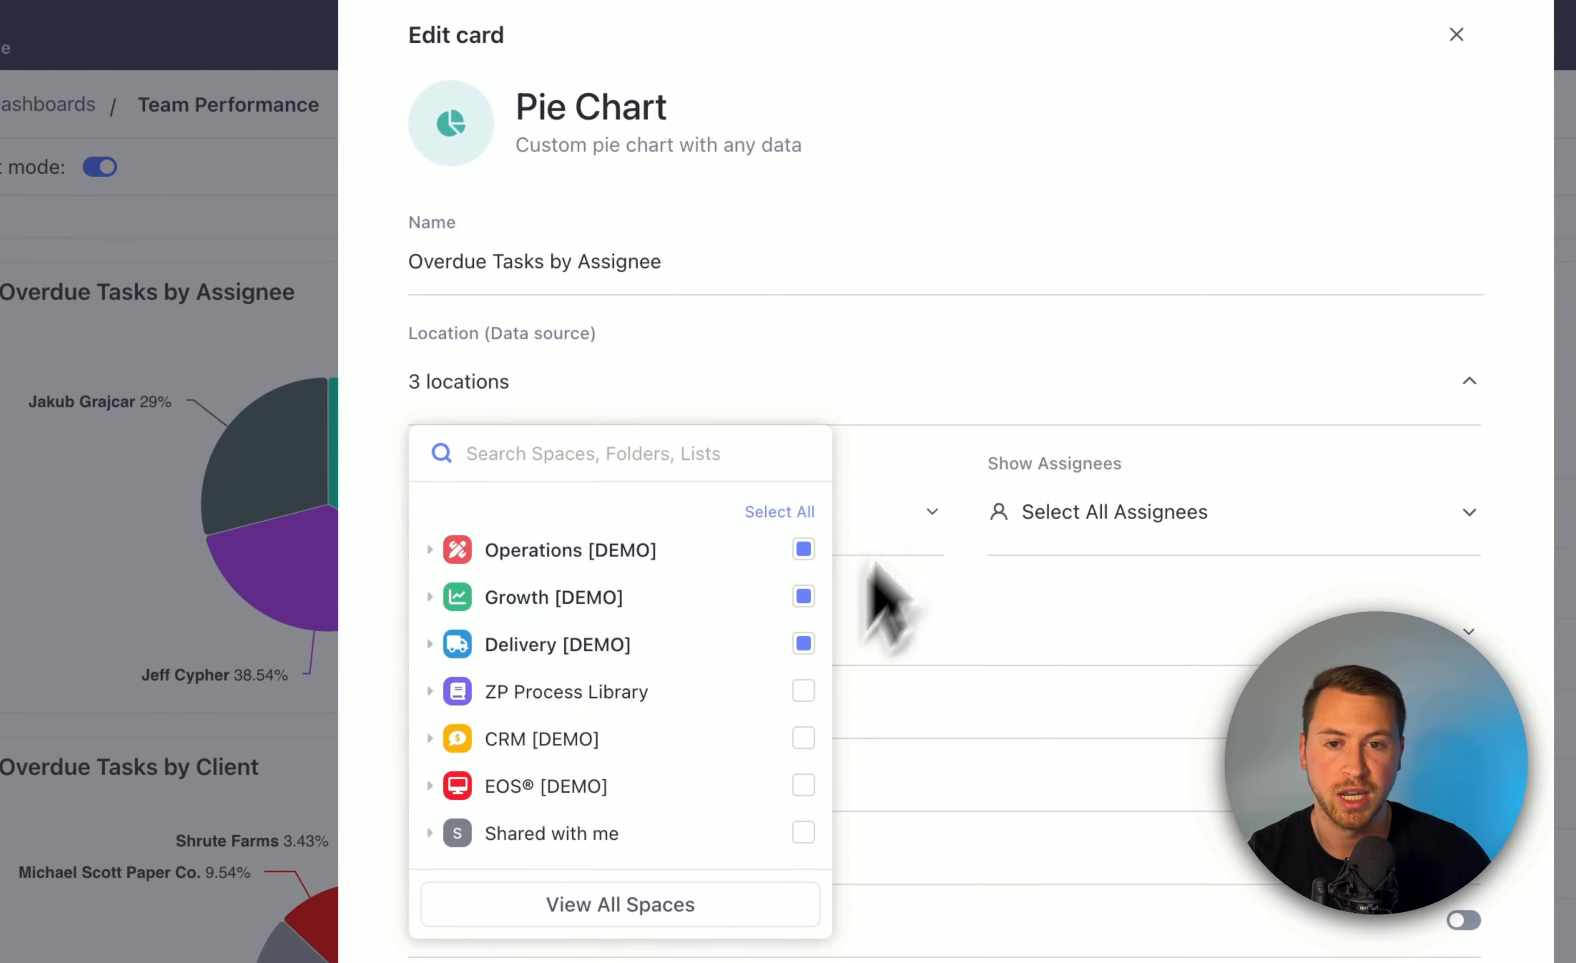
pyautogui.click(974, 382)
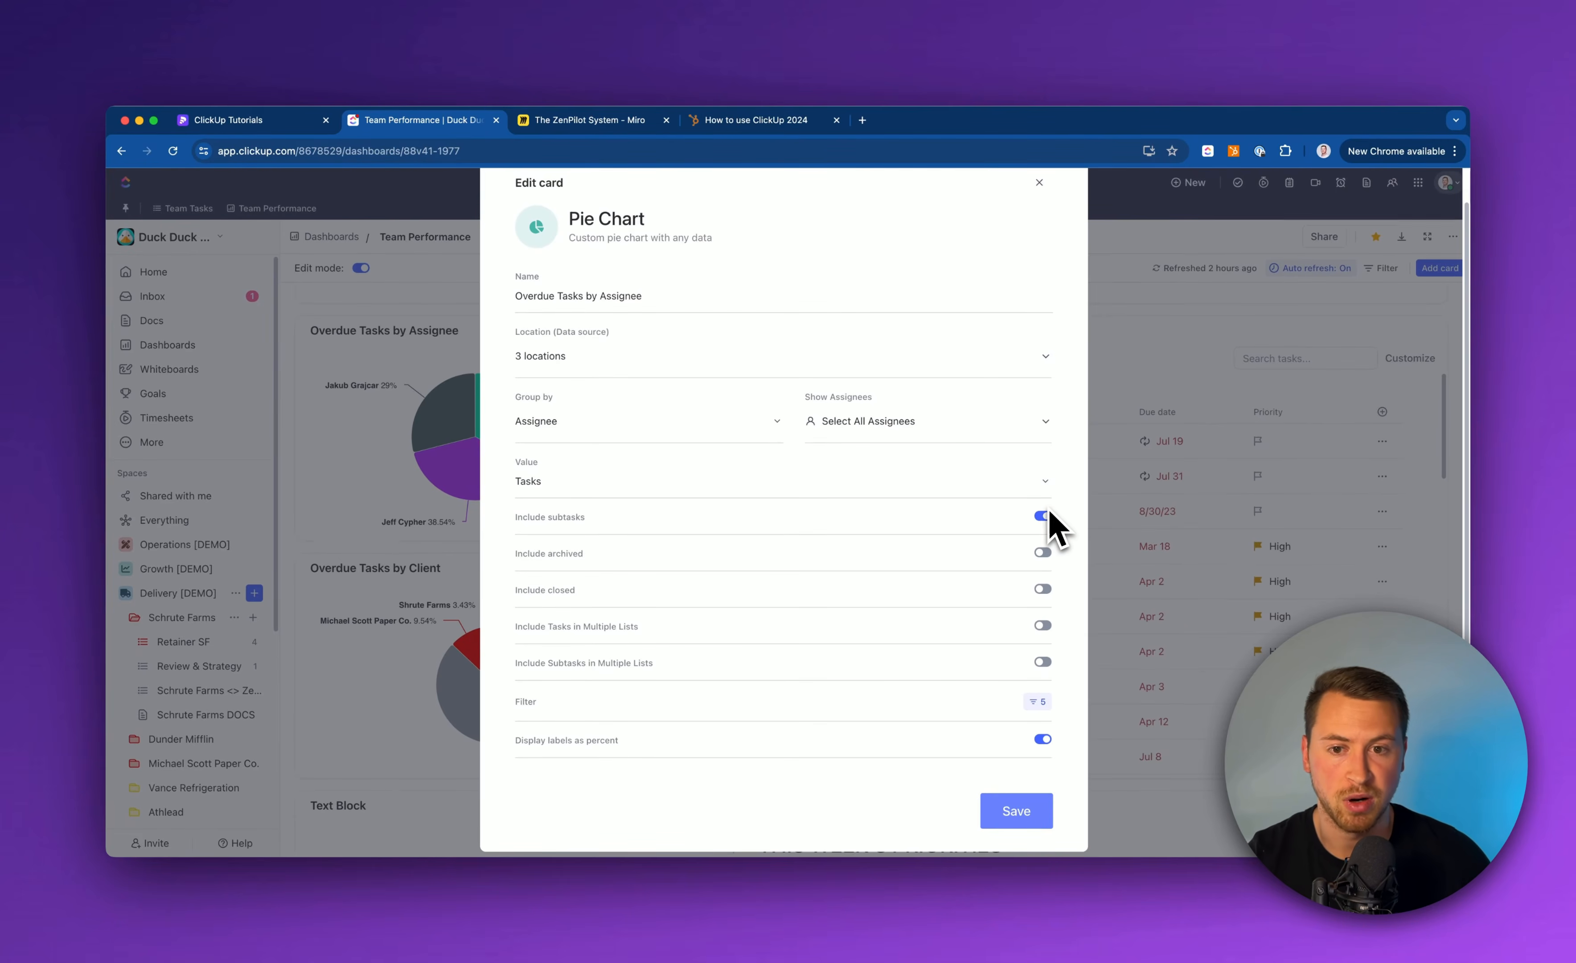
# Step: Inspect the Overdue Tasks by Assignee card's filters, including the statuses excluded by the status condition
pyautogui.scroll(-1, 1049, 510)
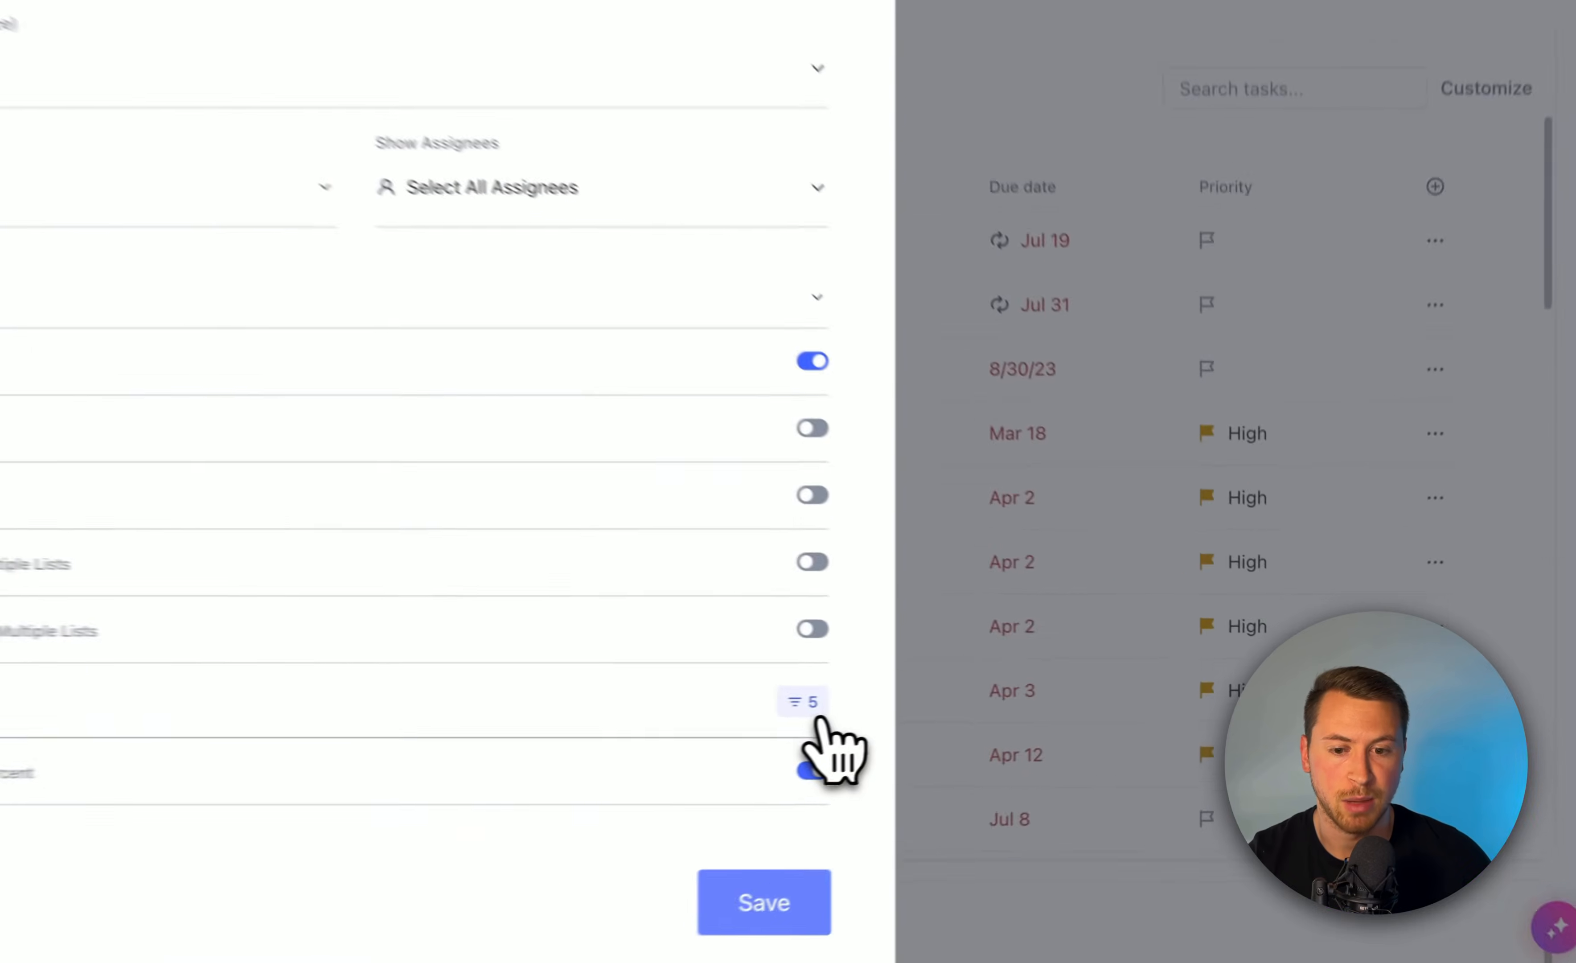
pyautogui.click(1037, 693)
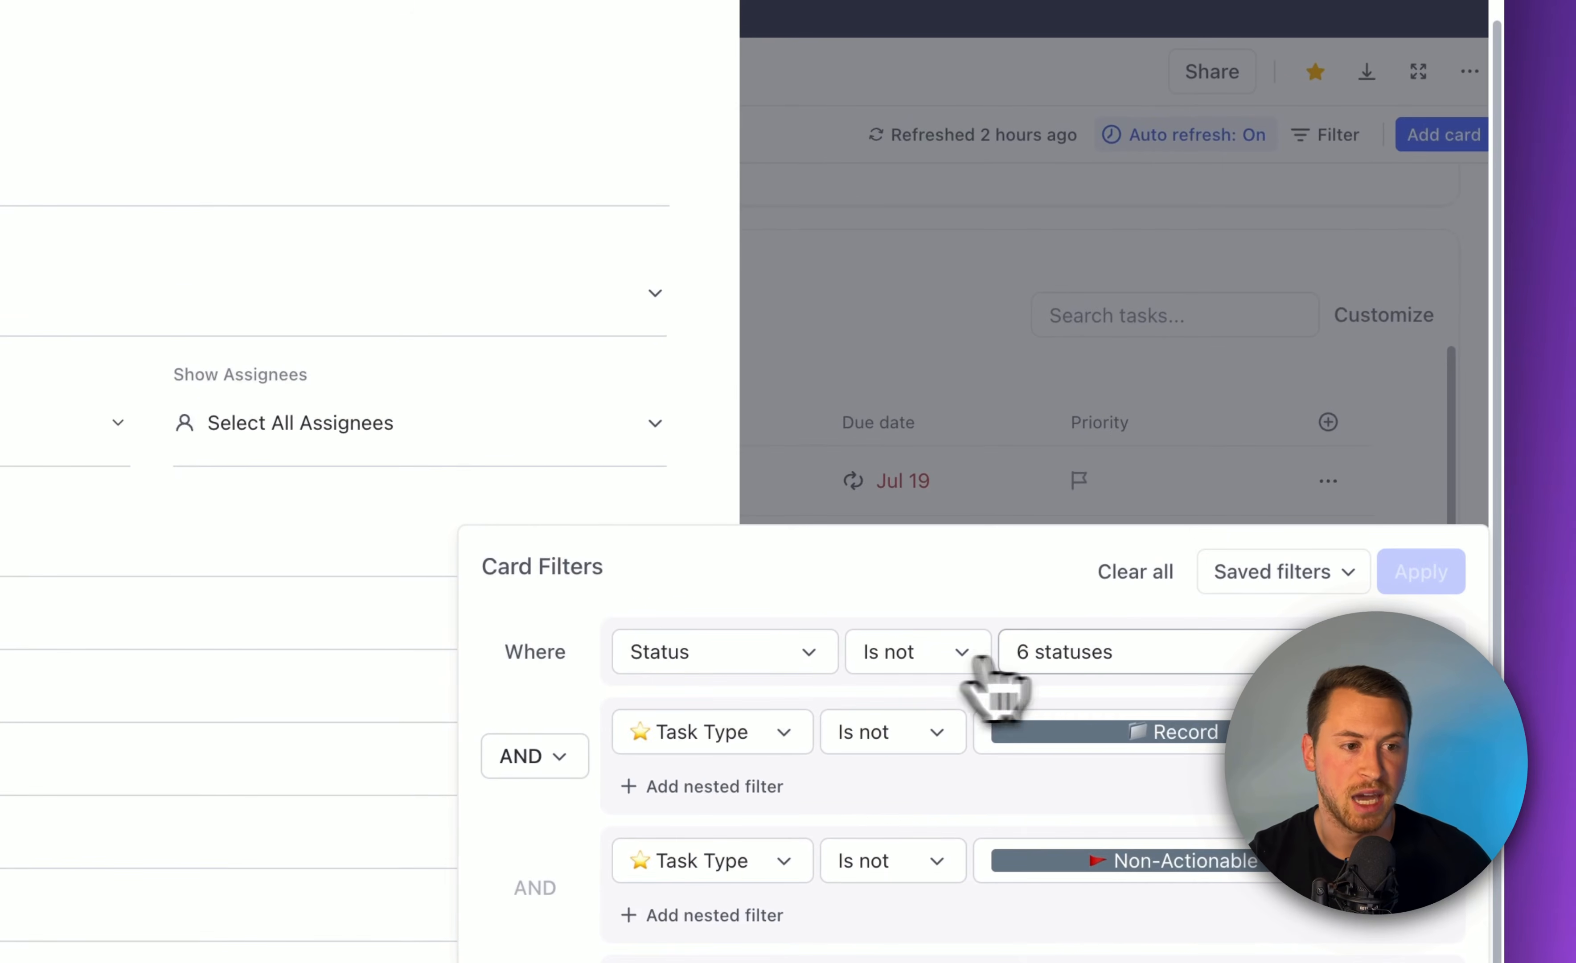
pyautogui.click(1049, 649)
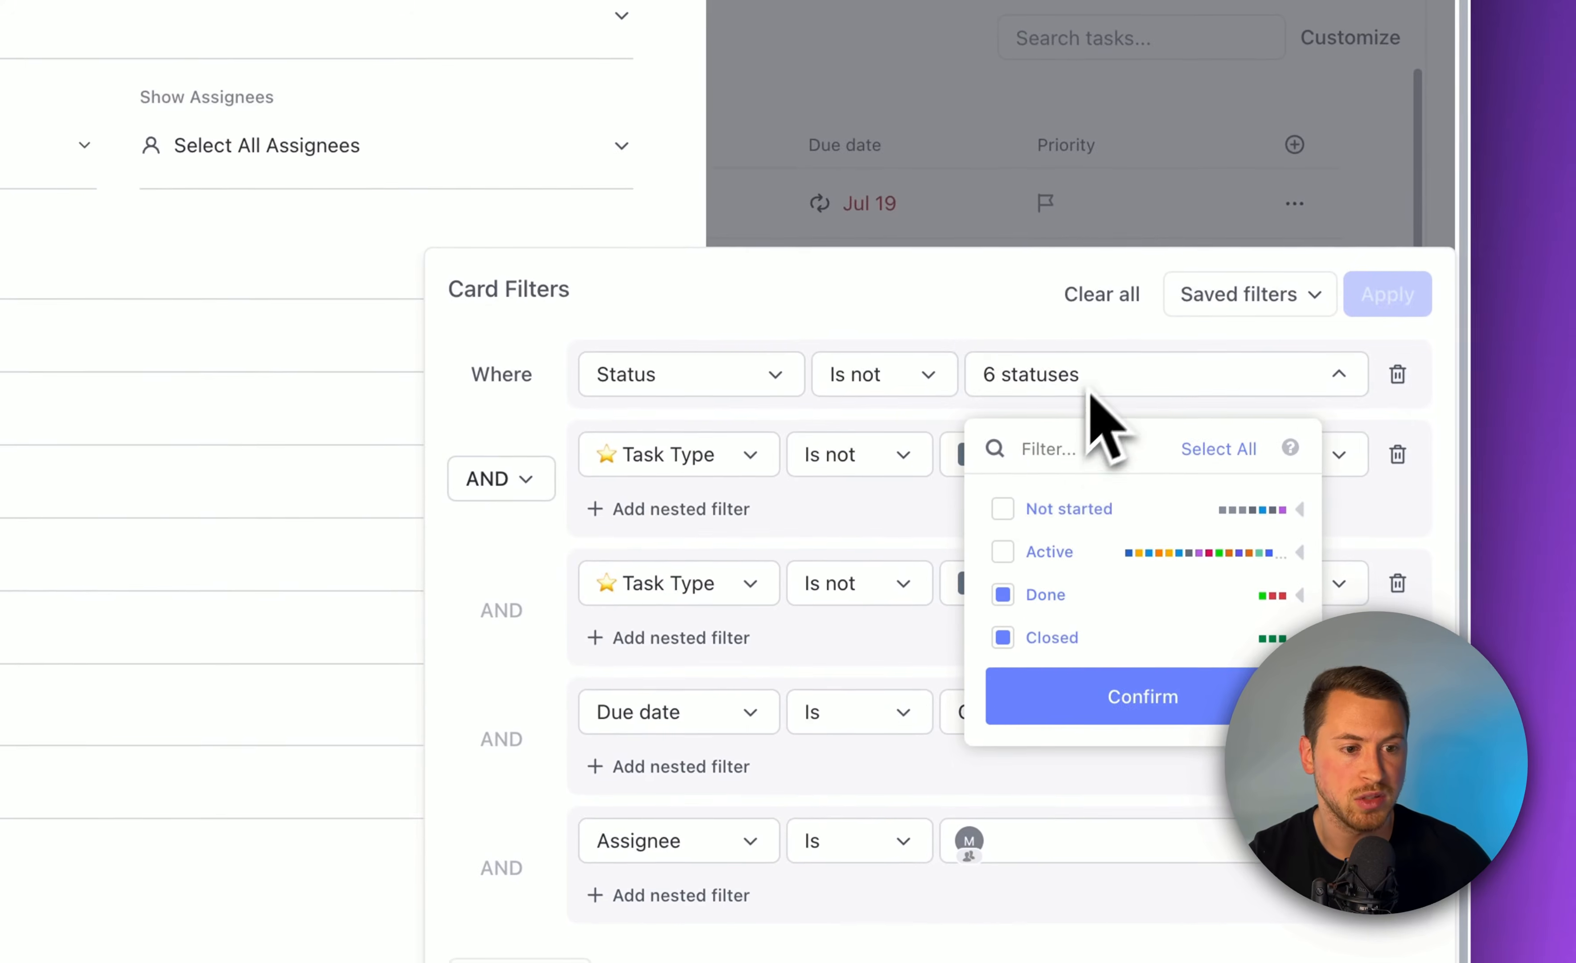
pyautogui.click(1143, 655)
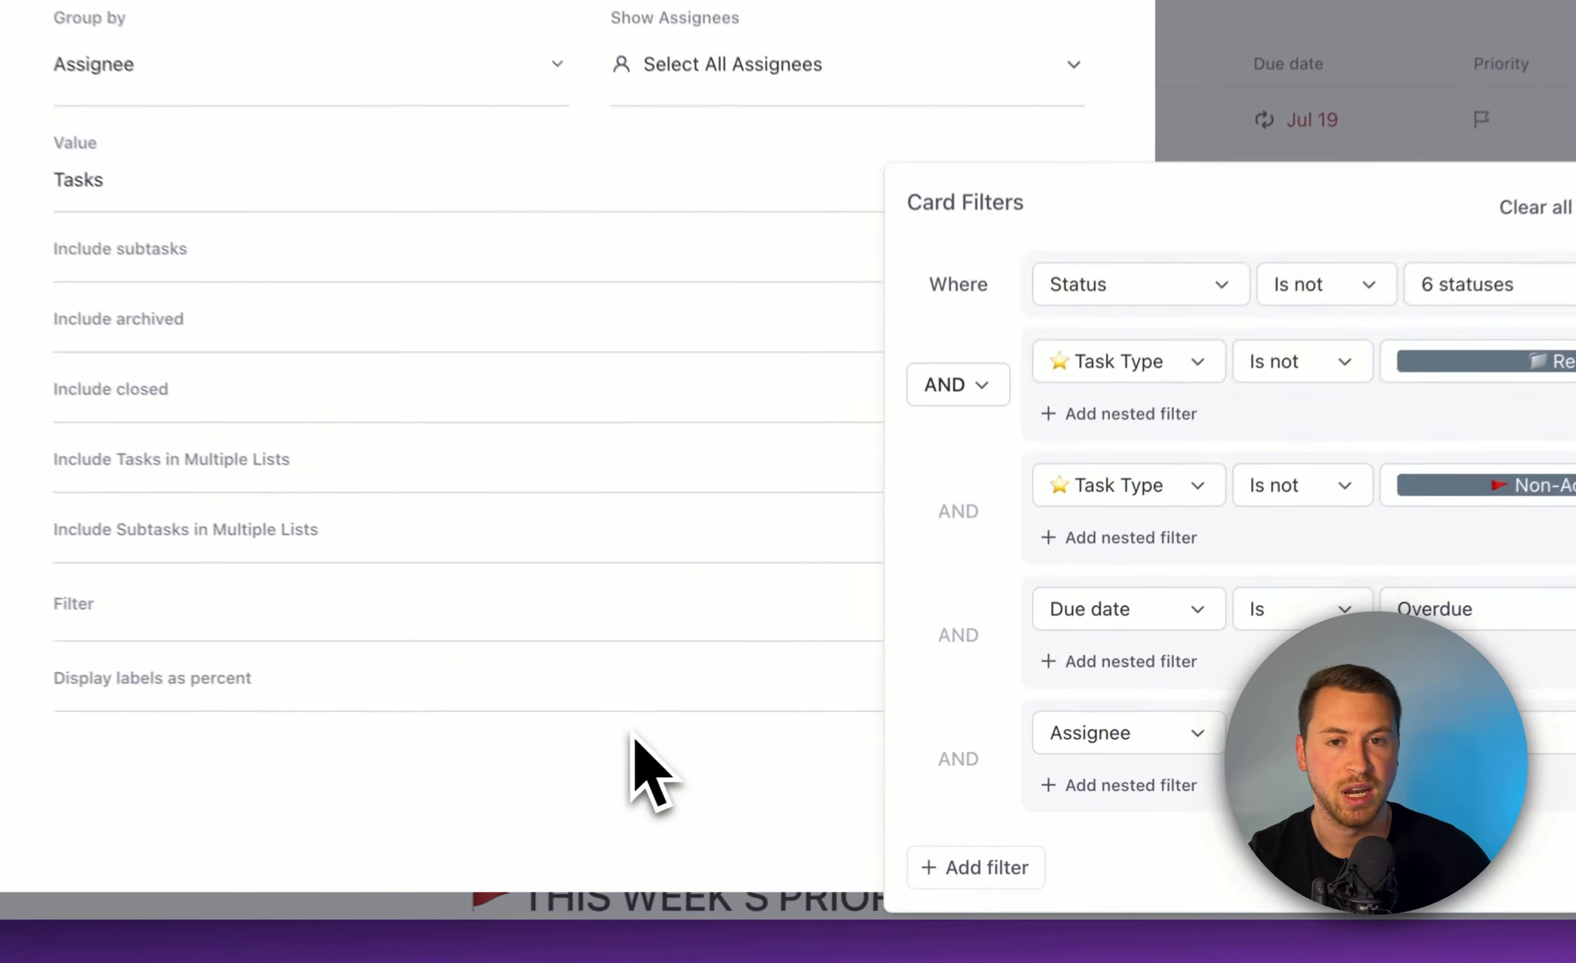
pyautogui.click(817, 758)
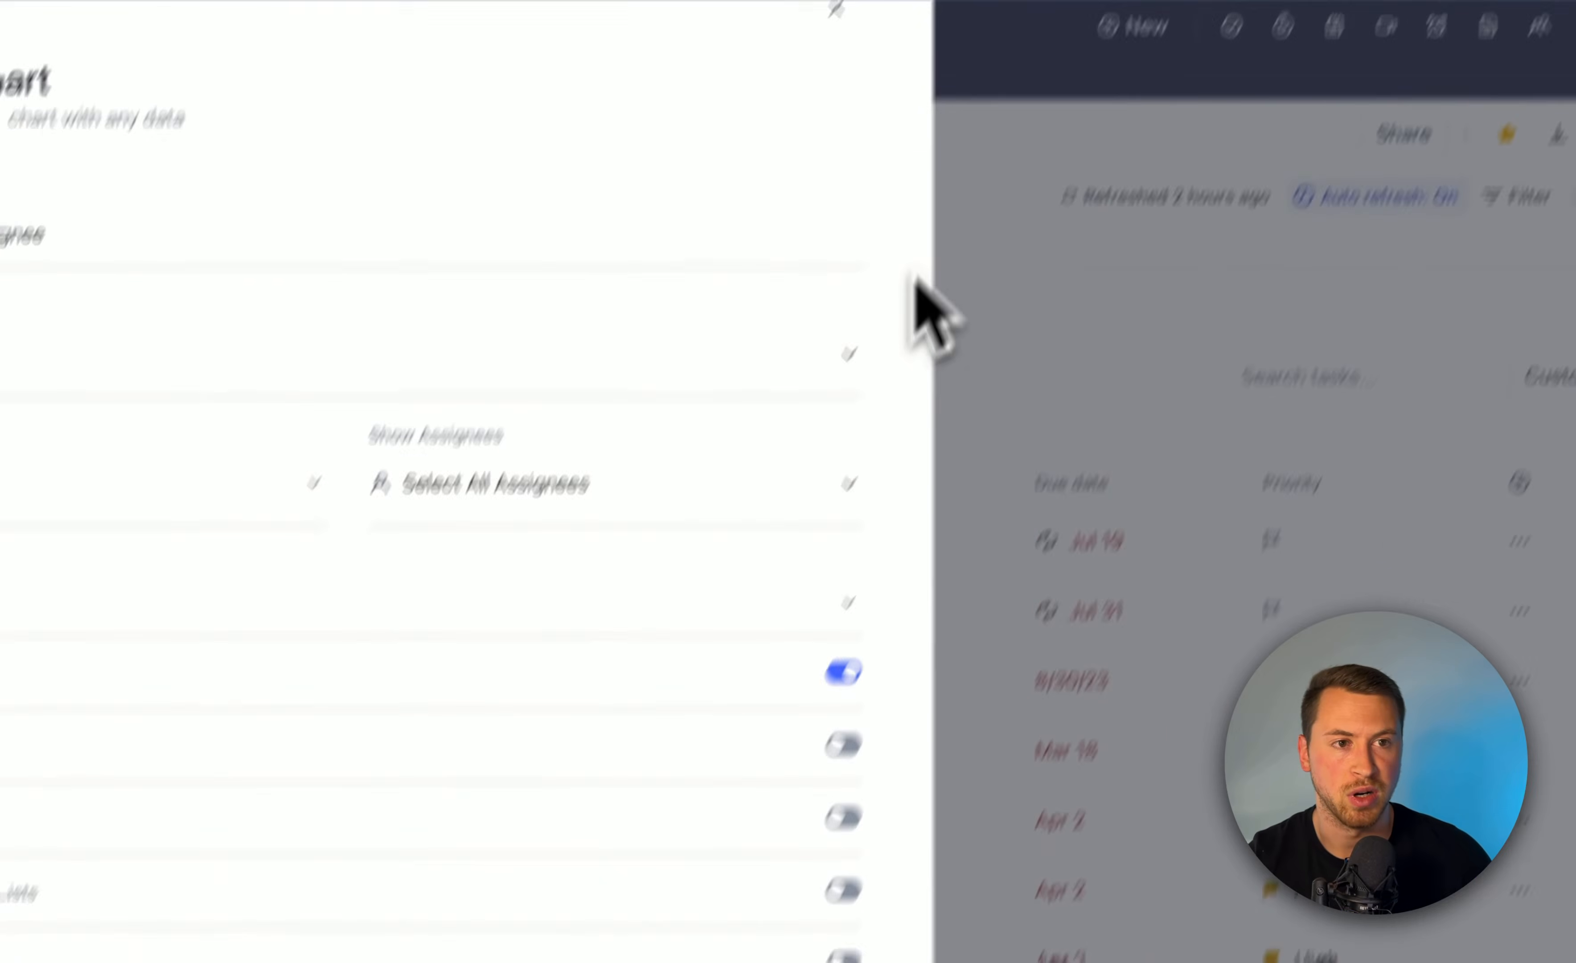
pyautogui.click(956, 211)
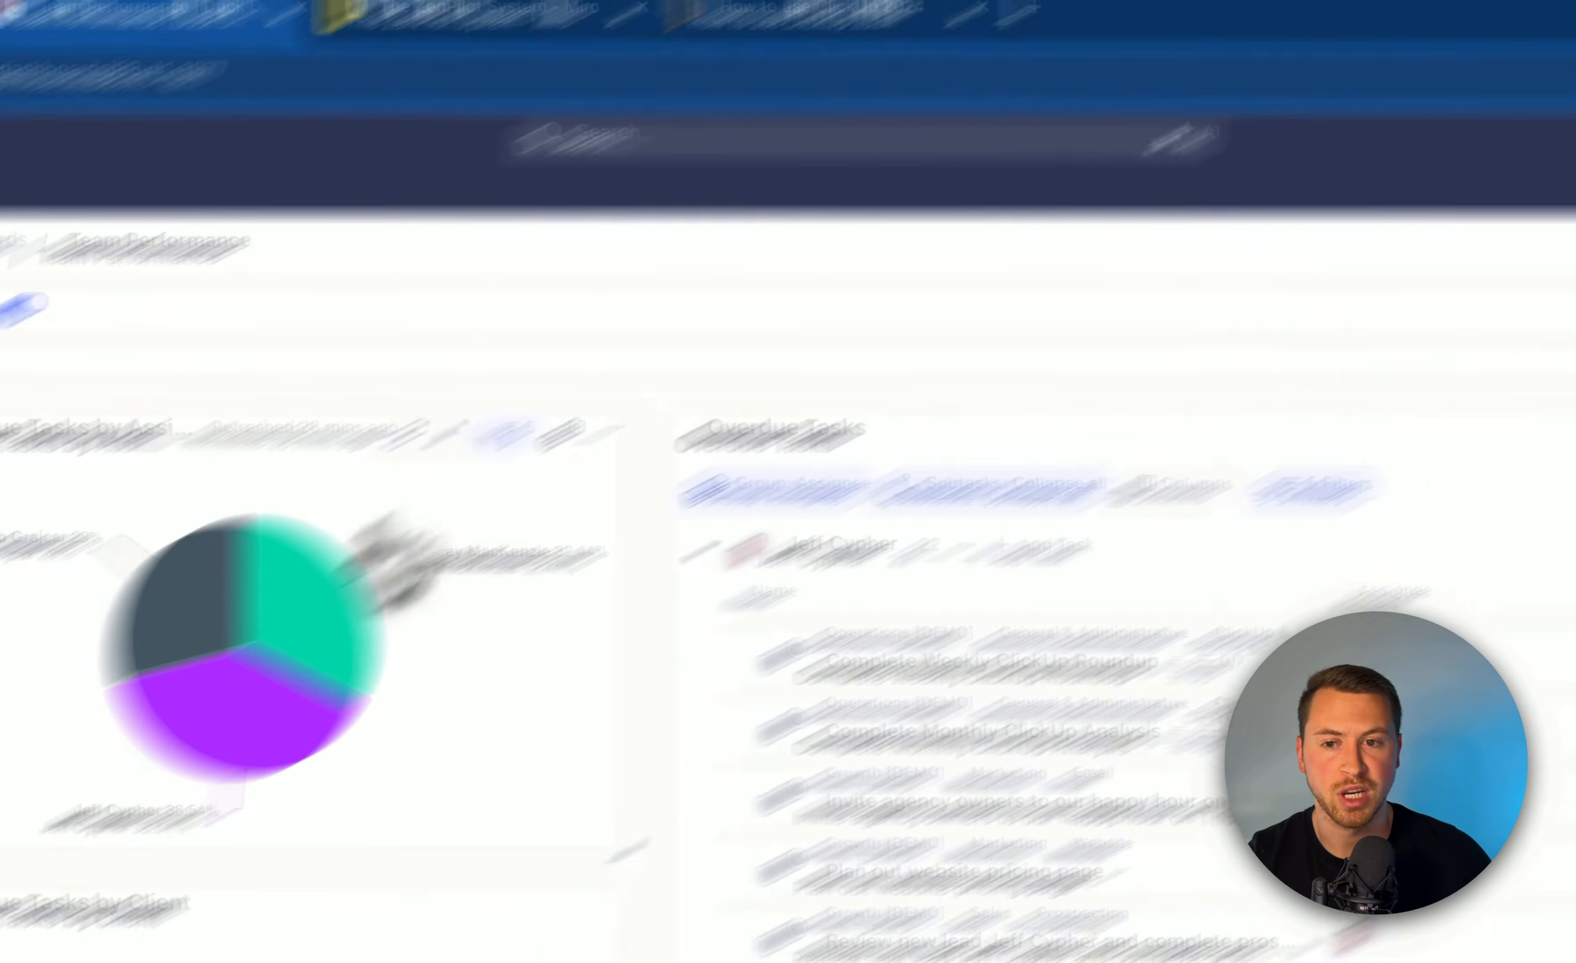
# Step: Inspect the pie chart settings of the Overdue Tasks by Client card
pyautogui.moveTo(608, 293)
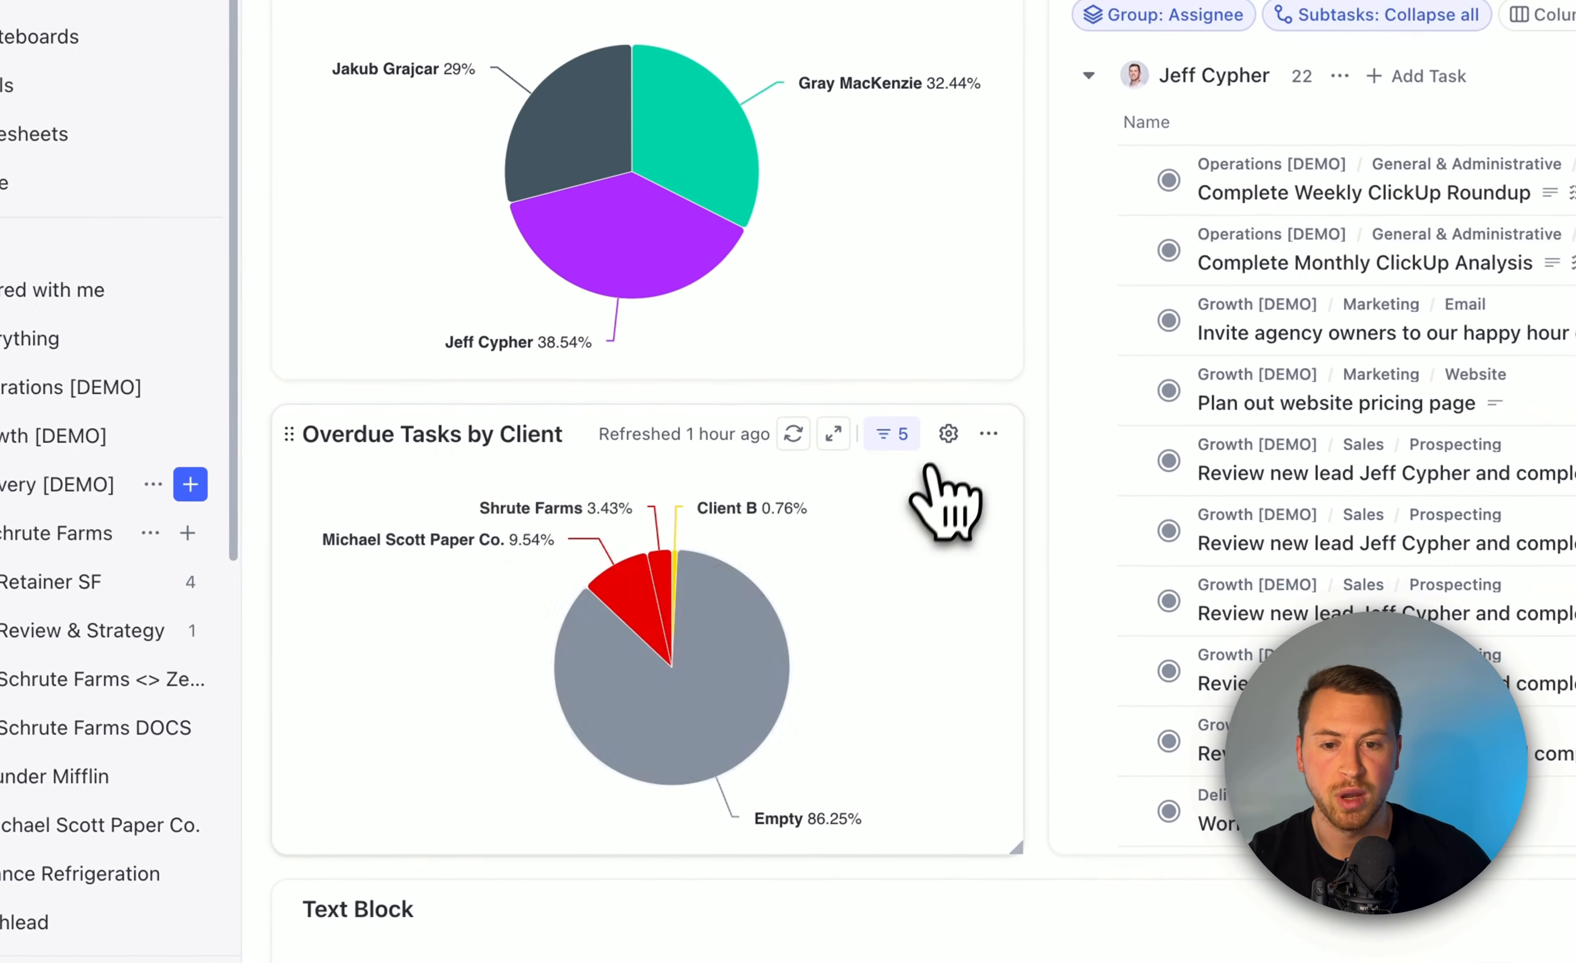
pyautogui.click(947, 433)
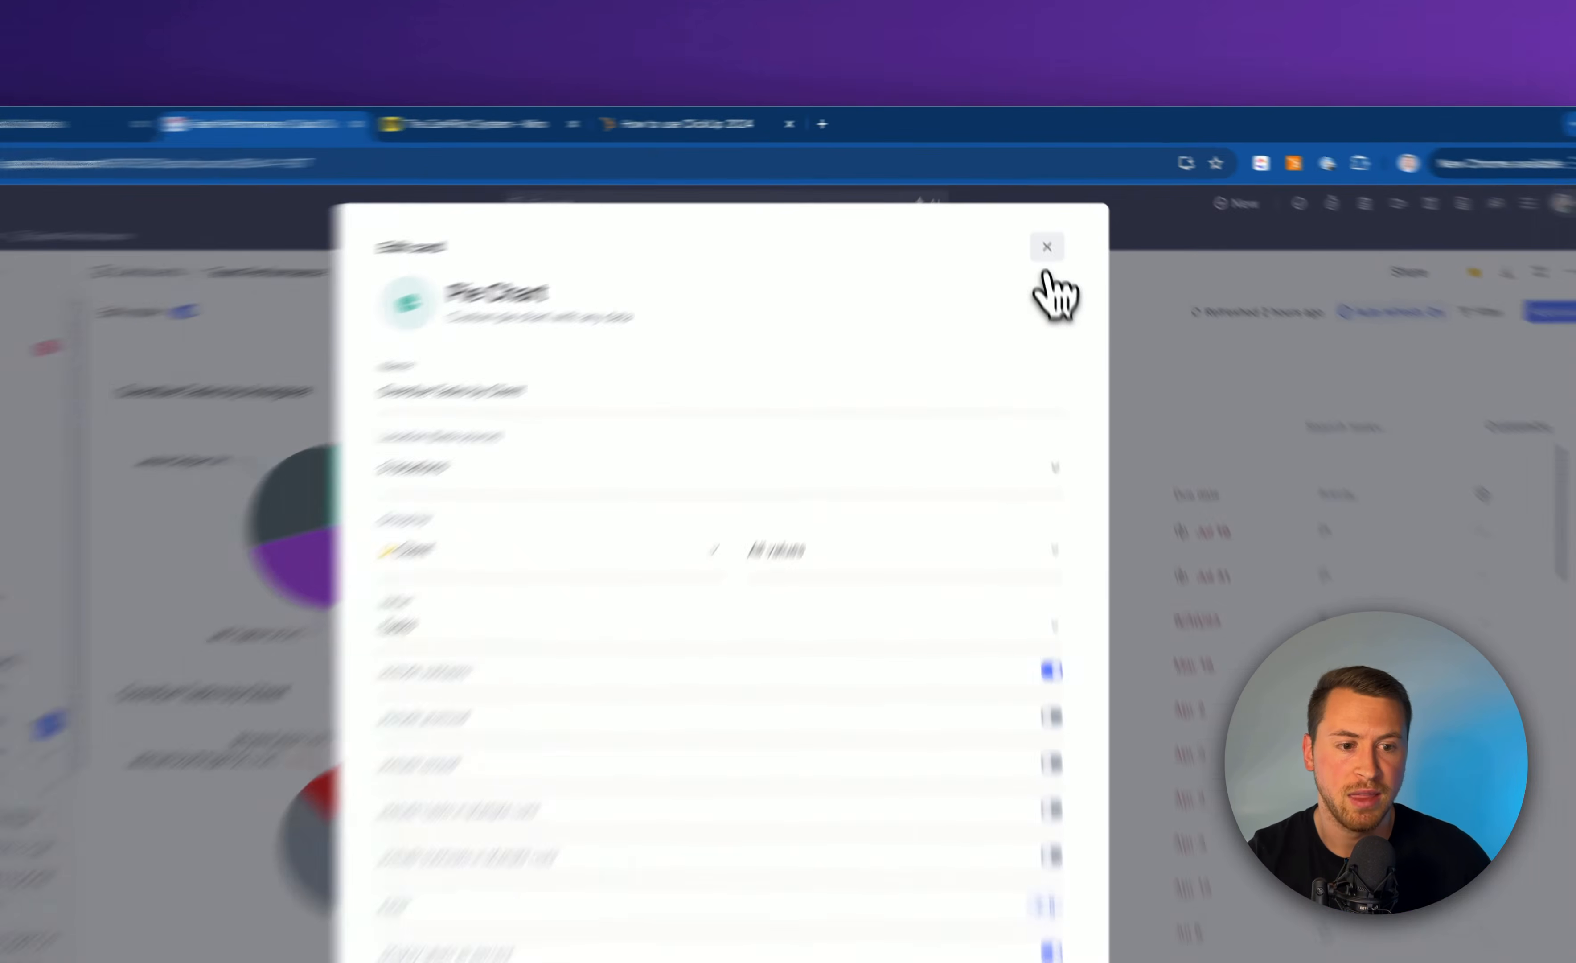
pyautogui.click(1047, 249)
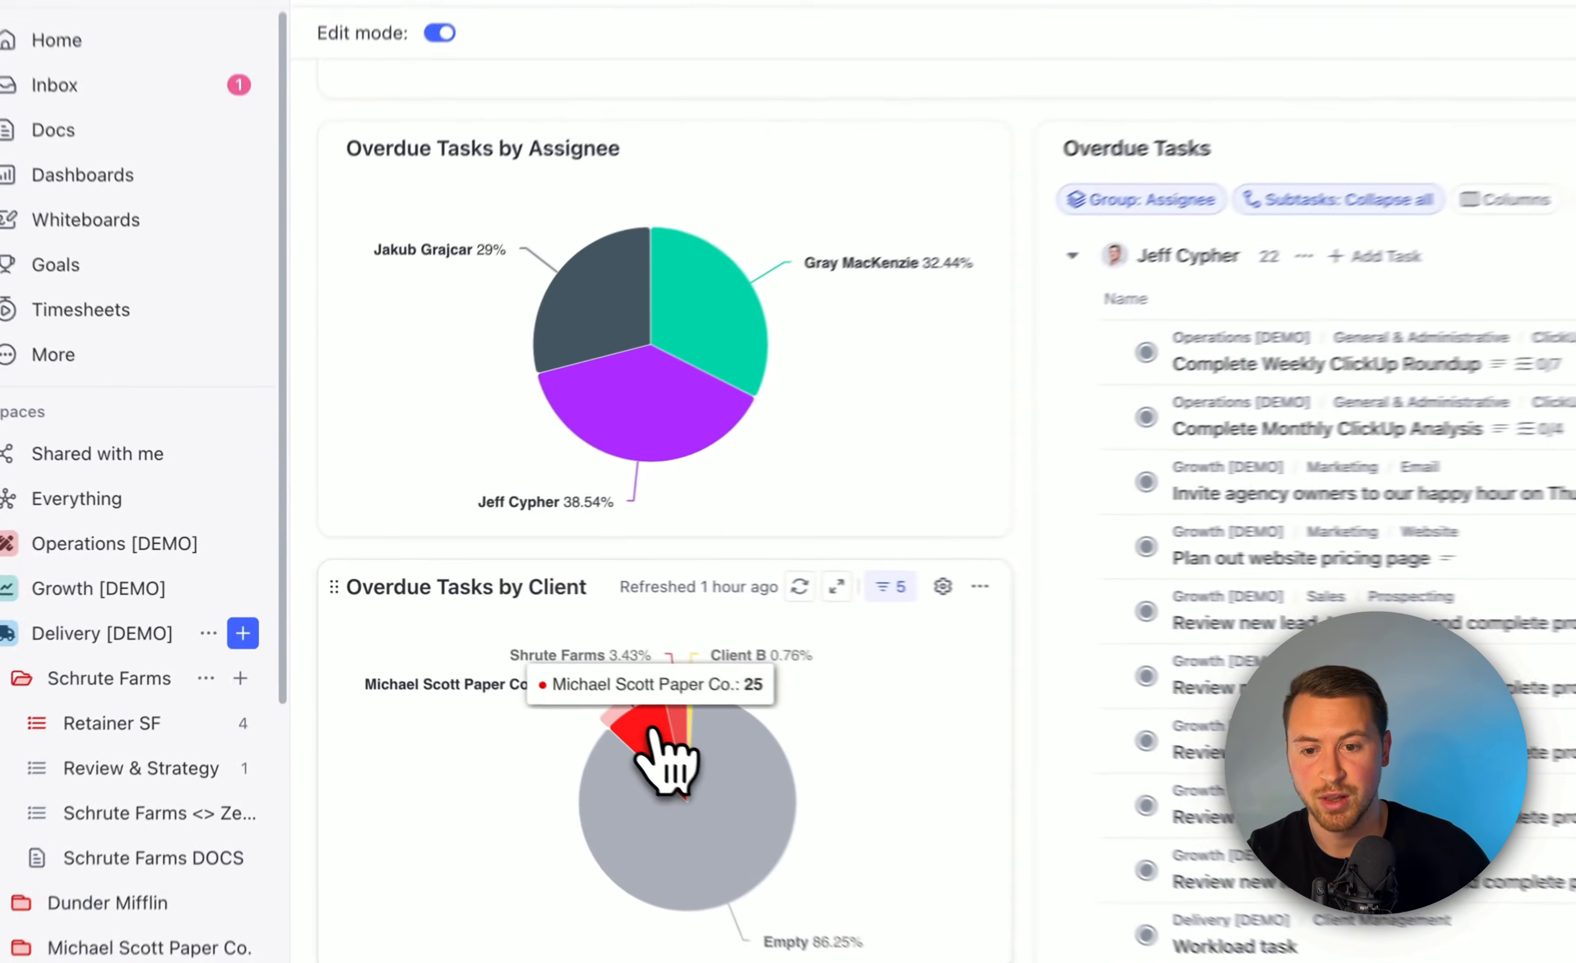
# Step: Inspect the tasks behind the Michael Scott Paper Co. slice of the Overdue Tasks by Client chart and look over the Overdue Tasks list
pyautogui.click(473, 642)
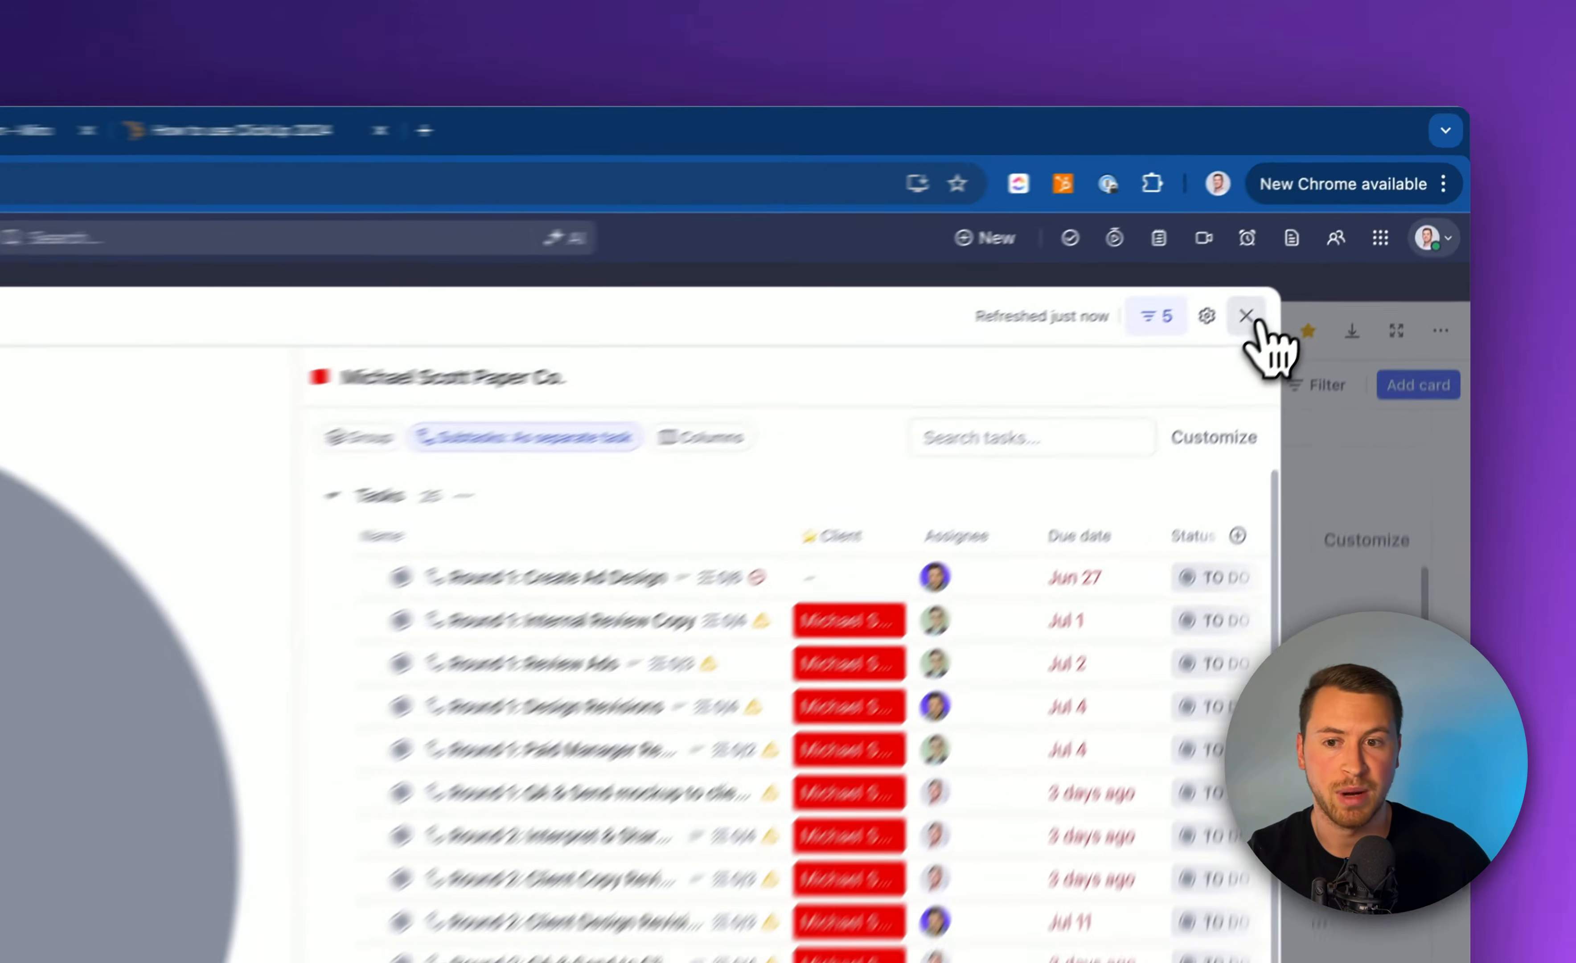
pyautogui.click(1339, 228)
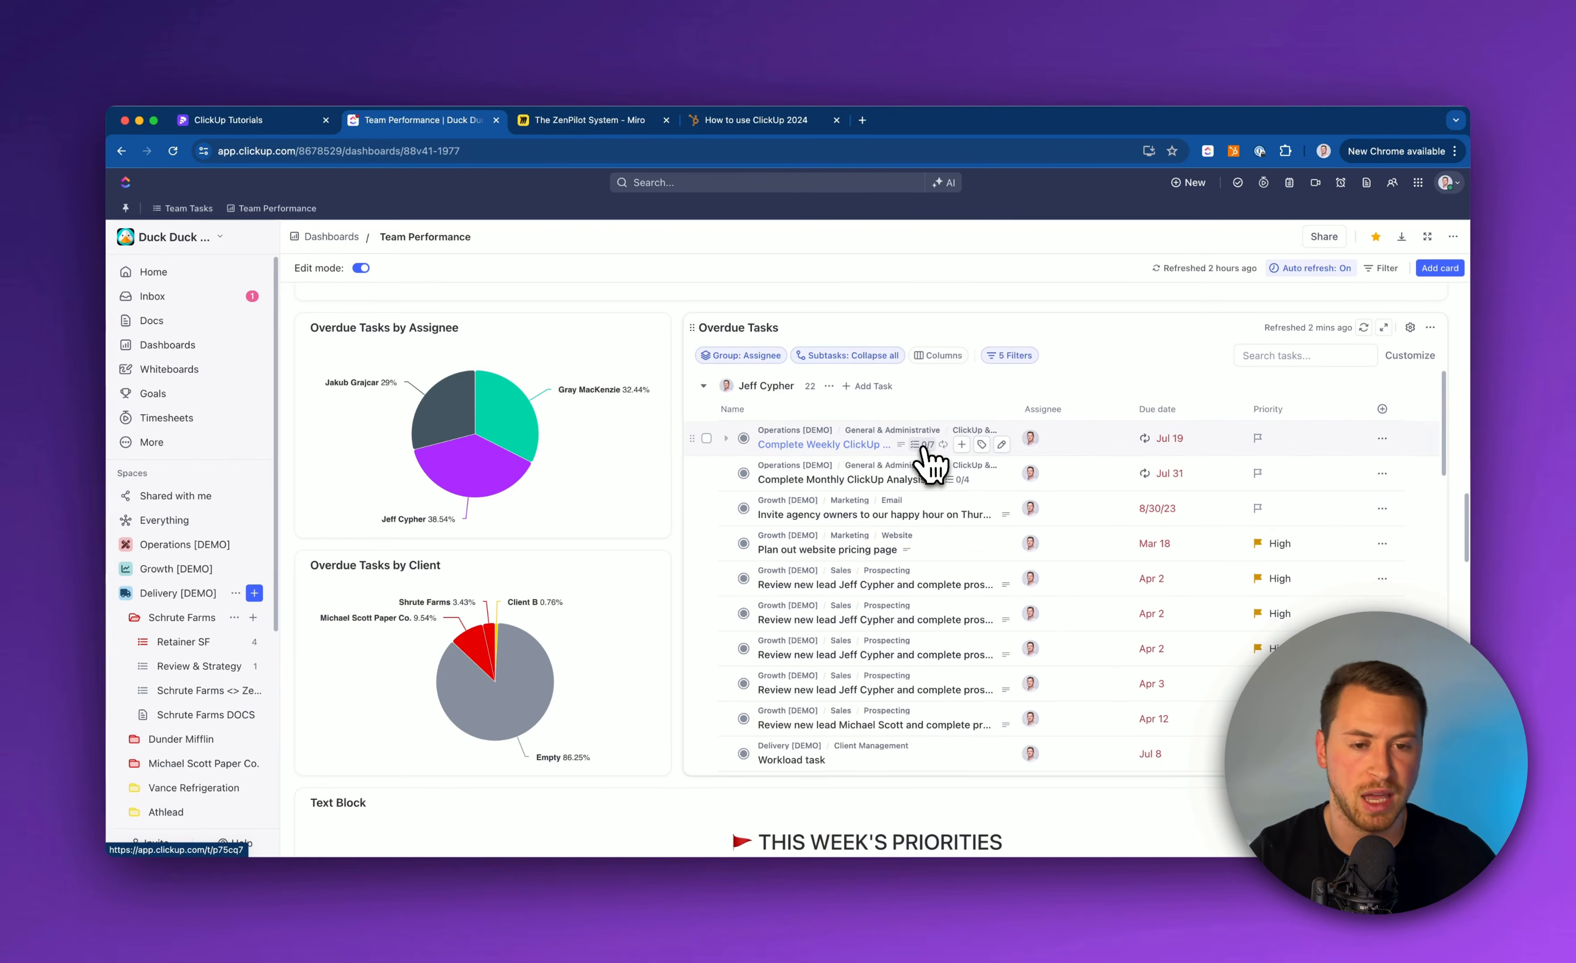
pyautogui.scroll(-1, 921, 467)
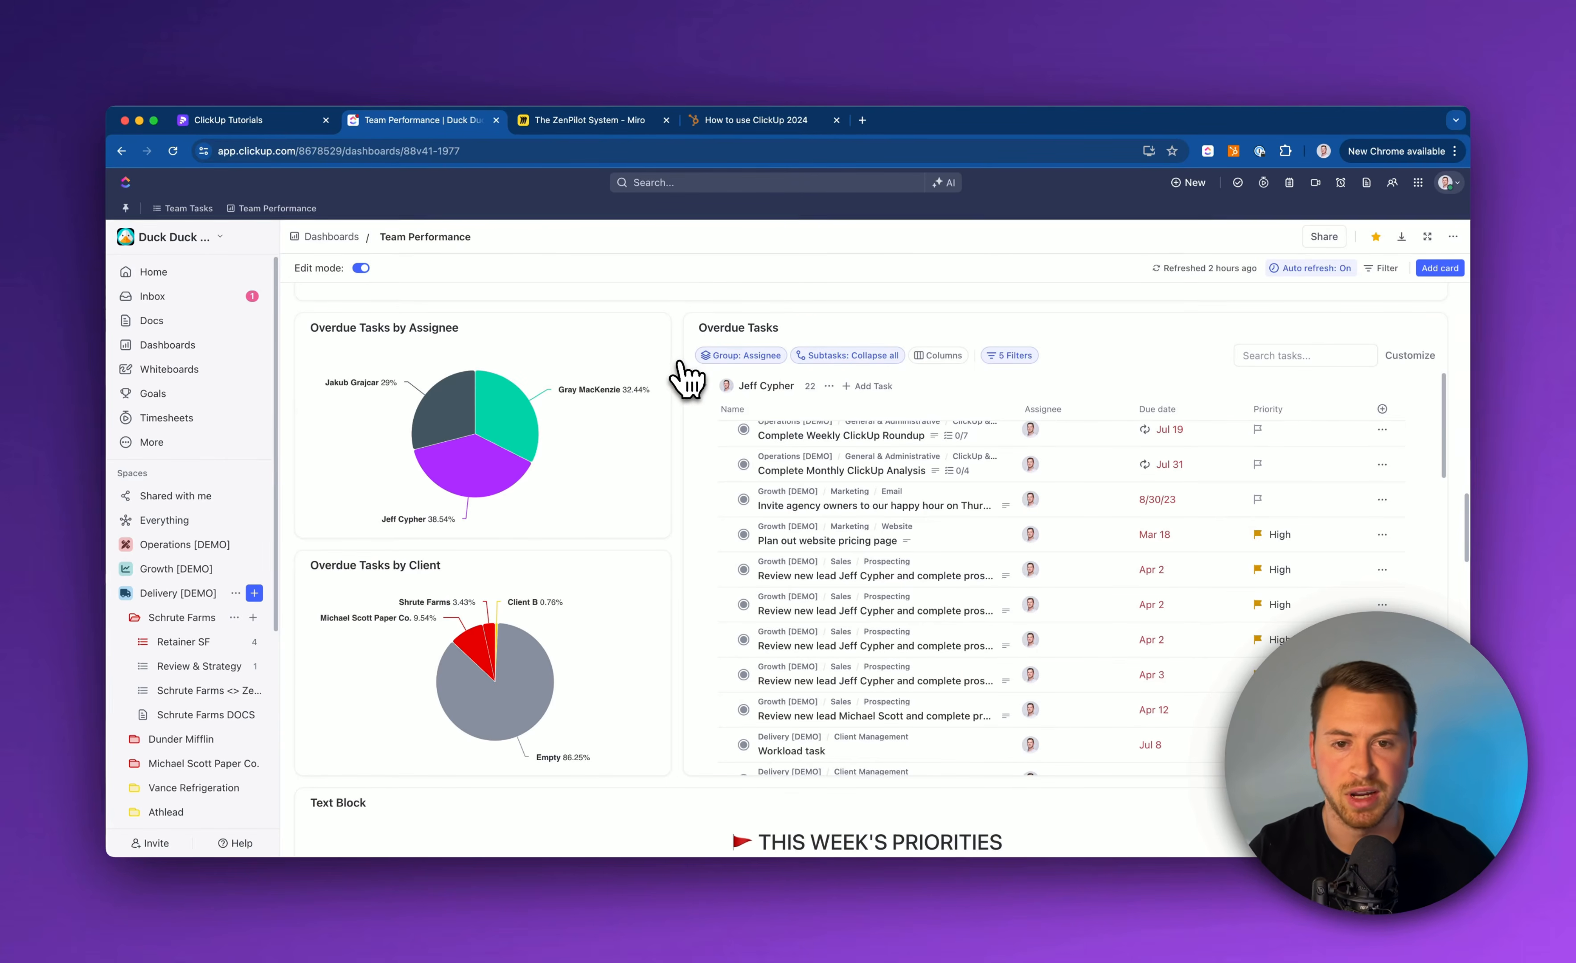
pyautogui.scroll(-1, 684, 381)
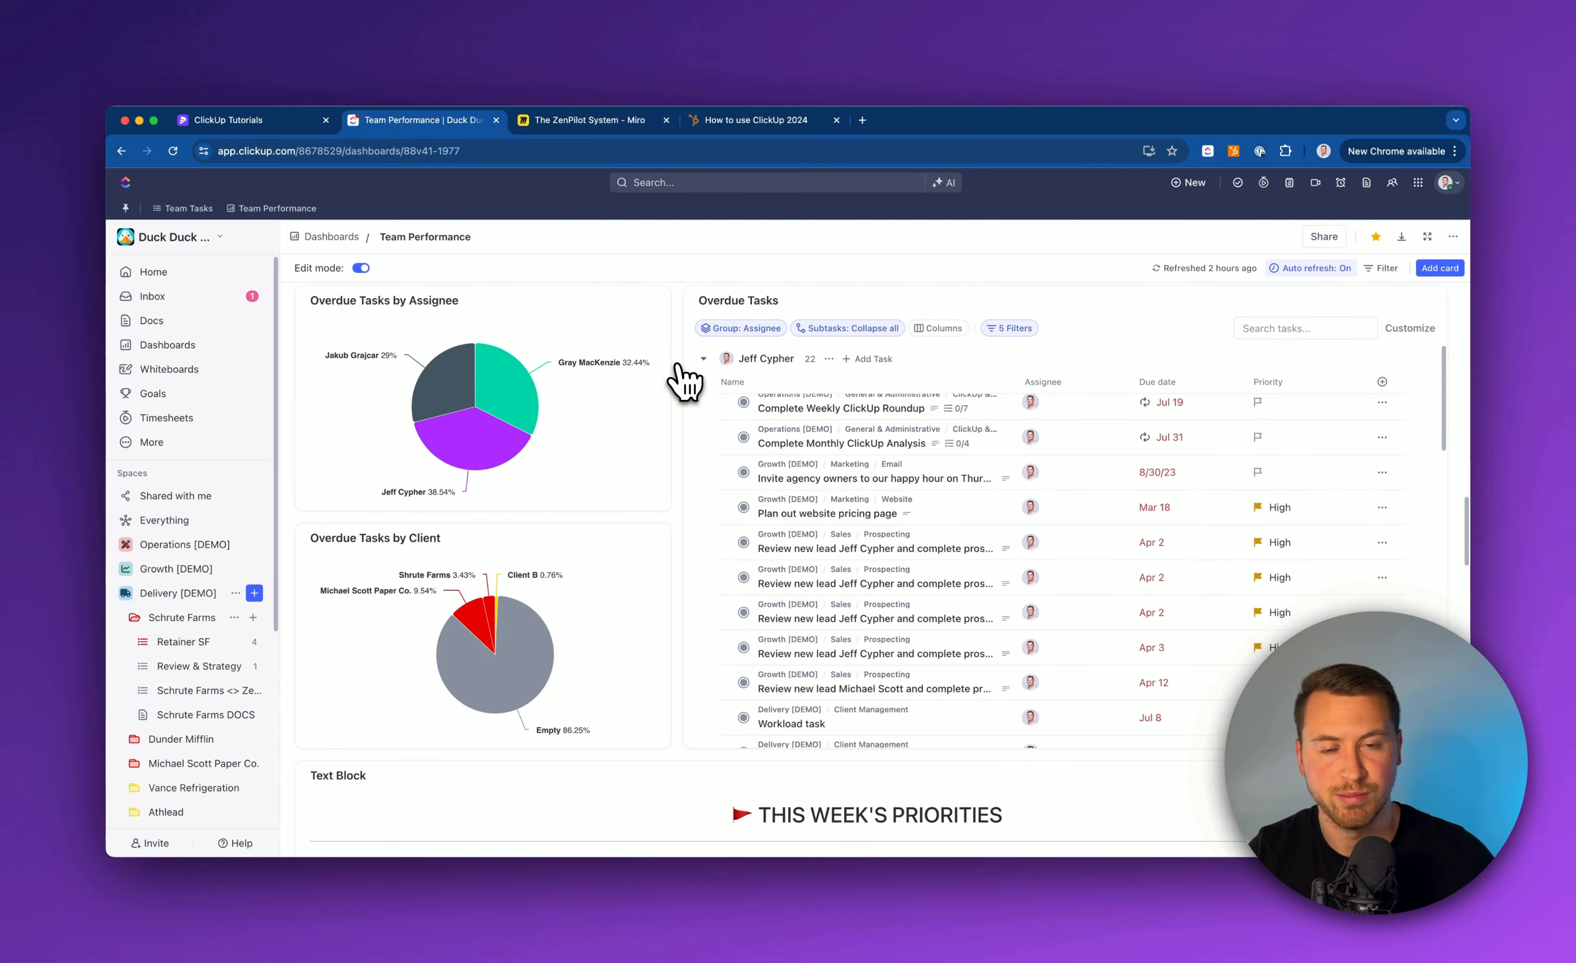
pyautogui.scroll(1, 681, 382)
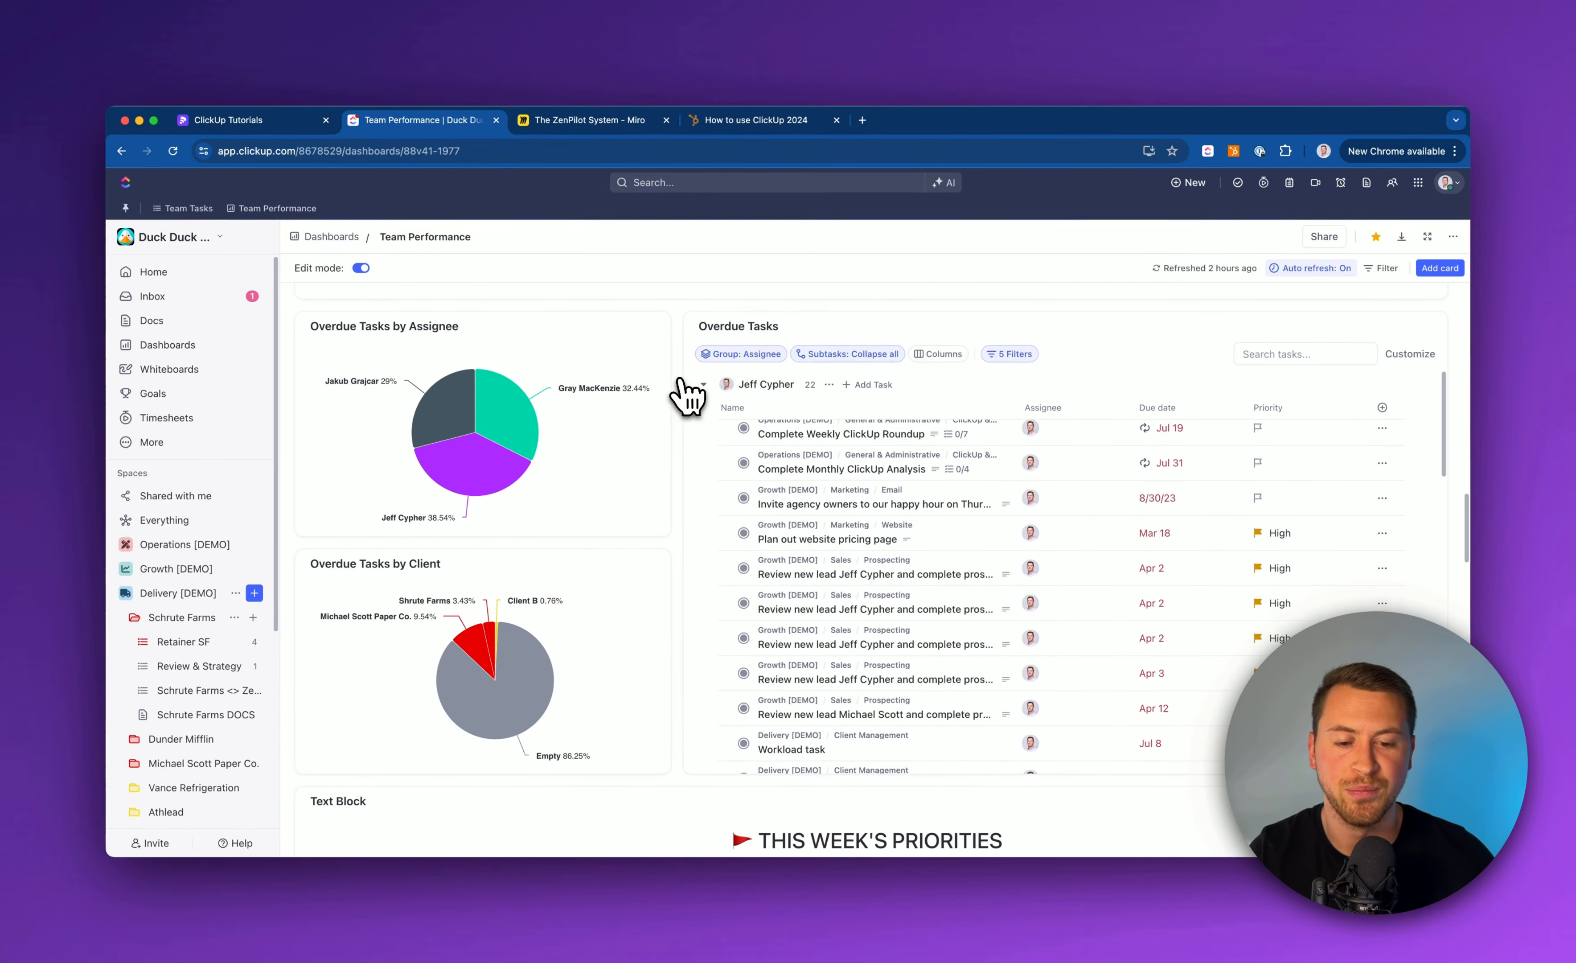
pyautogui.scroll(-1, 686, 394)
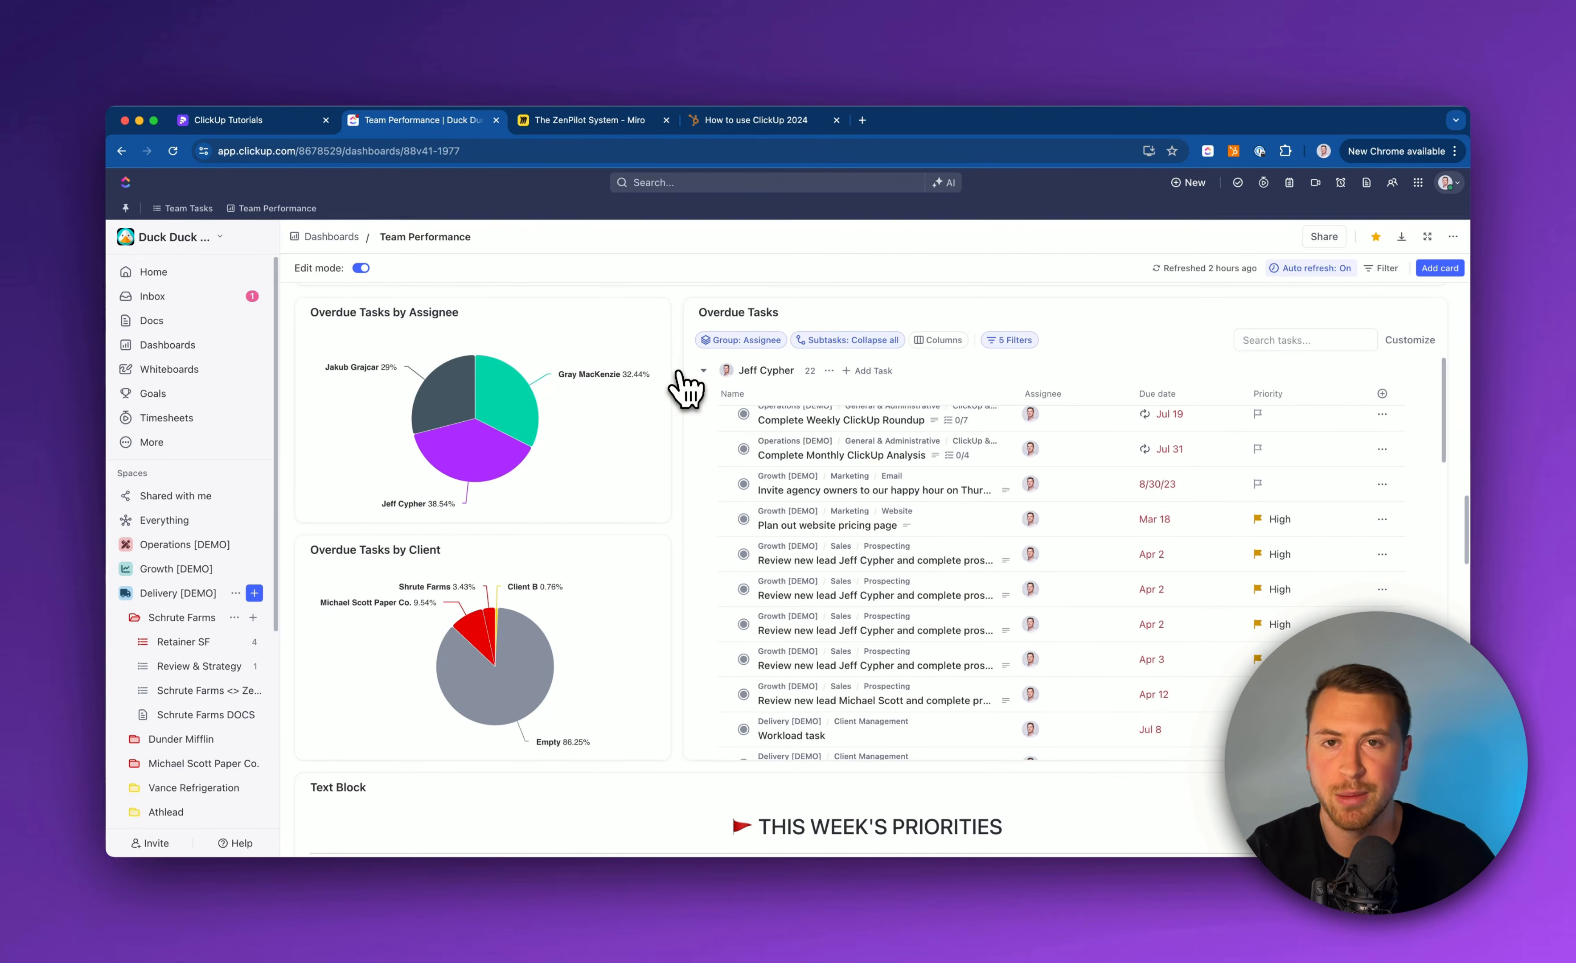
# Step: Review the This Week's Priorities section, from its heading and planned hours charts down to the embedded Delivery workload view
pyautogui.scroll(-10, 680, 391)
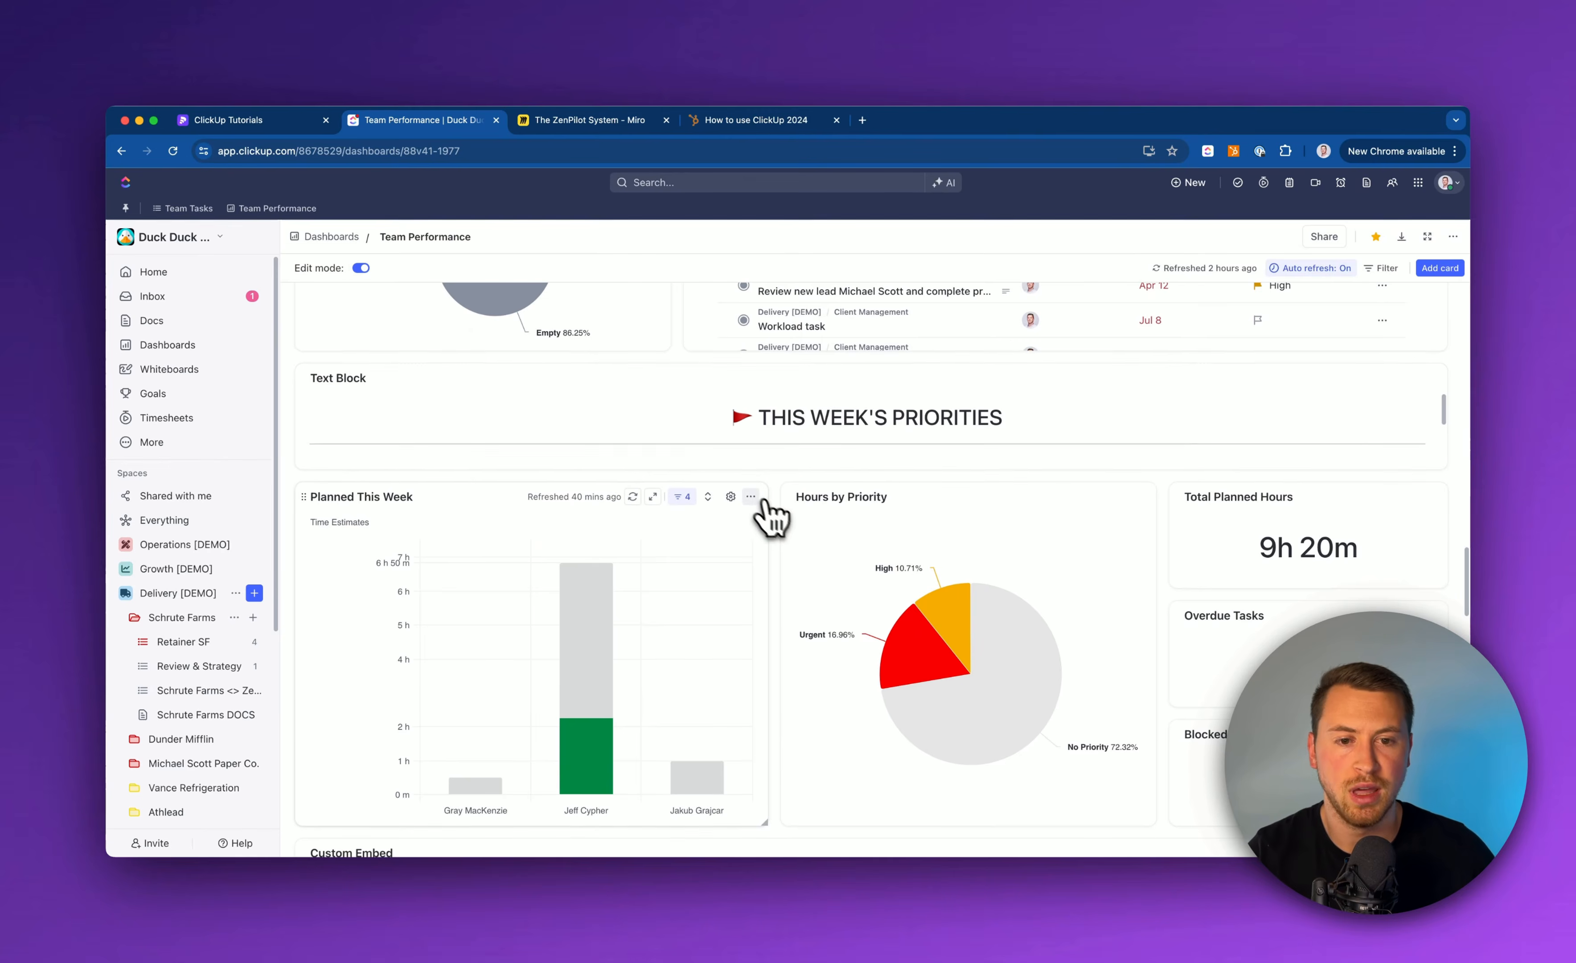
pyautogui.scroll(-4, 783, 518)
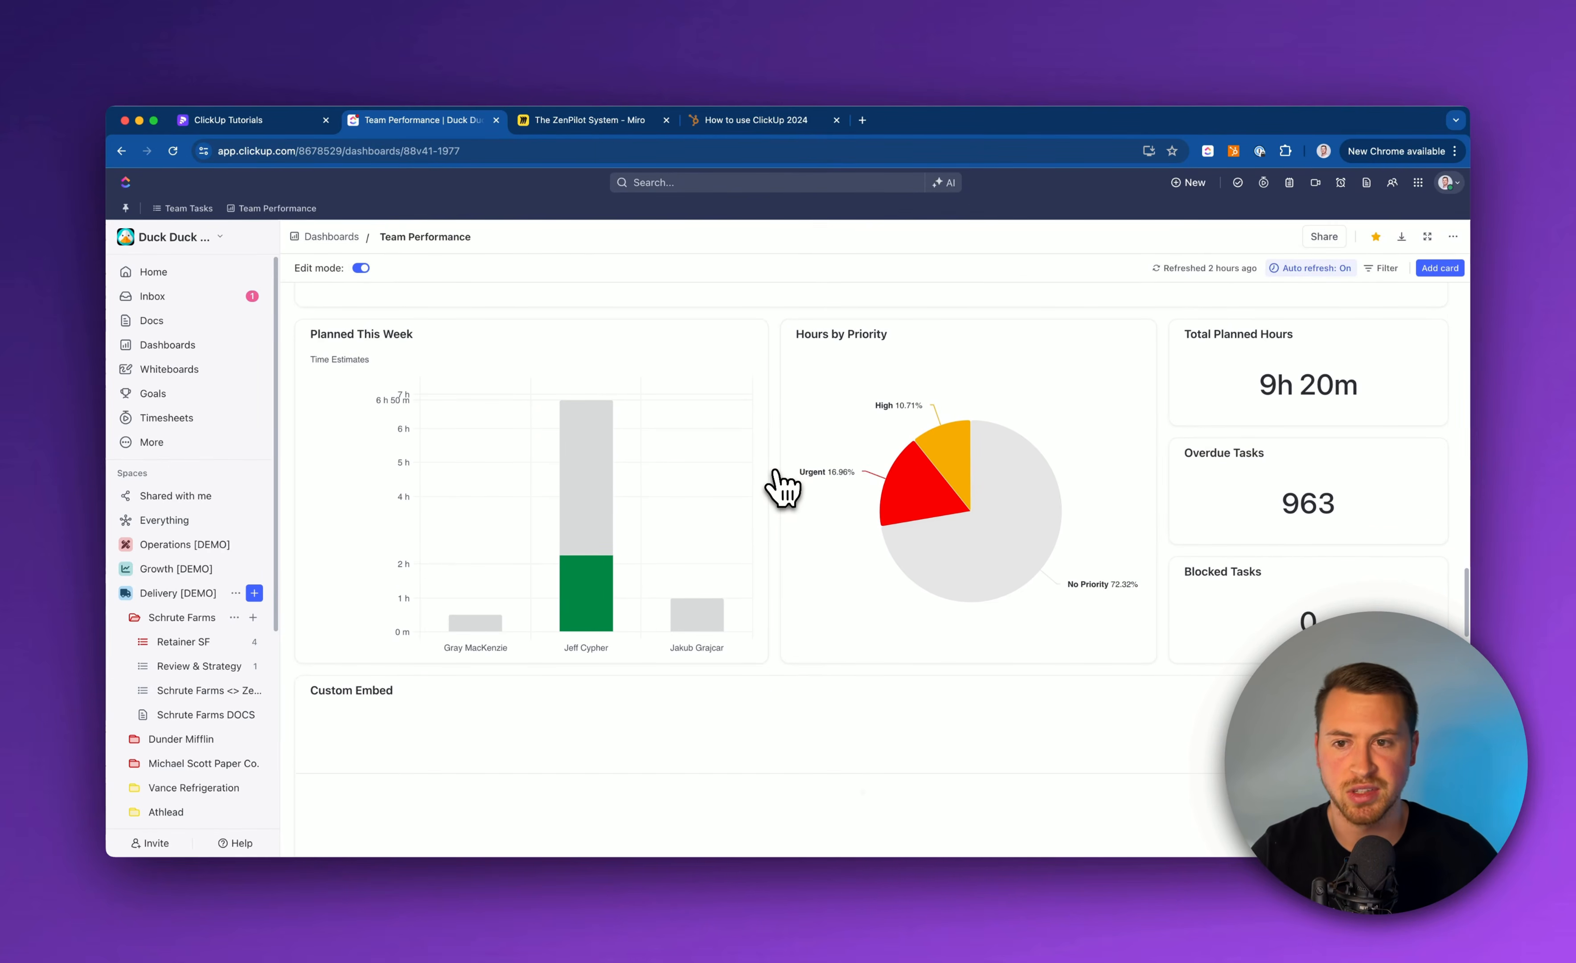
pyautogui.scroll(-5, 780, 485)
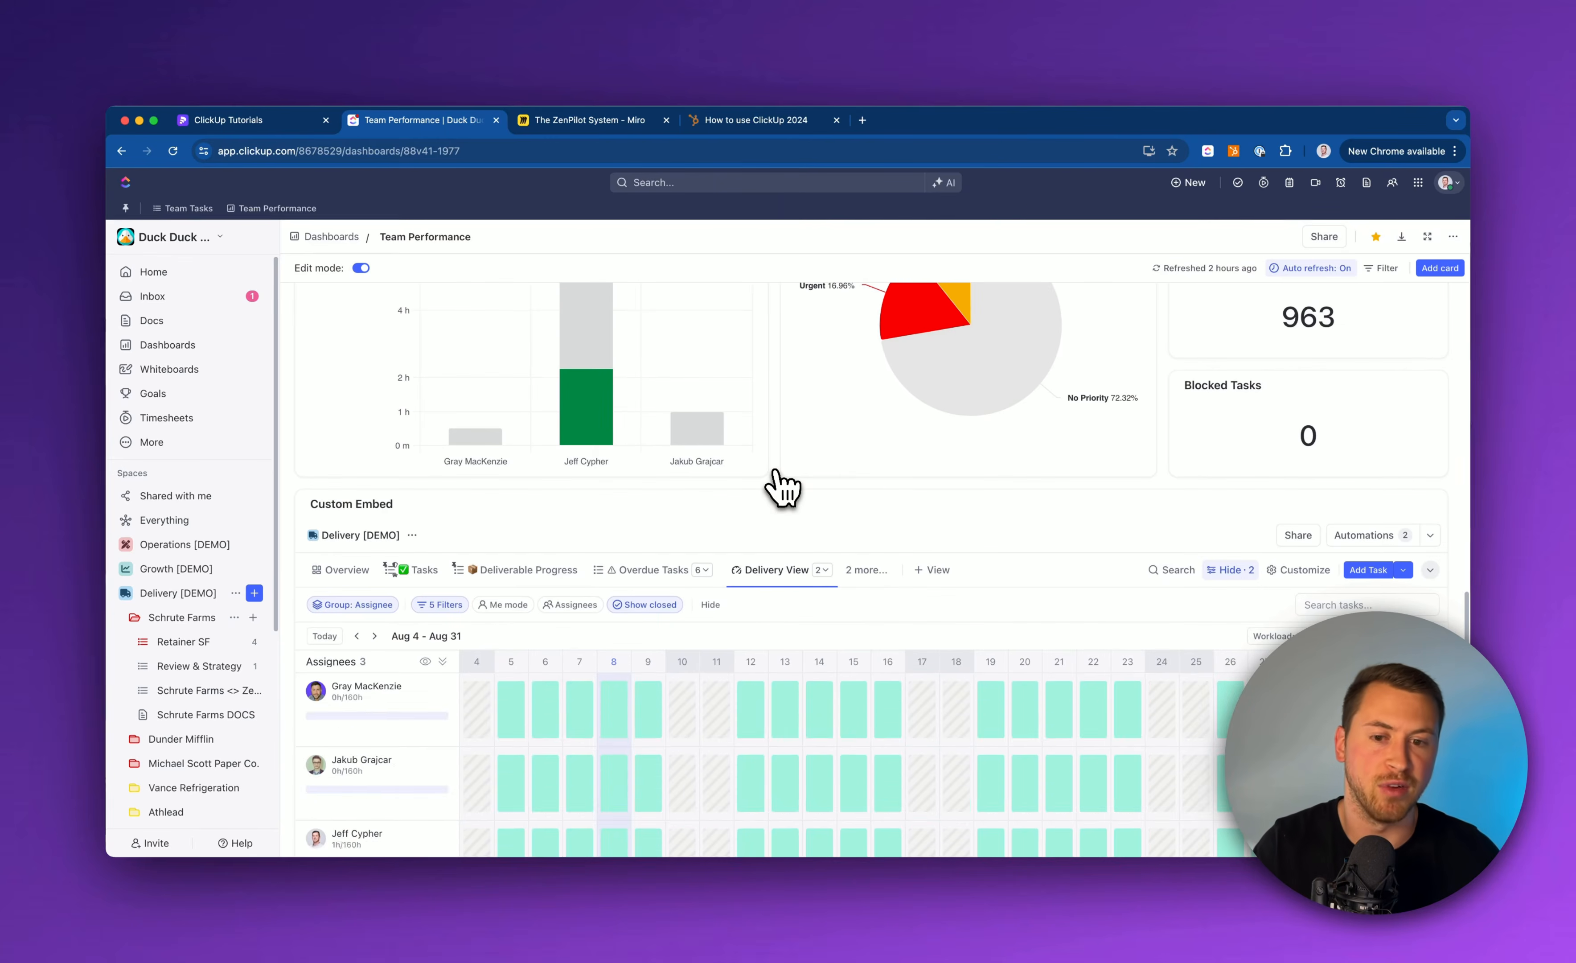
pyautogui.scroll(10, 783, 485)
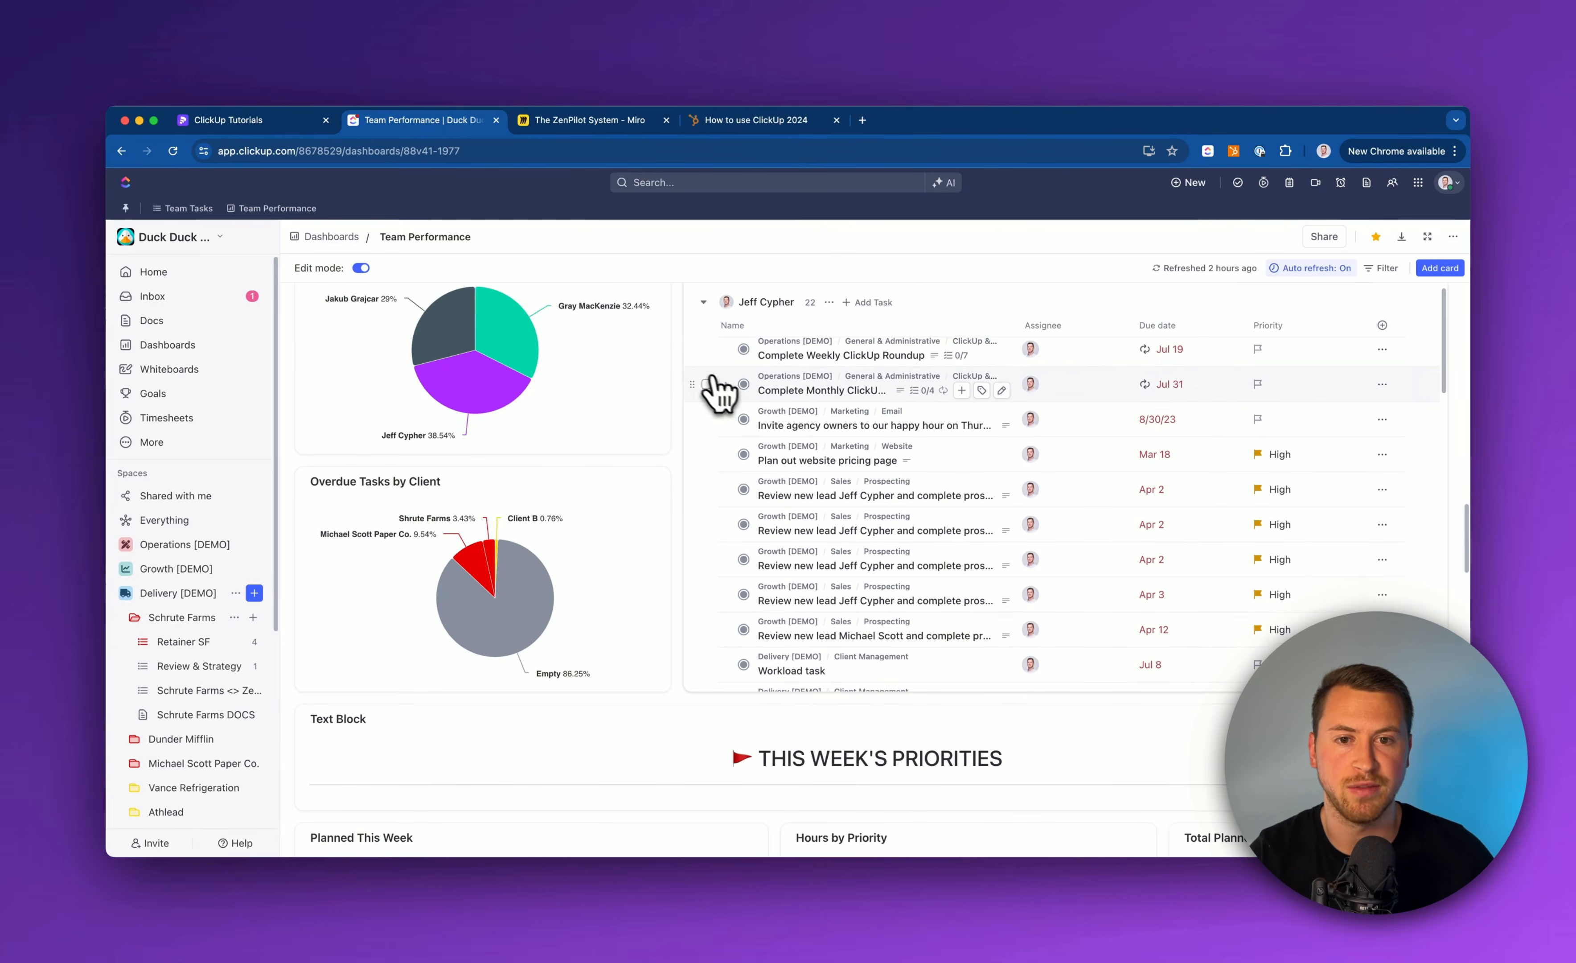
pyautogui.scroll(3, 690, 398)
pyautogui.scroll(-7, 687, 529)
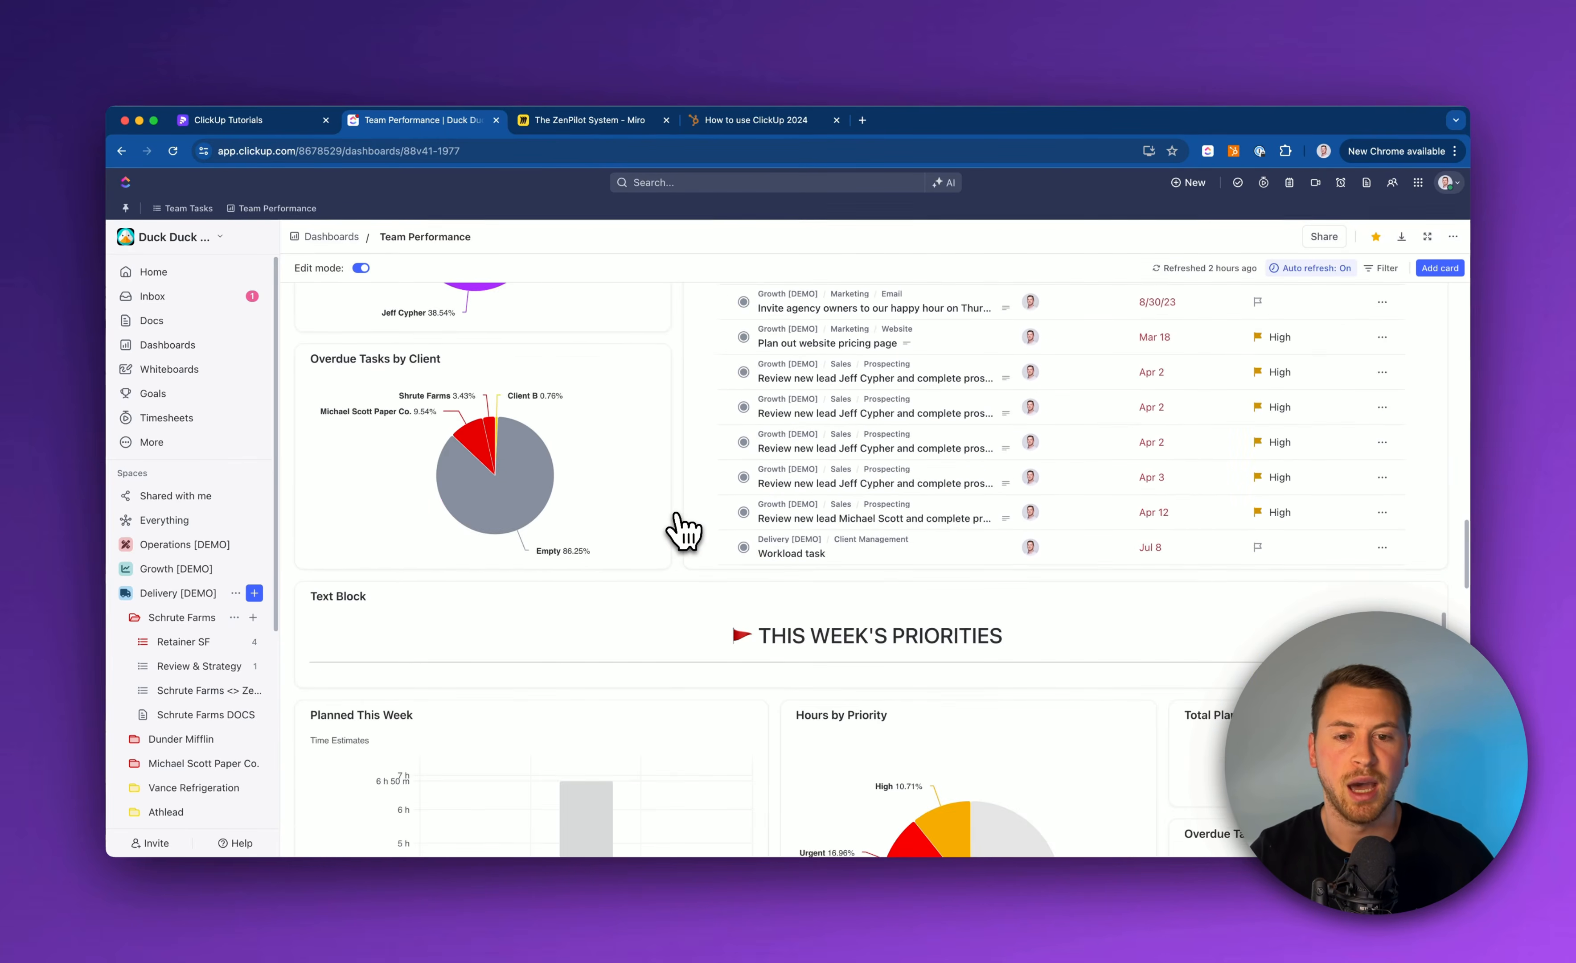
pyautogui.scroll(-2, 679, 531)
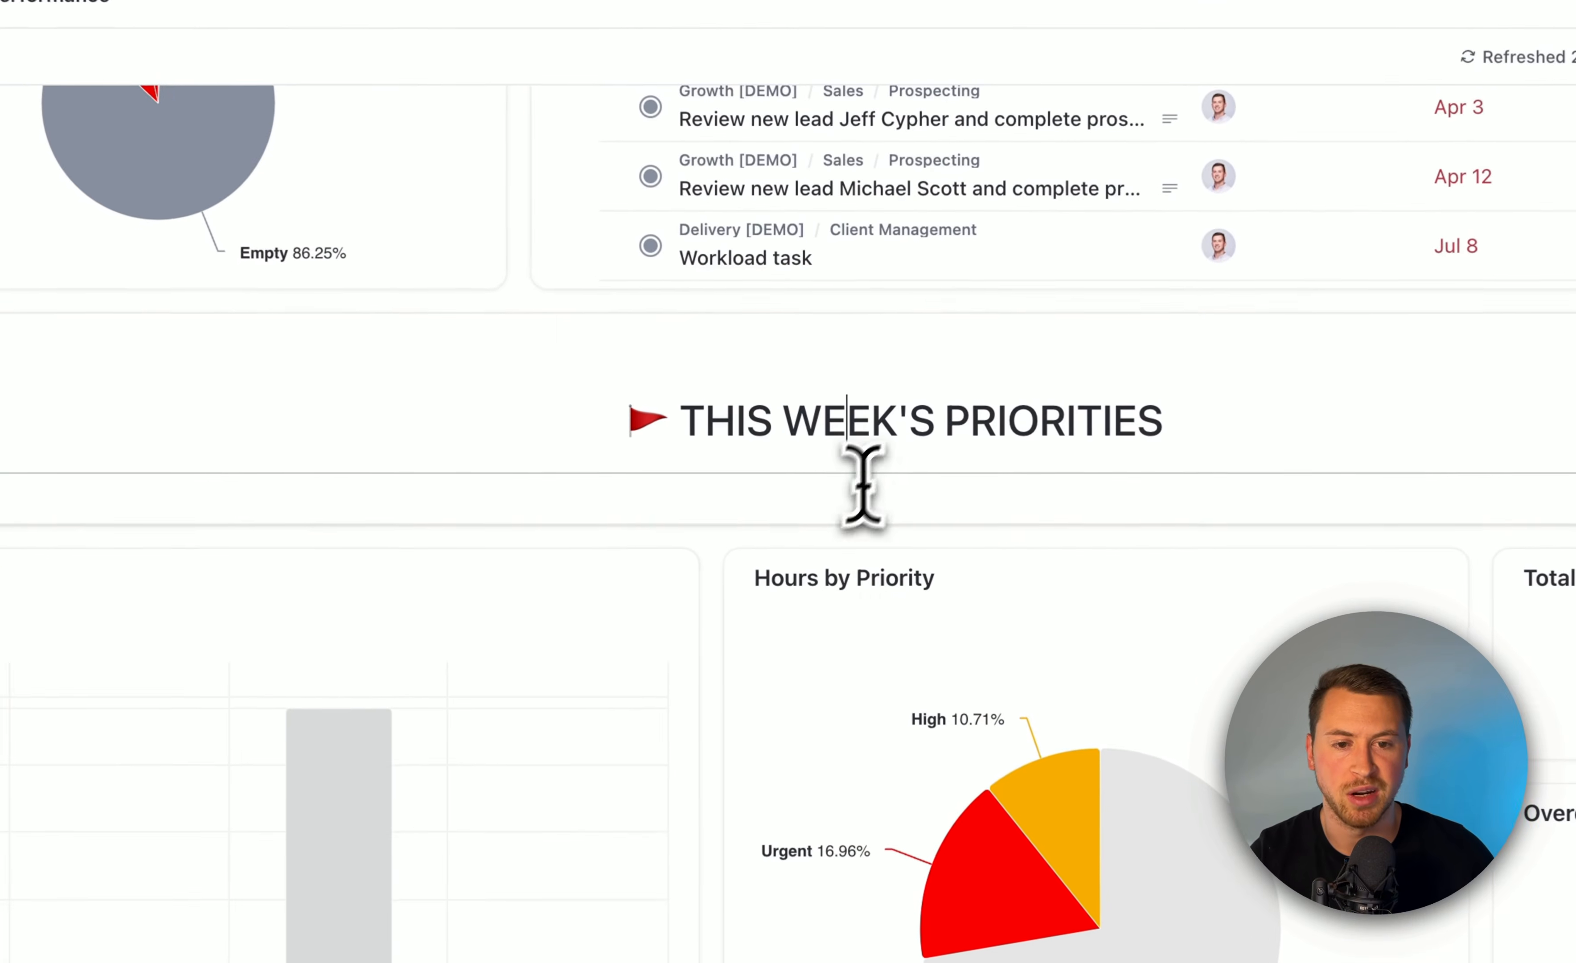
pyautogui.scroll(-2, 698, 590)
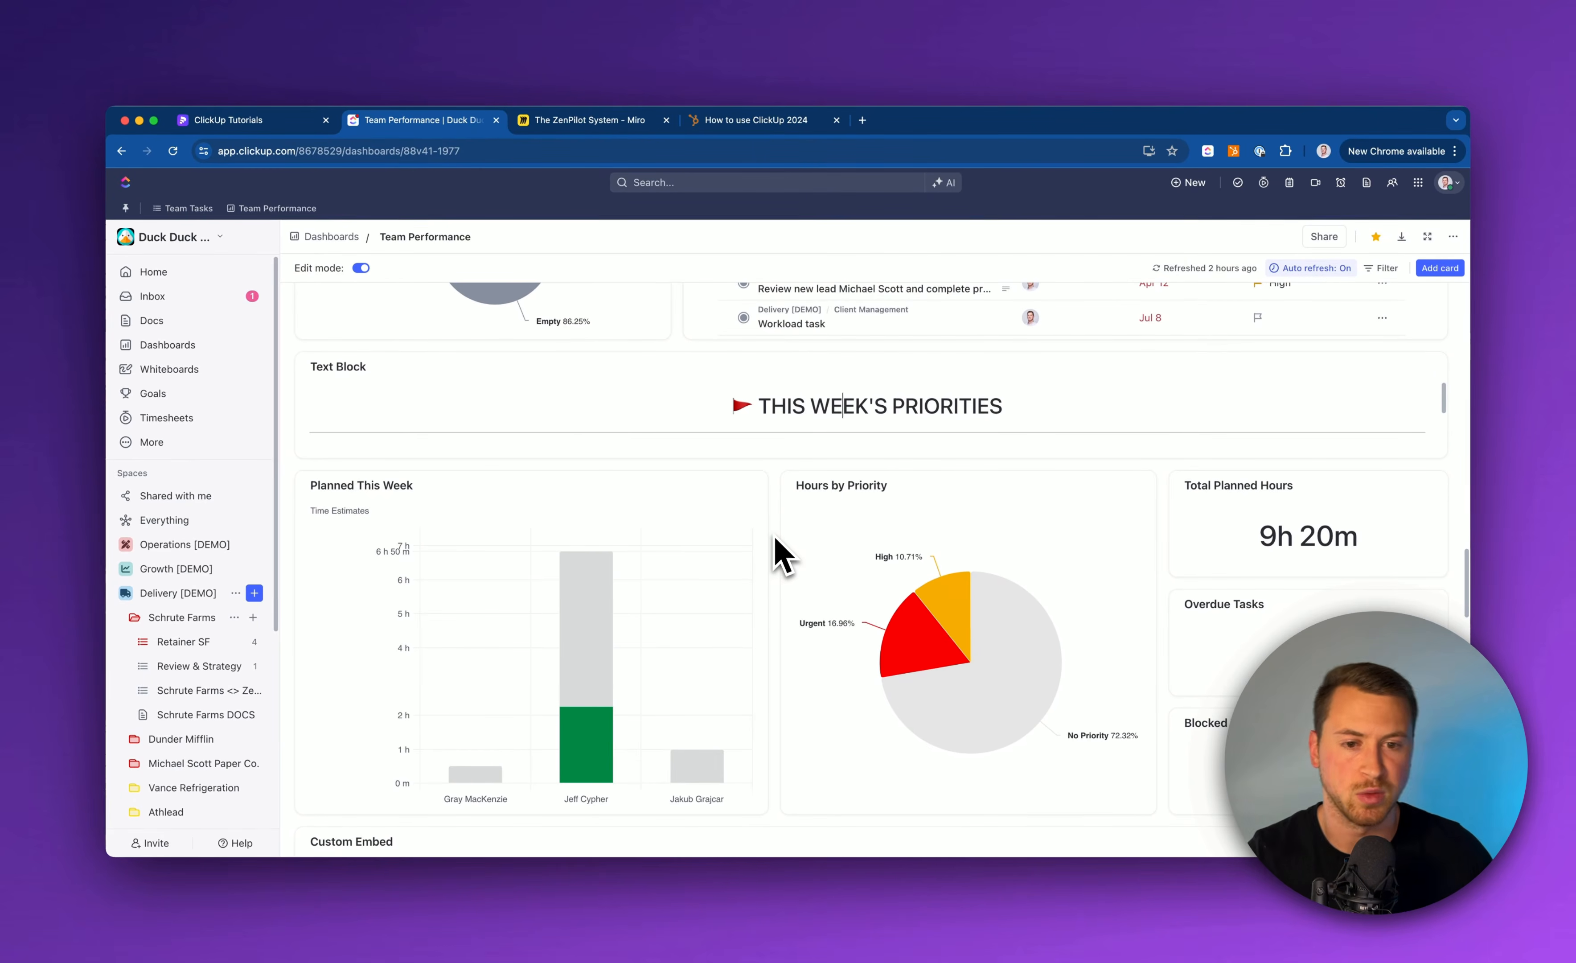
pyautogui.scroll(-2, 783, 549)
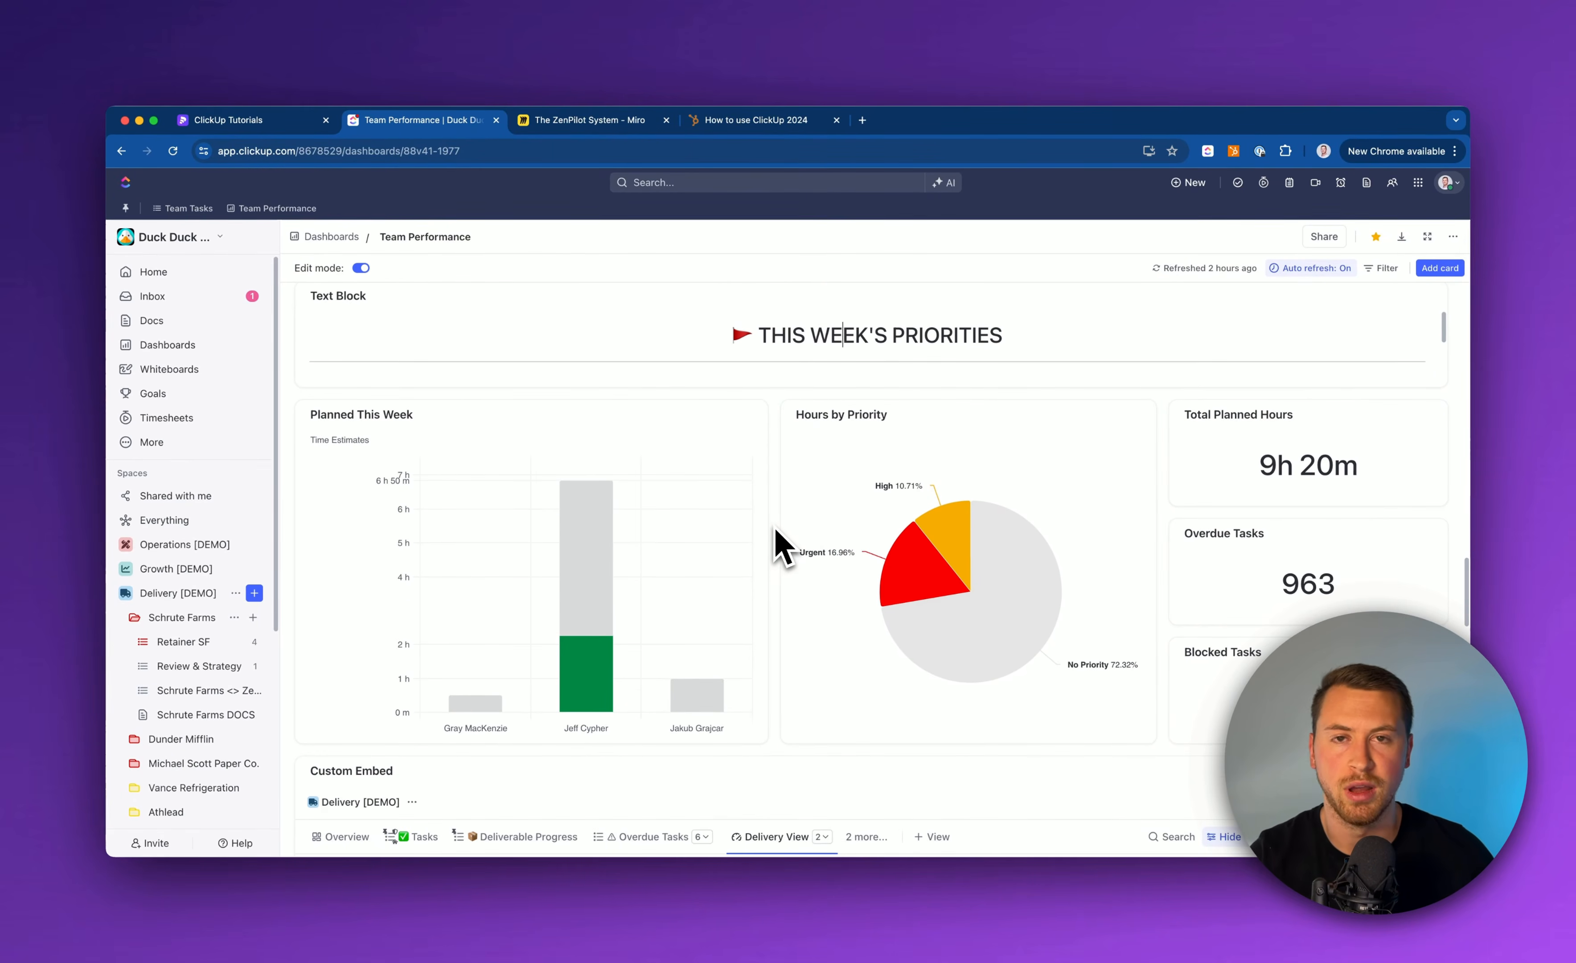
pyautogui.scroll(-1, 784, 542)
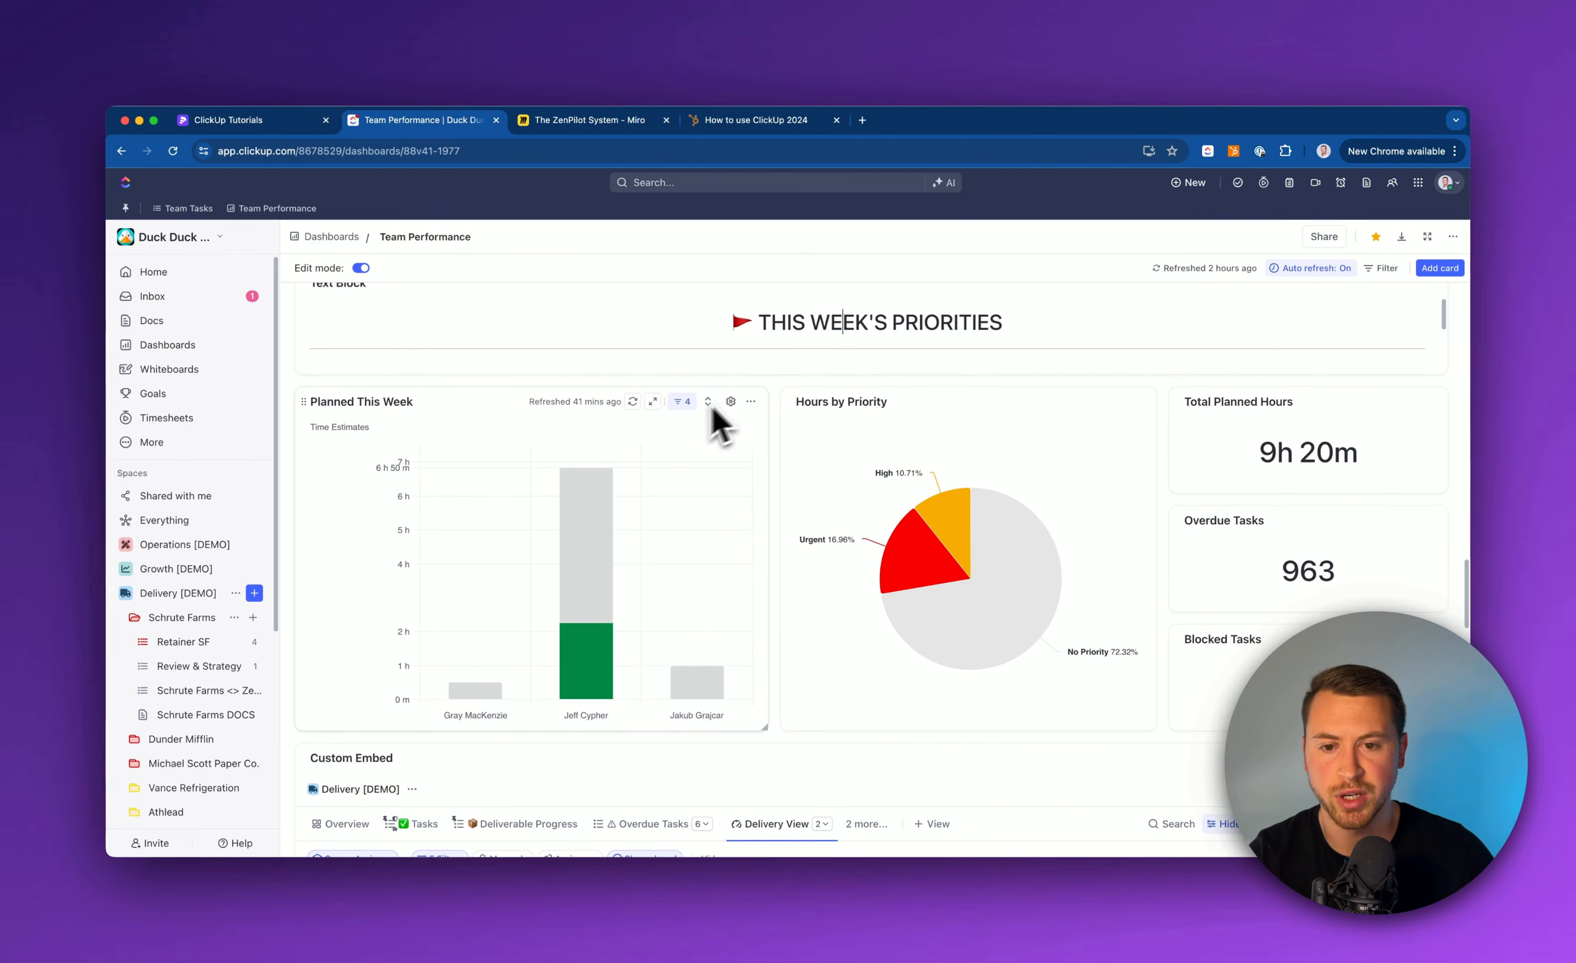
# Step: Inspect the Planned This Week bar chart's settings, including the measures available for its Y axis
pyautogui.moveTo(597, 529)
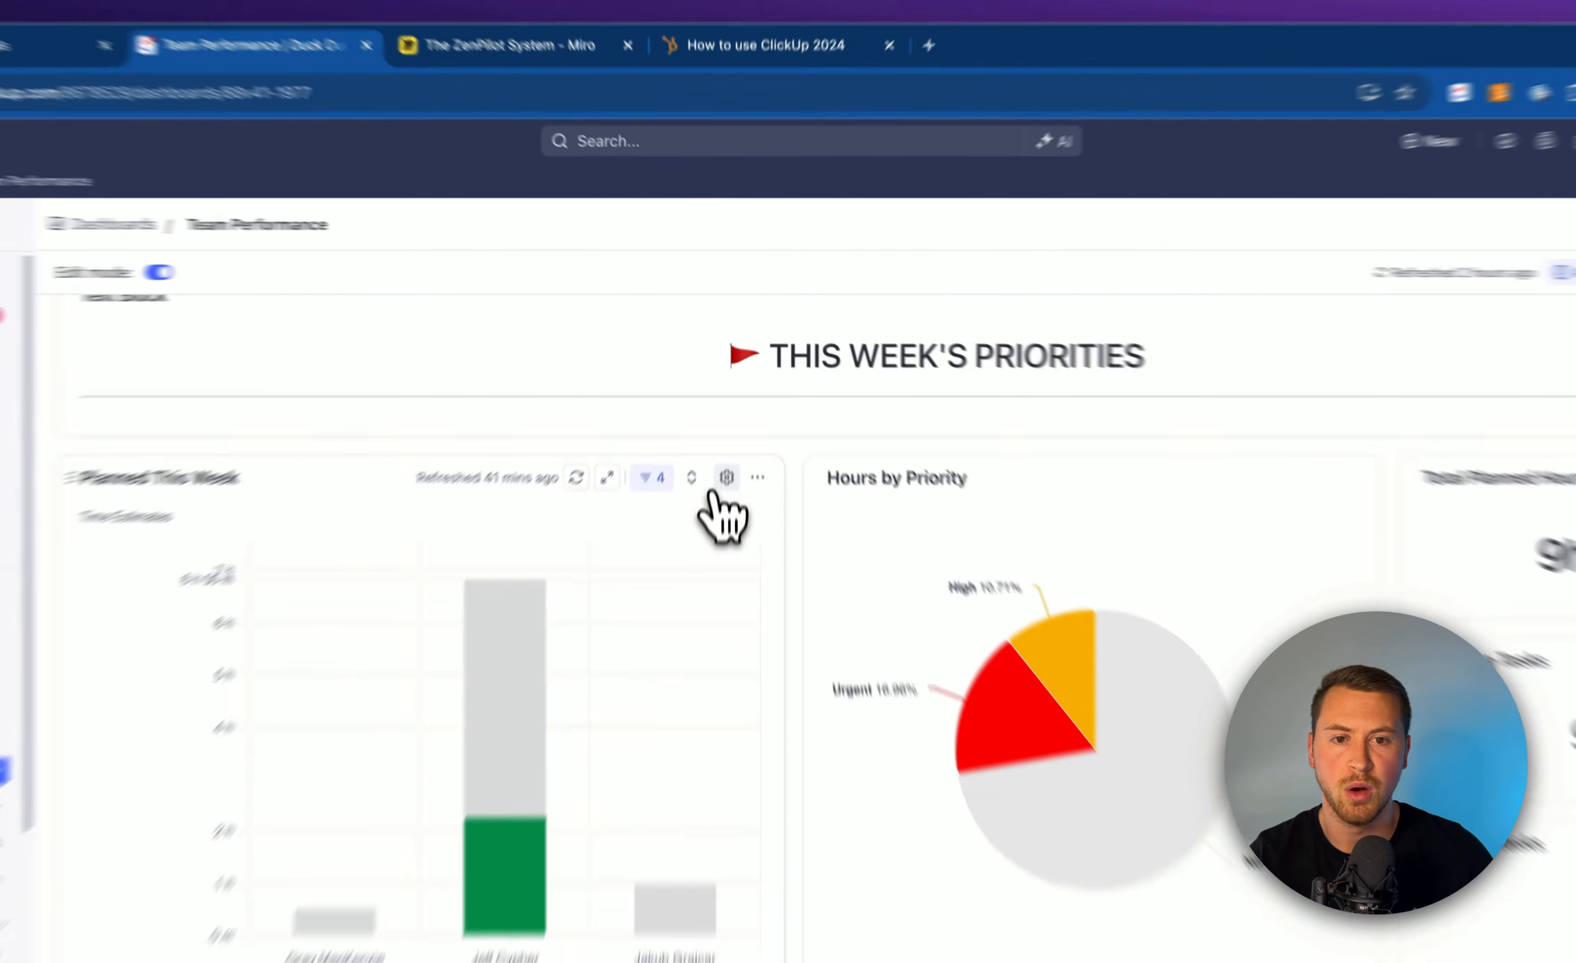
pyautogui.click(731, 401)
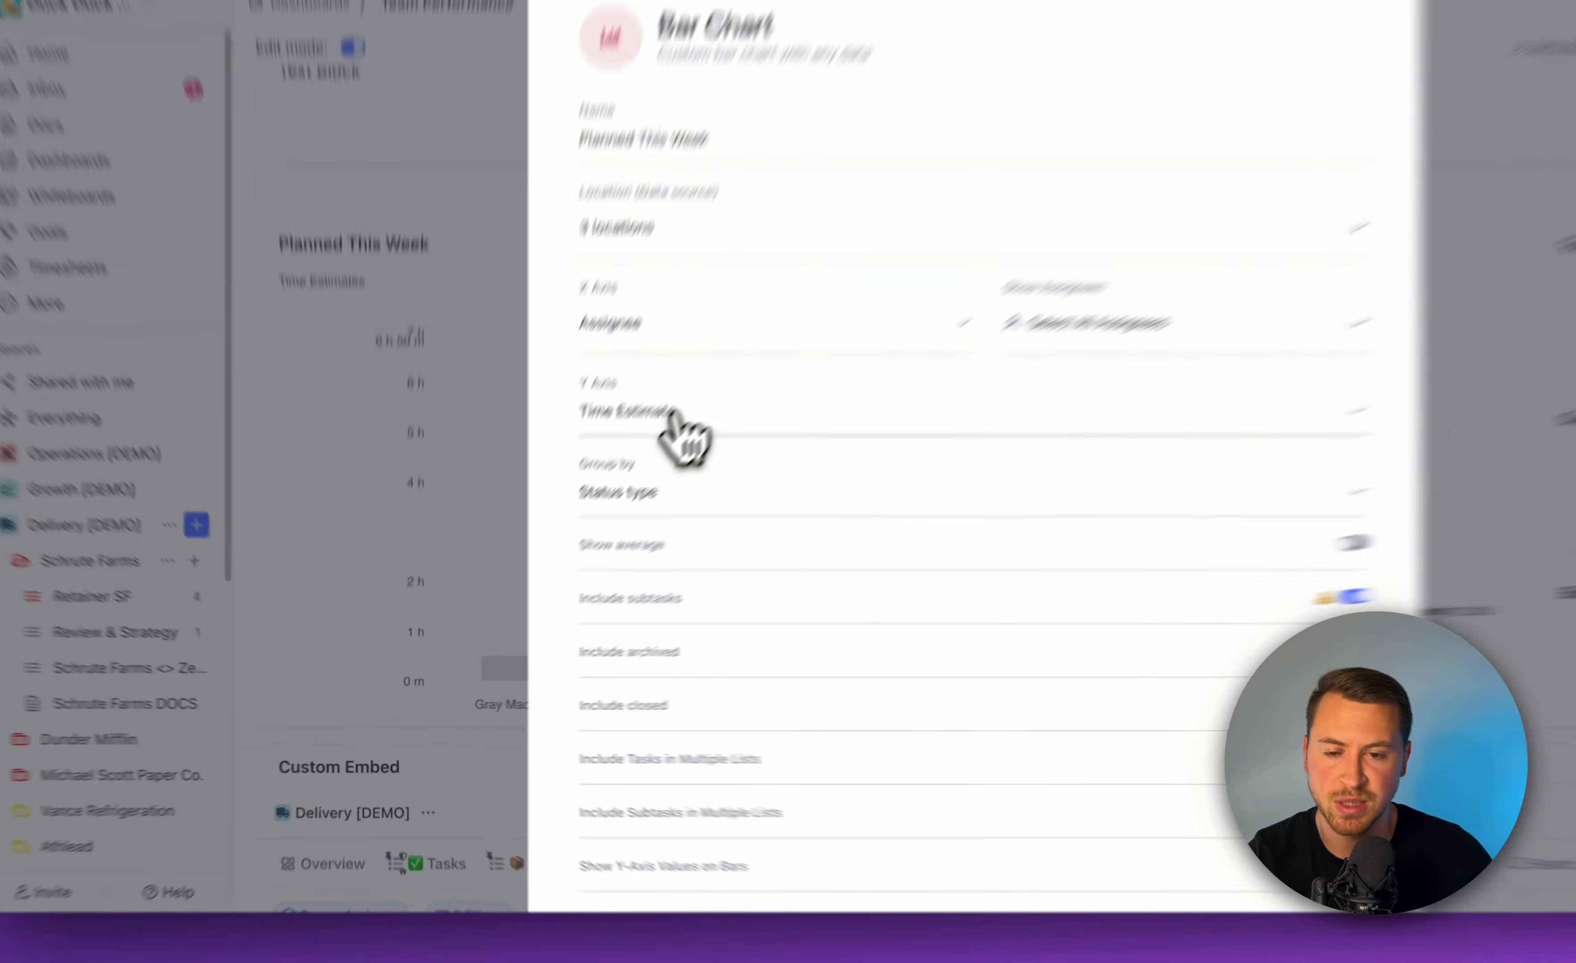
pyautogui.click(582, 517)
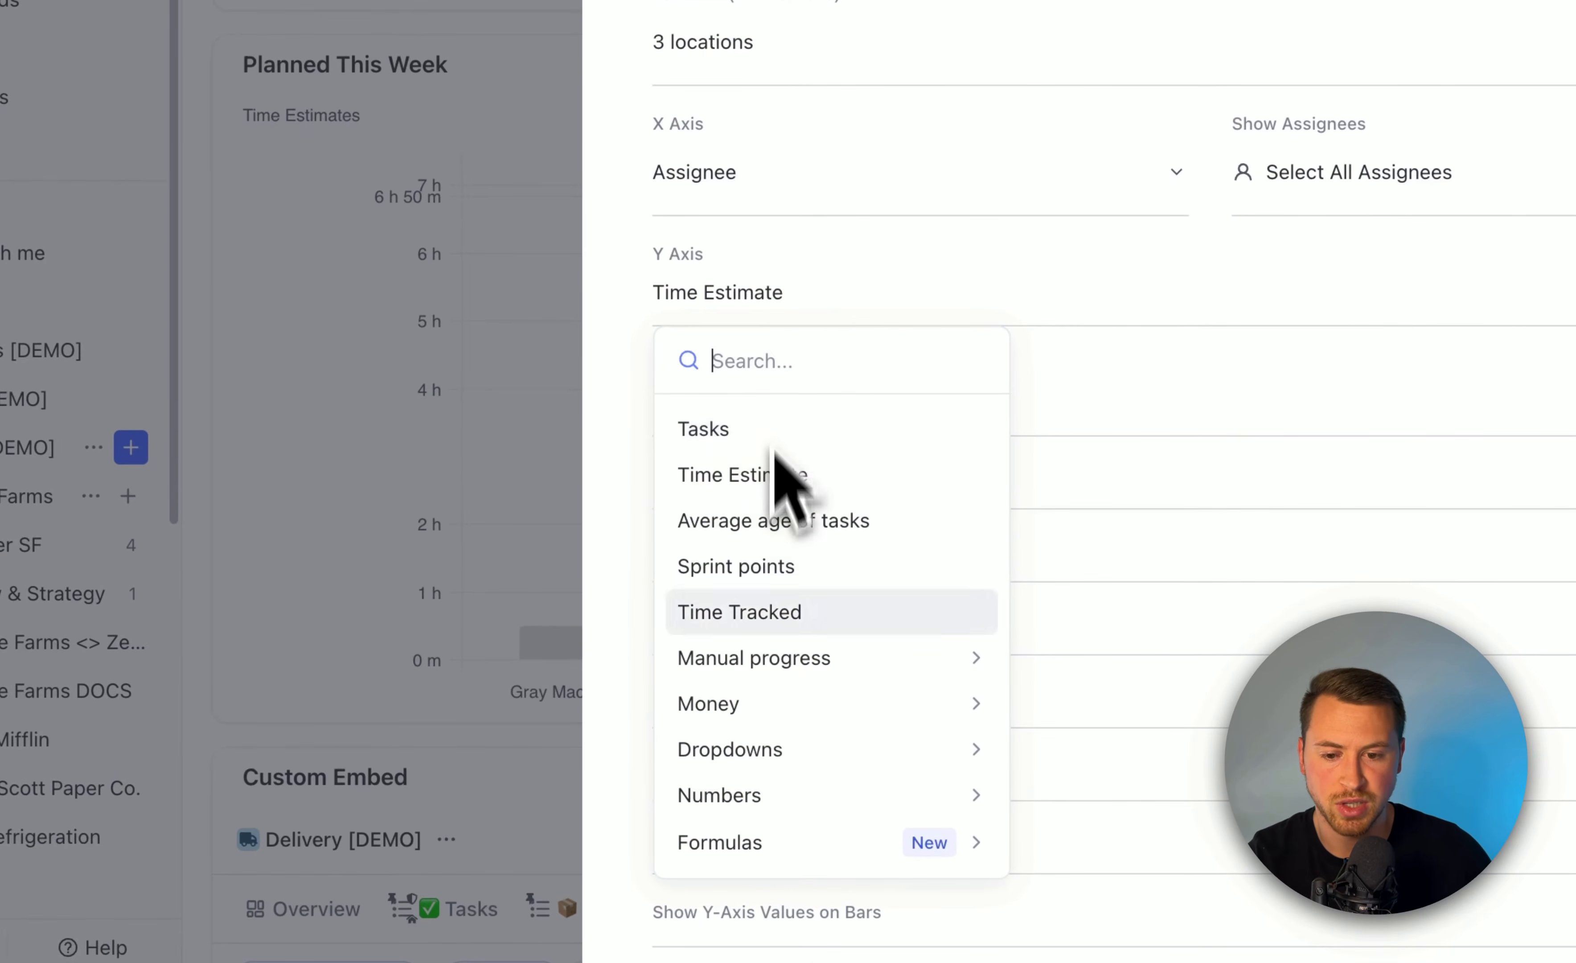
pyautogui.click(825, 295)
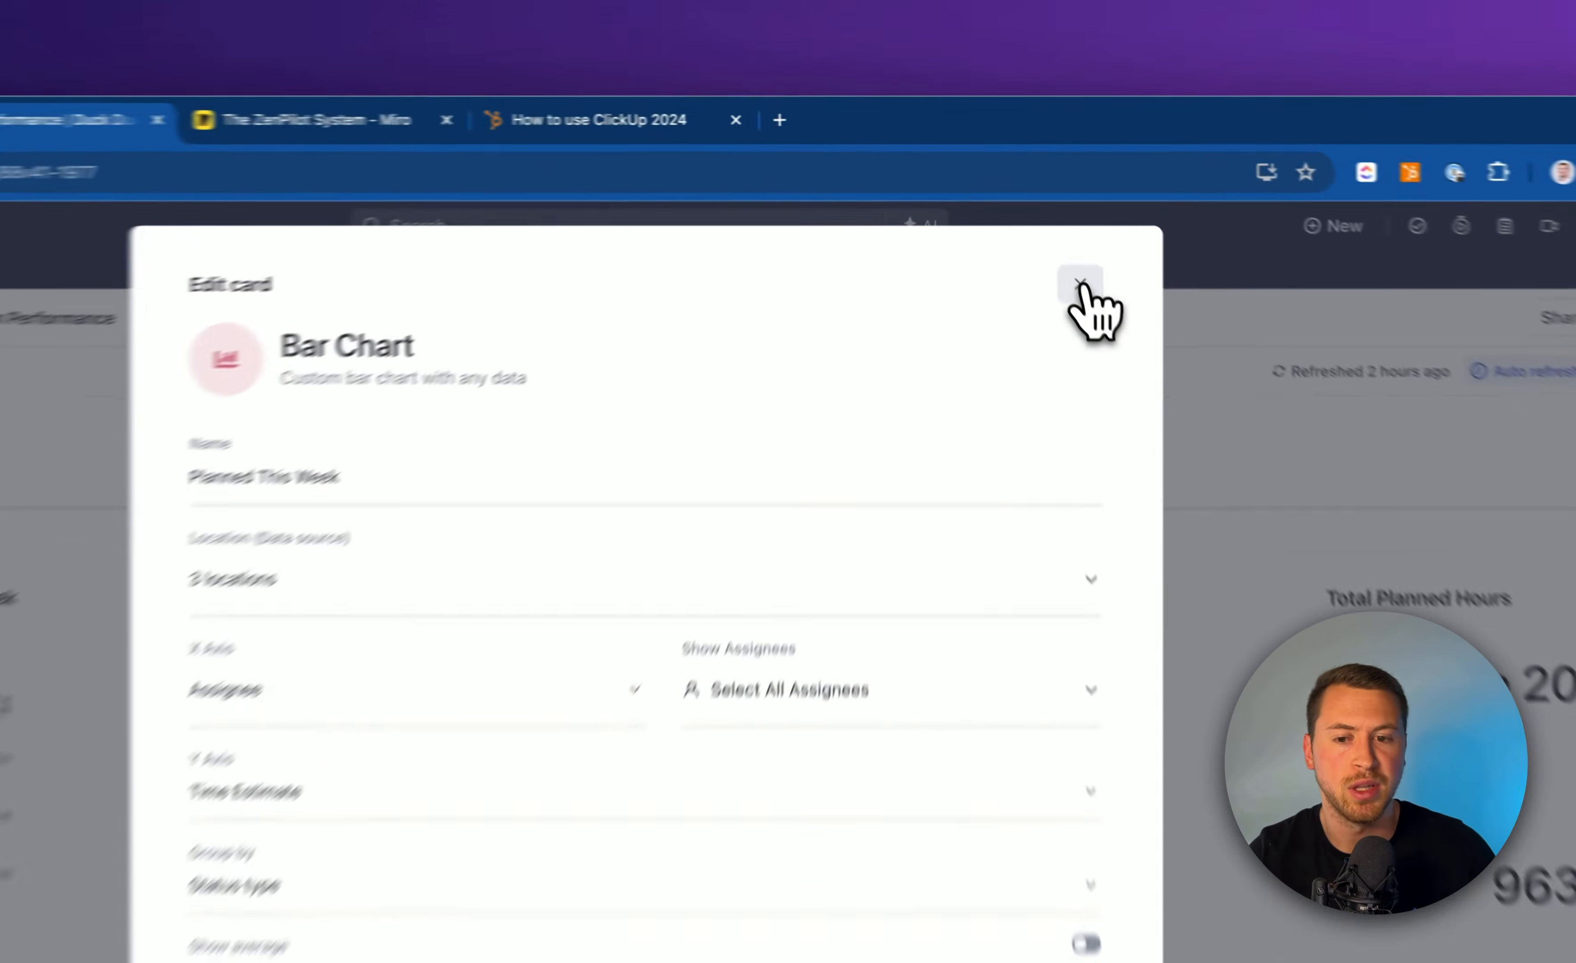
pyautogui.click(1039, 216)
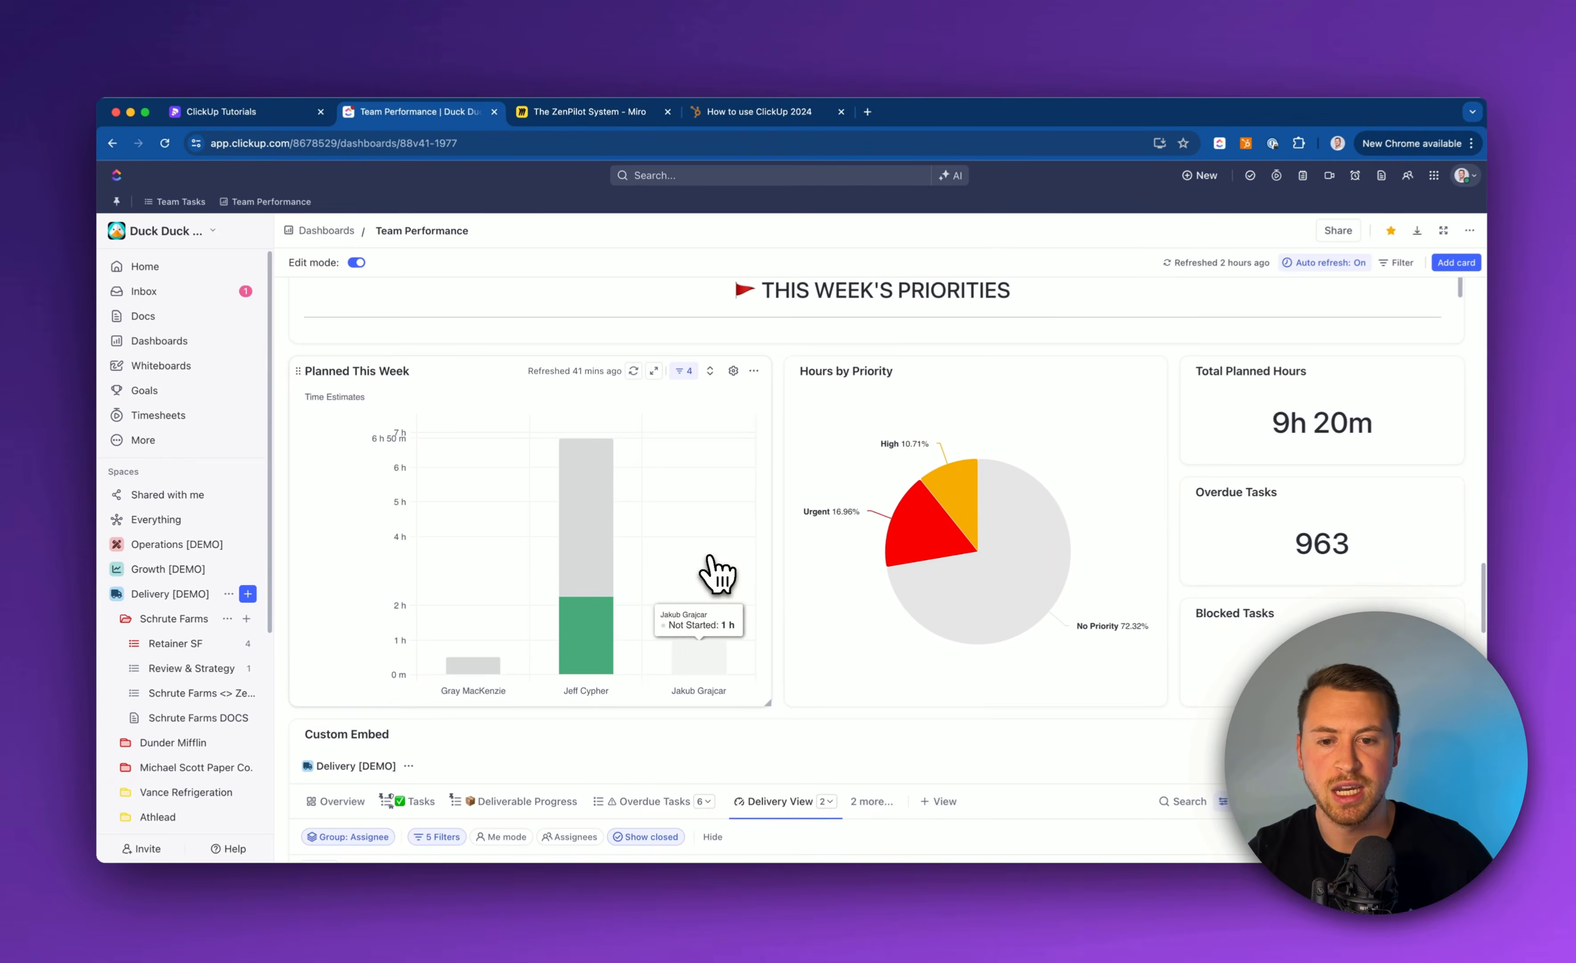
# Step: Examine the hours in the Urgent and No Priority slices of the Hours by Priority pie chart
pyautogui.moveTo(611, 487)
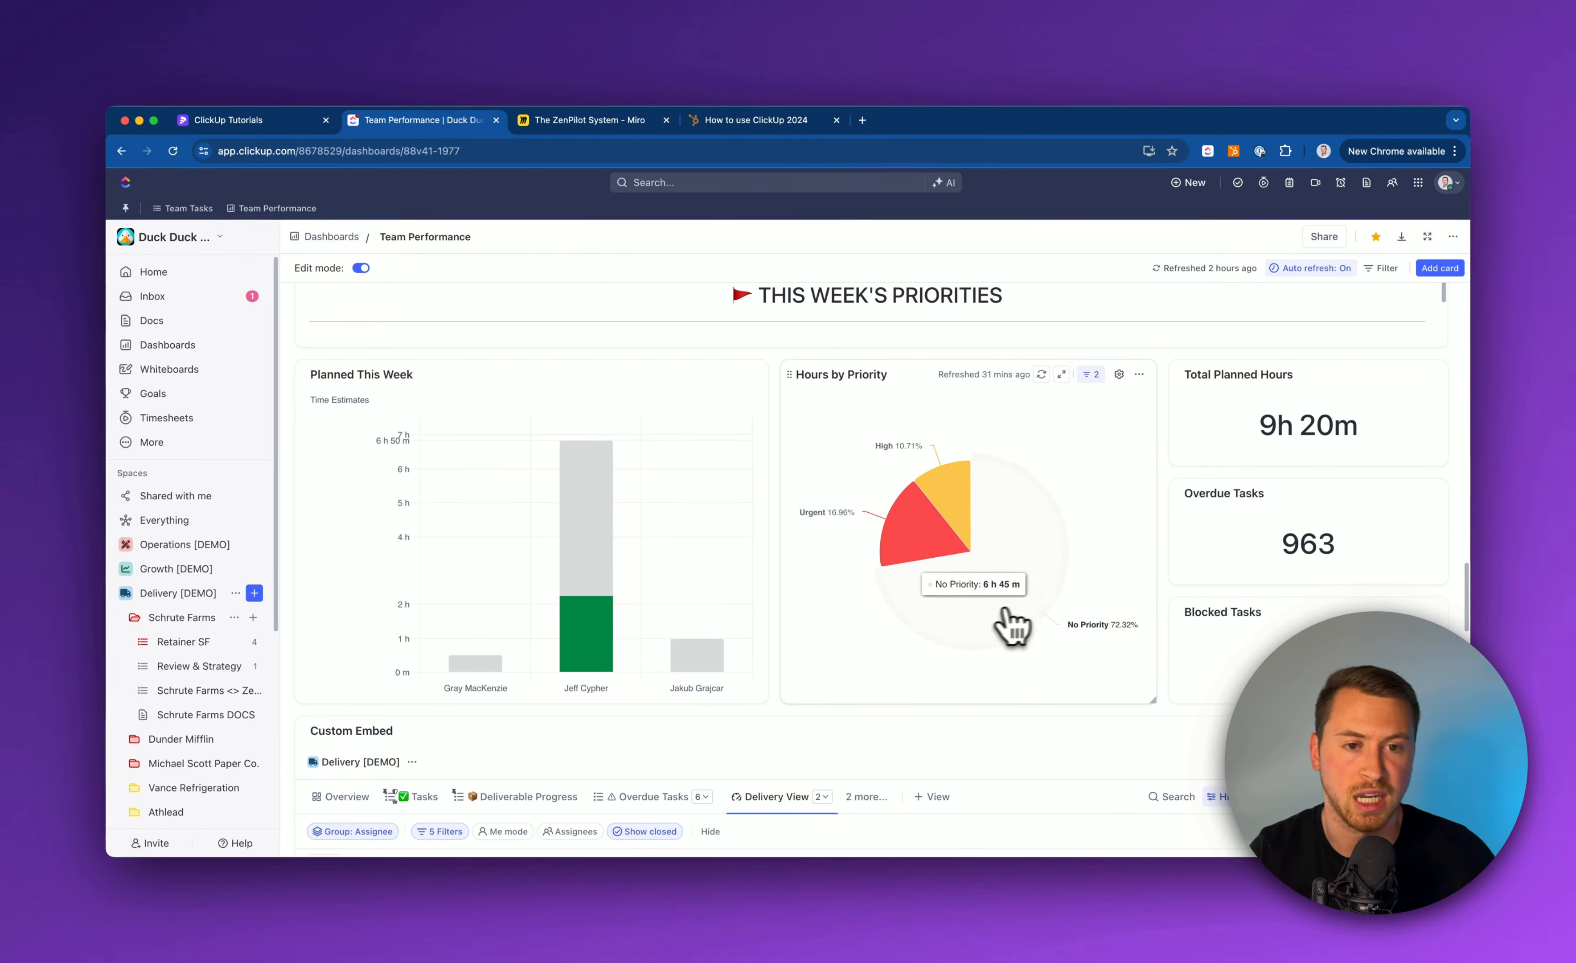
pyautogui.moveTo(926, 550)
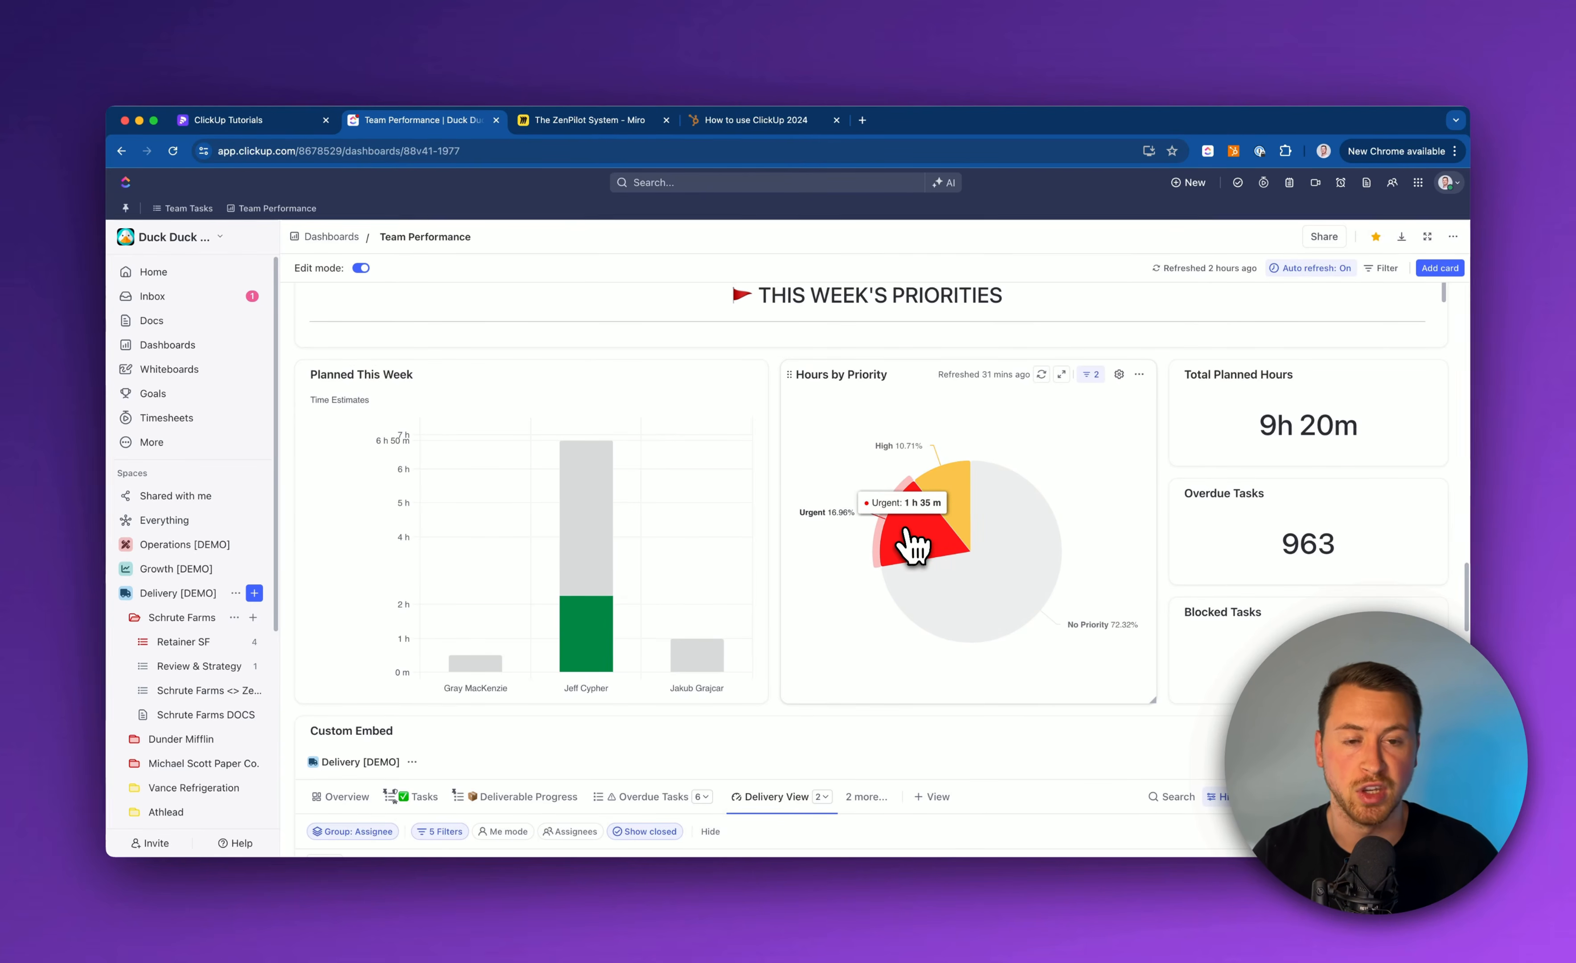
pyautogui.moveTo(999, 523)
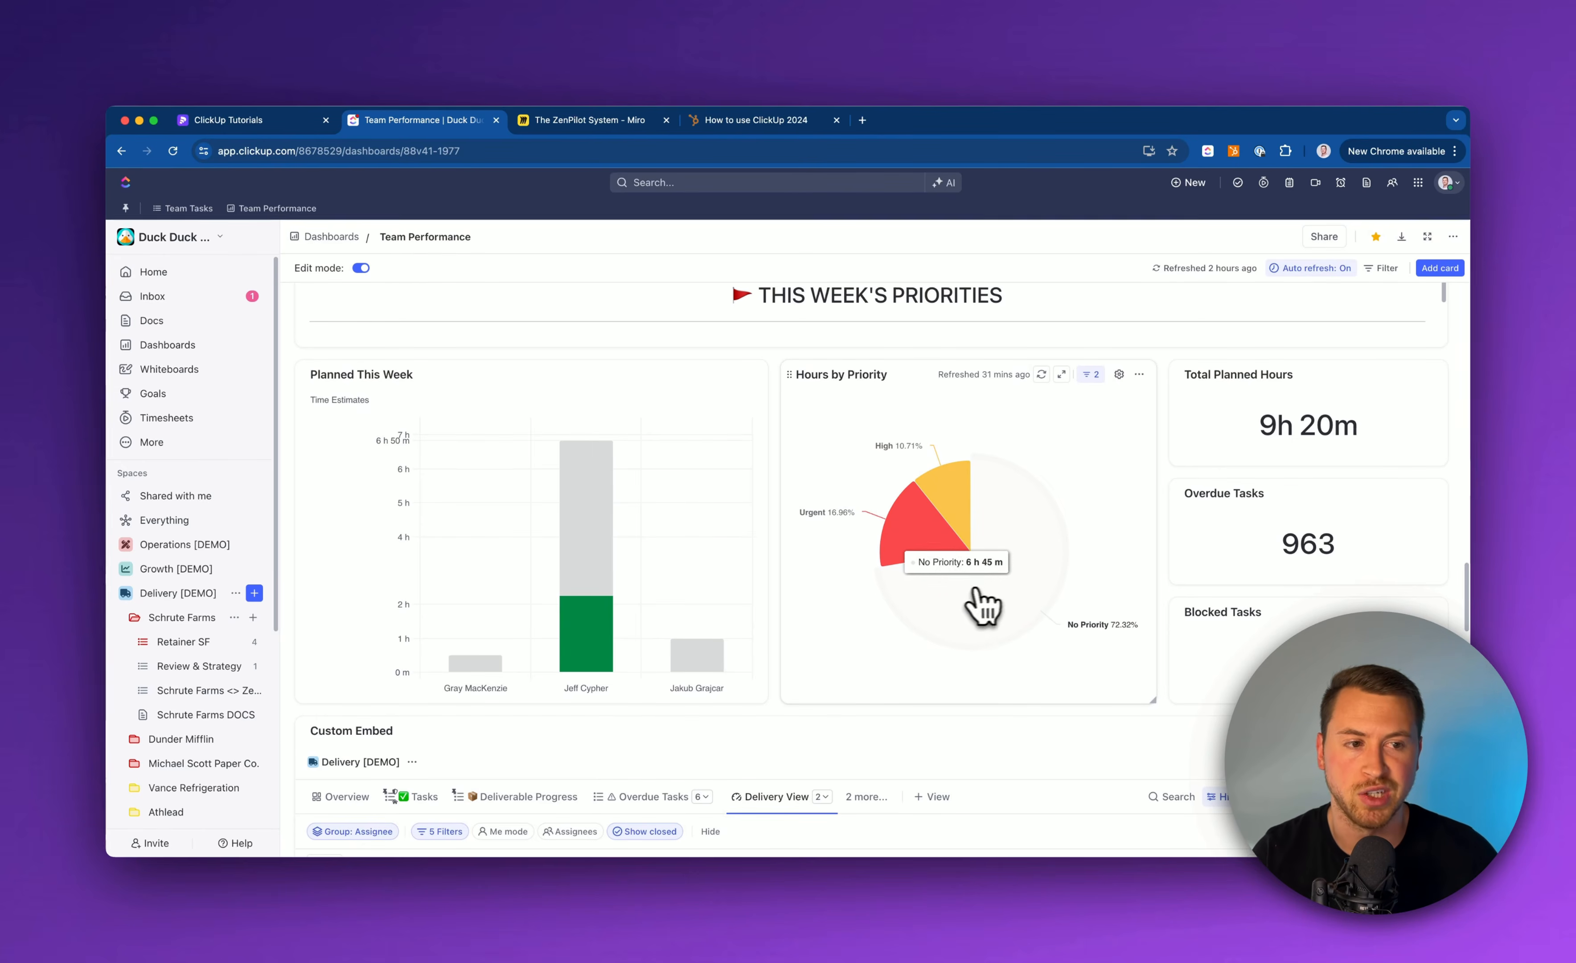
# Step: Inspect the calculation settings of the Total Planned Hours card
pyautogui.scroll(-2, 993, 537)
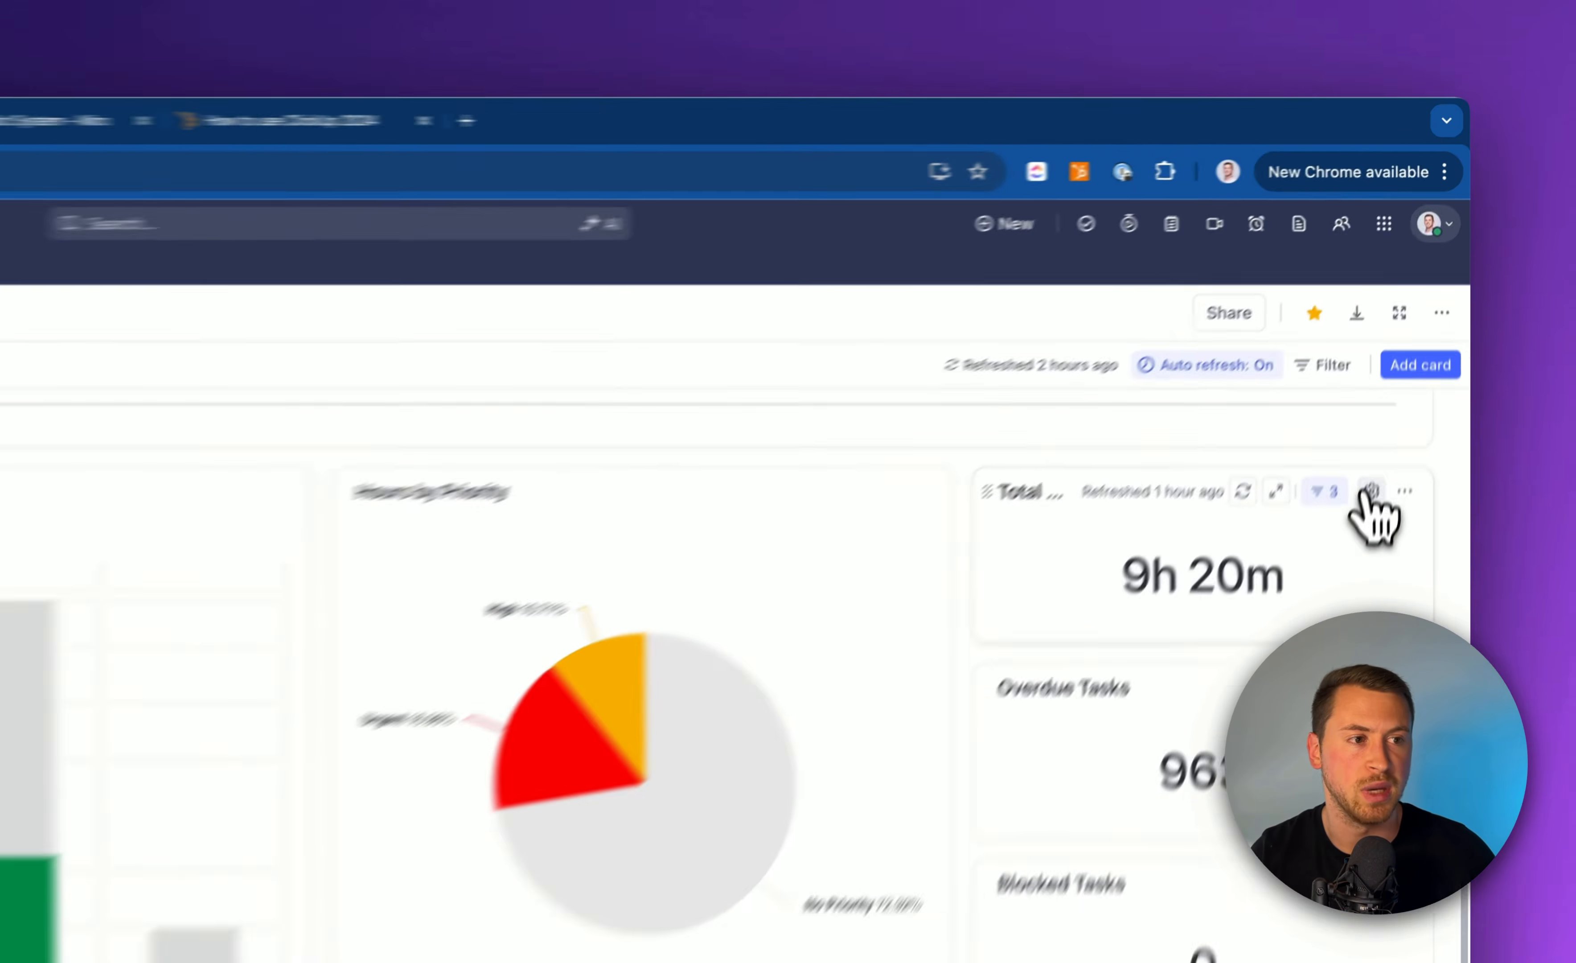
pyautogui.click(1410, 316)
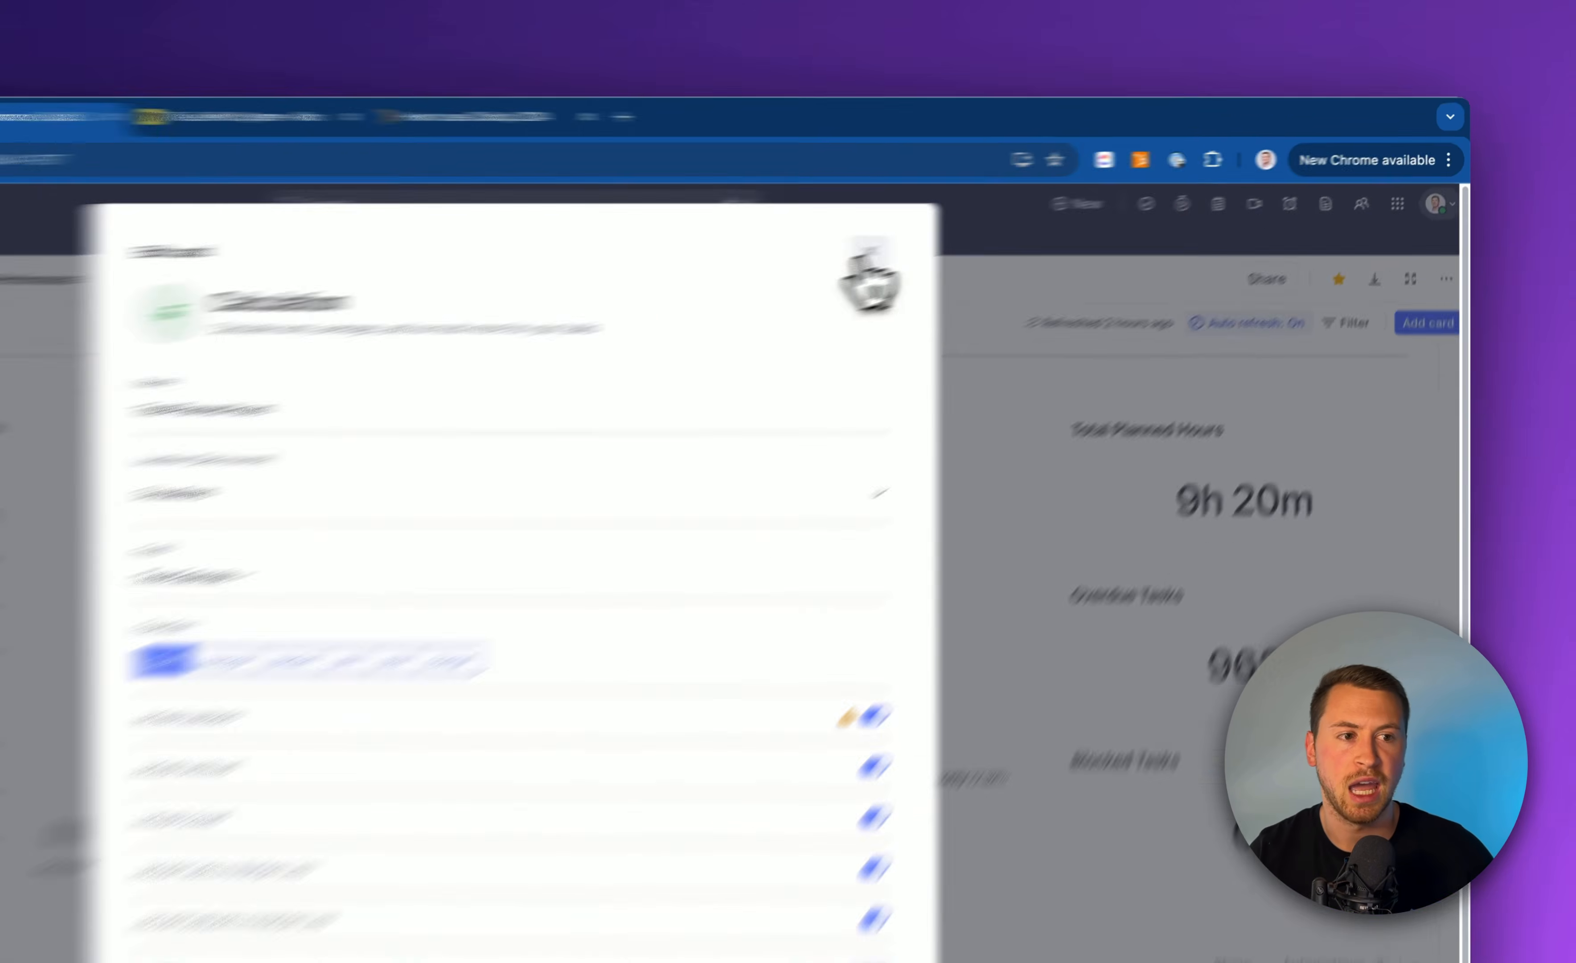
pyautogui.click(1039, 217)
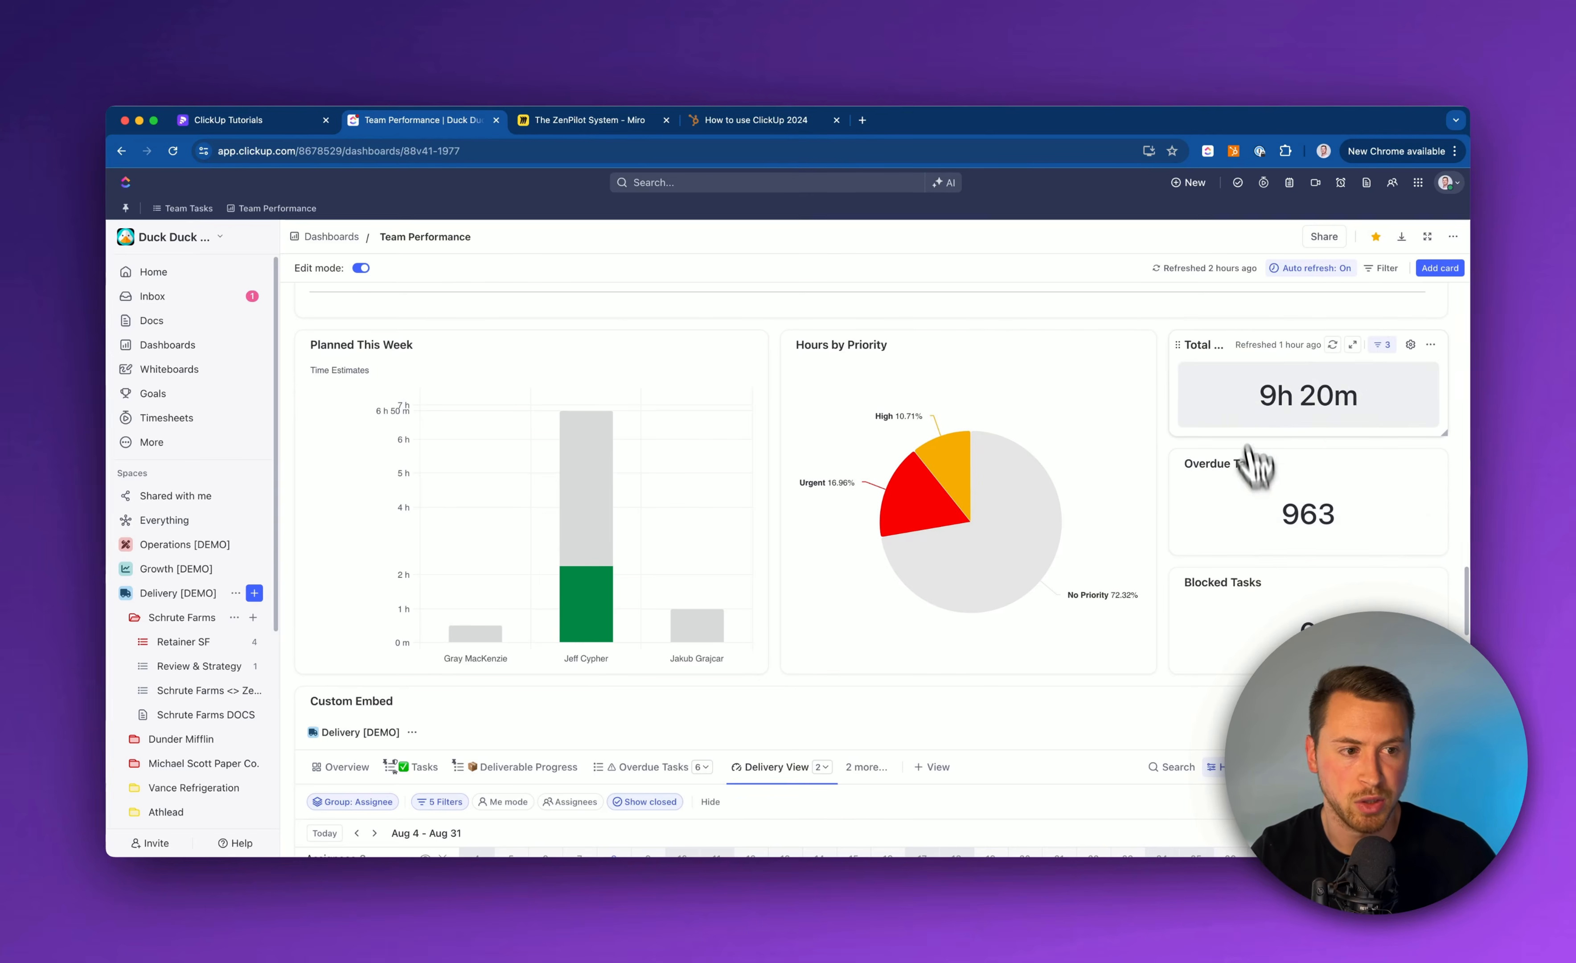
# Step: Review the embedded Delivery View workload by assignee, checking the first team member's scheduled time against capacity for August 5
pyautogui.scroll(-5, 1174, 463)
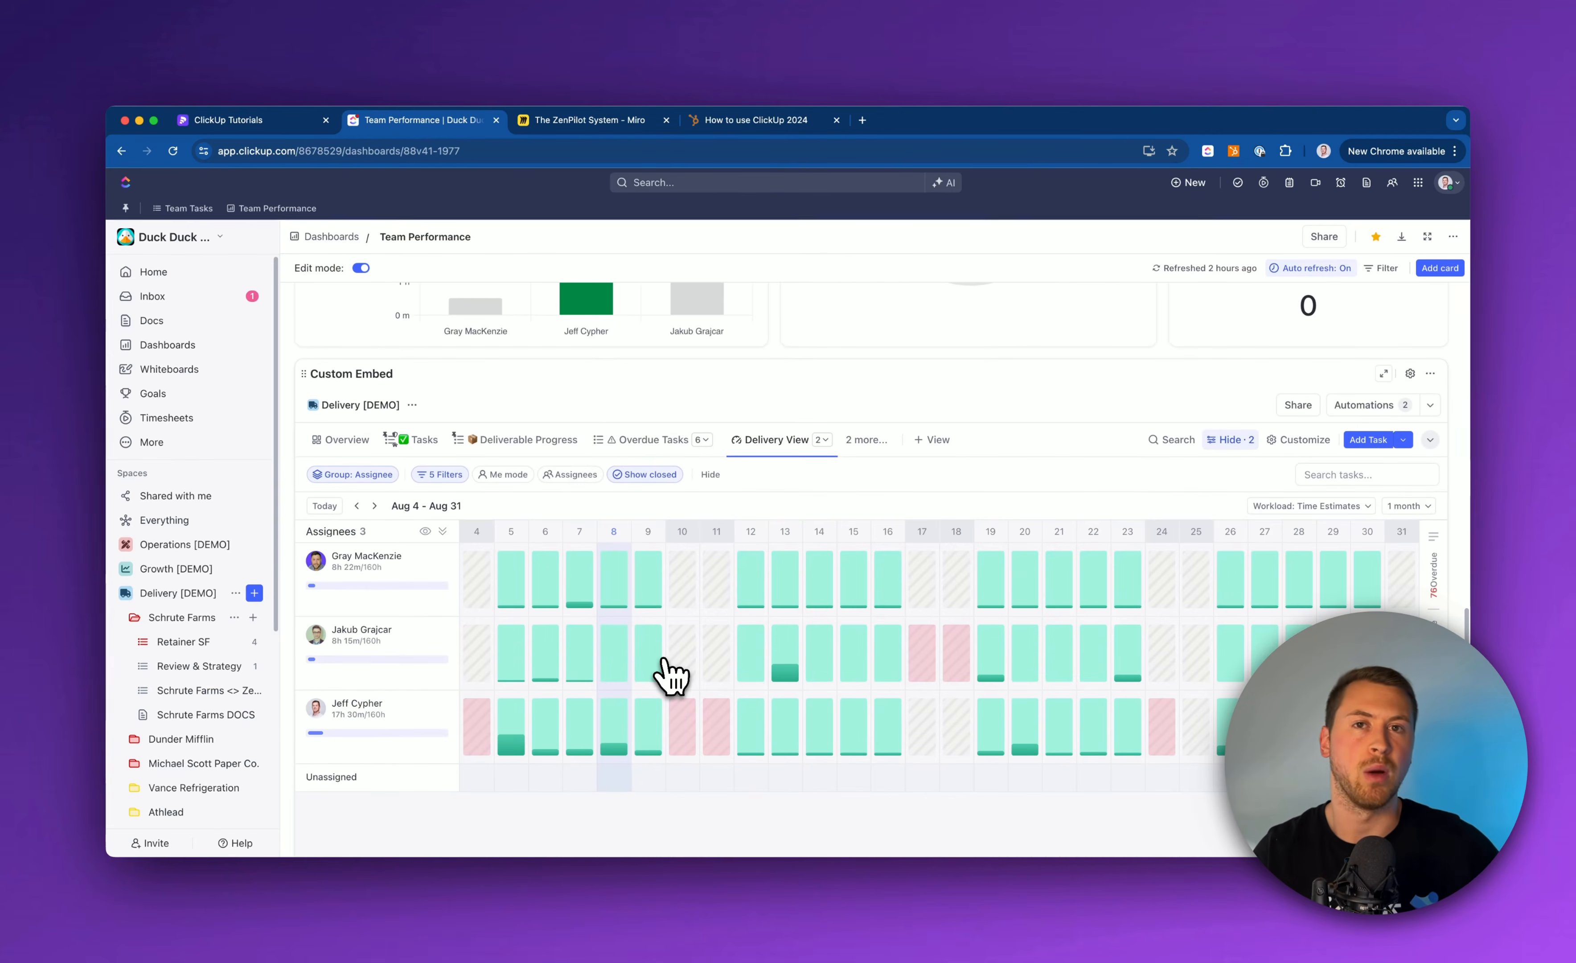
pyautogui.scroll(3, 669, 676)
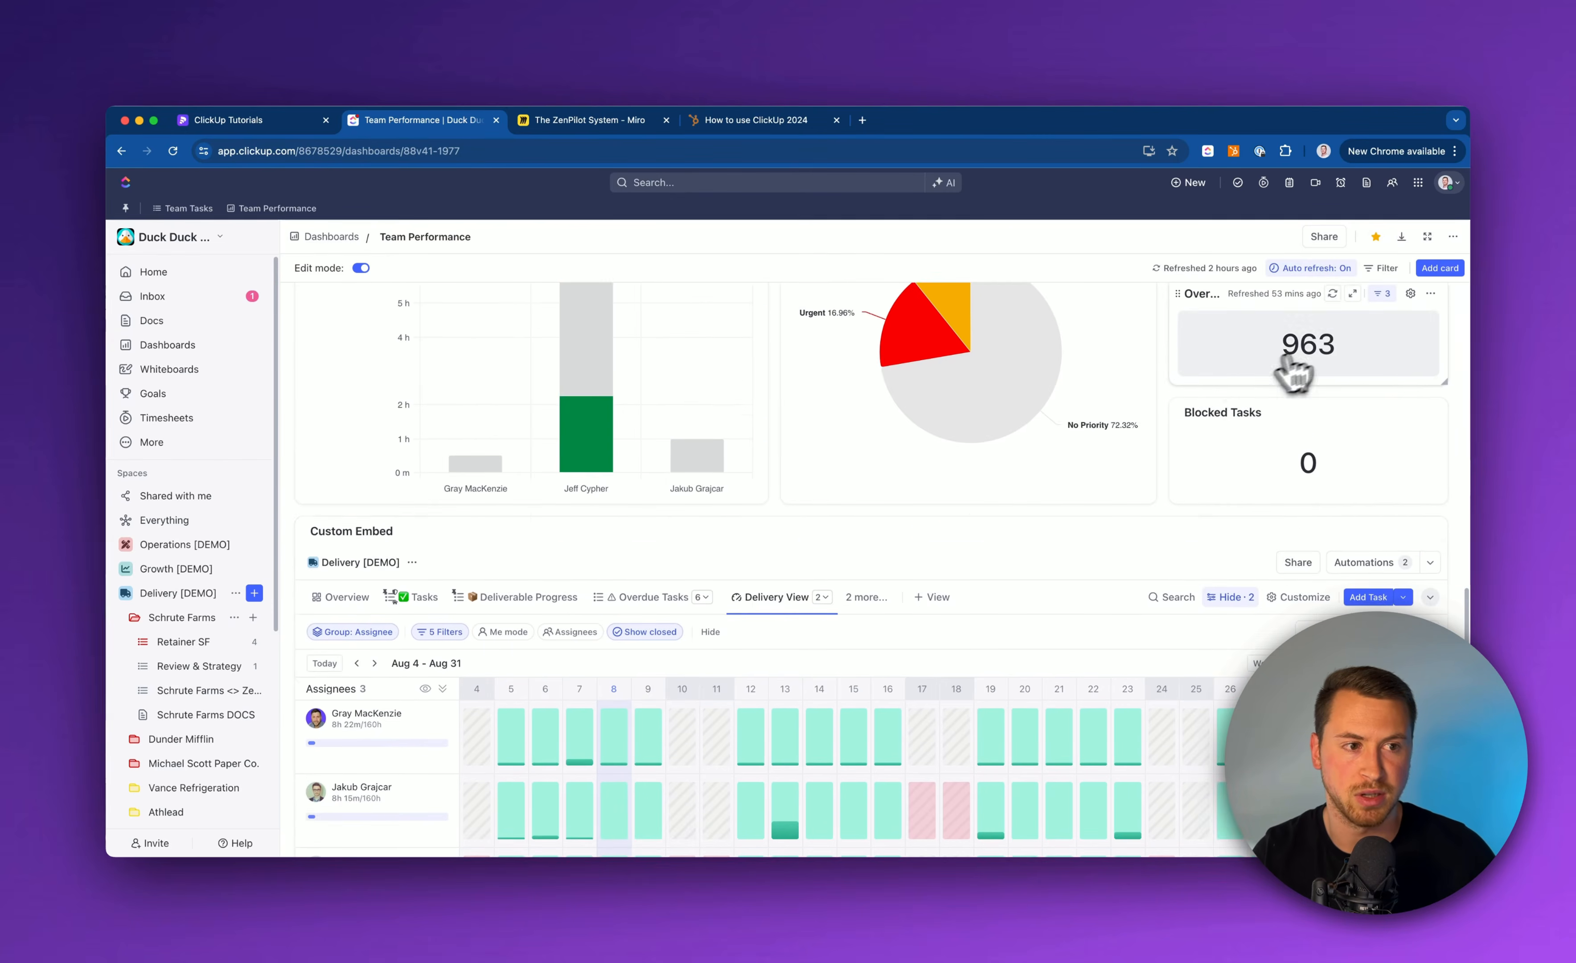
pyautogui.scroll(3, 1333, 381)
pyautogui.scroll(-7, 1165, 521)
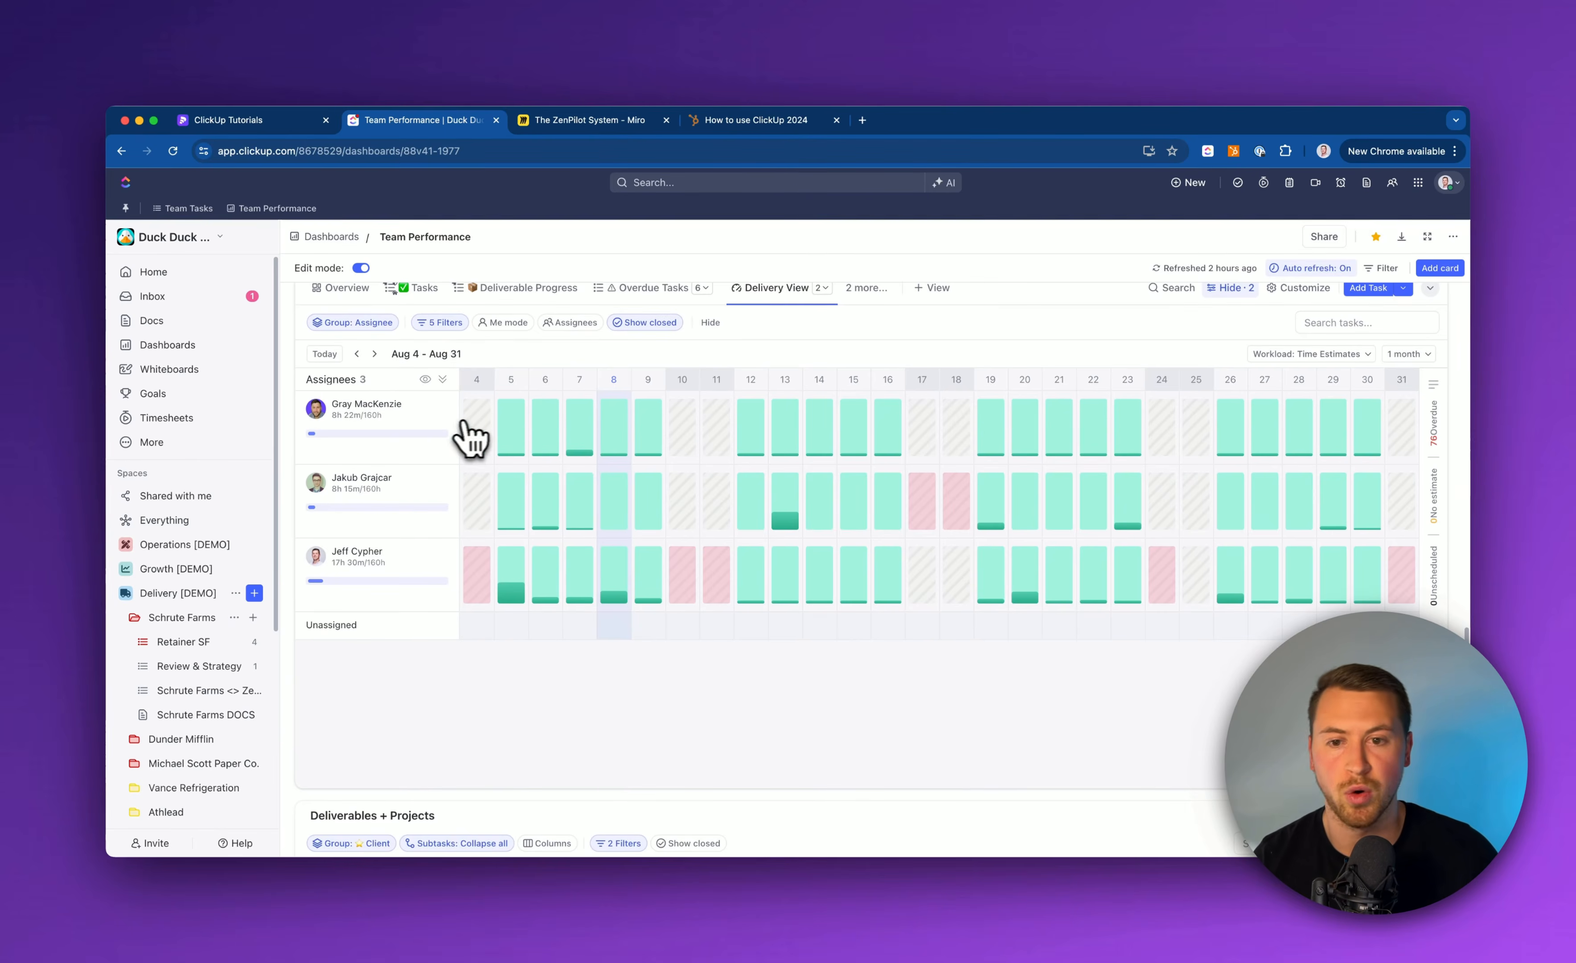
pyautogui.moveTo(511, 445)
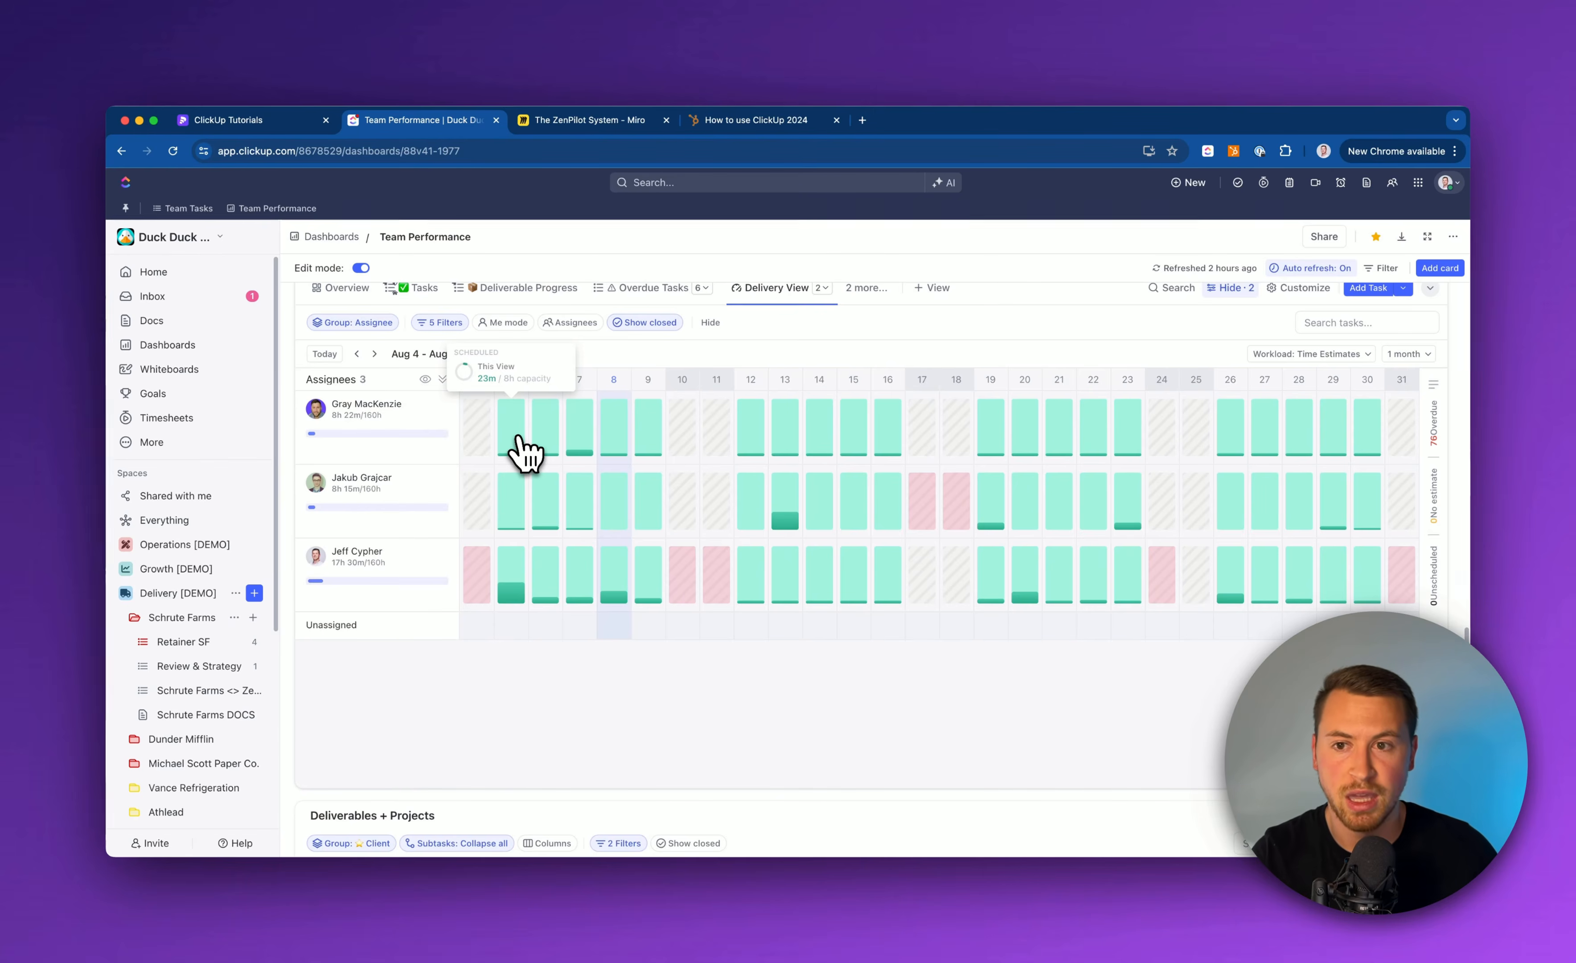
# Step: Inspect the Custom Embed card's URL and HTML options among the embed card types, and copy the dashboard's address
pyautogui.scroll(4, 525, 450)
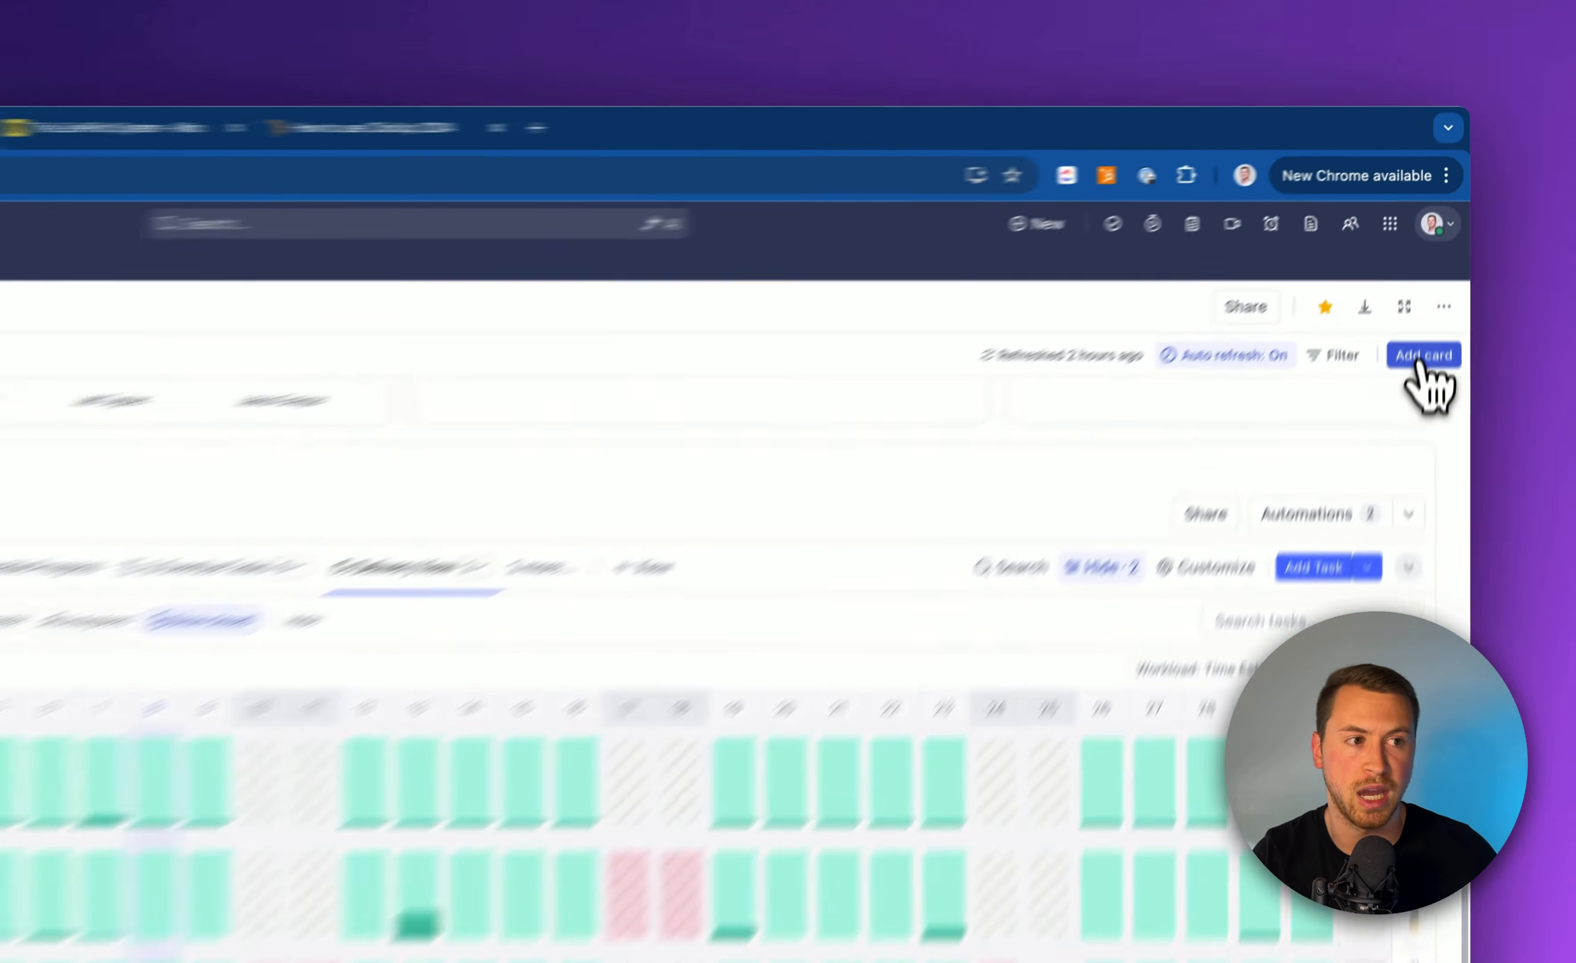
pyautogui.click(1439, 268)
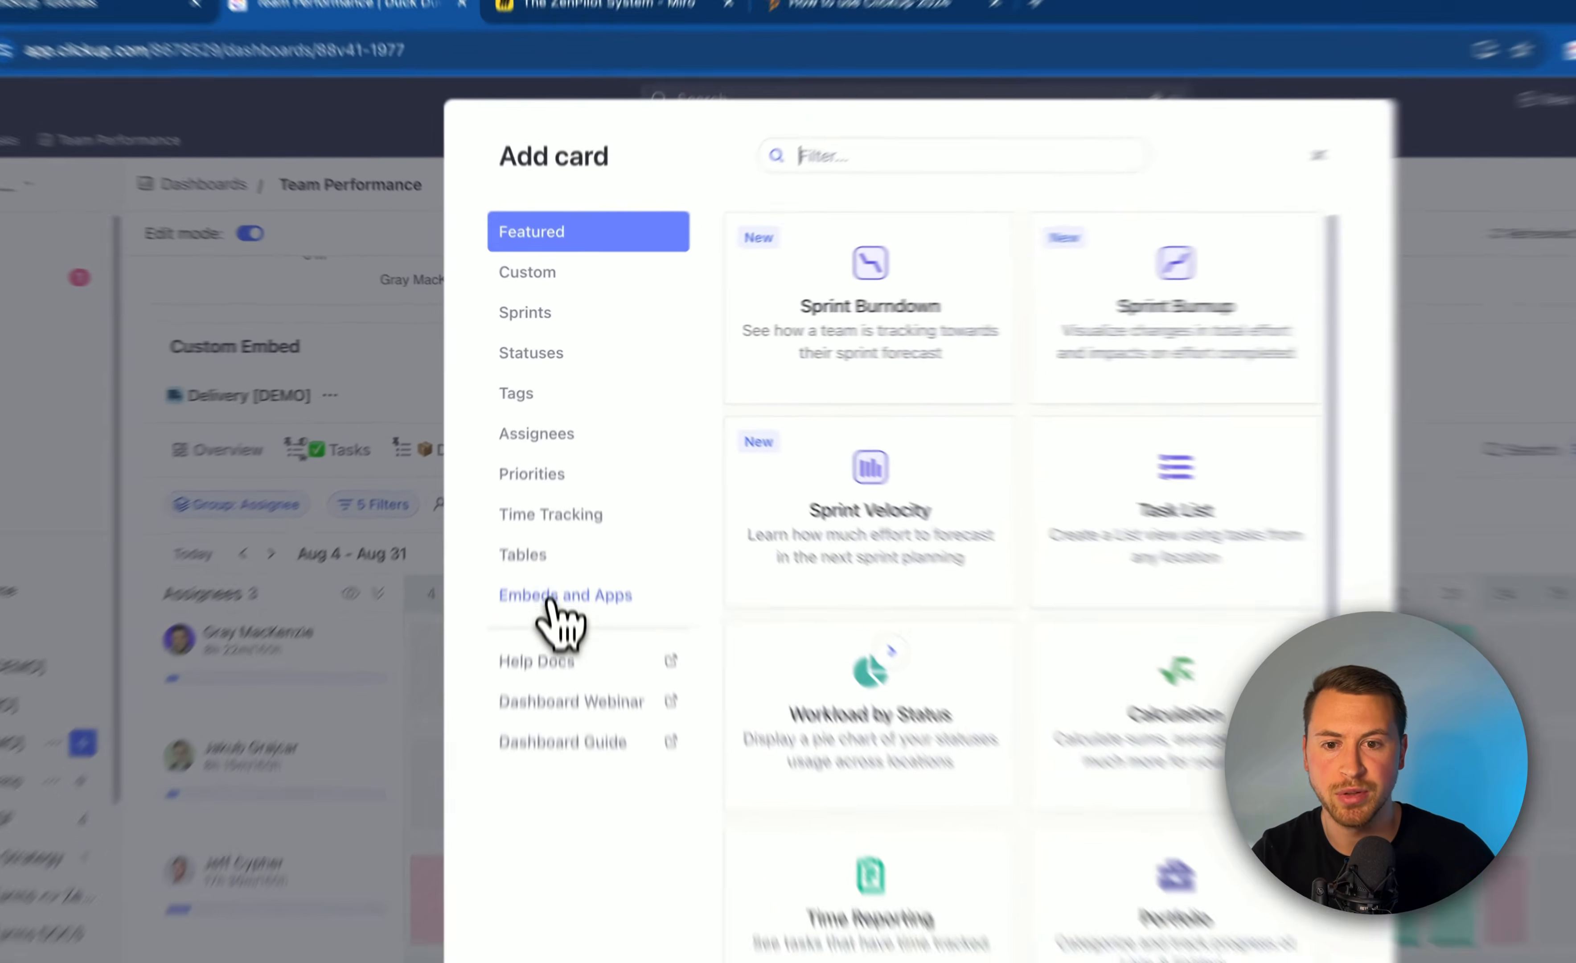
pyautogui.click(554, 500)
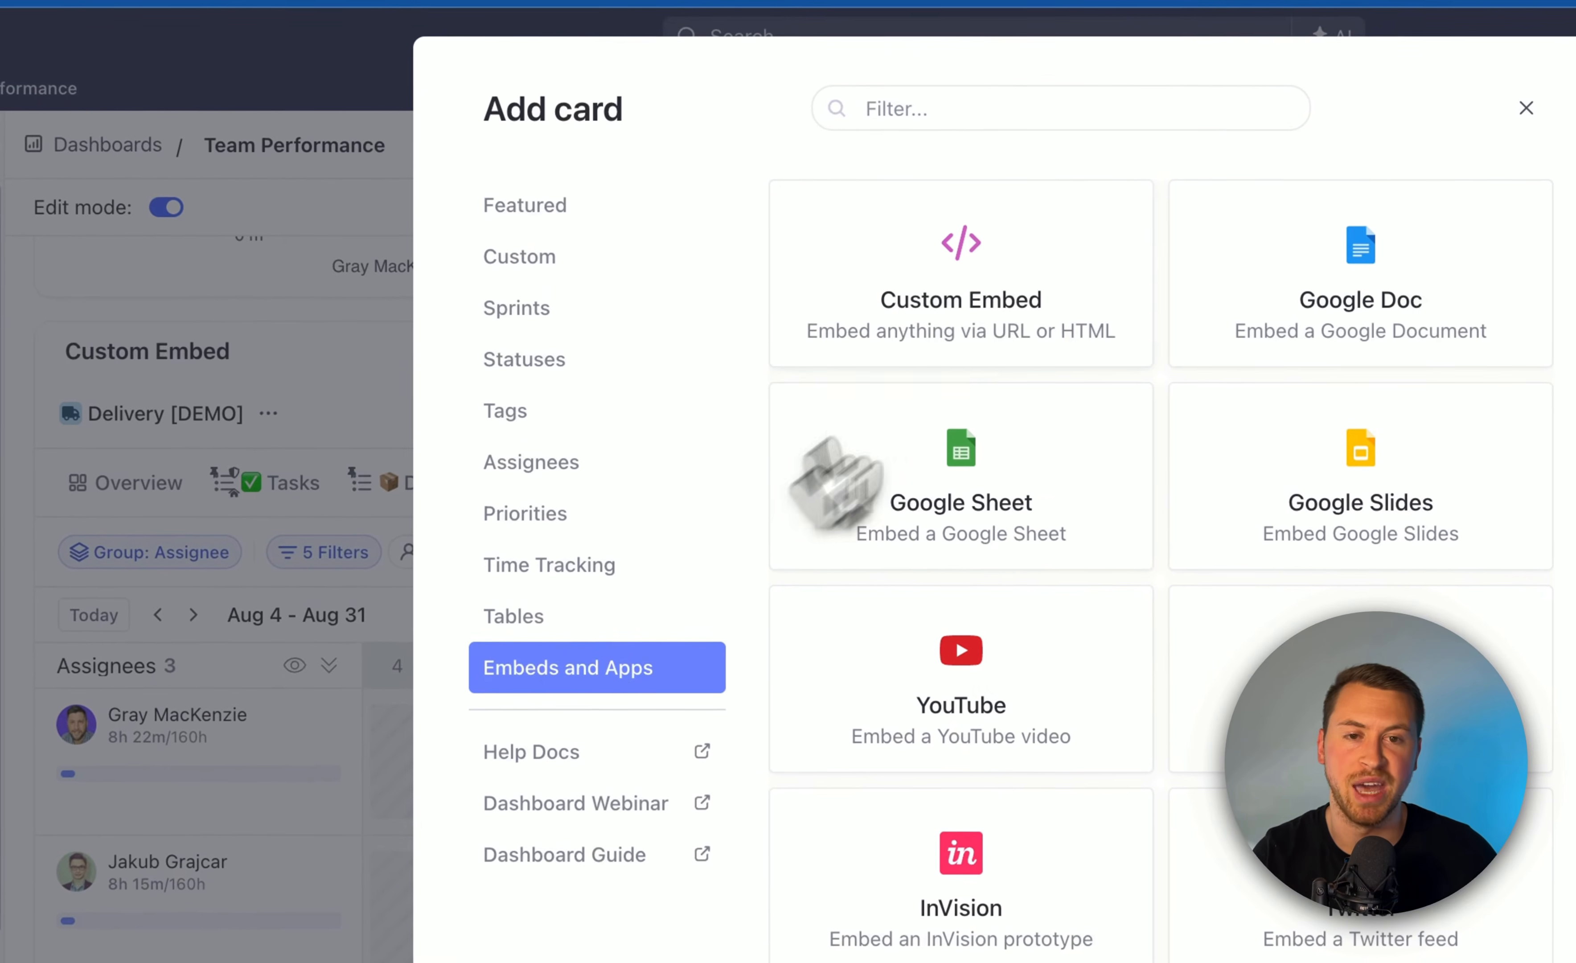
pyautogui.click(961, 274)
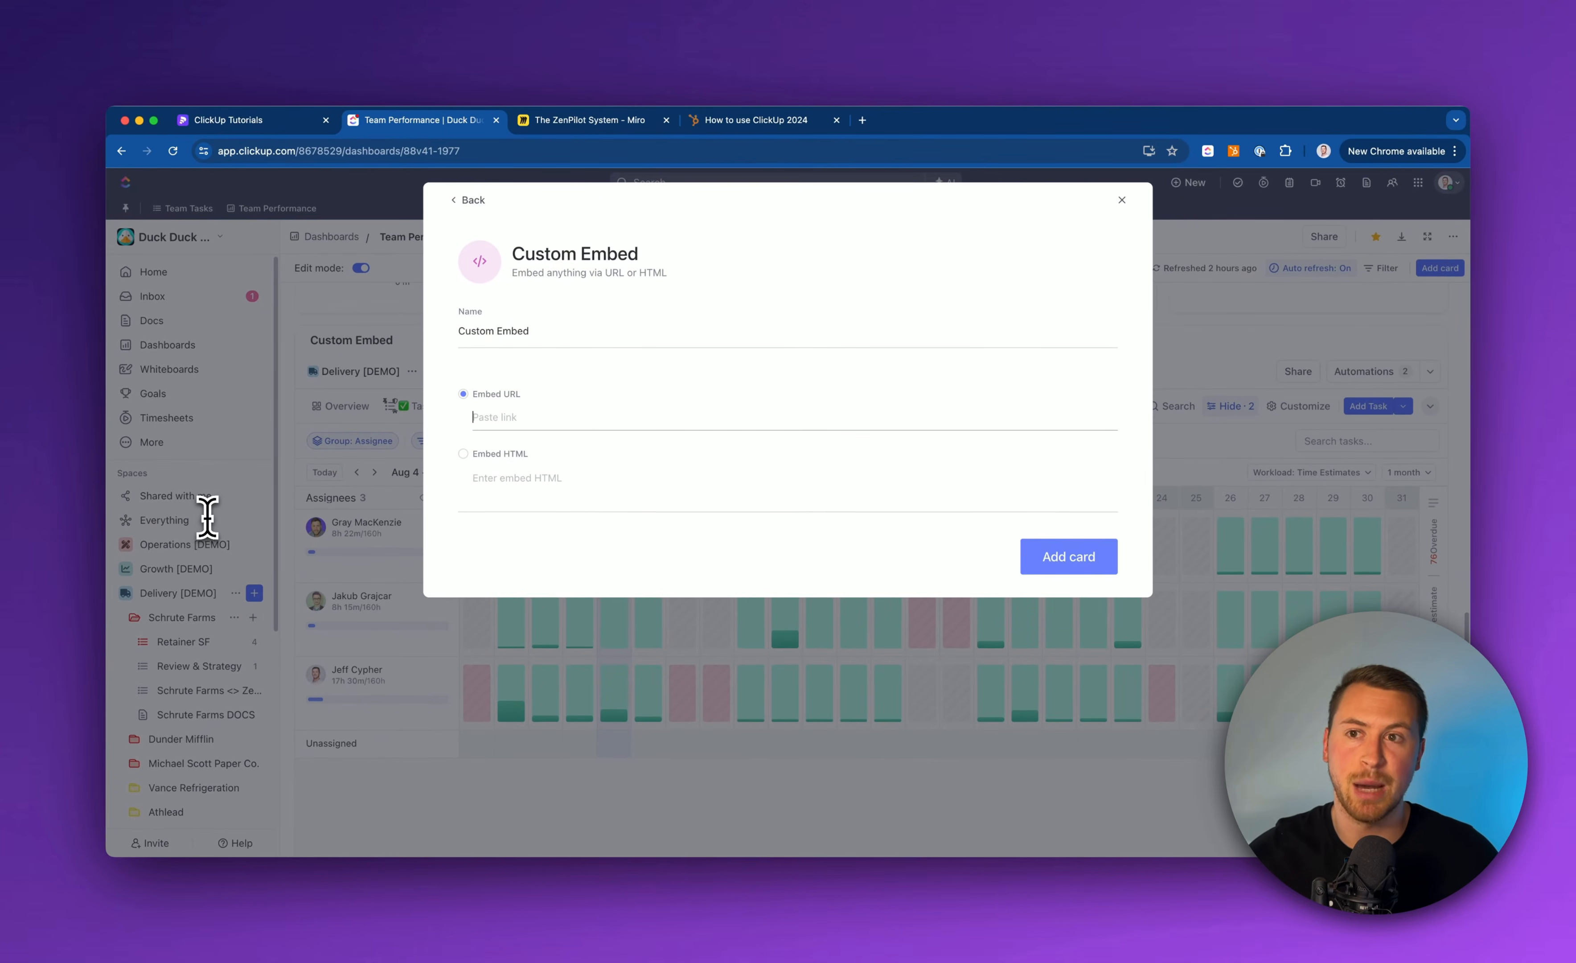
pyautogui.click(441, 151)
pyautogui.rightClick(434, 151)
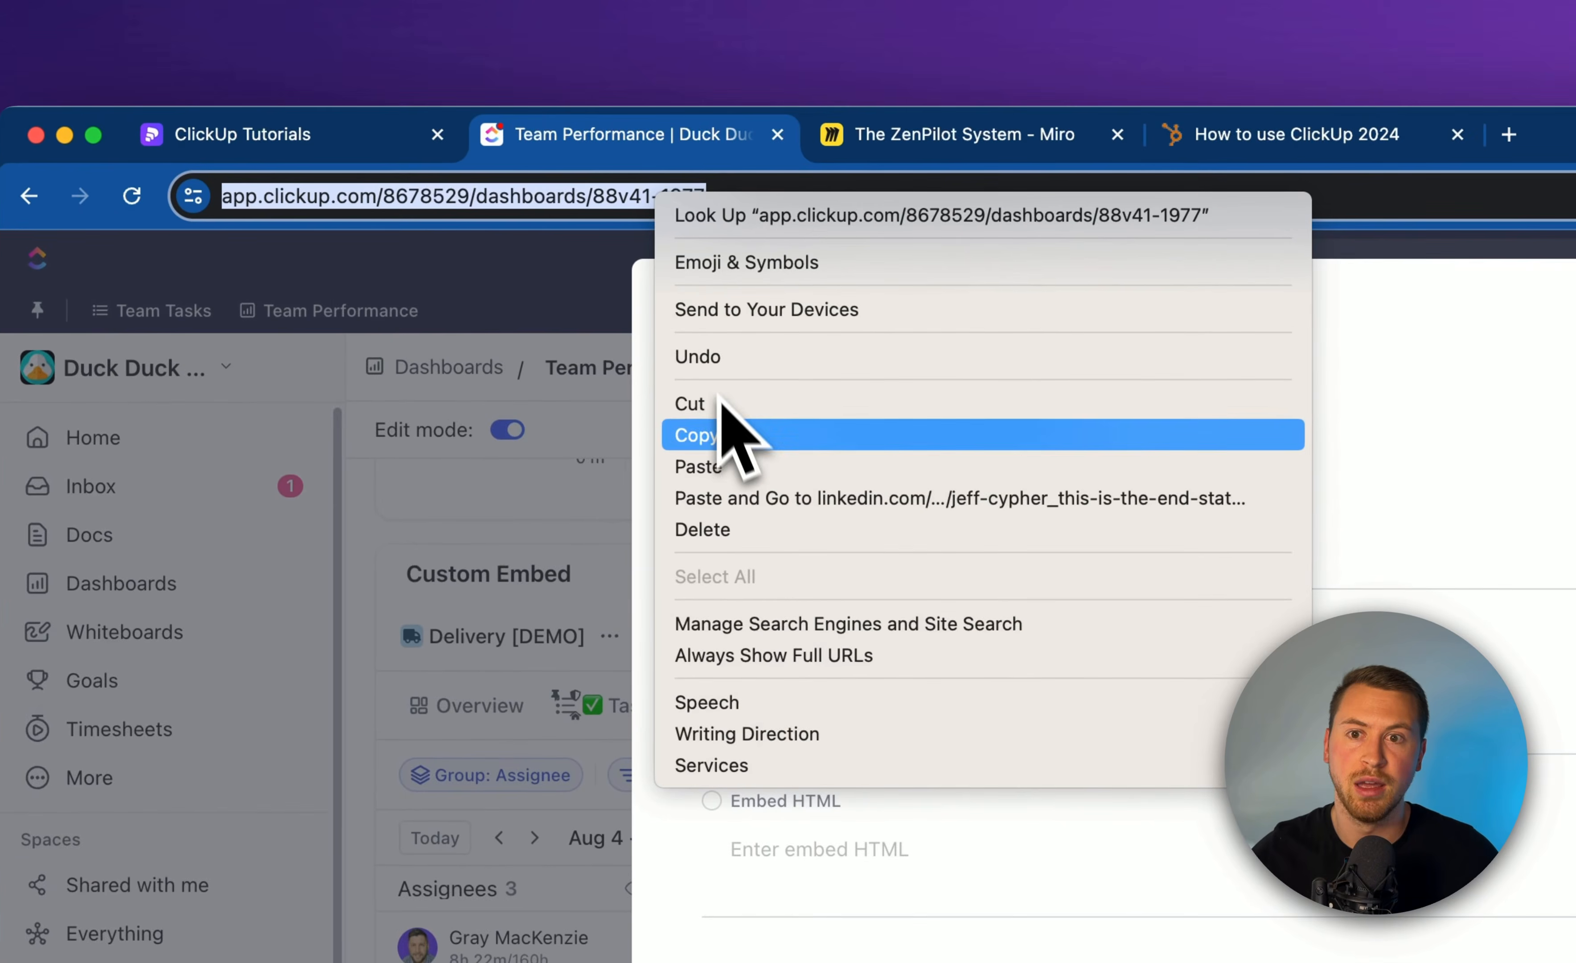
pyautogui.click(724, 434)
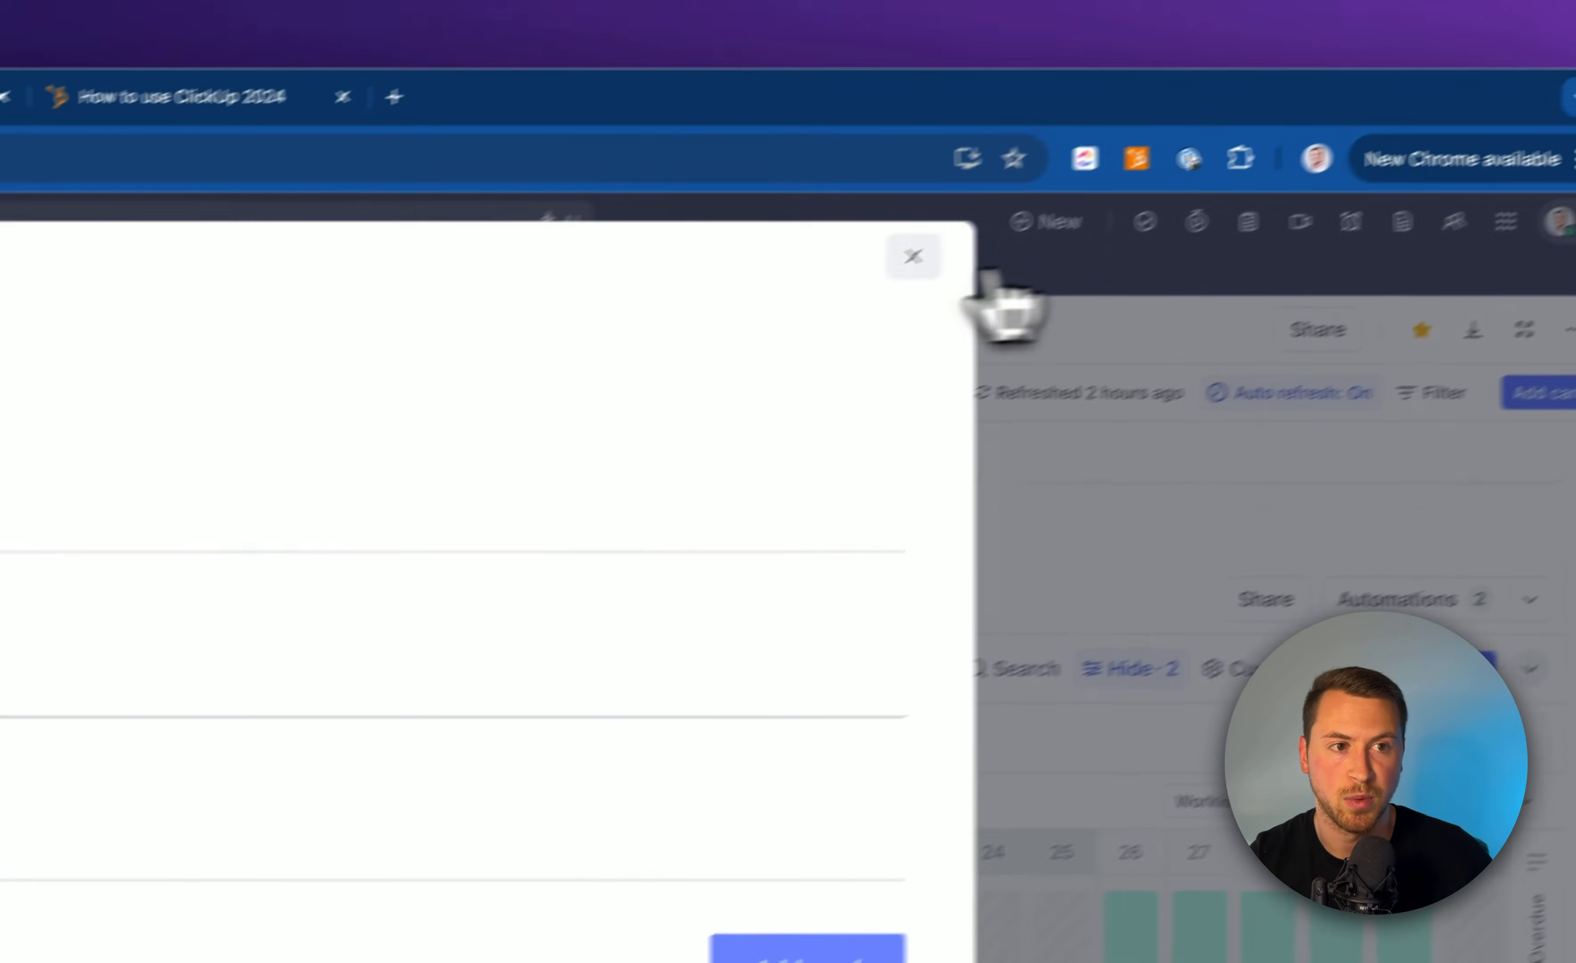
pyautogui.click(911, 256)
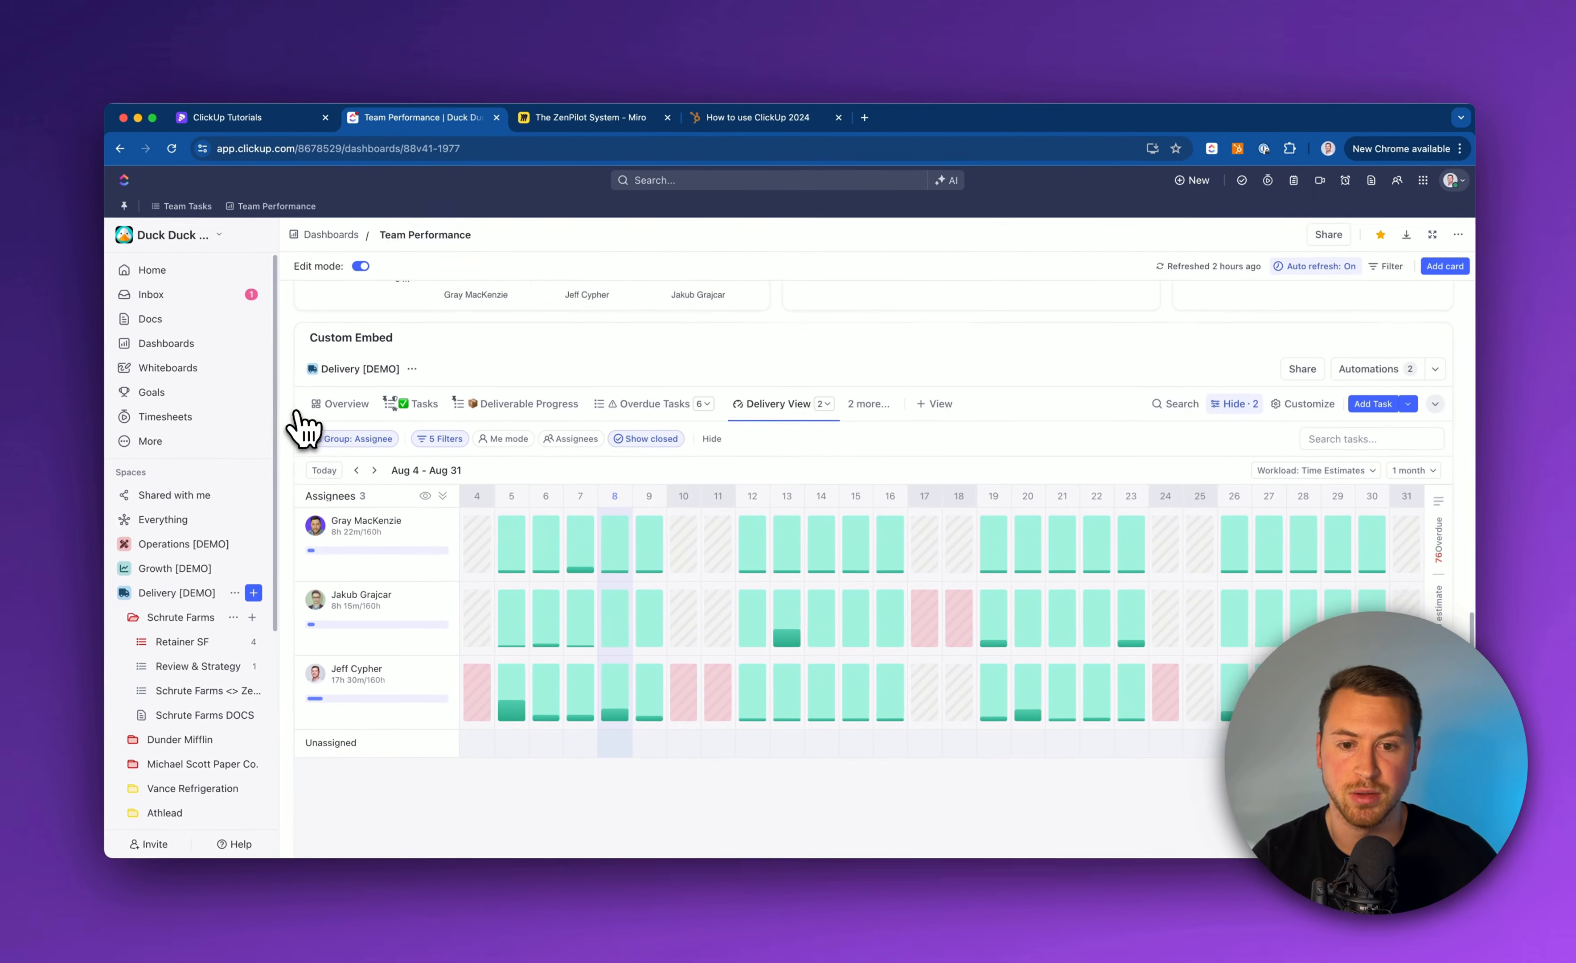
# Step: Review the This Week's Priorities charts, the embedded Delivery View workload and the Deliverables + Projects task list
pyautogui.scroll(-2, 169, 191)
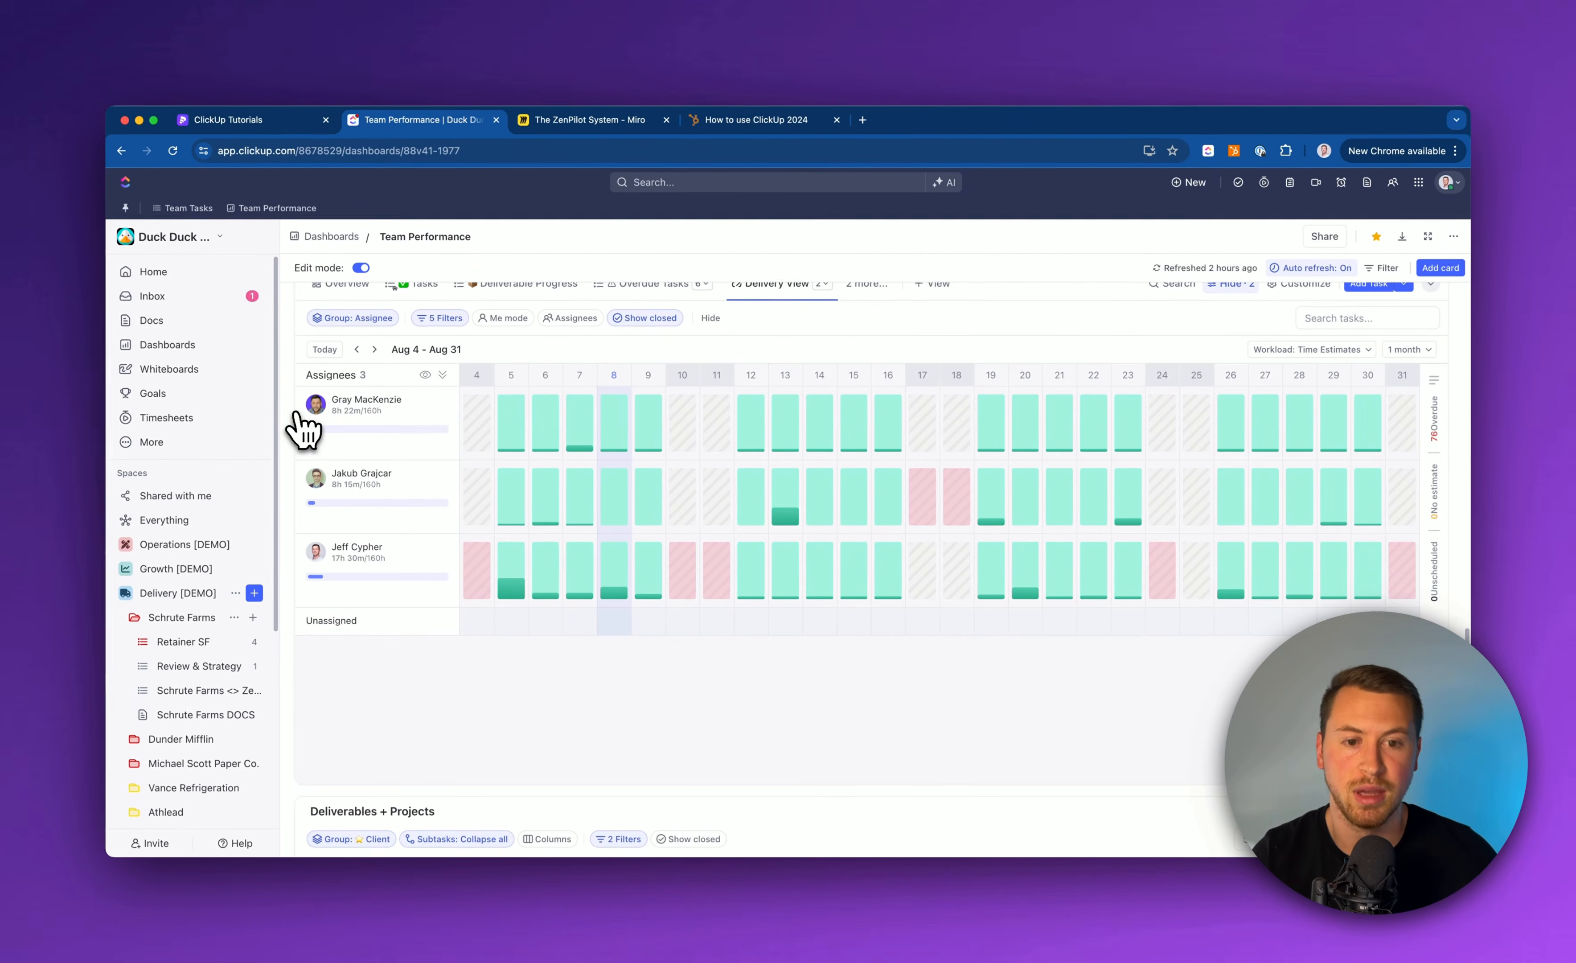
pyautogui.scroll(10, 299, 427)
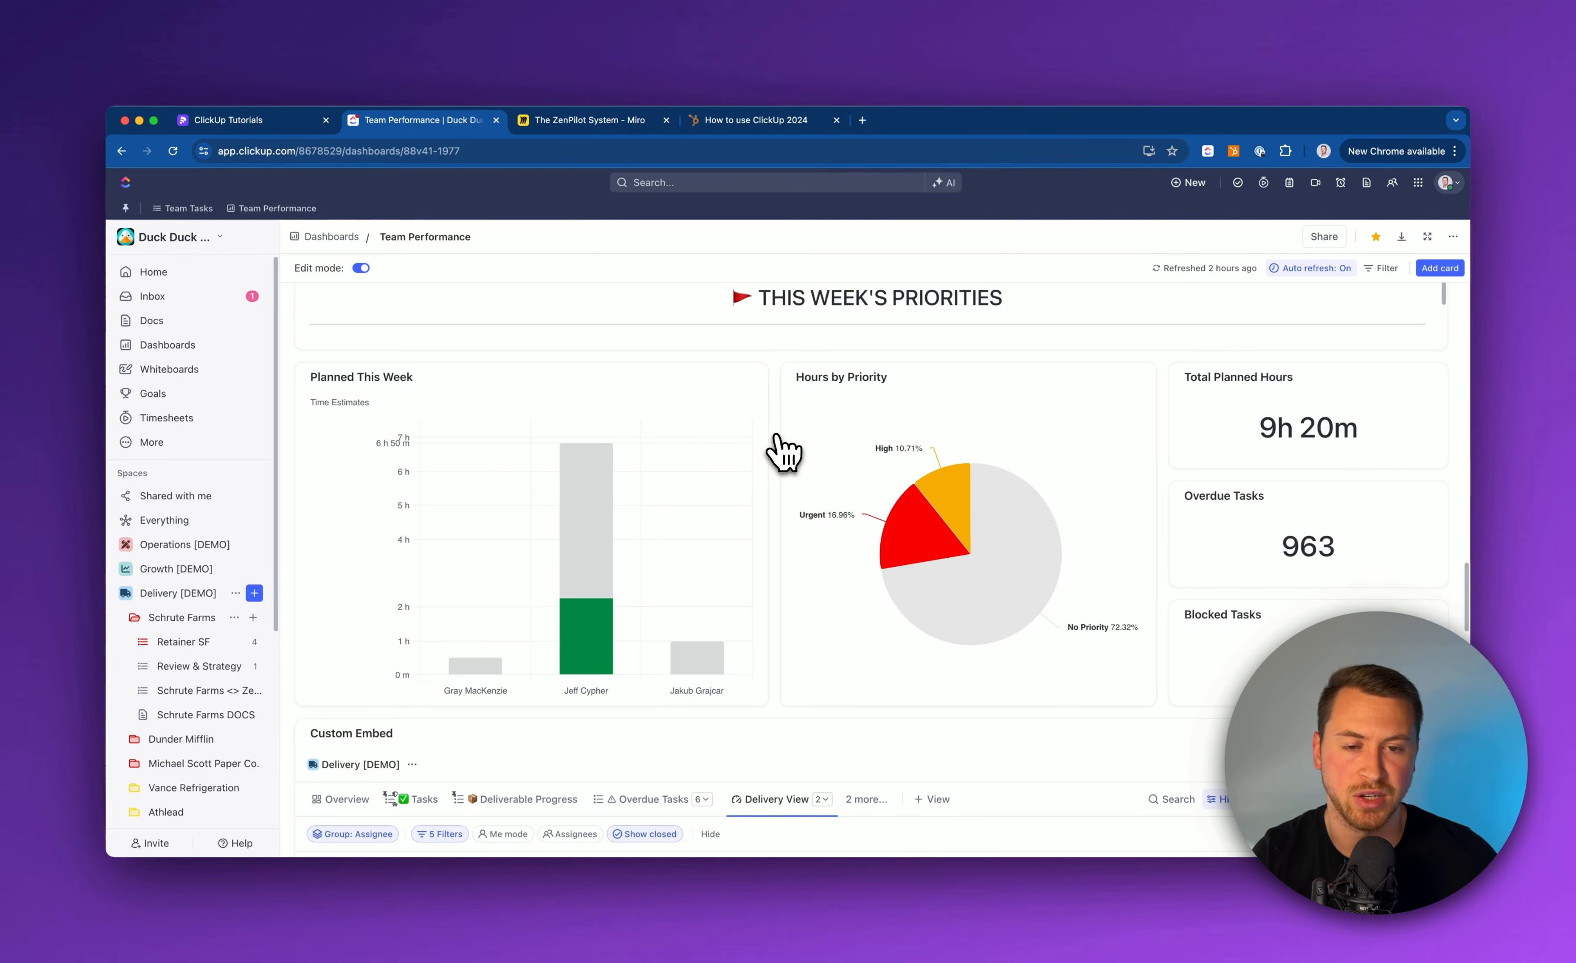
pyautogui.scroll(-5, 782, 452)
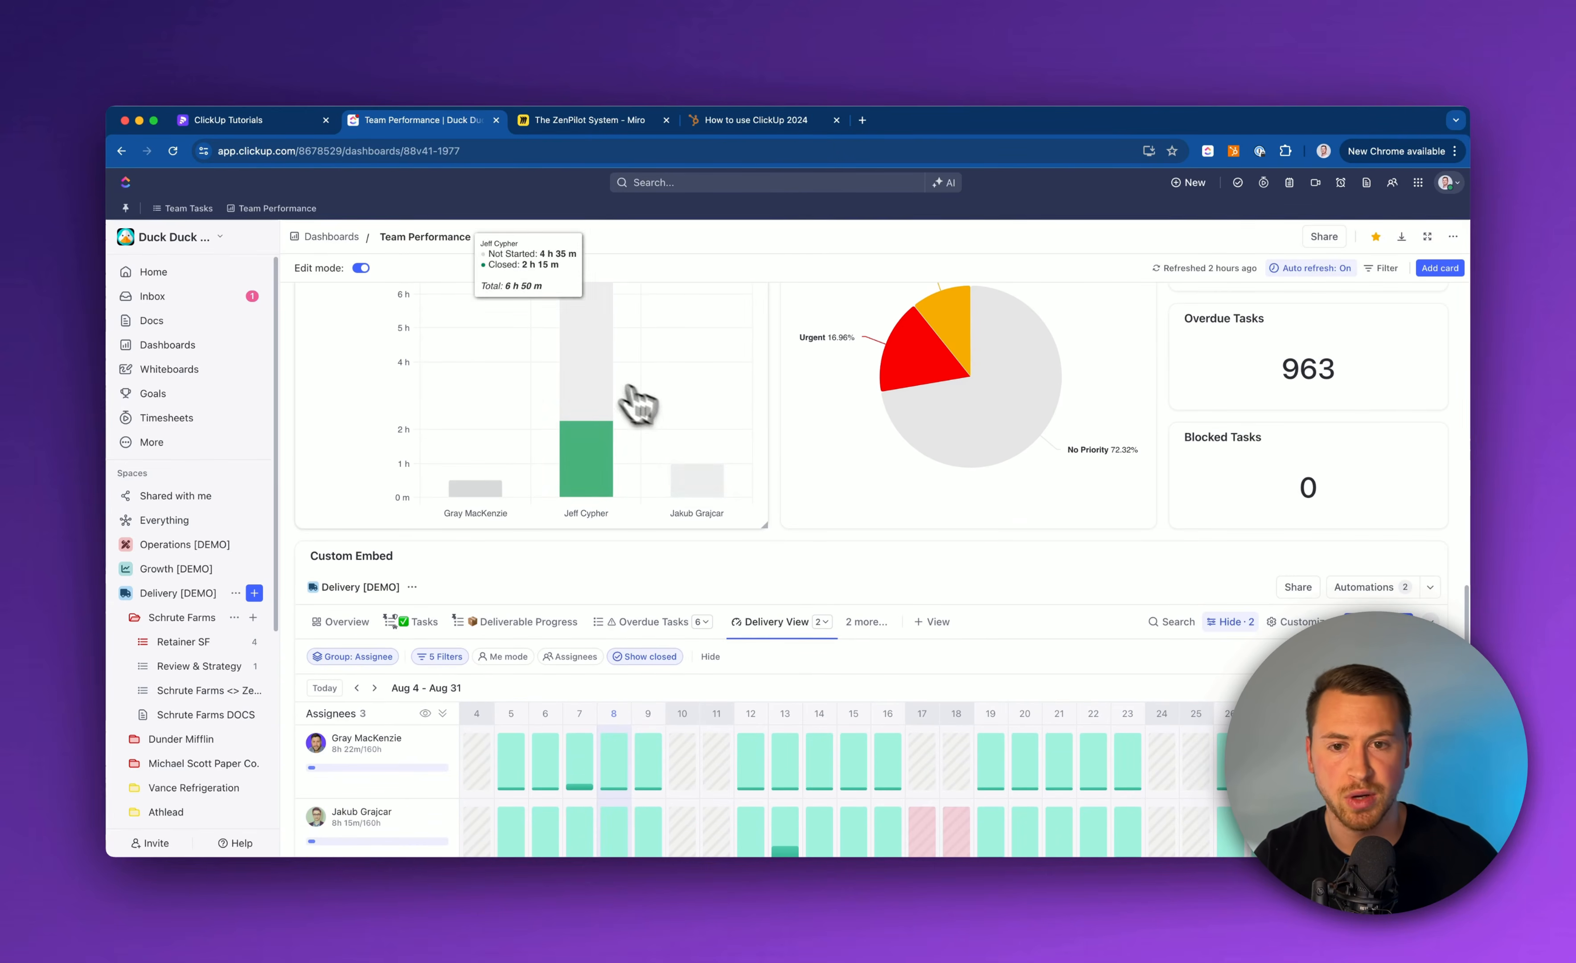
pyautogui.scroll(-4, 785, 427)
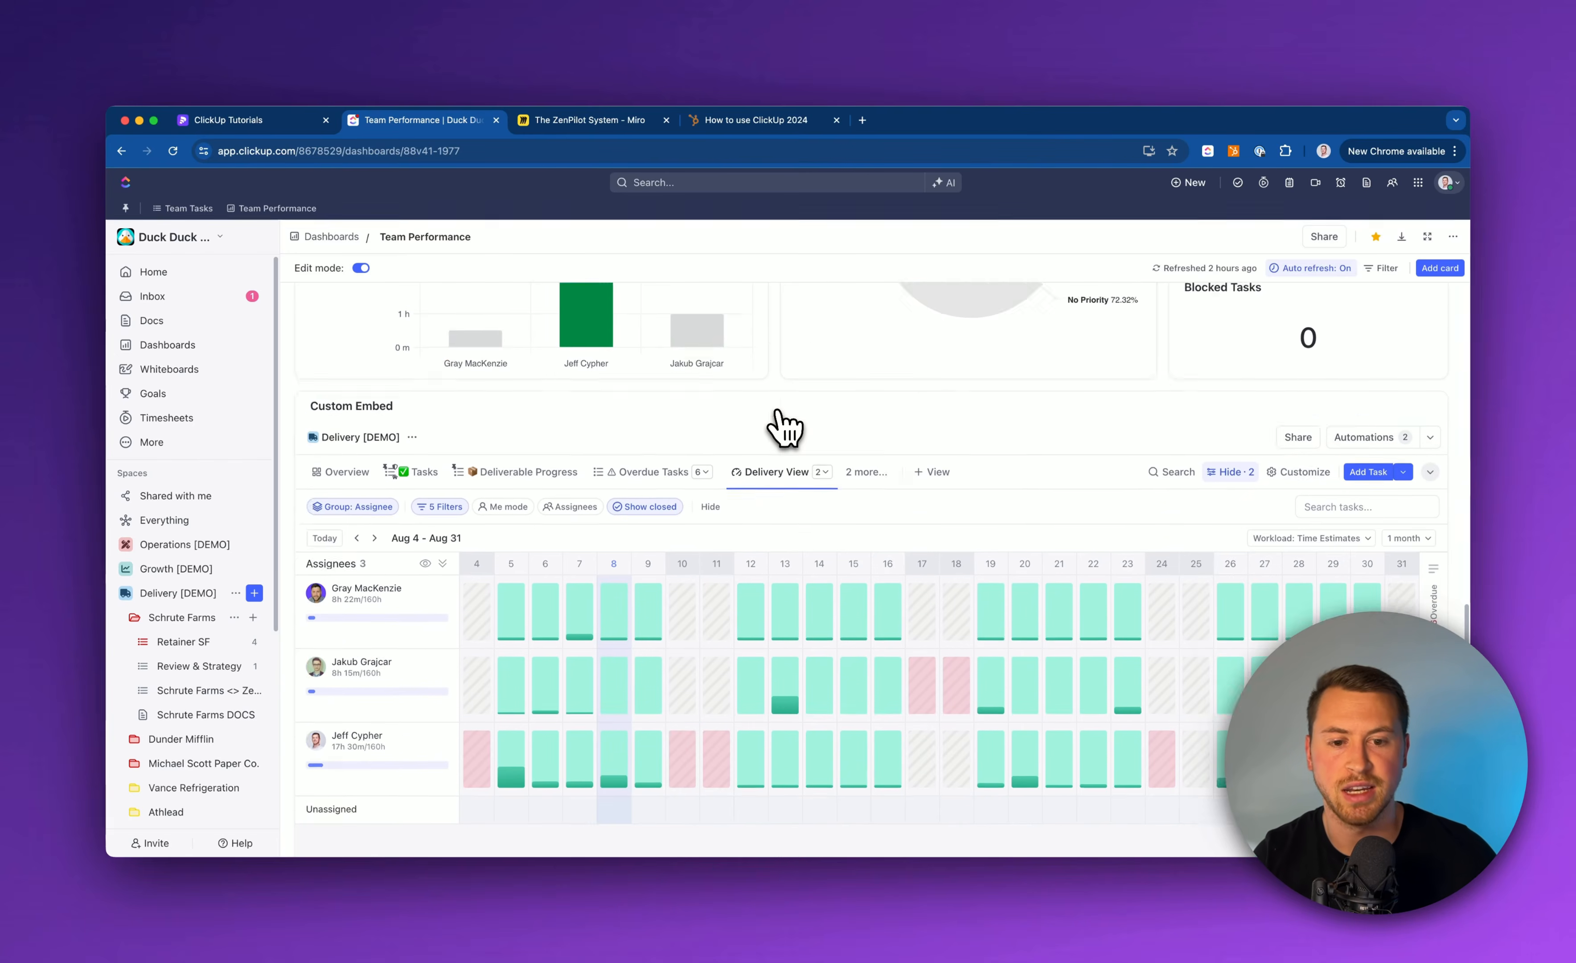
pyautogui.scroll(-15, 785, 427)
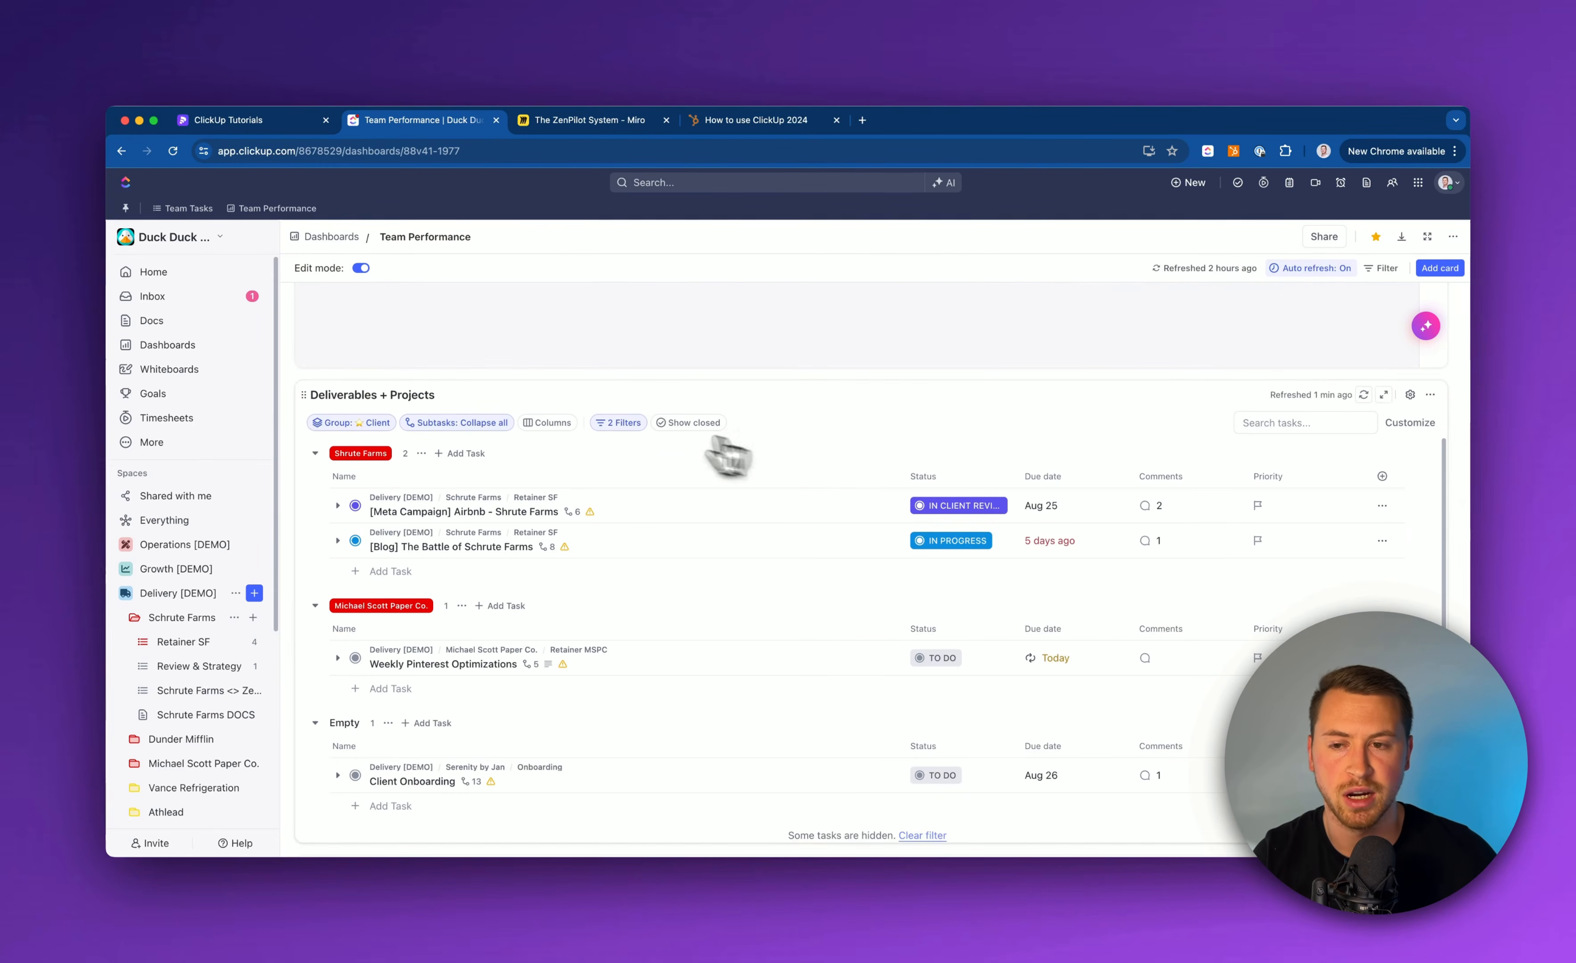
pyautogui.scroll(-3, 295, 461)
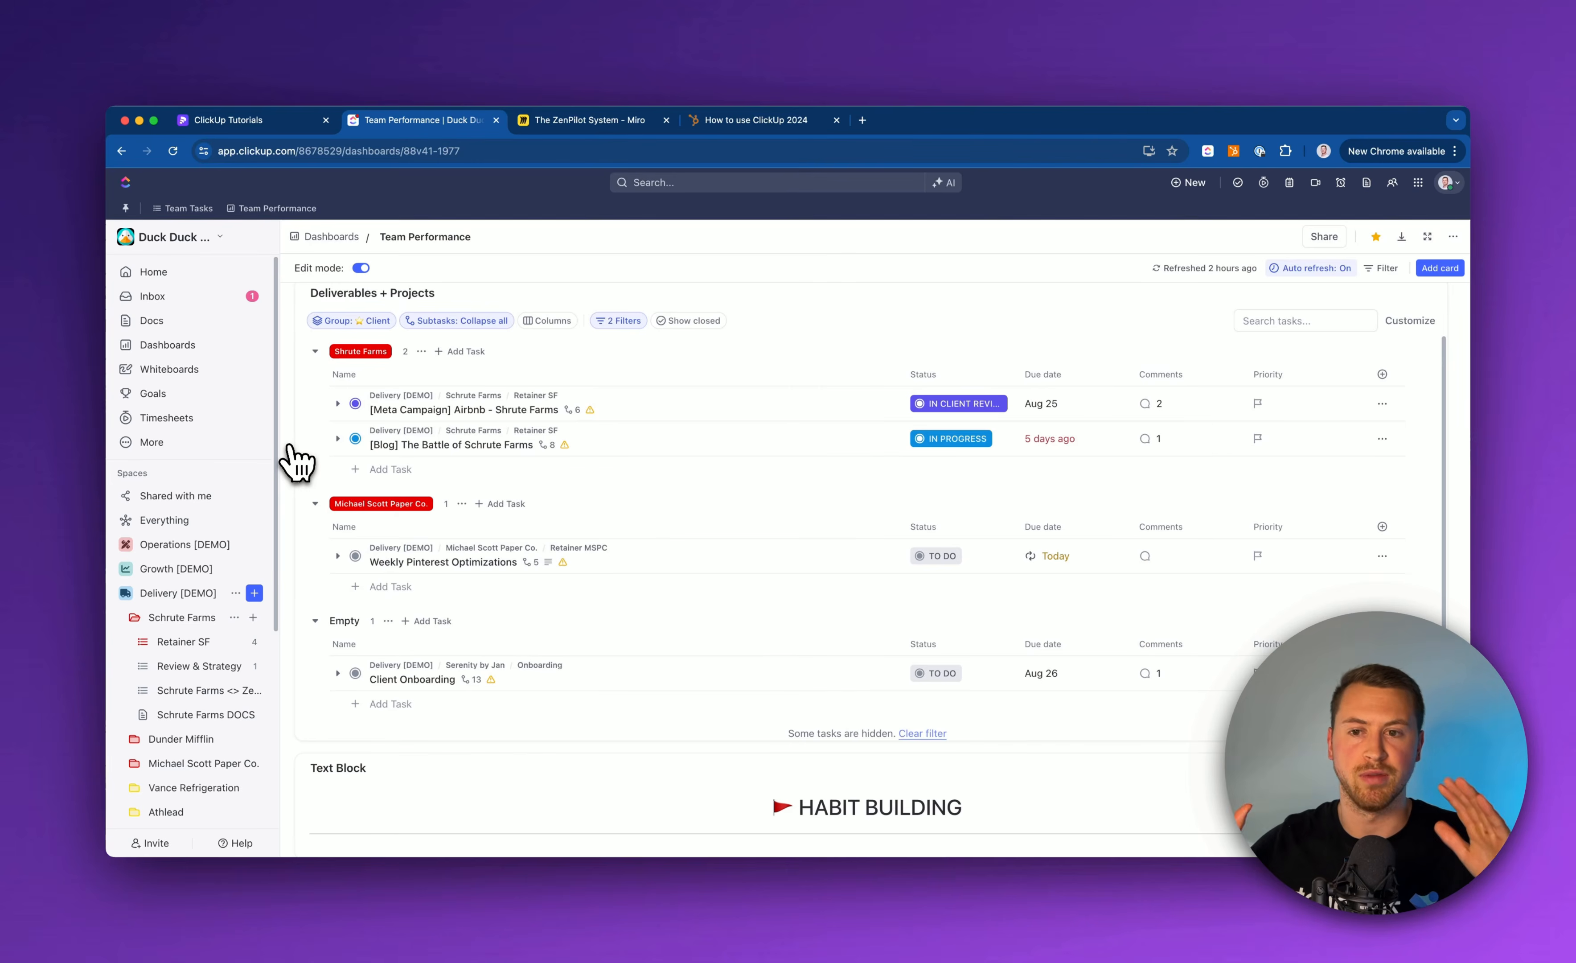
# Step: Examine the closed tasks behind the middle team member's bar in the Planned This Week chart
pyautogui.scroll(-15, 296, 462)
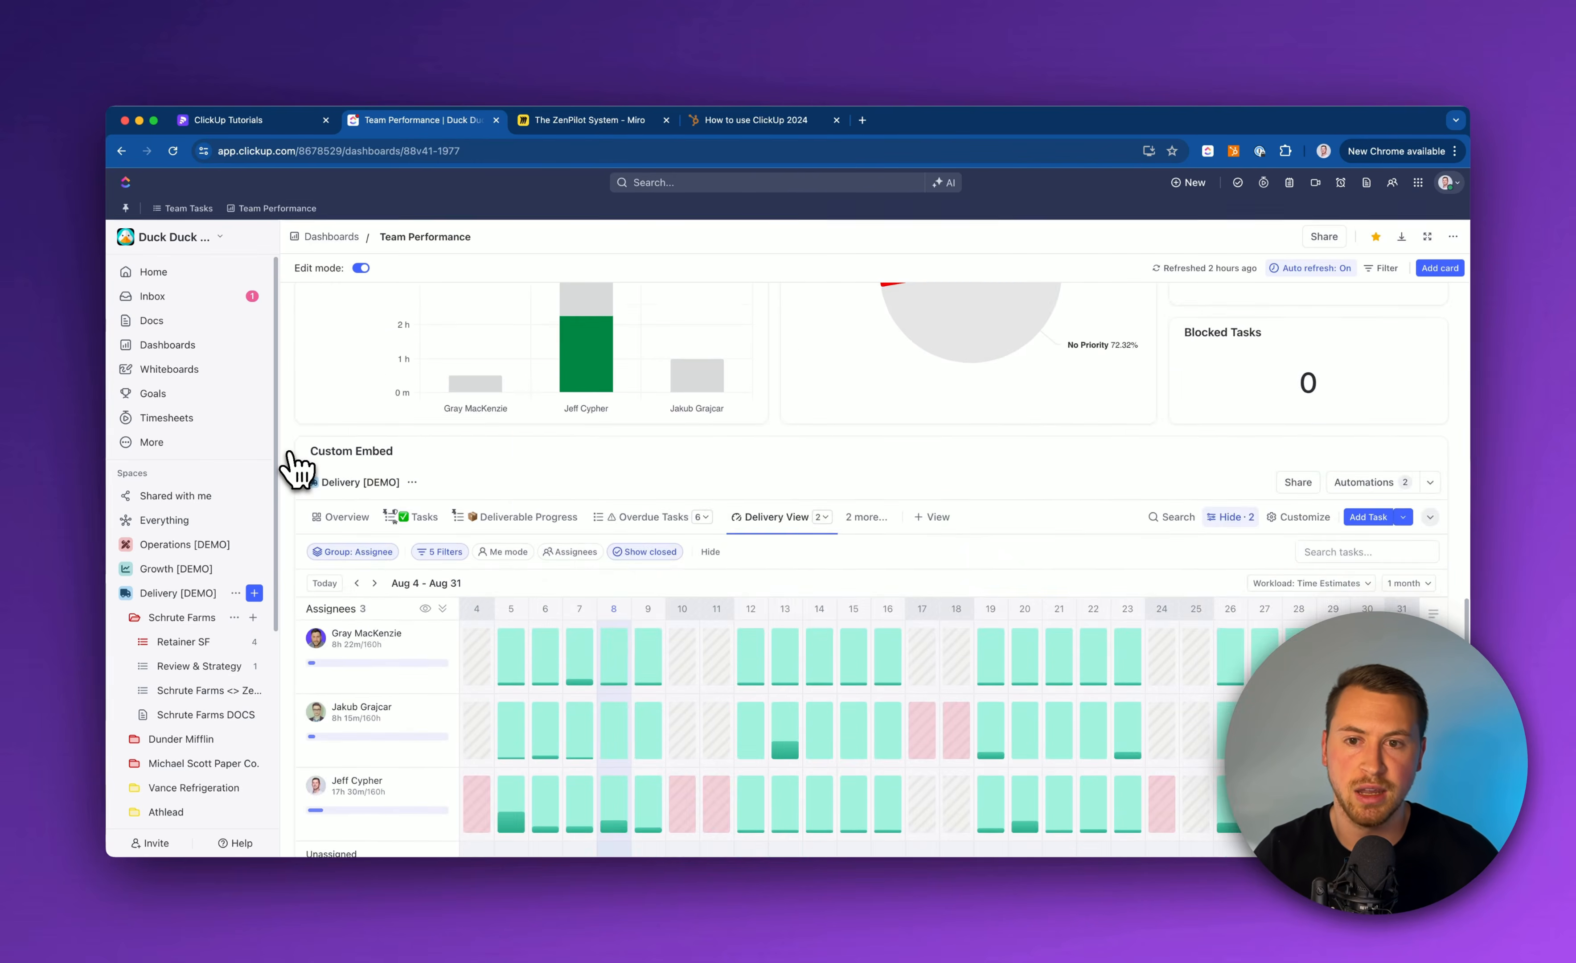
pyautogui.moveTo(603, 690)
pyautogui.click(744, 592)
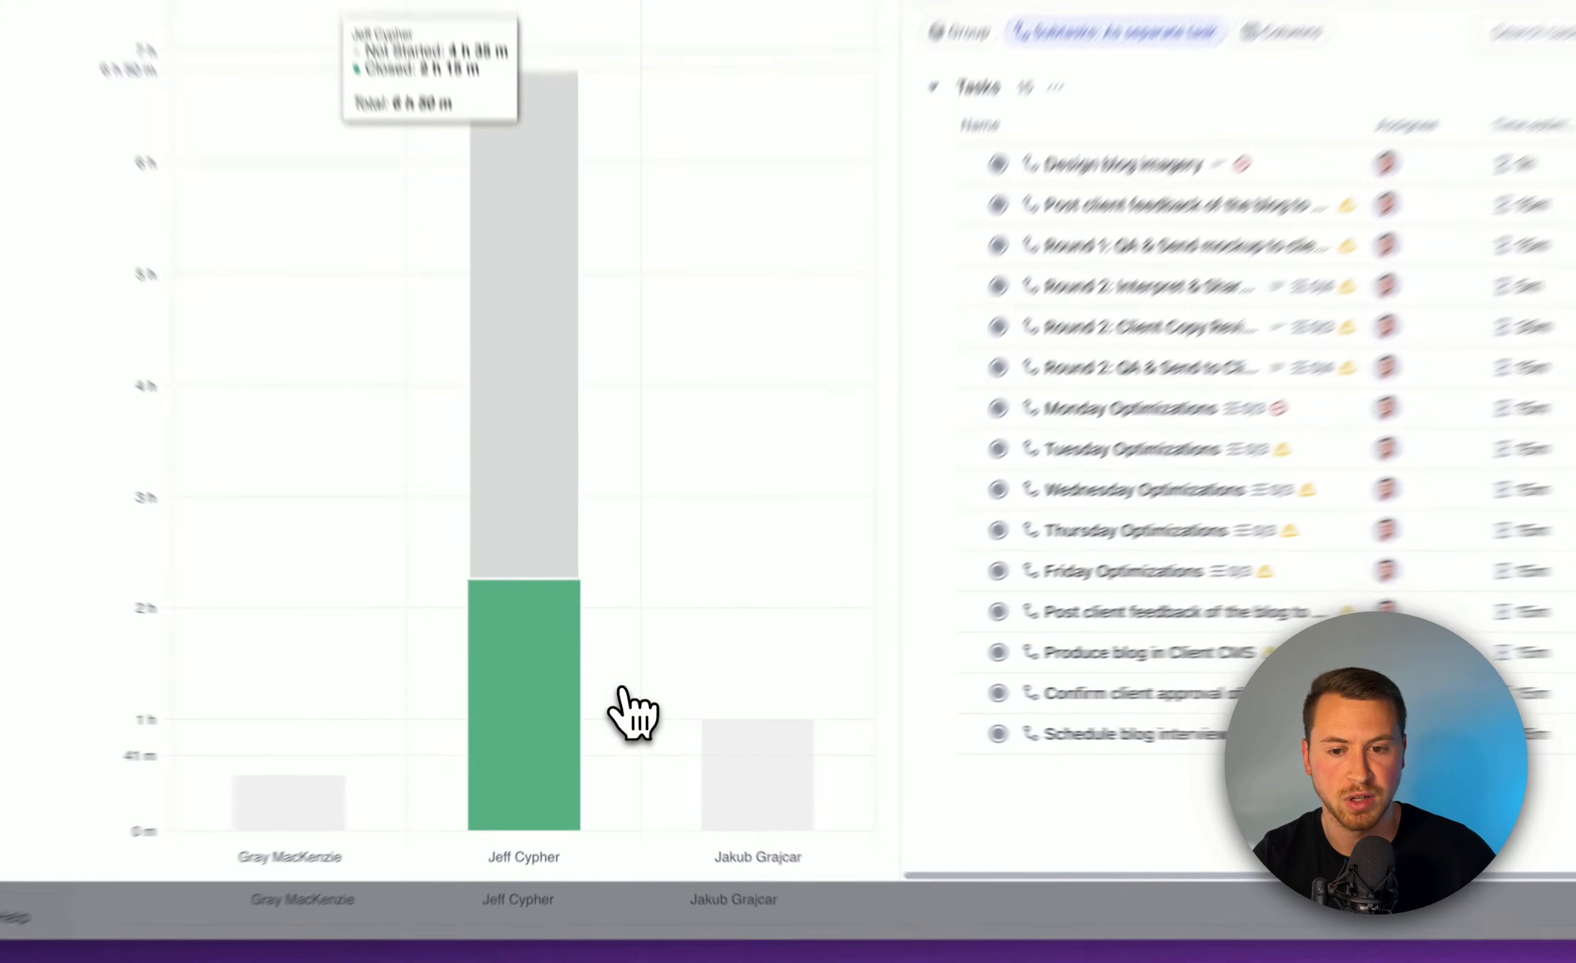
pyautogui.click(585, 716)
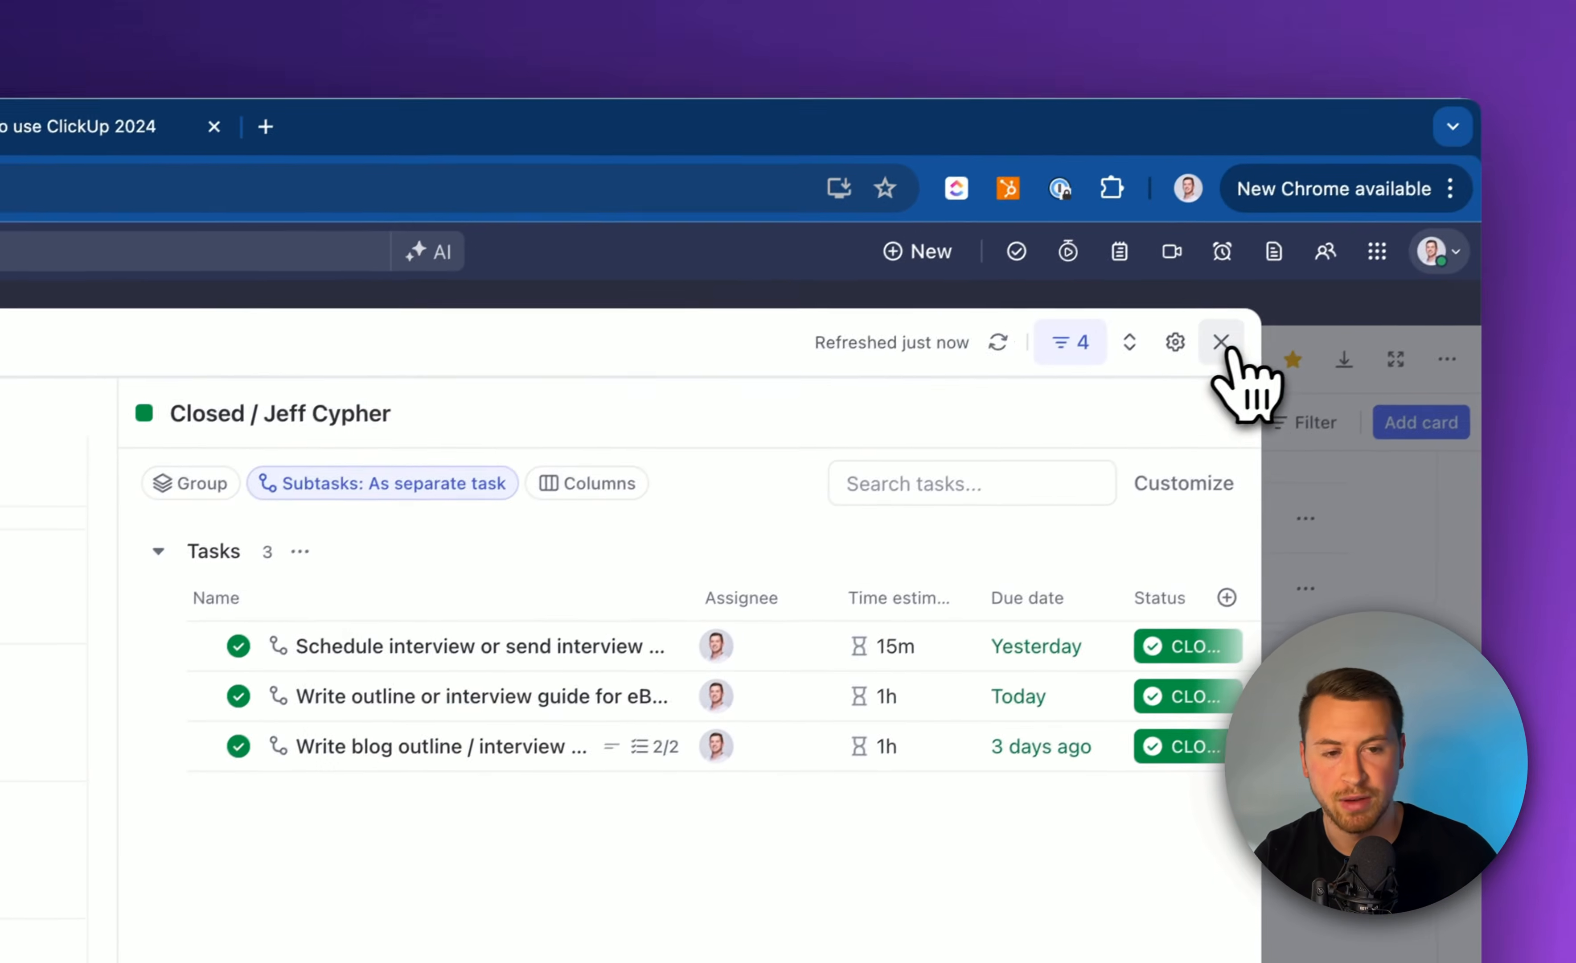
pyautogui.click(1221, 341)
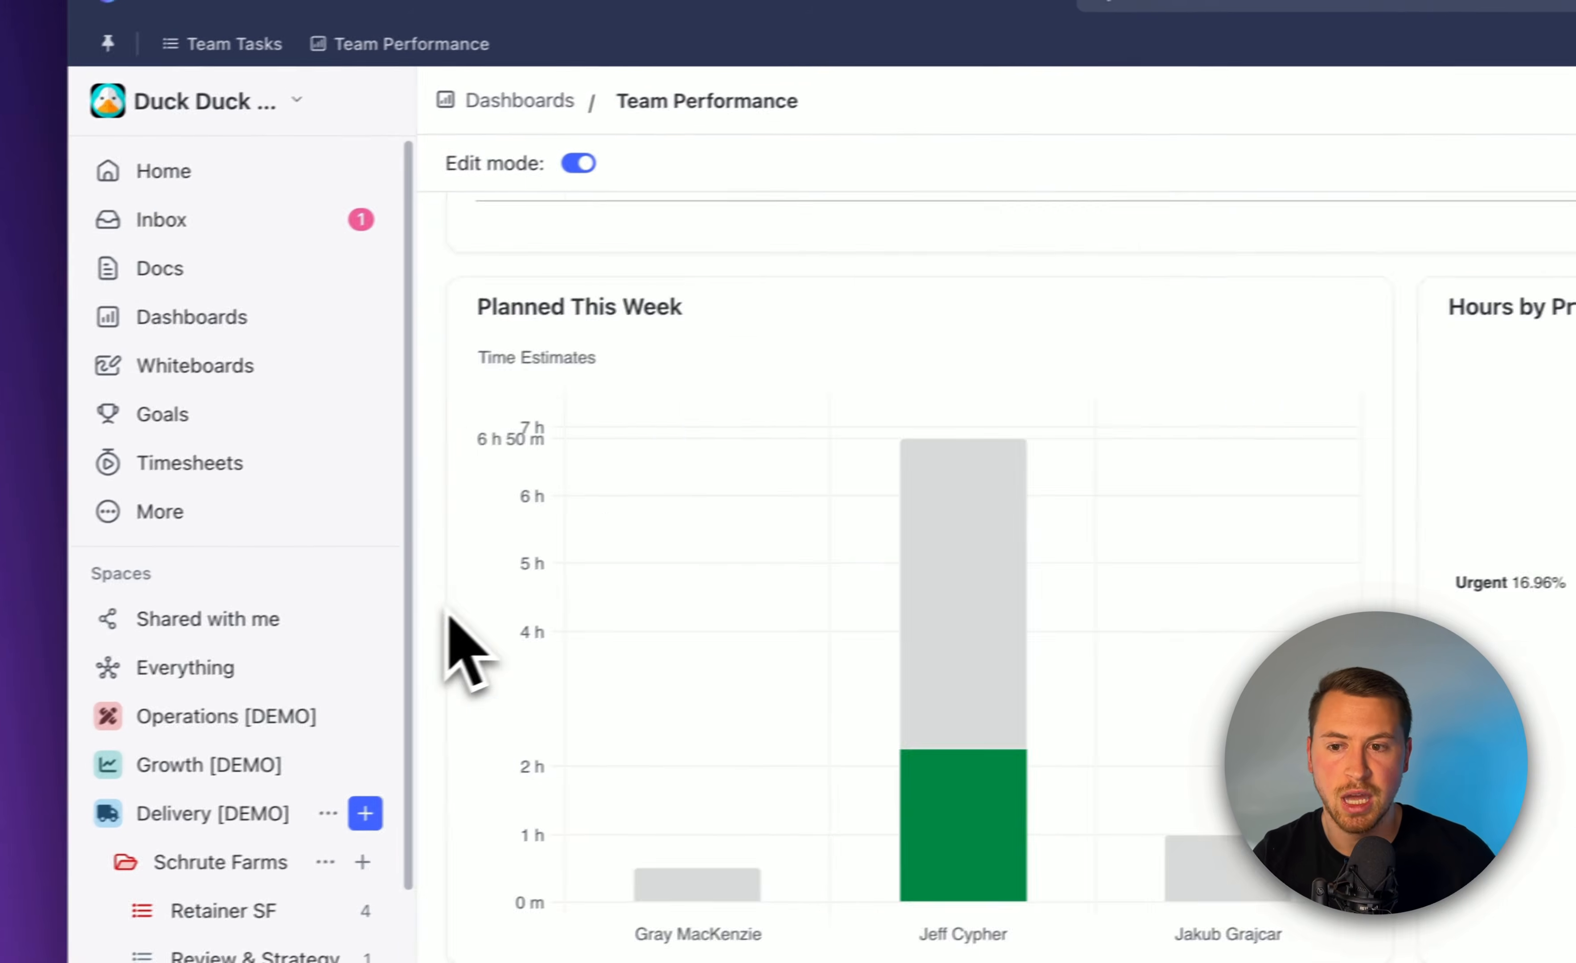
# Step: Inspect the Deliverables + Projects task list card's settings, including its locations and grouping by Client
pyautogui.scroll(-15, 449, 618)
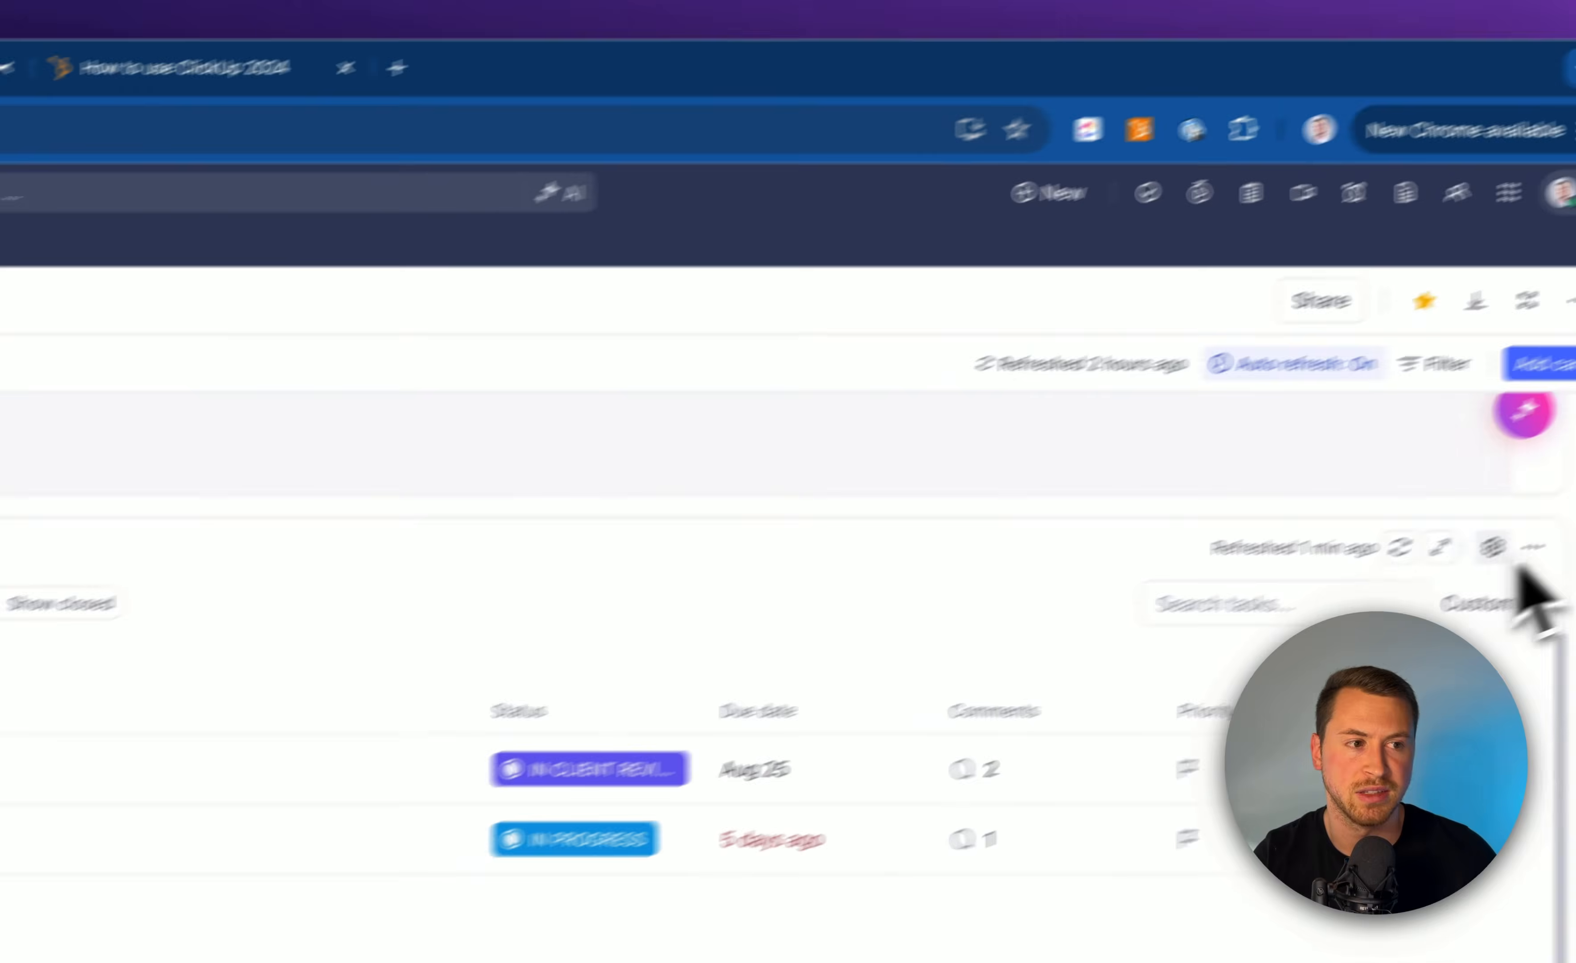
pyautogui.click(1492, 547)
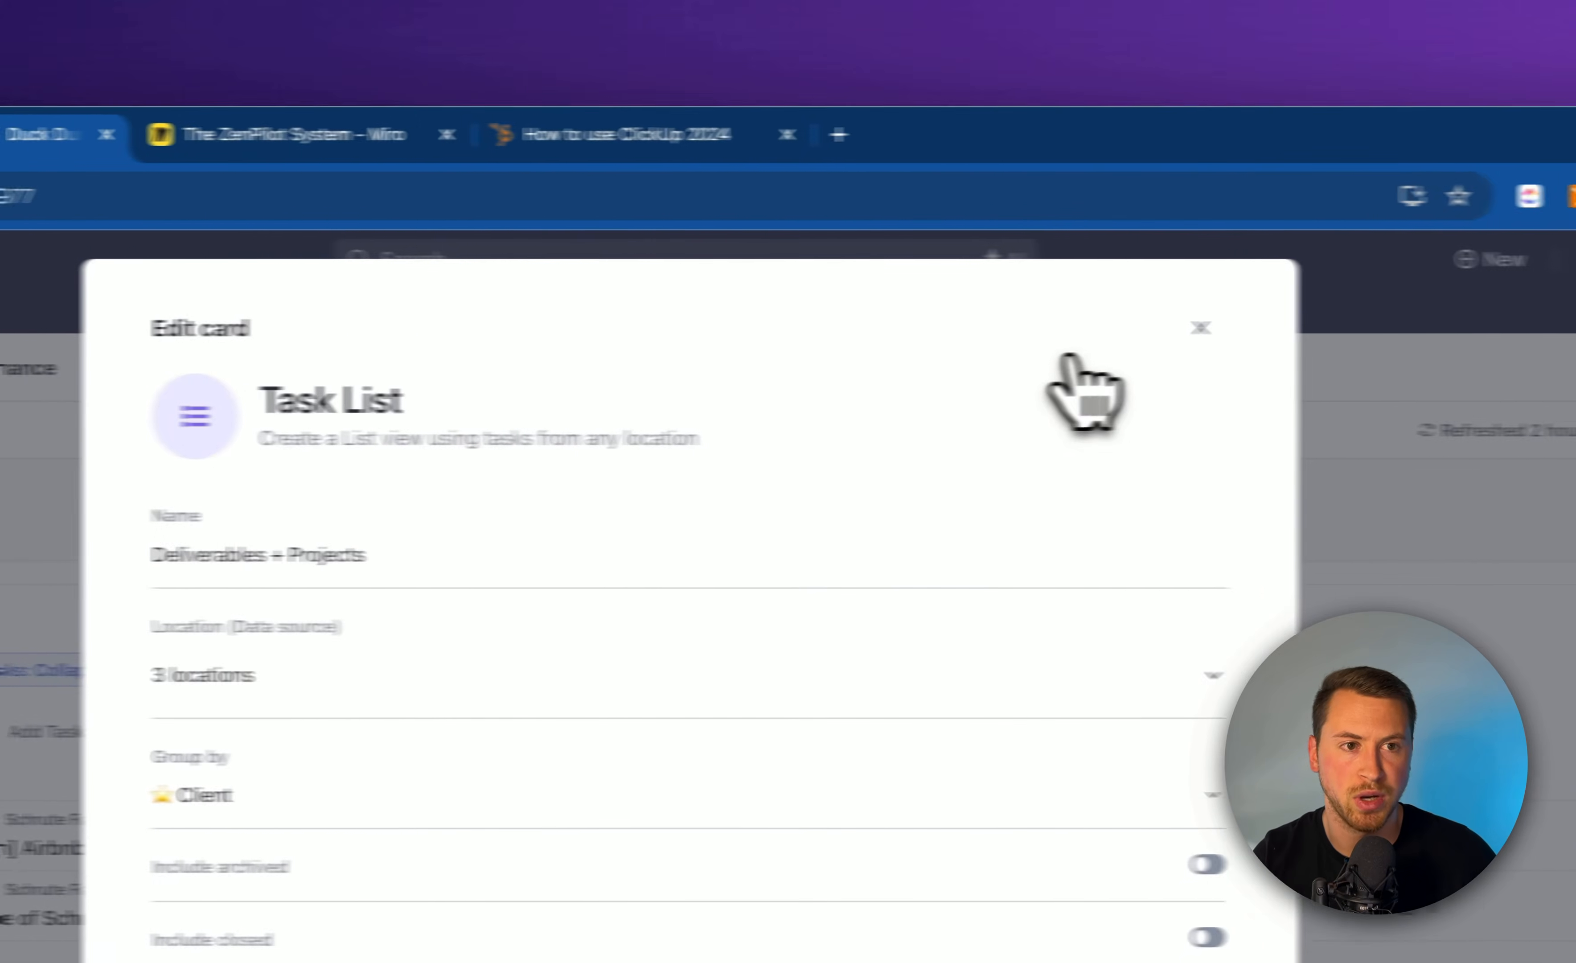
pyautogui.click(1200, 327)
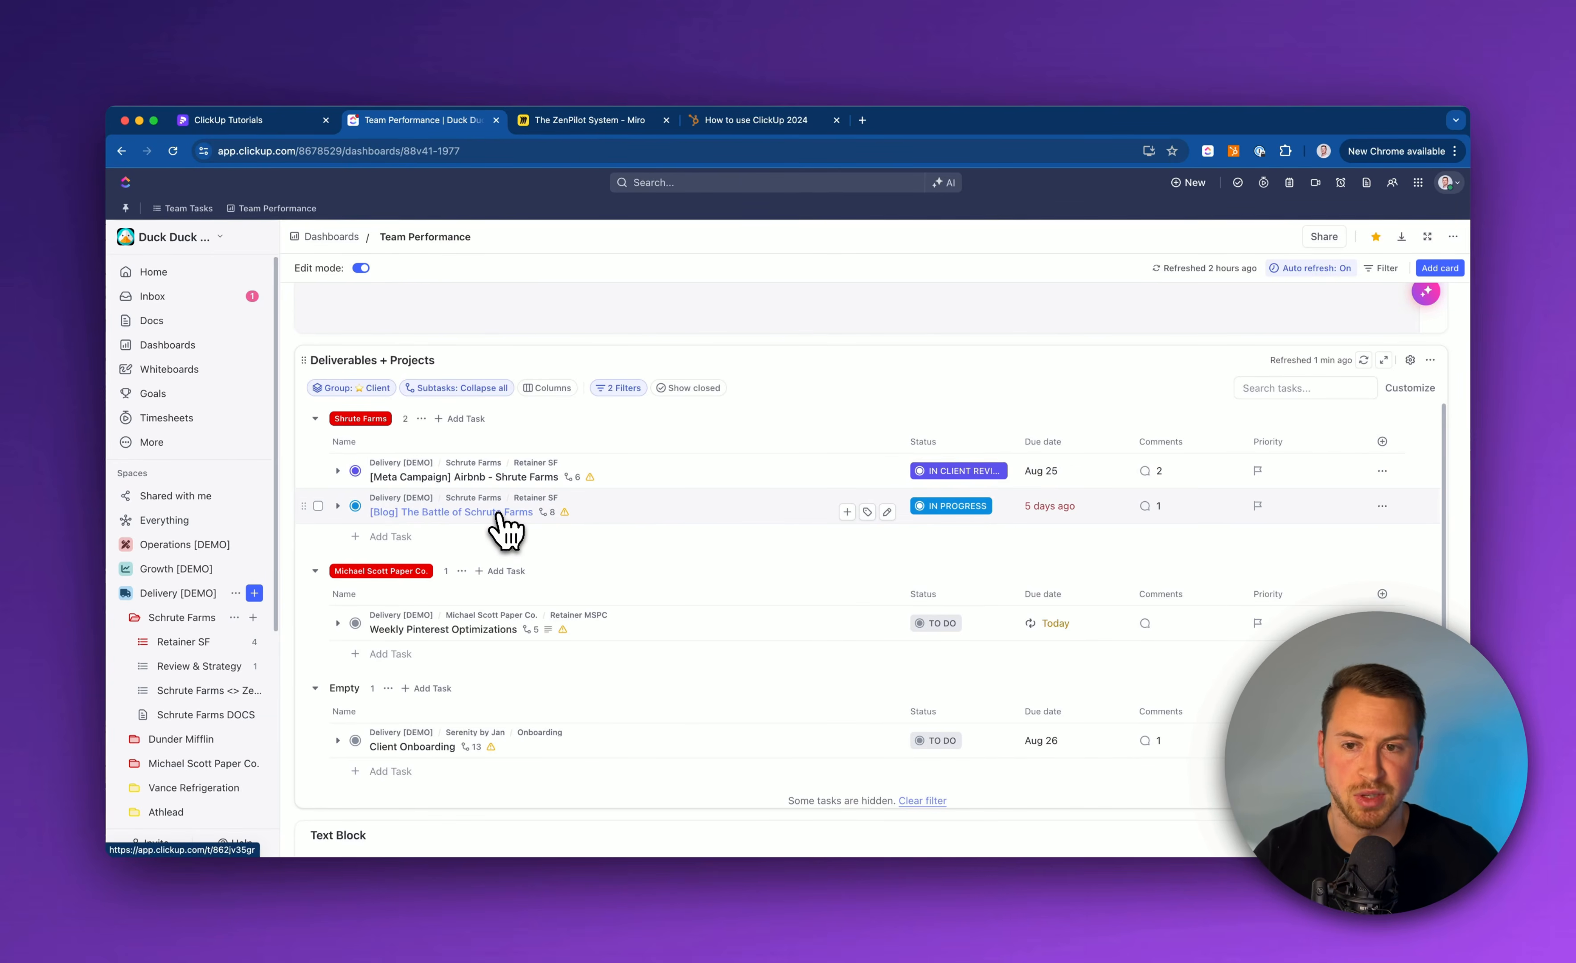
# Step: Review the statuses and due dates of the deliverables grouped by client, alongside the embedded team workload
pyautogui.scroll(10, 504, 528)
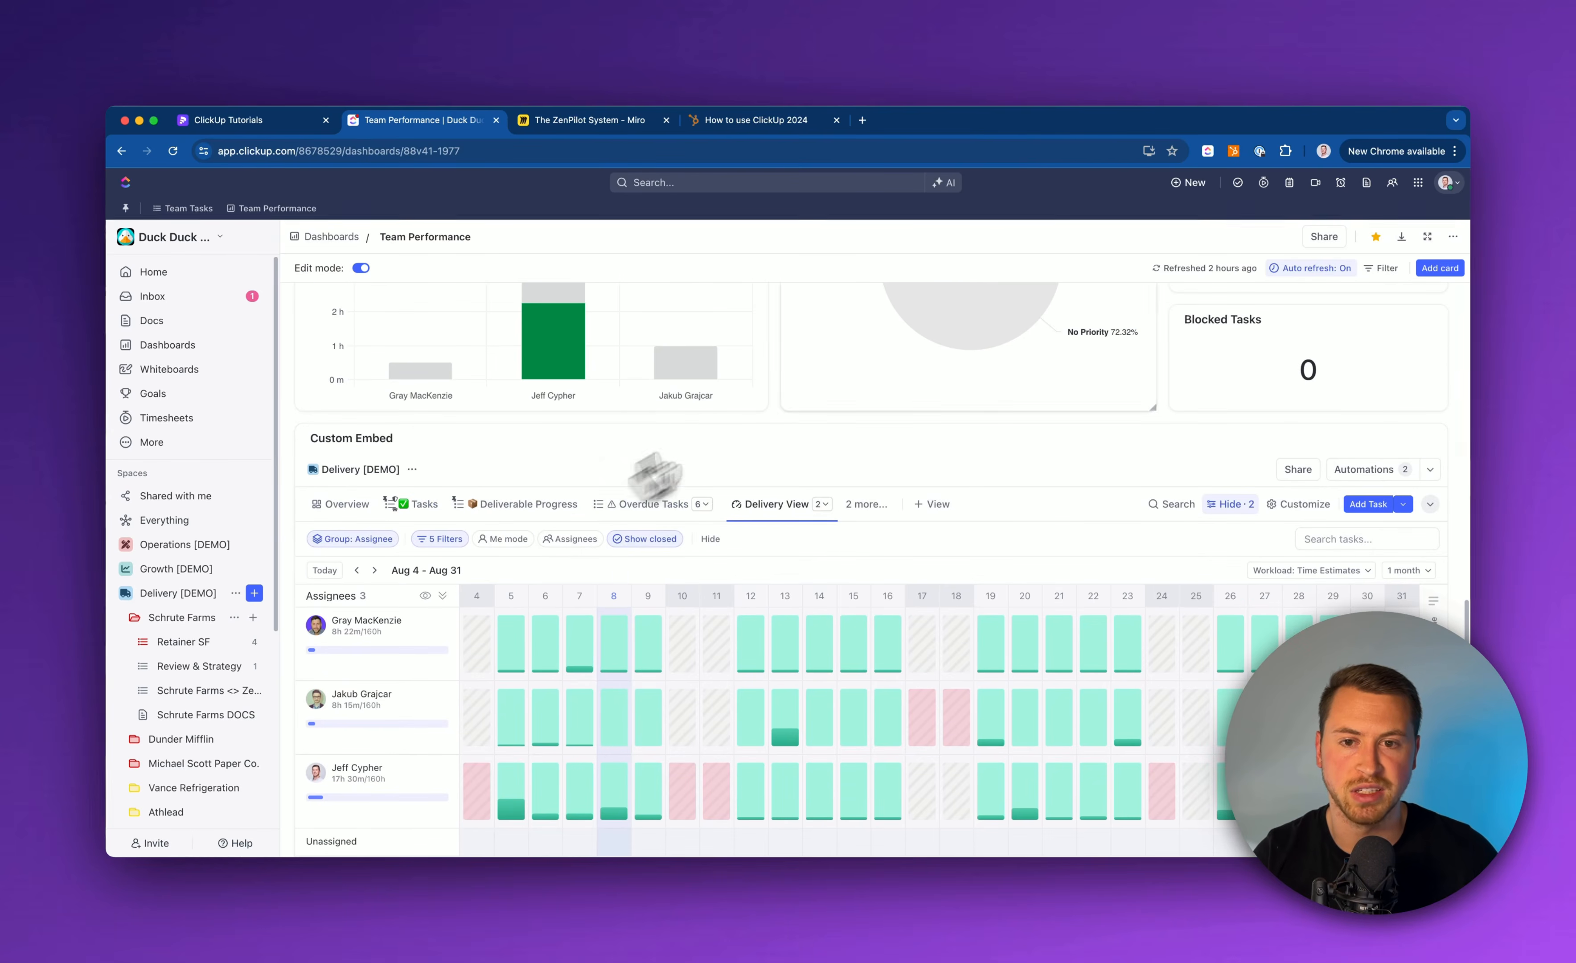
pyautogui.scroll(-8, 816, 440)
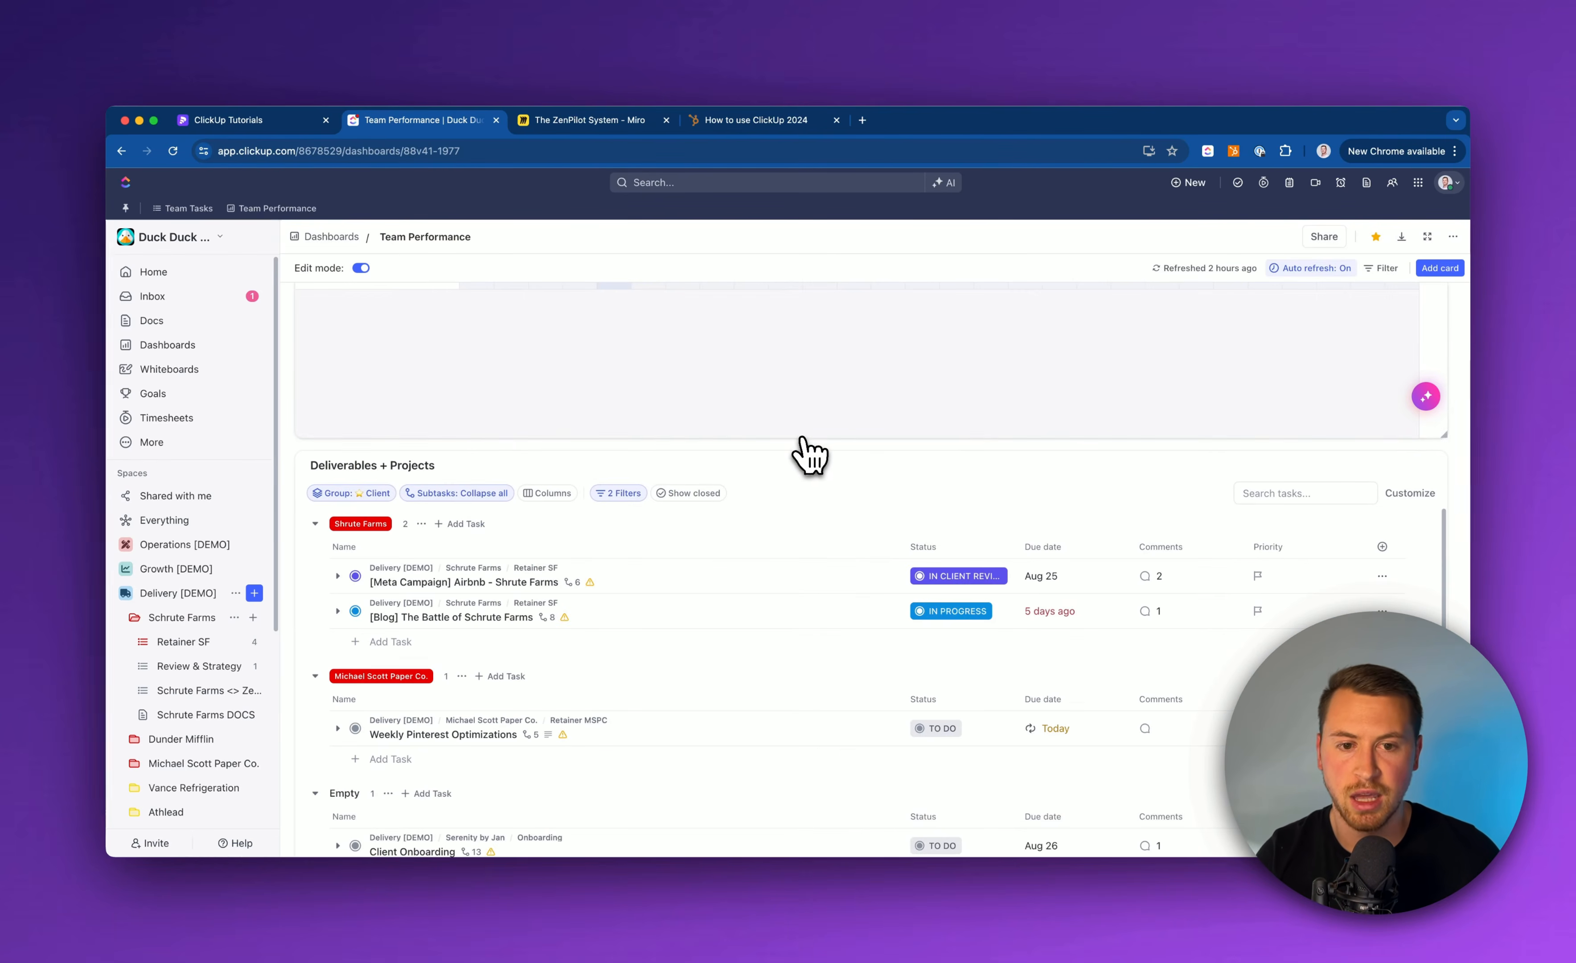
pyautogui.scroll(-2, 773, 534)
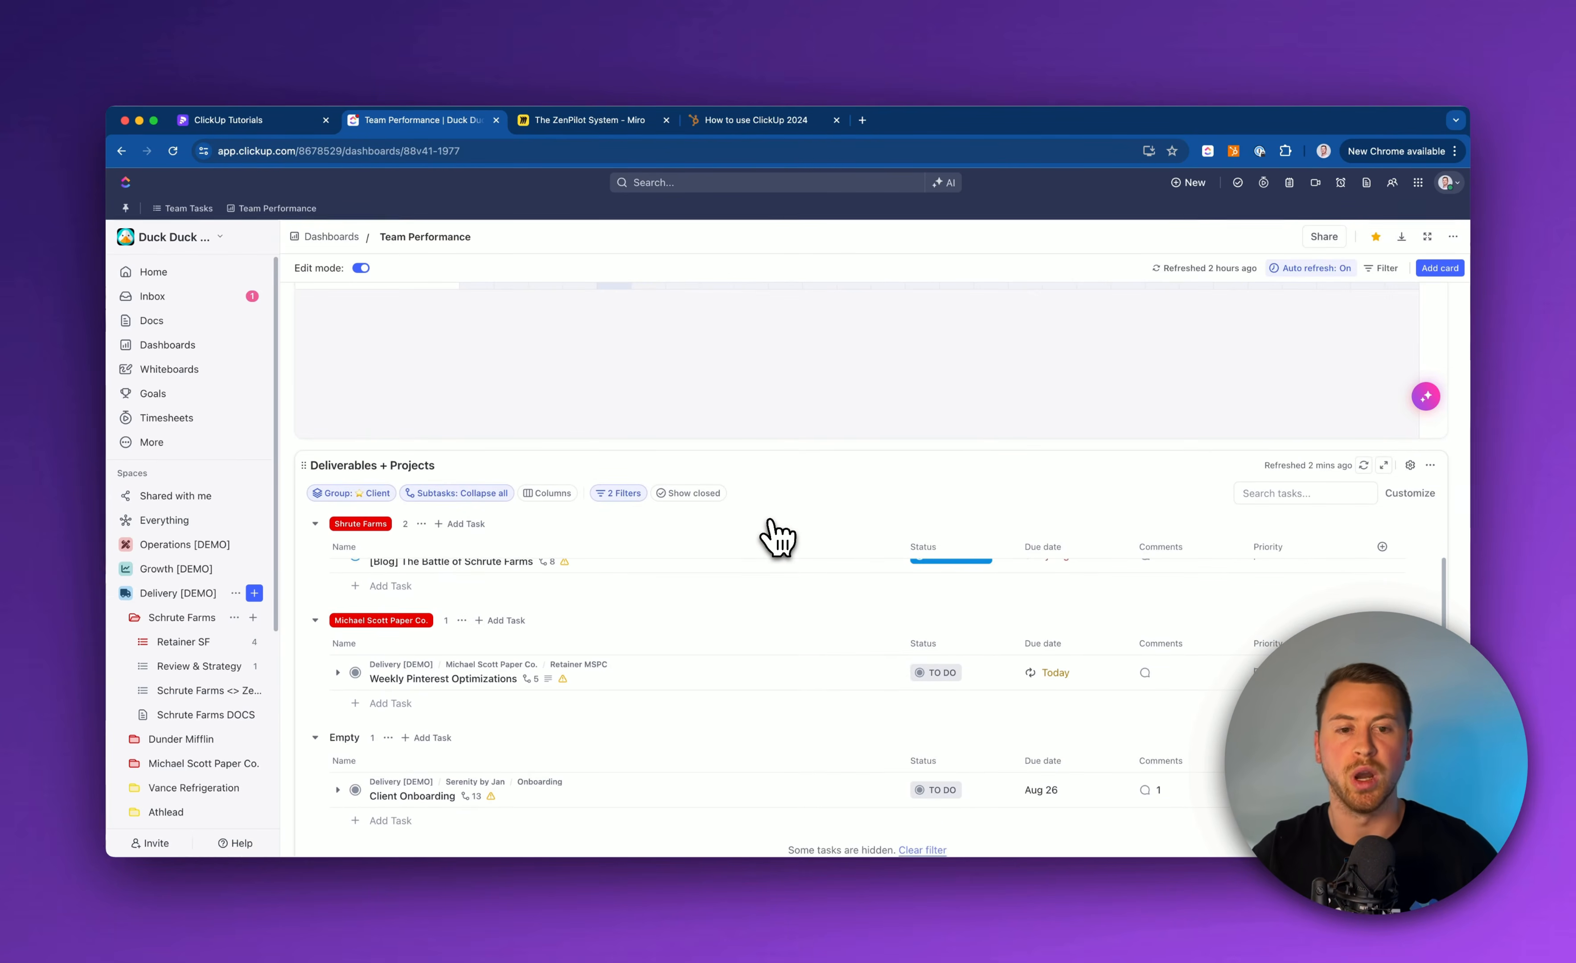
pyautogui.scroll(-3, 777, 535)
pyautogui.scroll(2, 773, 536)
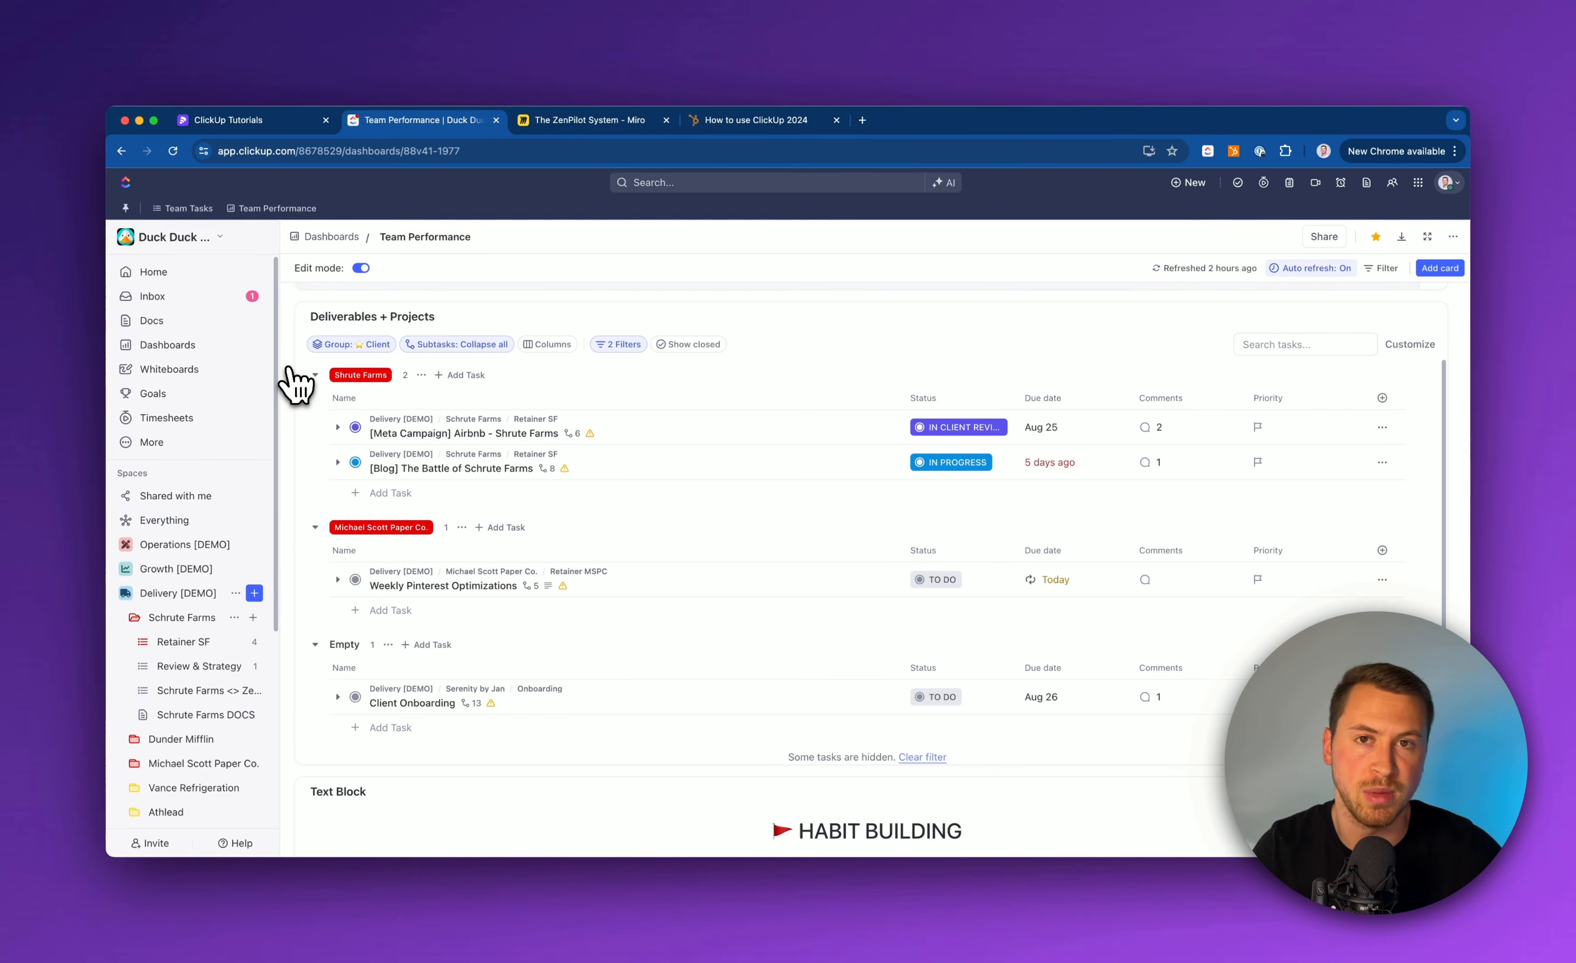
# Step: Review the Who's Behind card under Habit Building and look up its card type by searching the available cards for "who"
pyautogui.scroll(-10, 297, 385)
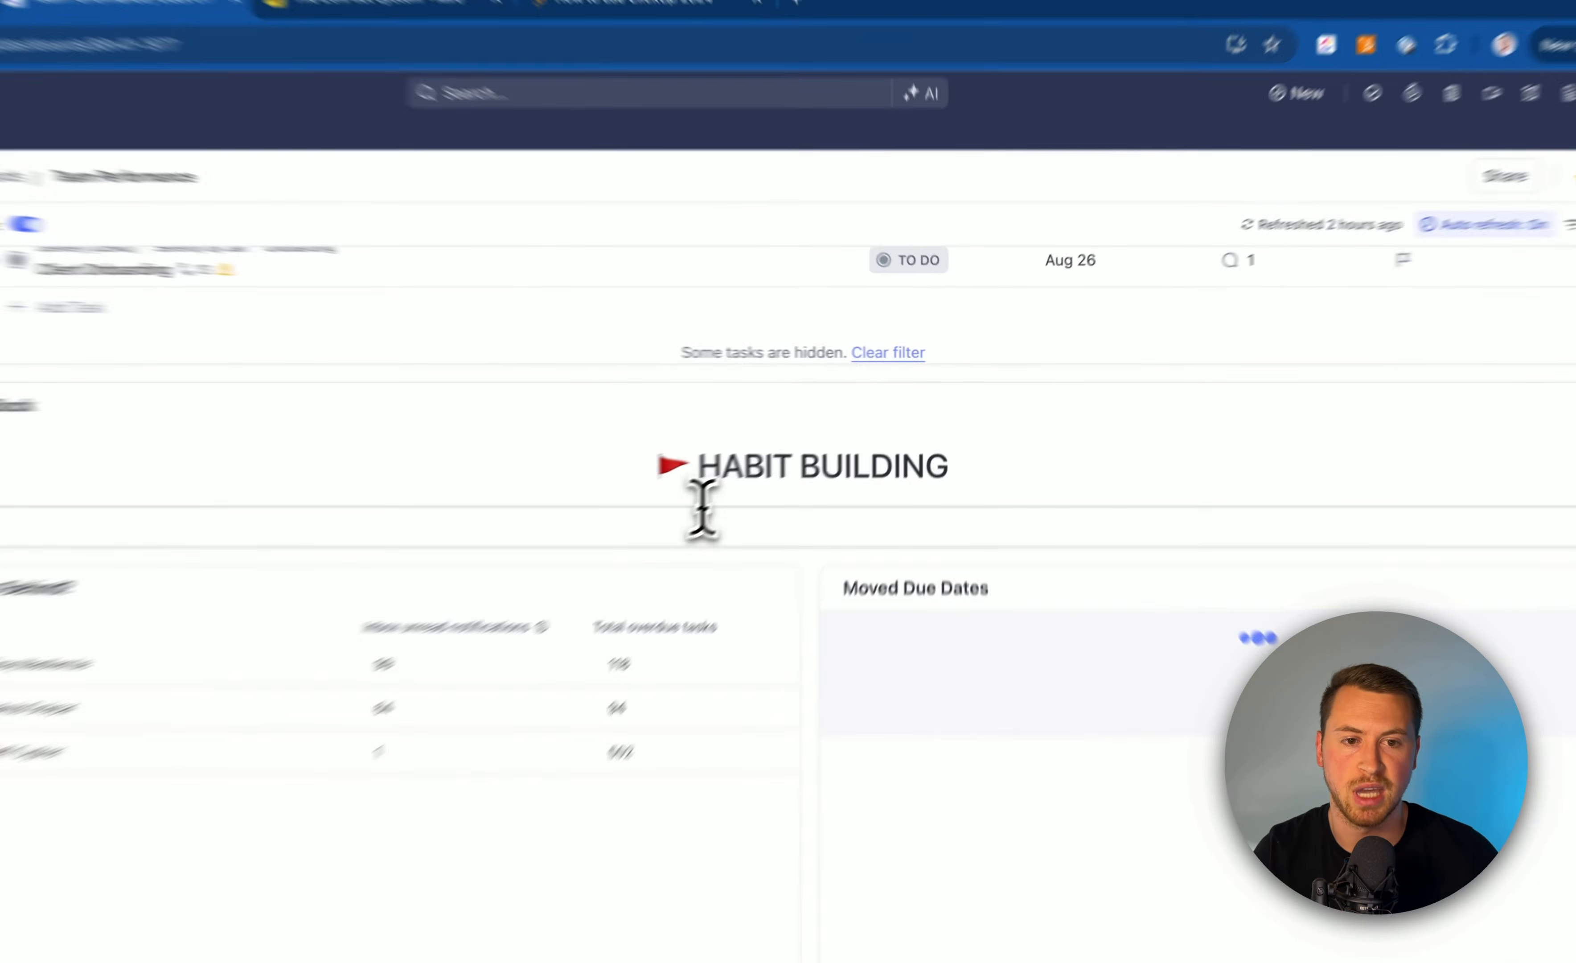
pyautogui.click(814, 463)
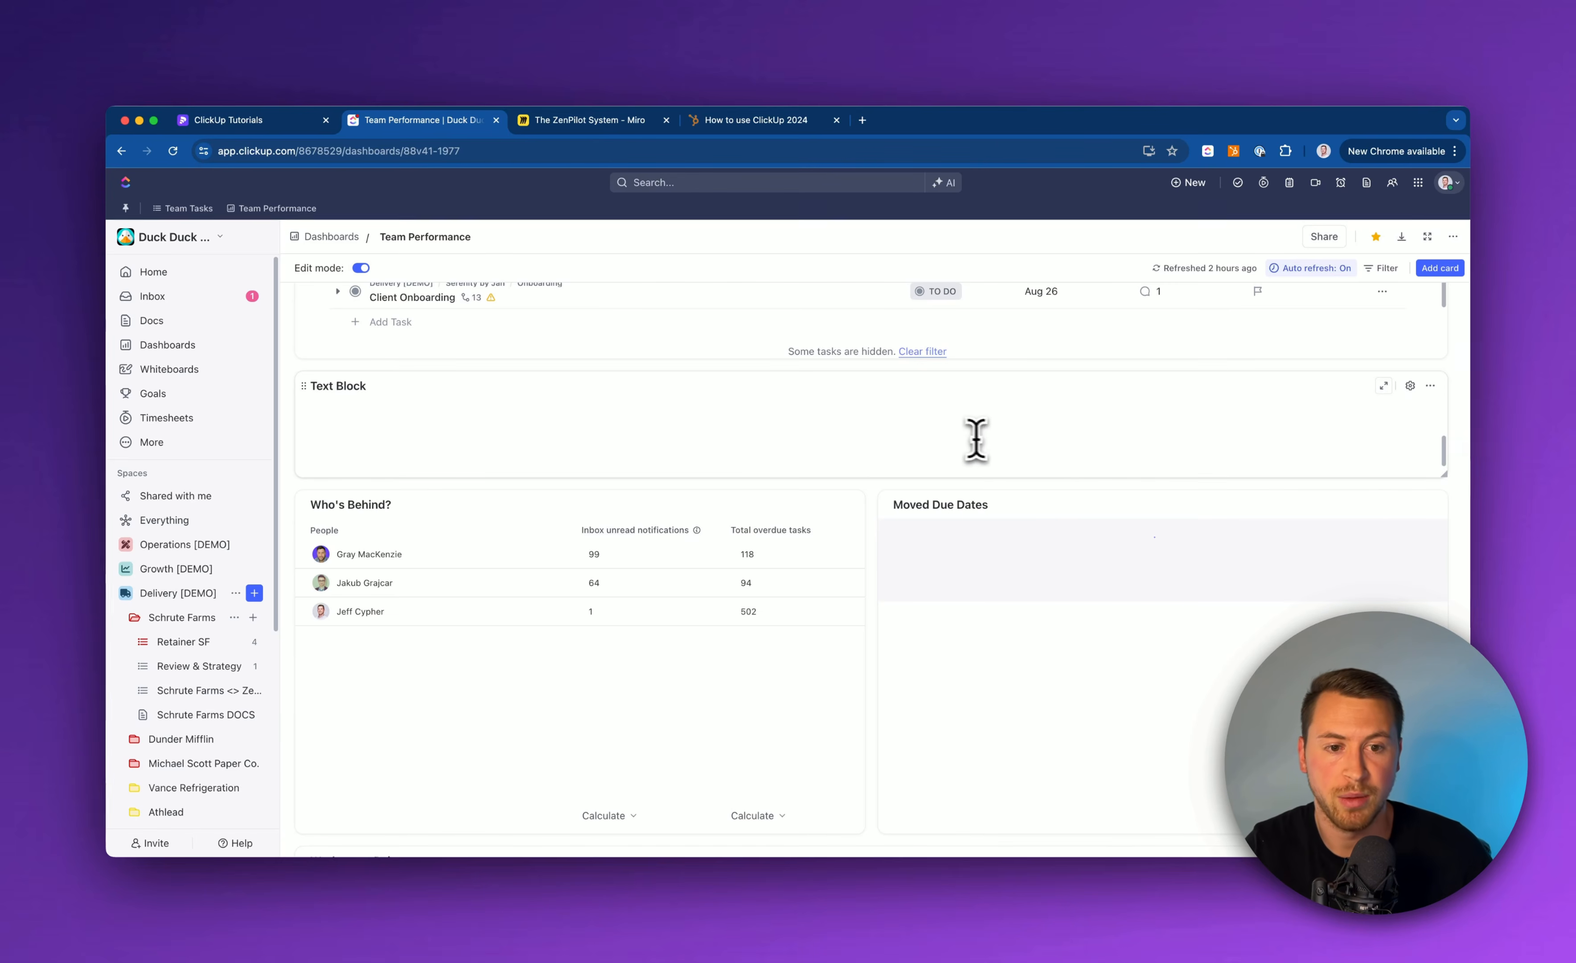
pyautogui.scroll(-3, 868, 521)
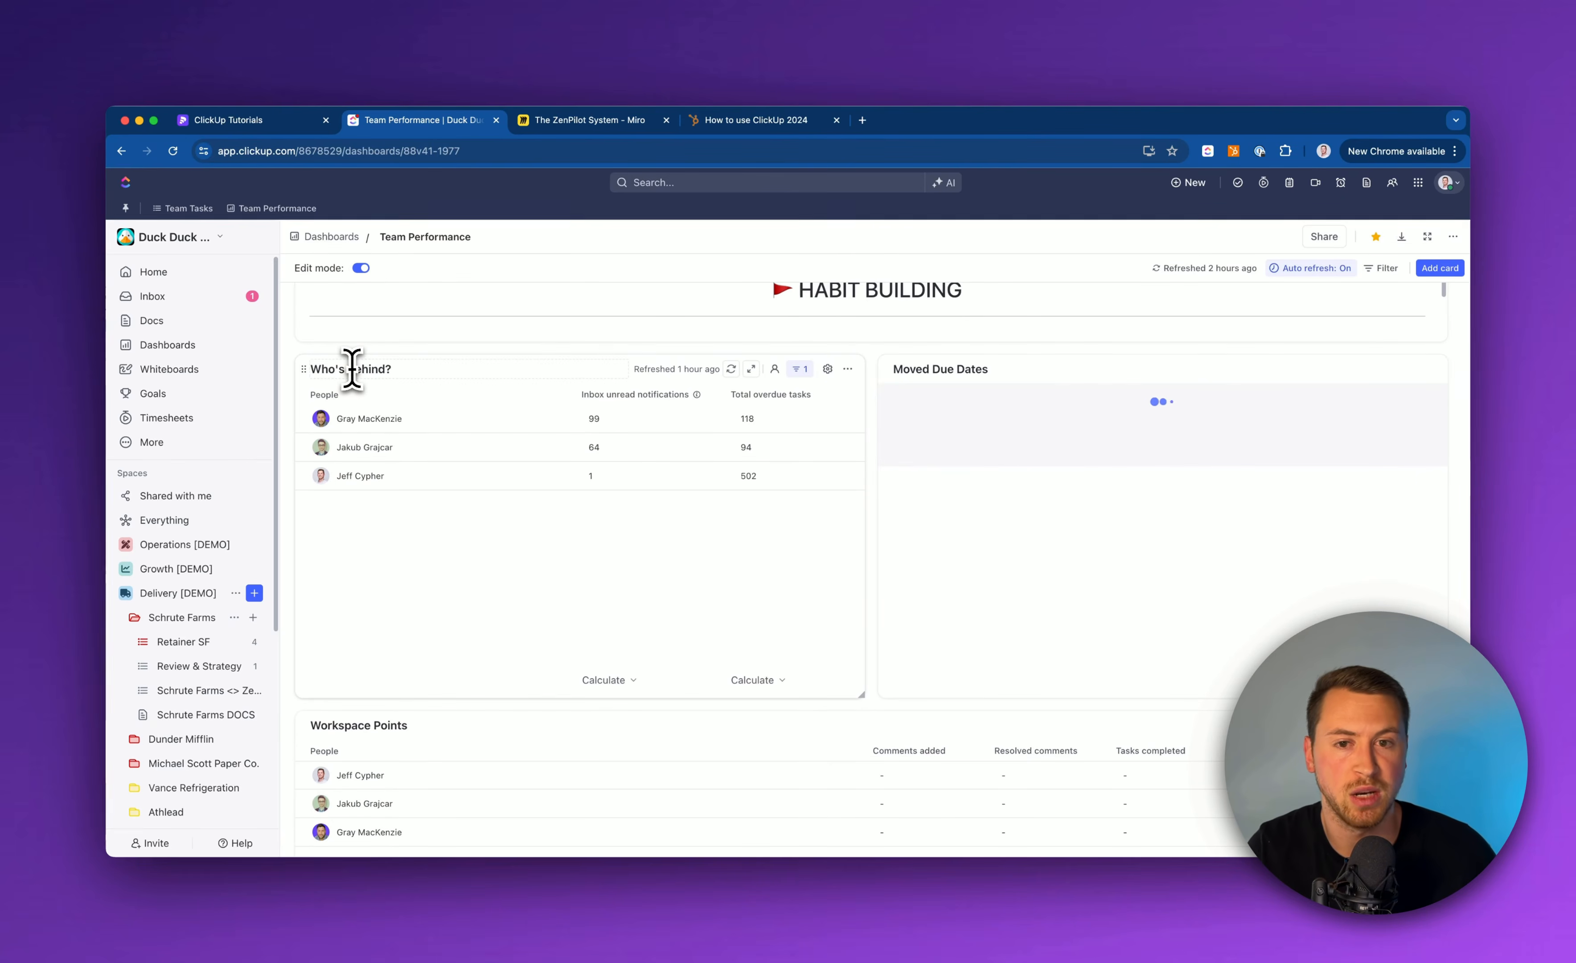
pyautogui.click(1440, 268)
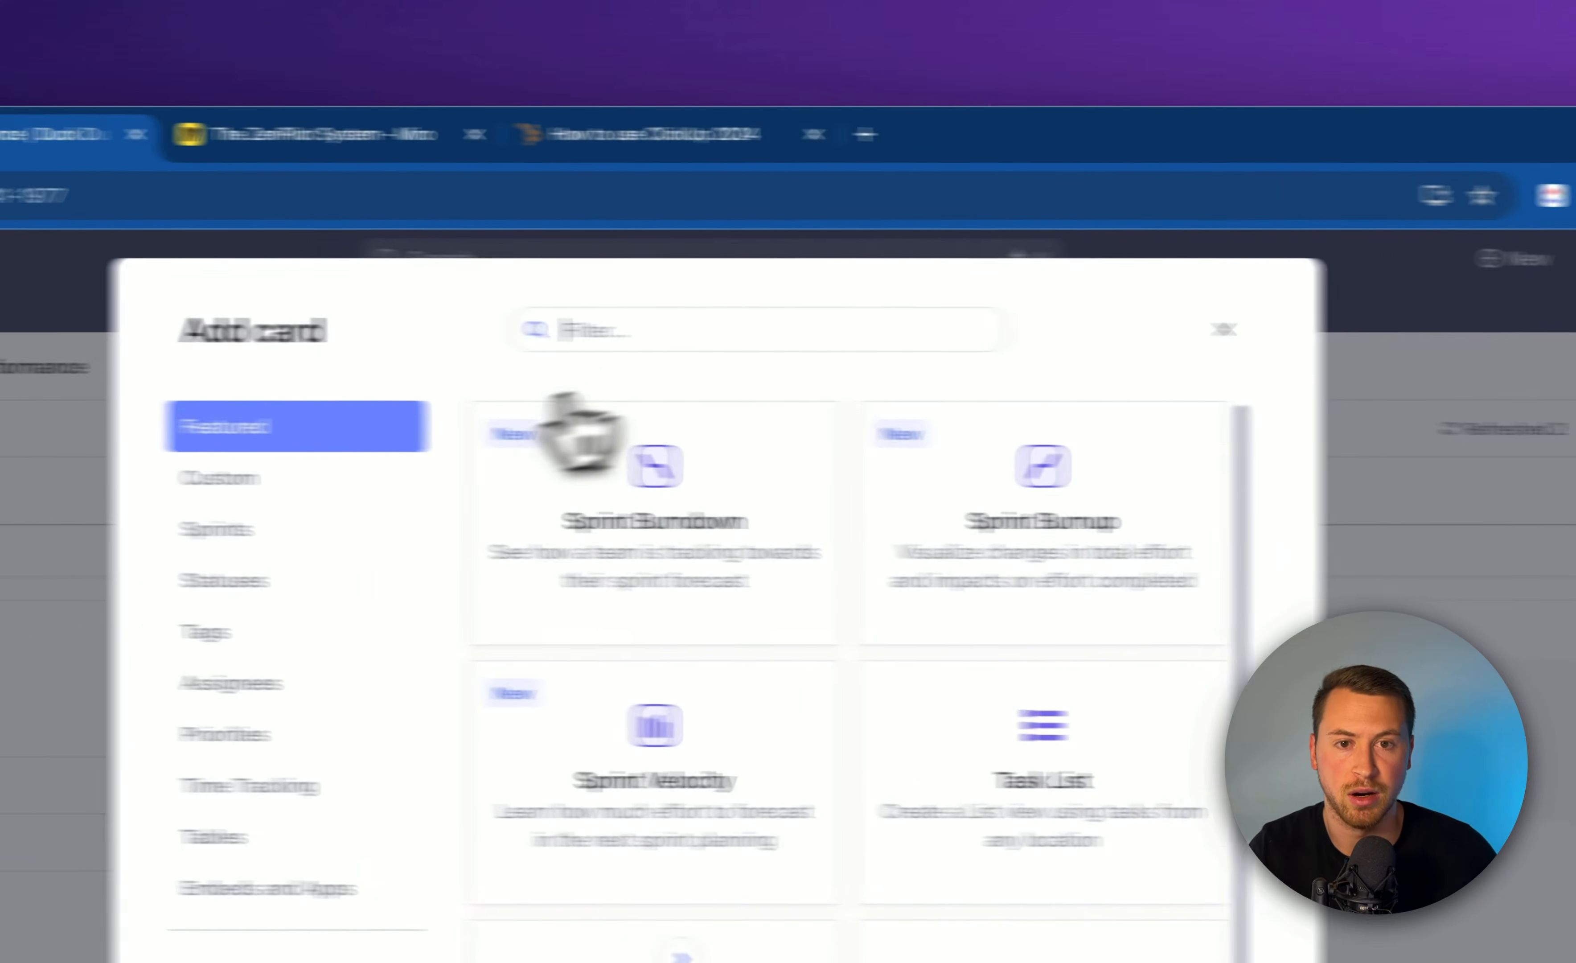
pyautogui.write('whos')
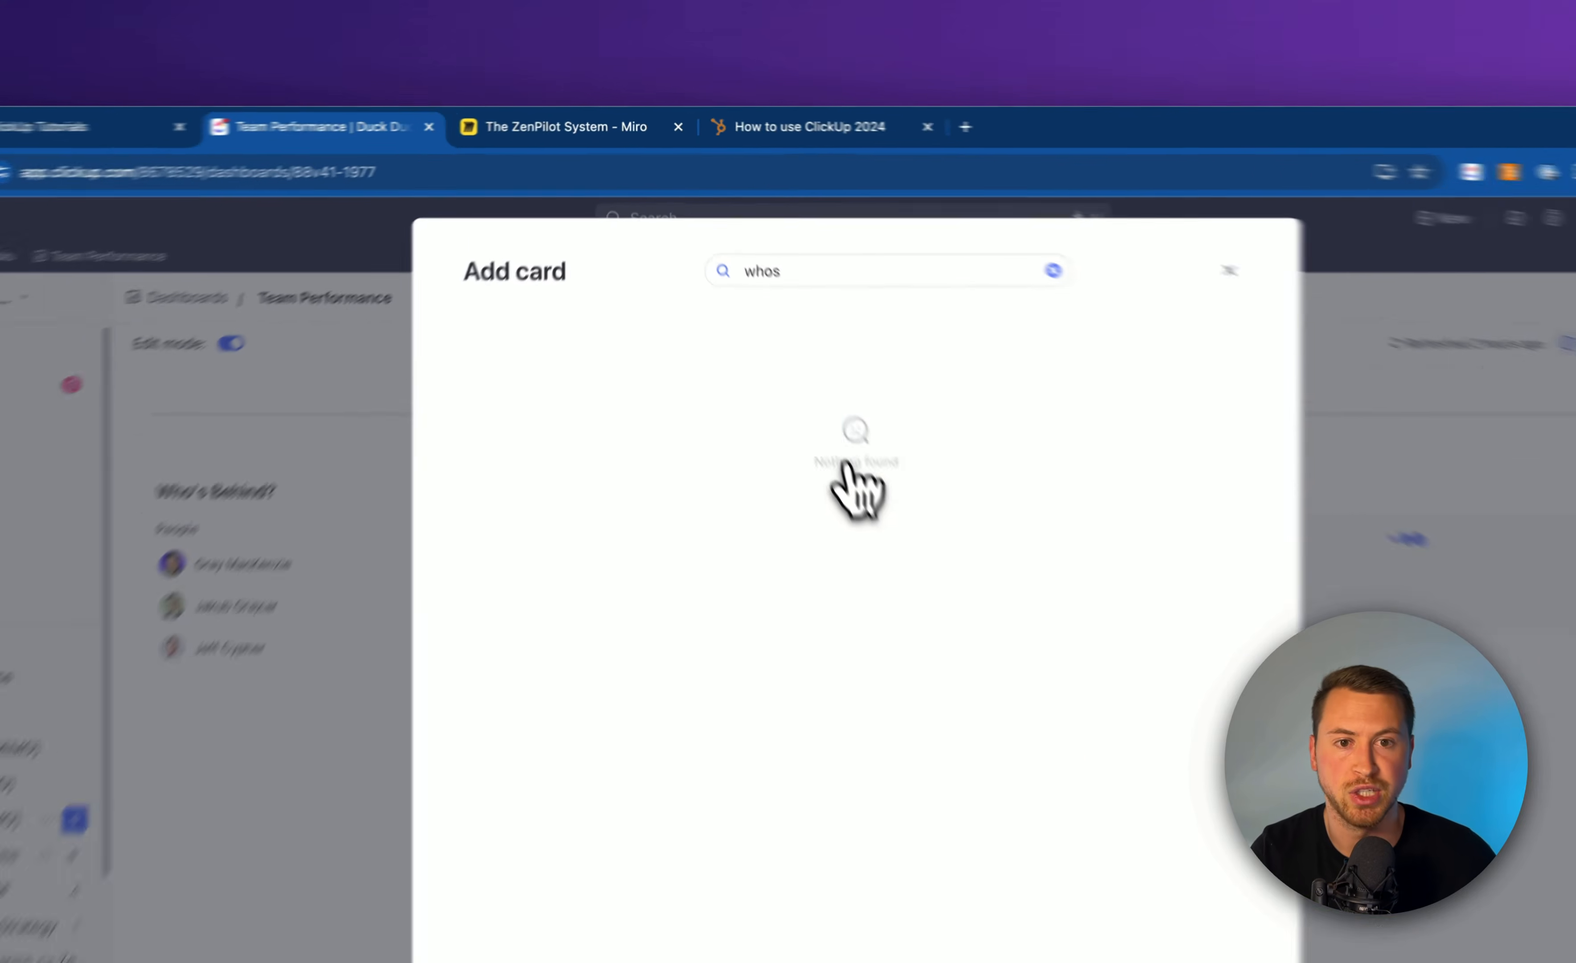
pyautogui.press('BackSpace')
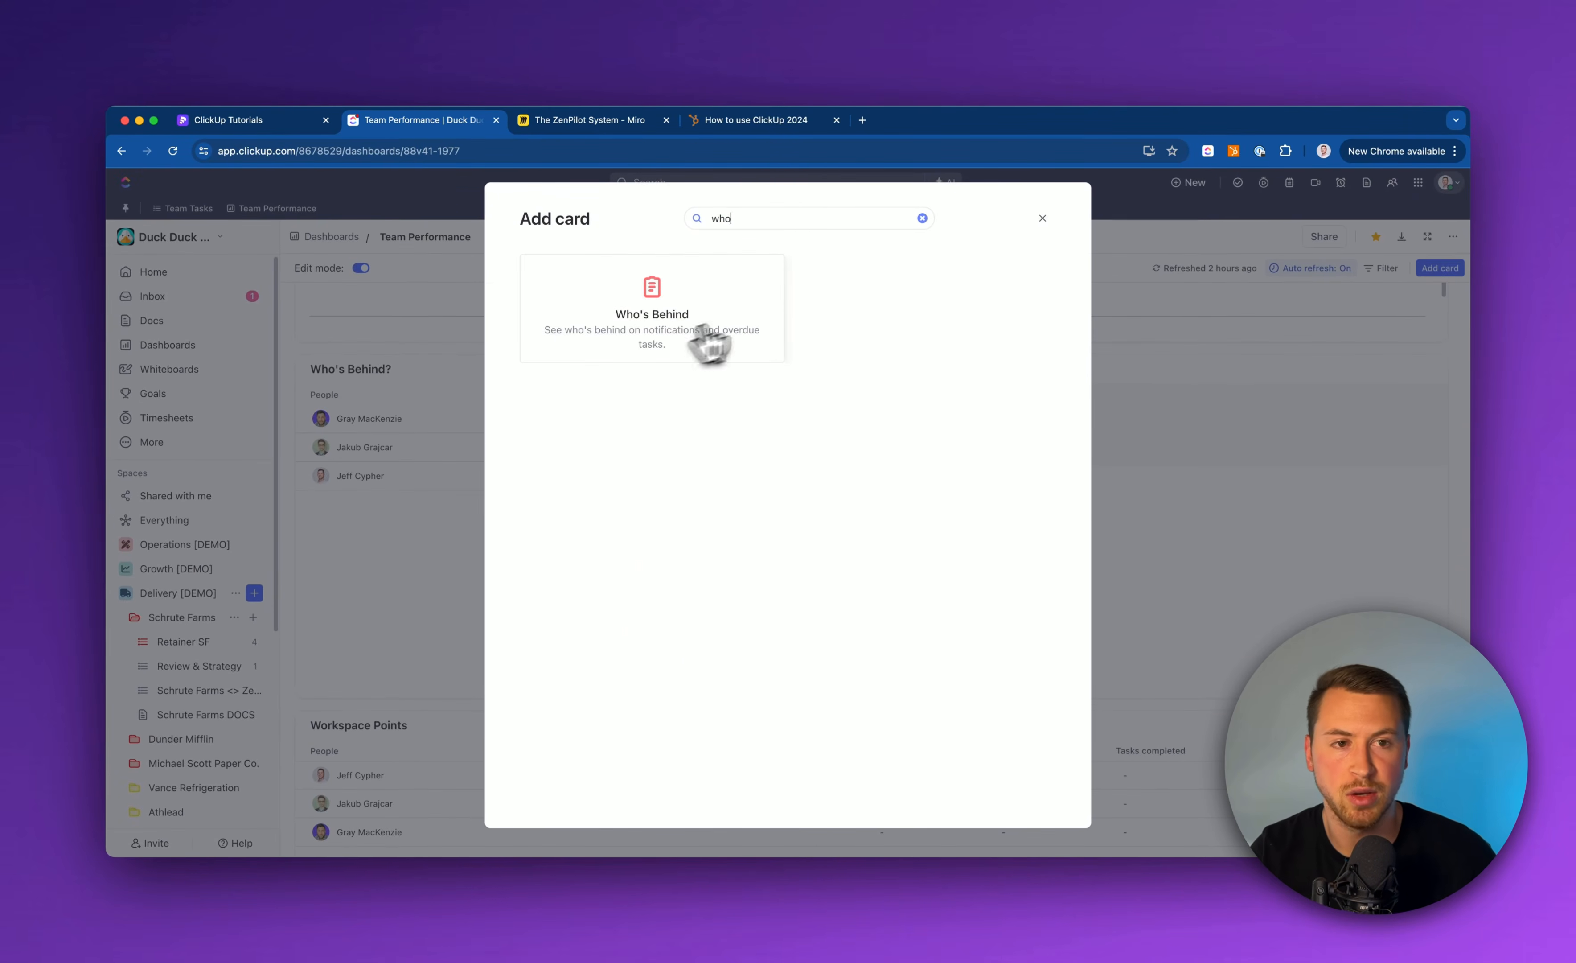
pyautogui.click(1042, 219)
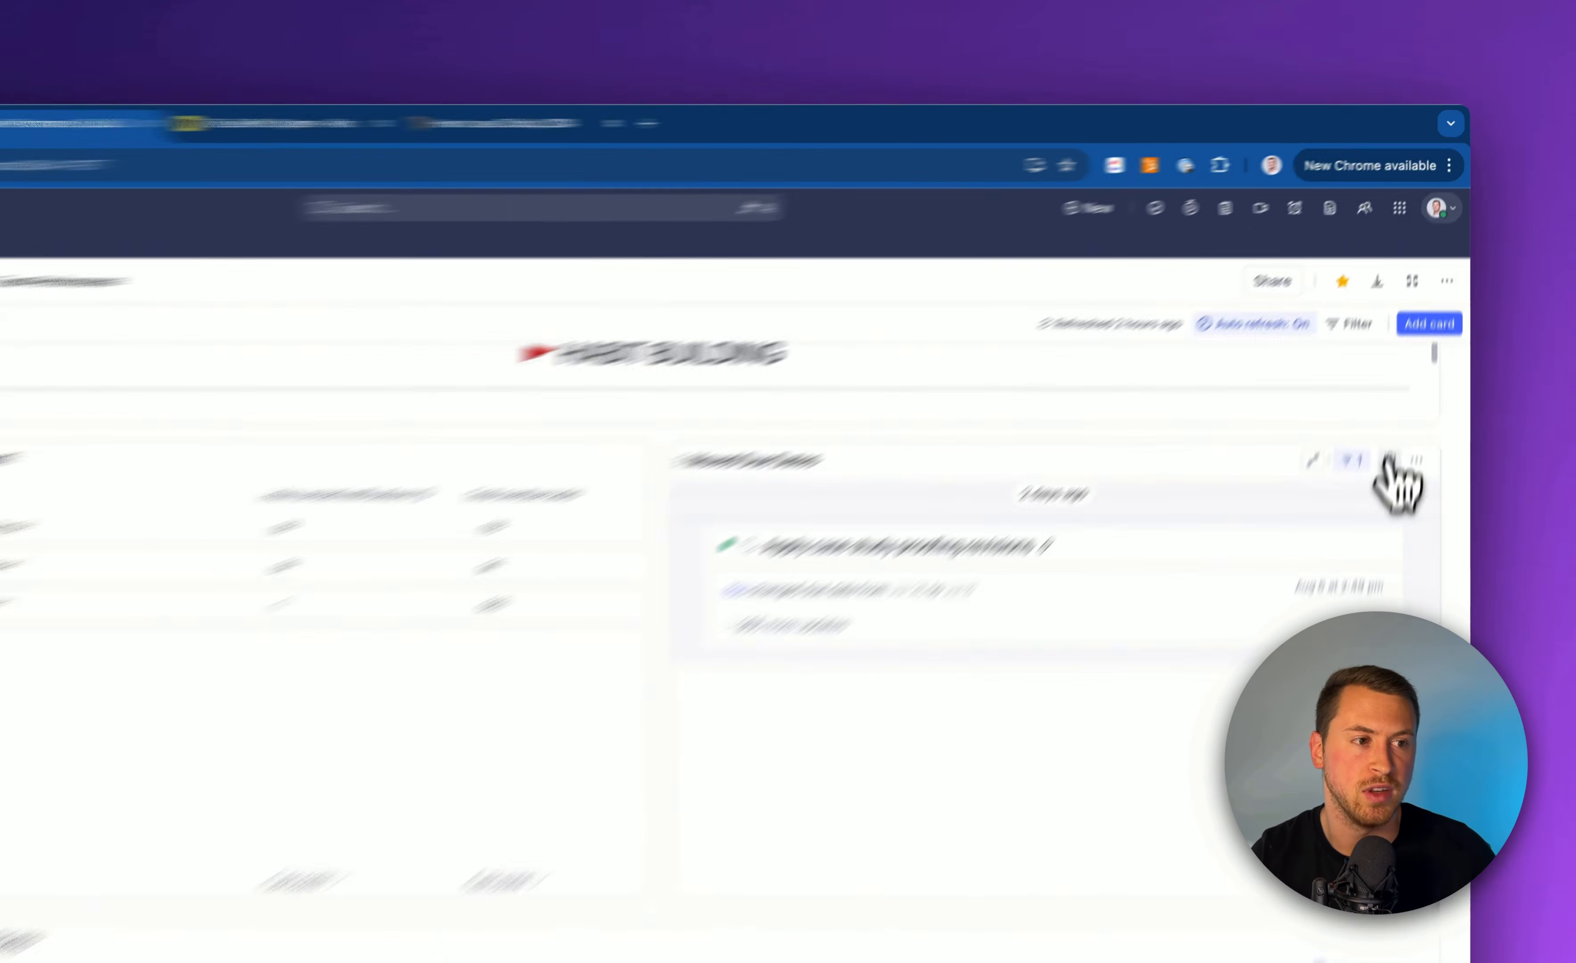
# Step: Inspect the Moved Due Dates activity card's settings, including the activity types available for its activity fields
pyautogui.click(1410, 369)
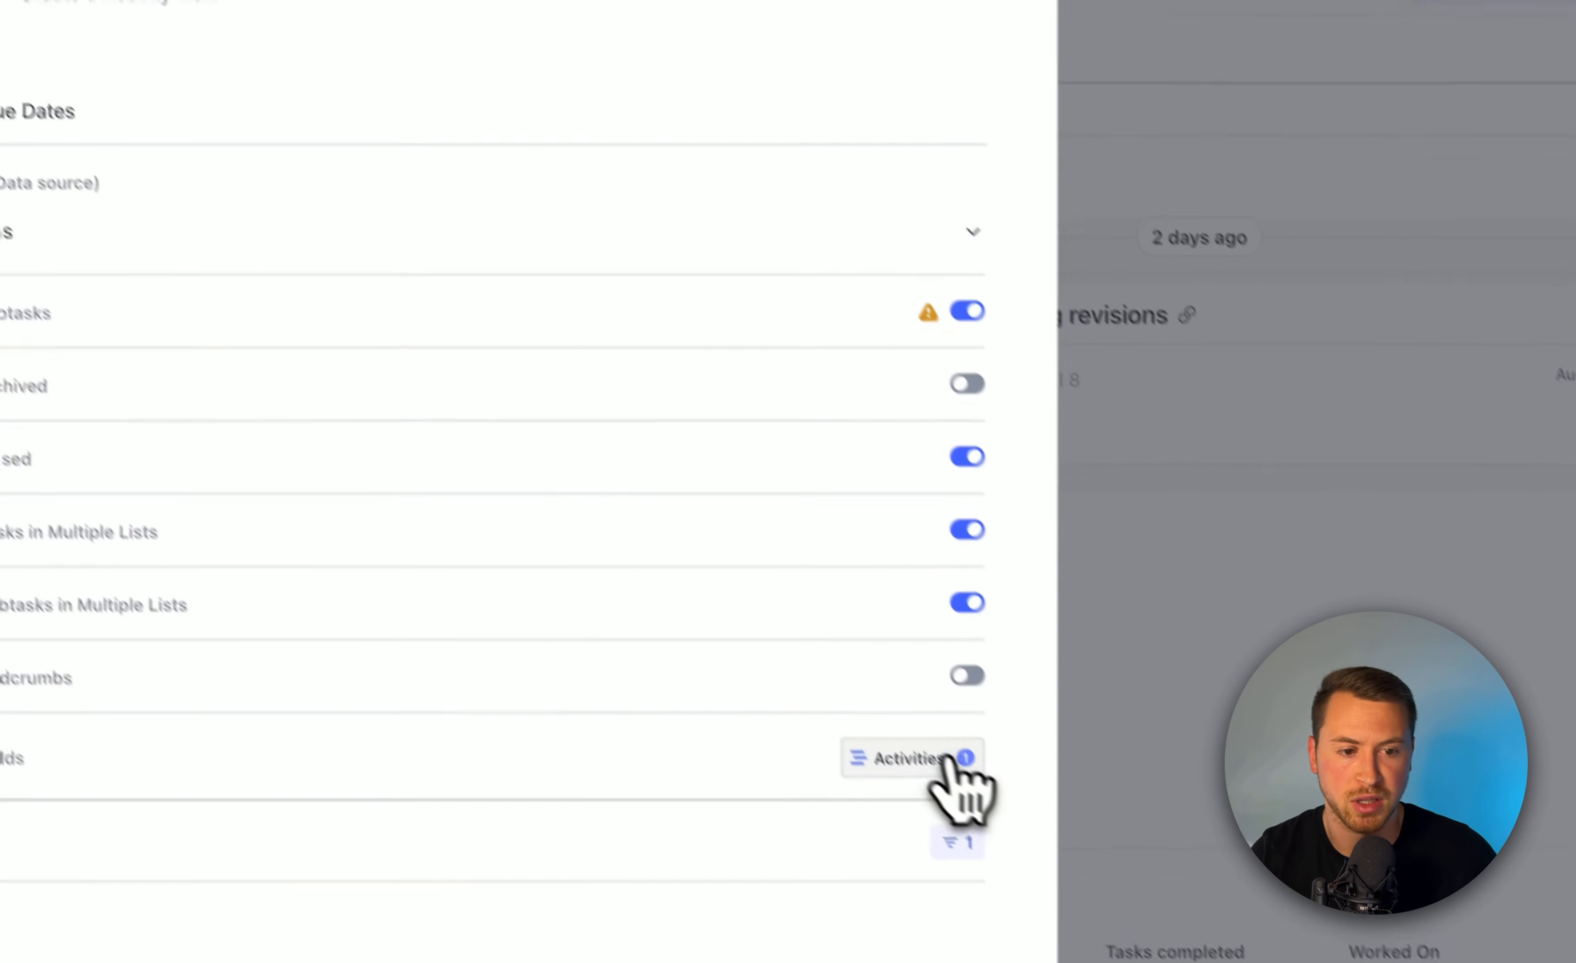
pyautogui.click(948, 764)
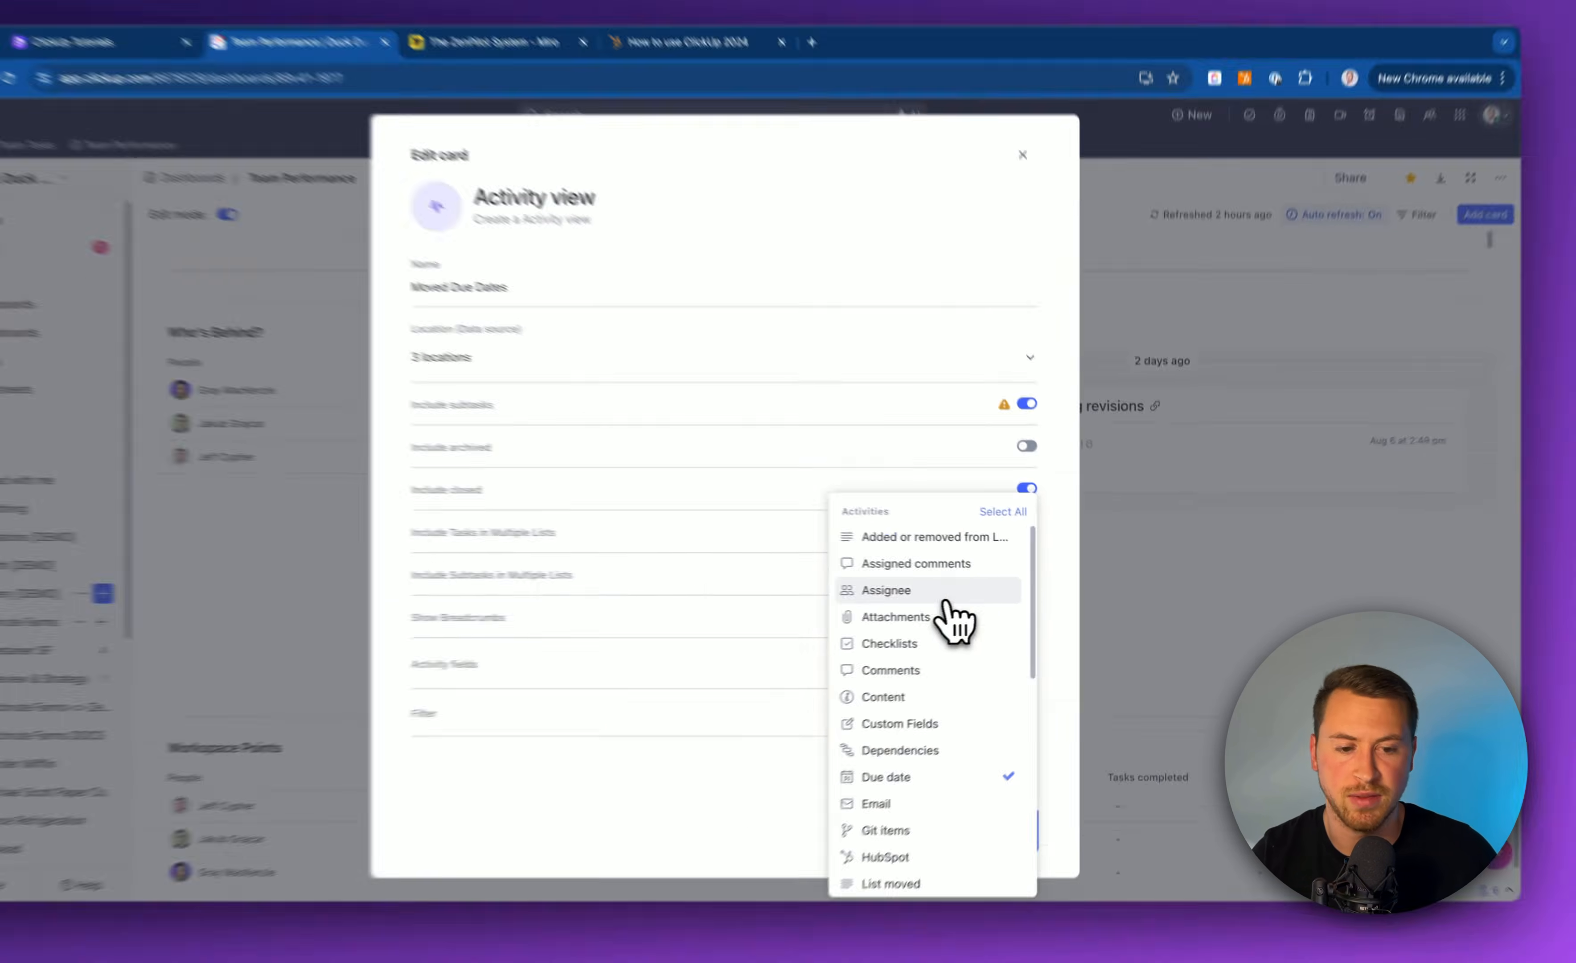
pyautogui.scroll(-1, 789, 605)
pyautogui.scroll(-3, 983, 666)
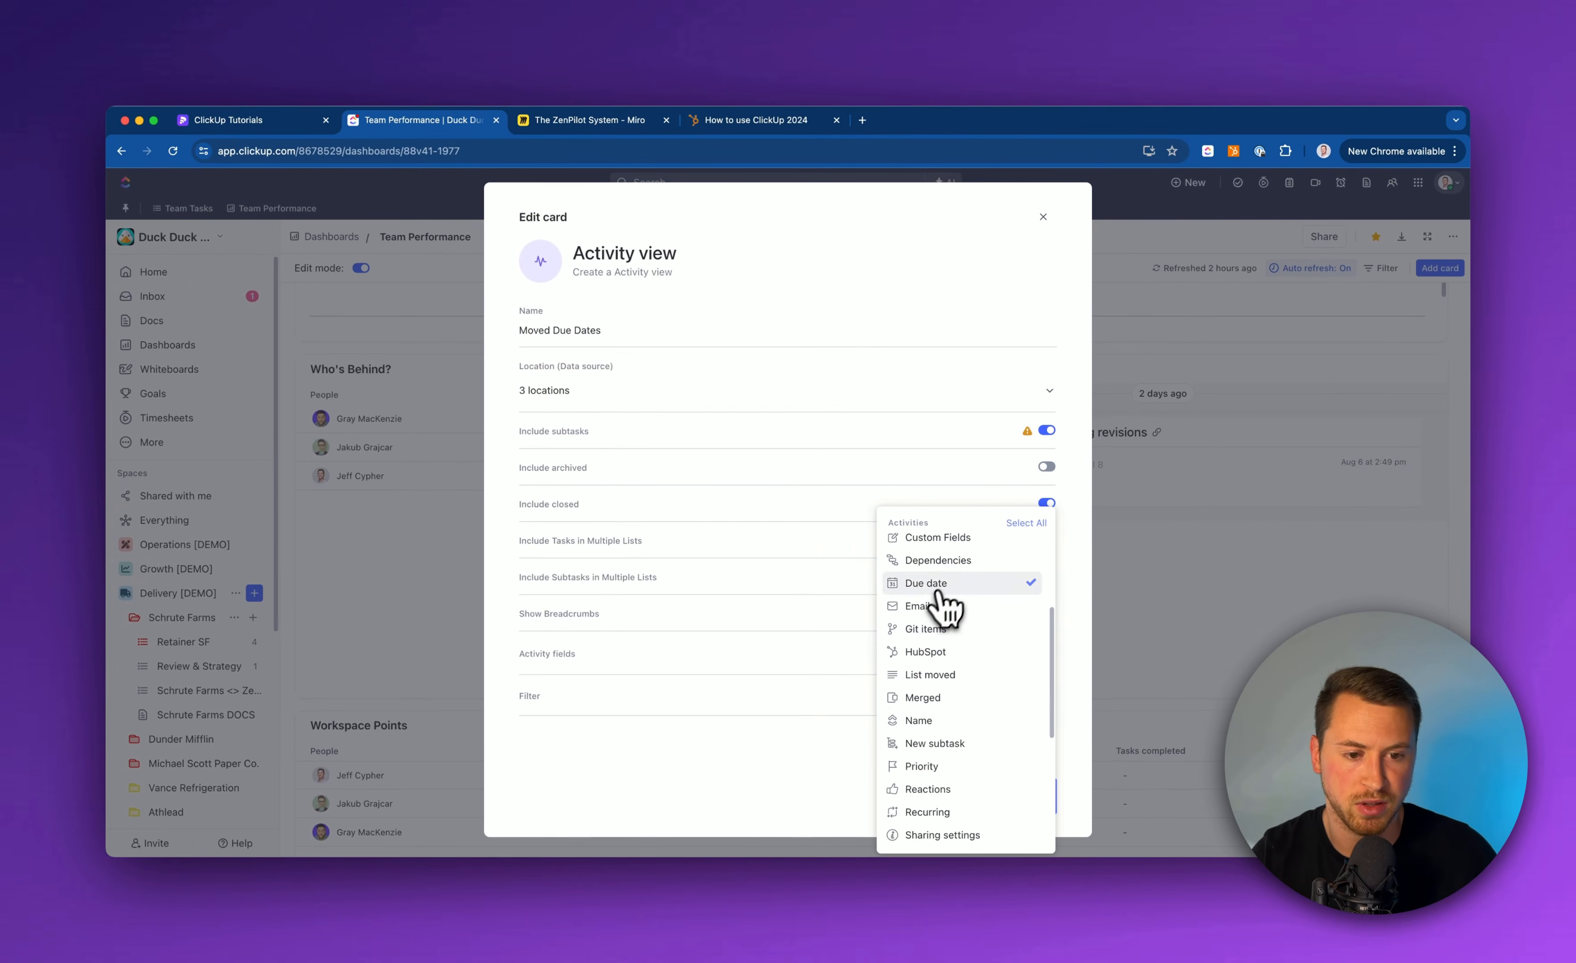
pyautogui.scroll(-4, 964, 711)
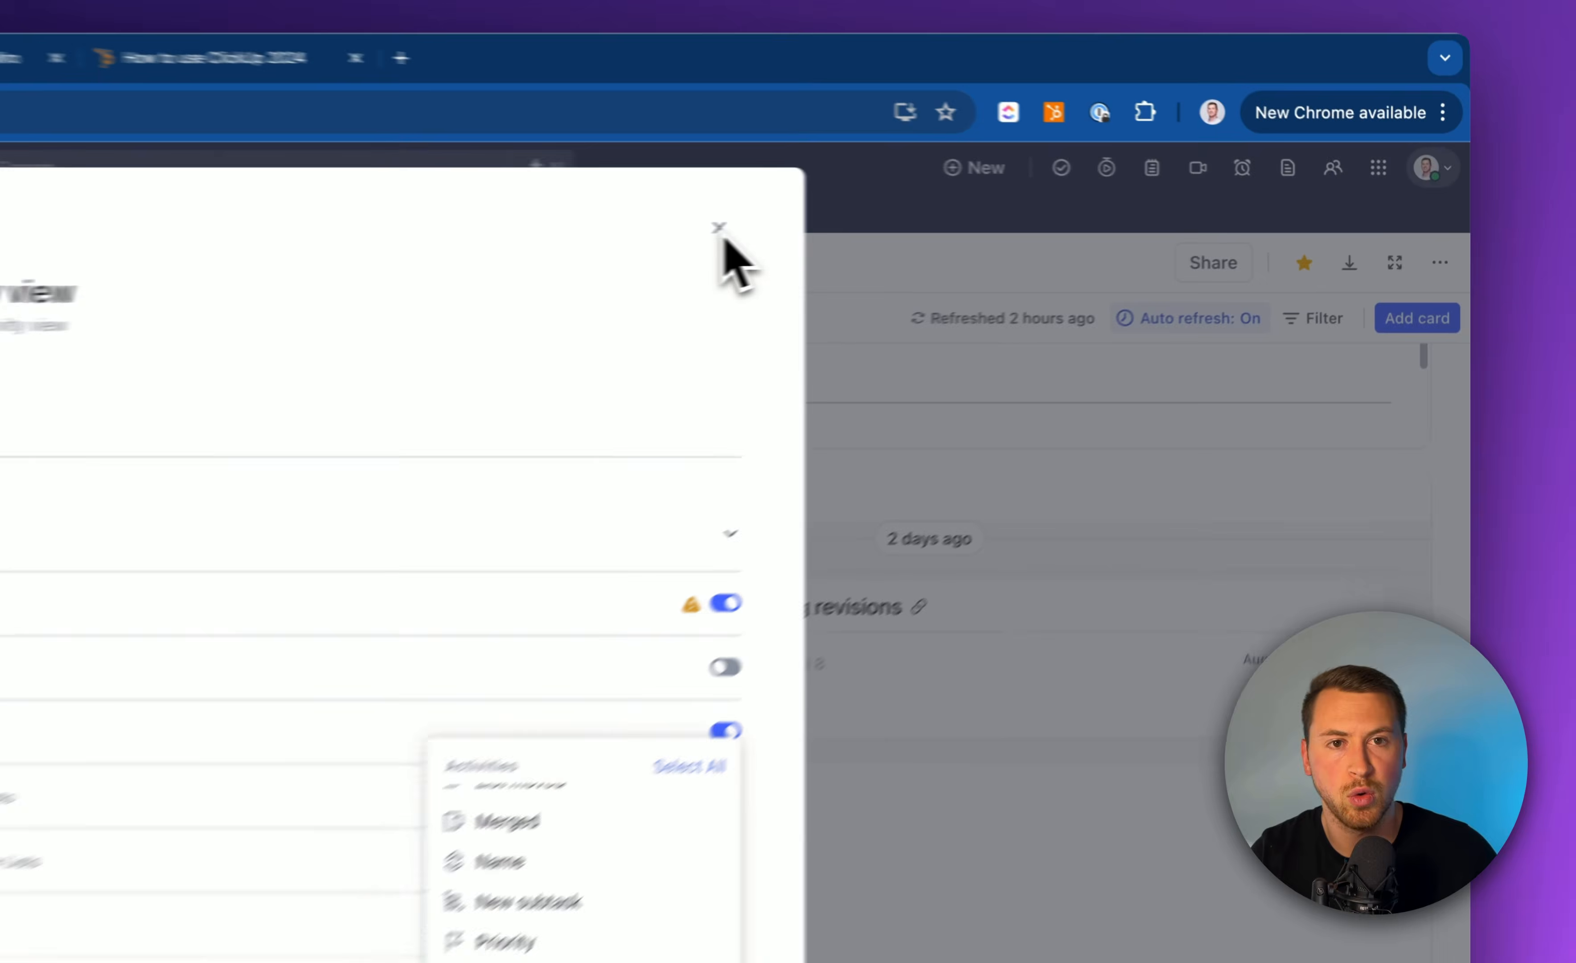
# Step: Close and reopen the Moved Due Dates card's settings to check which activity type is selected, leaving the configuration unchanged
pyautogui.click(1044, 218)
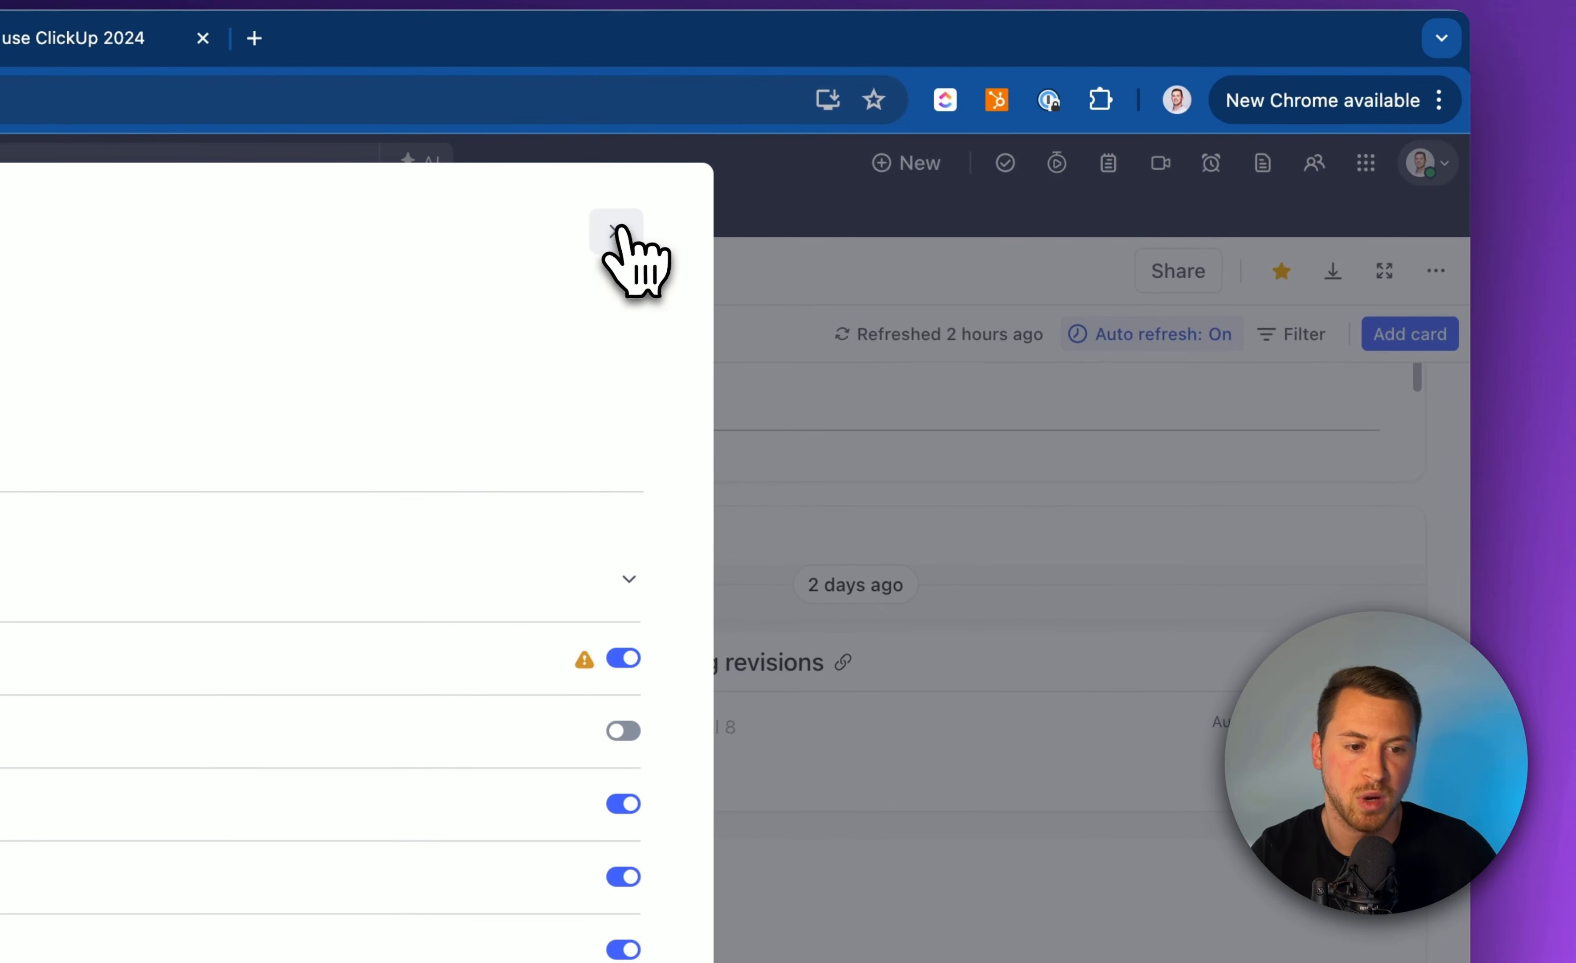
pyautogui.click(614, 232)
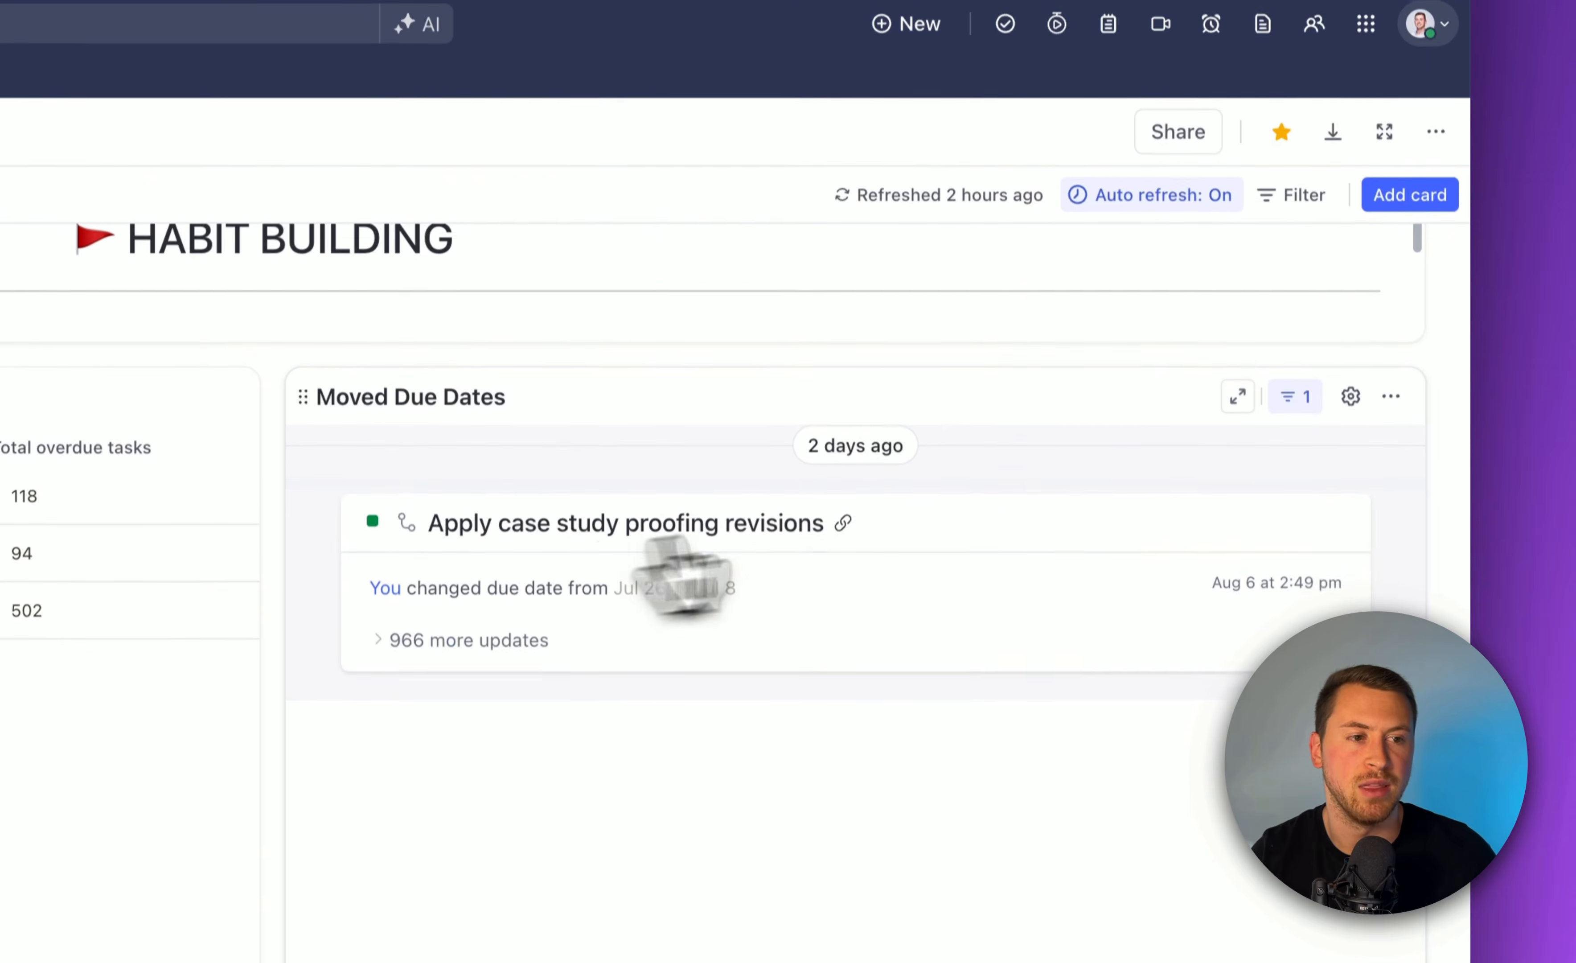
pyautogui.click(1350, 396)
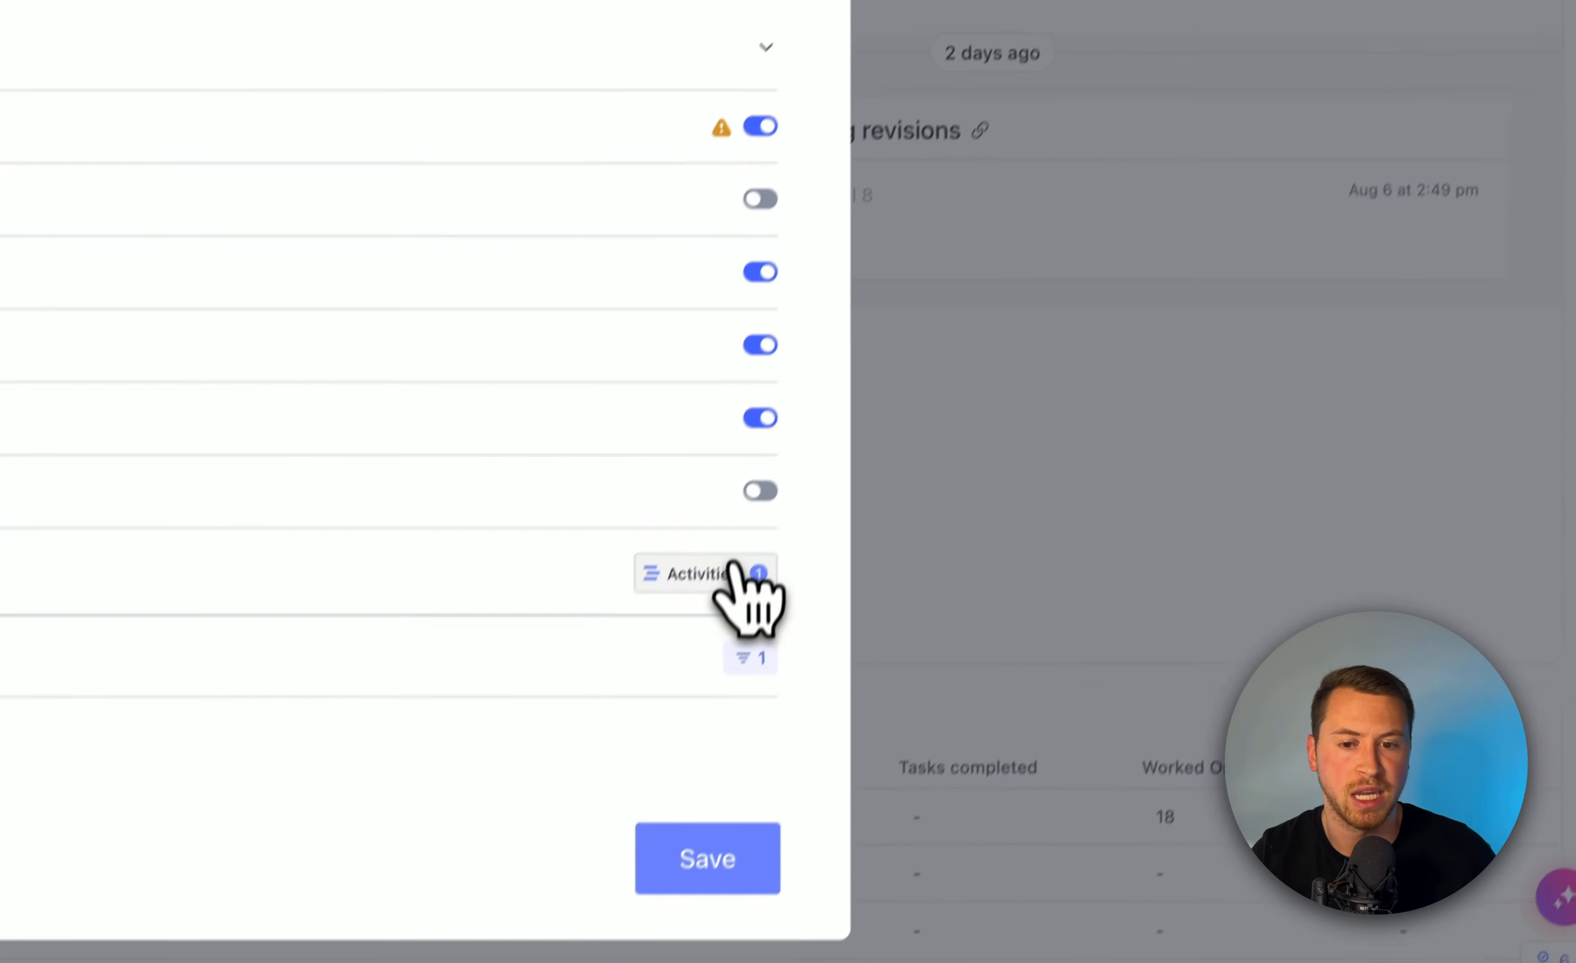
pyautogui.click(732, 568)
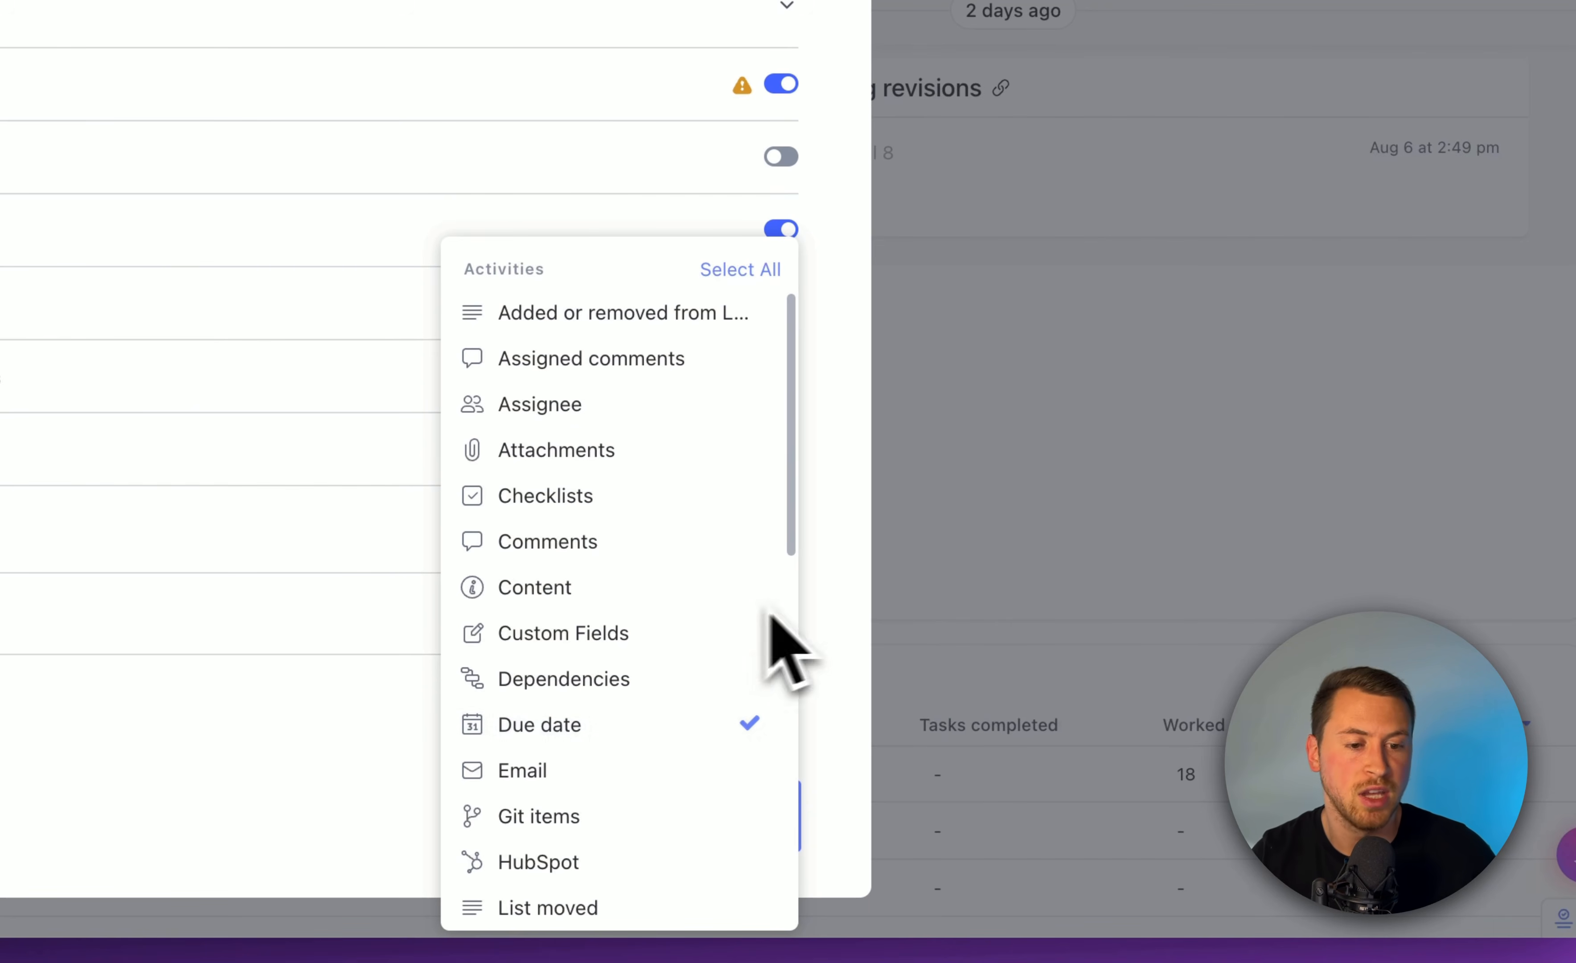
pyautogui.click(908, 457)
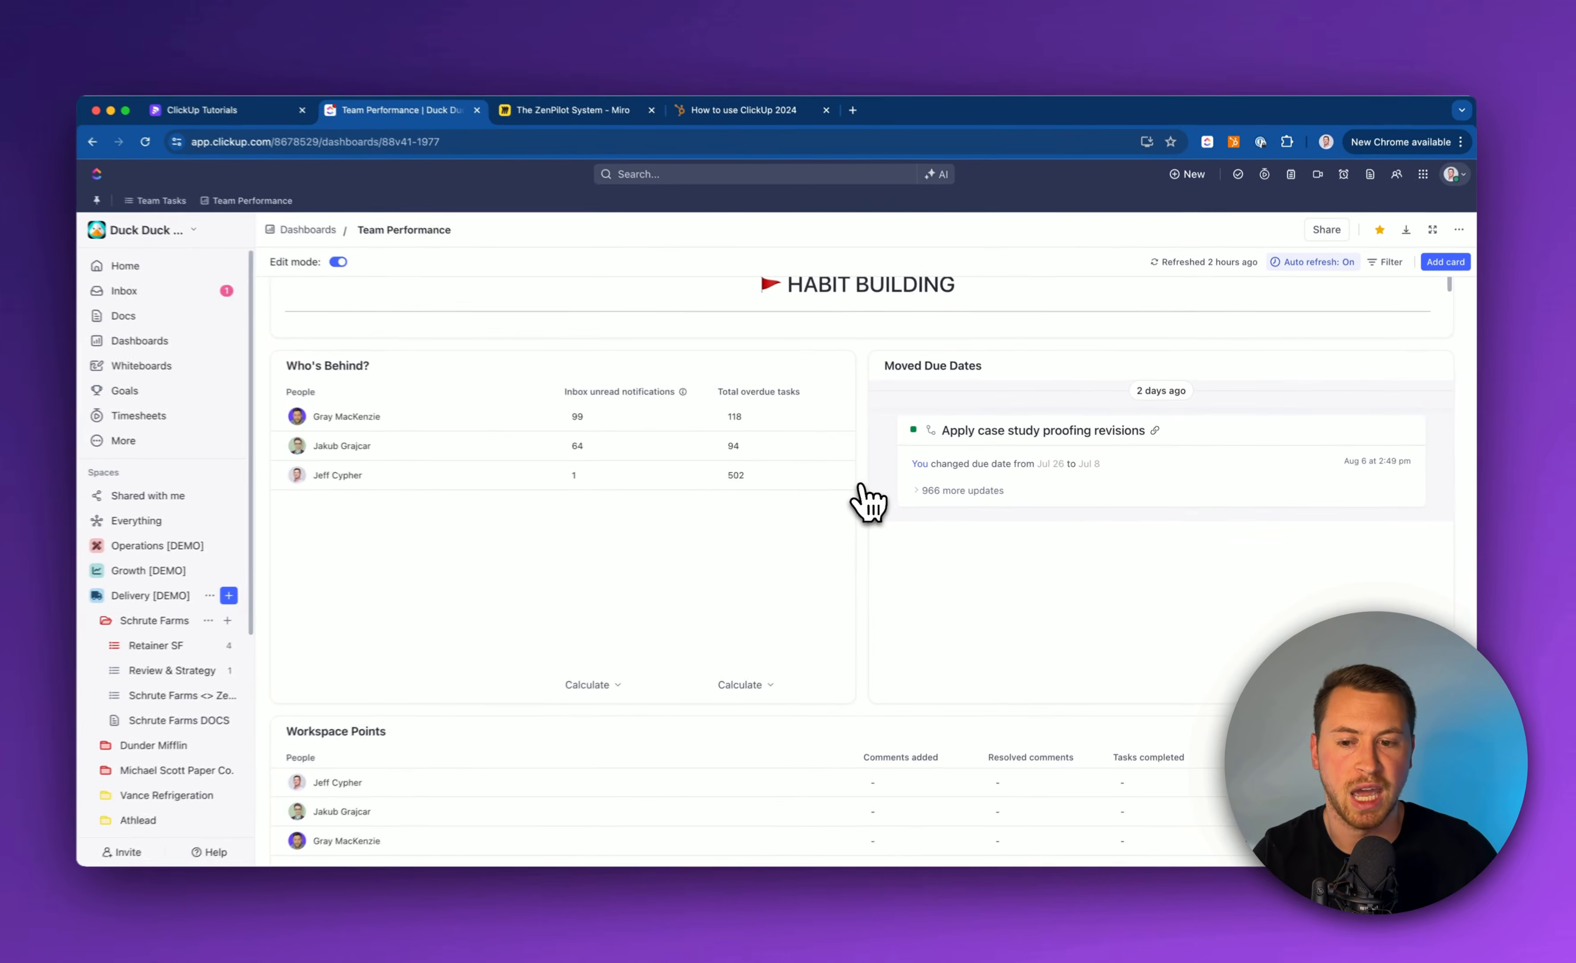
# Step: Review the Workspace Points card's per-person activity columns and compare them with the Who's Behind card under Habit Building
pyautogui.scroll(-5, 865, 487)
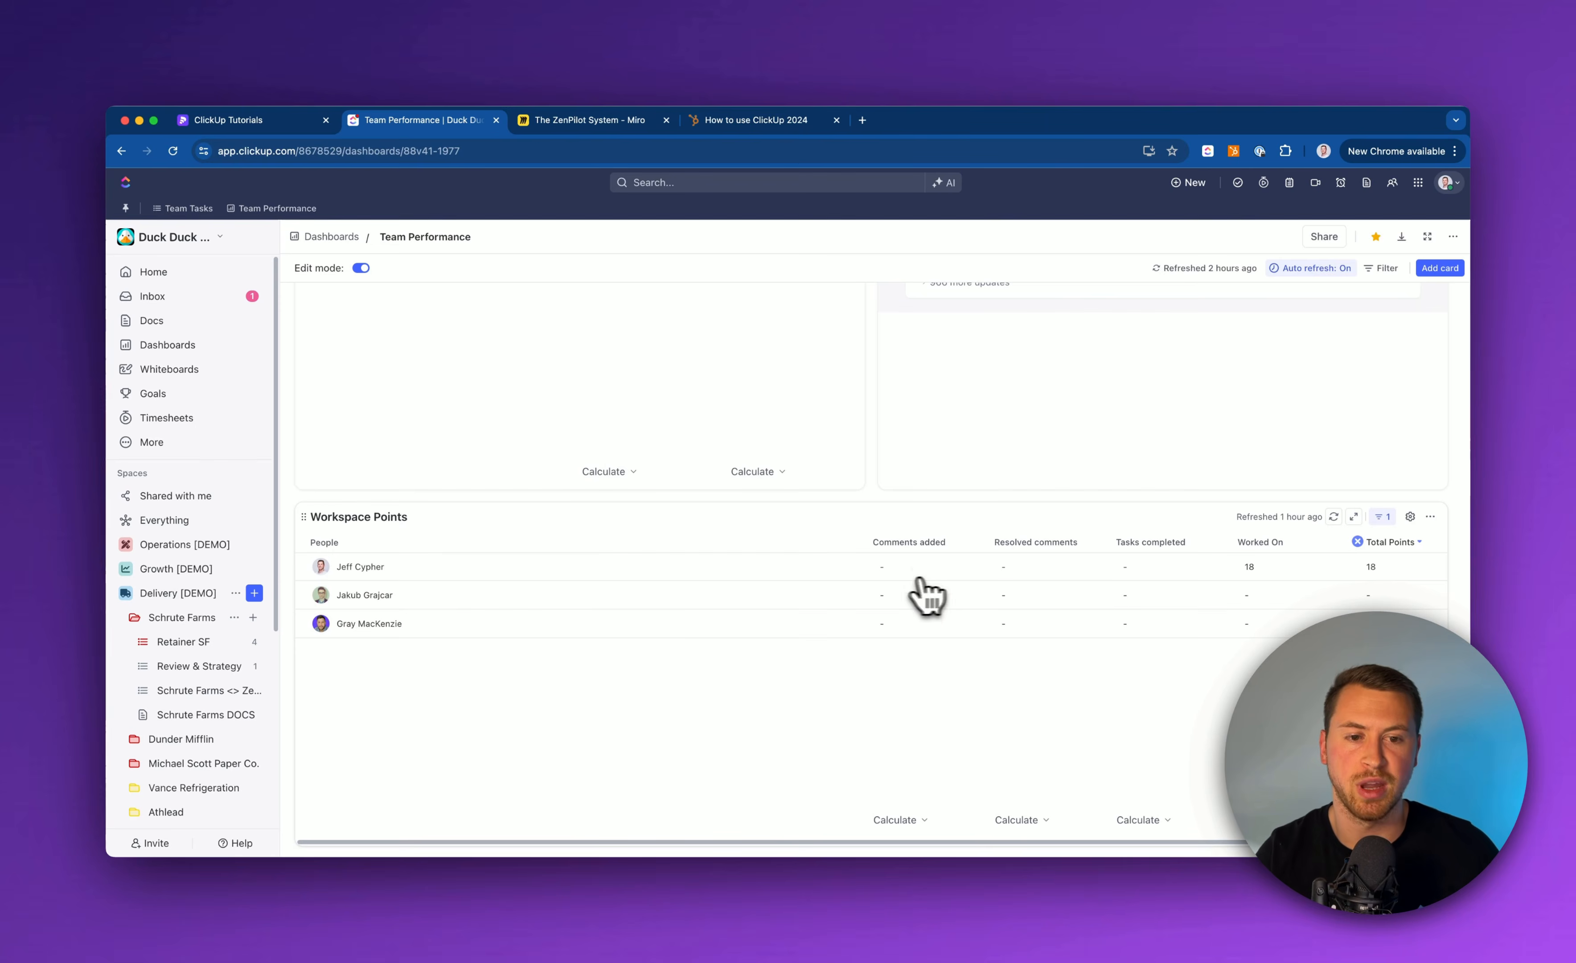
pyautogui.scroll(5, 876, 573)
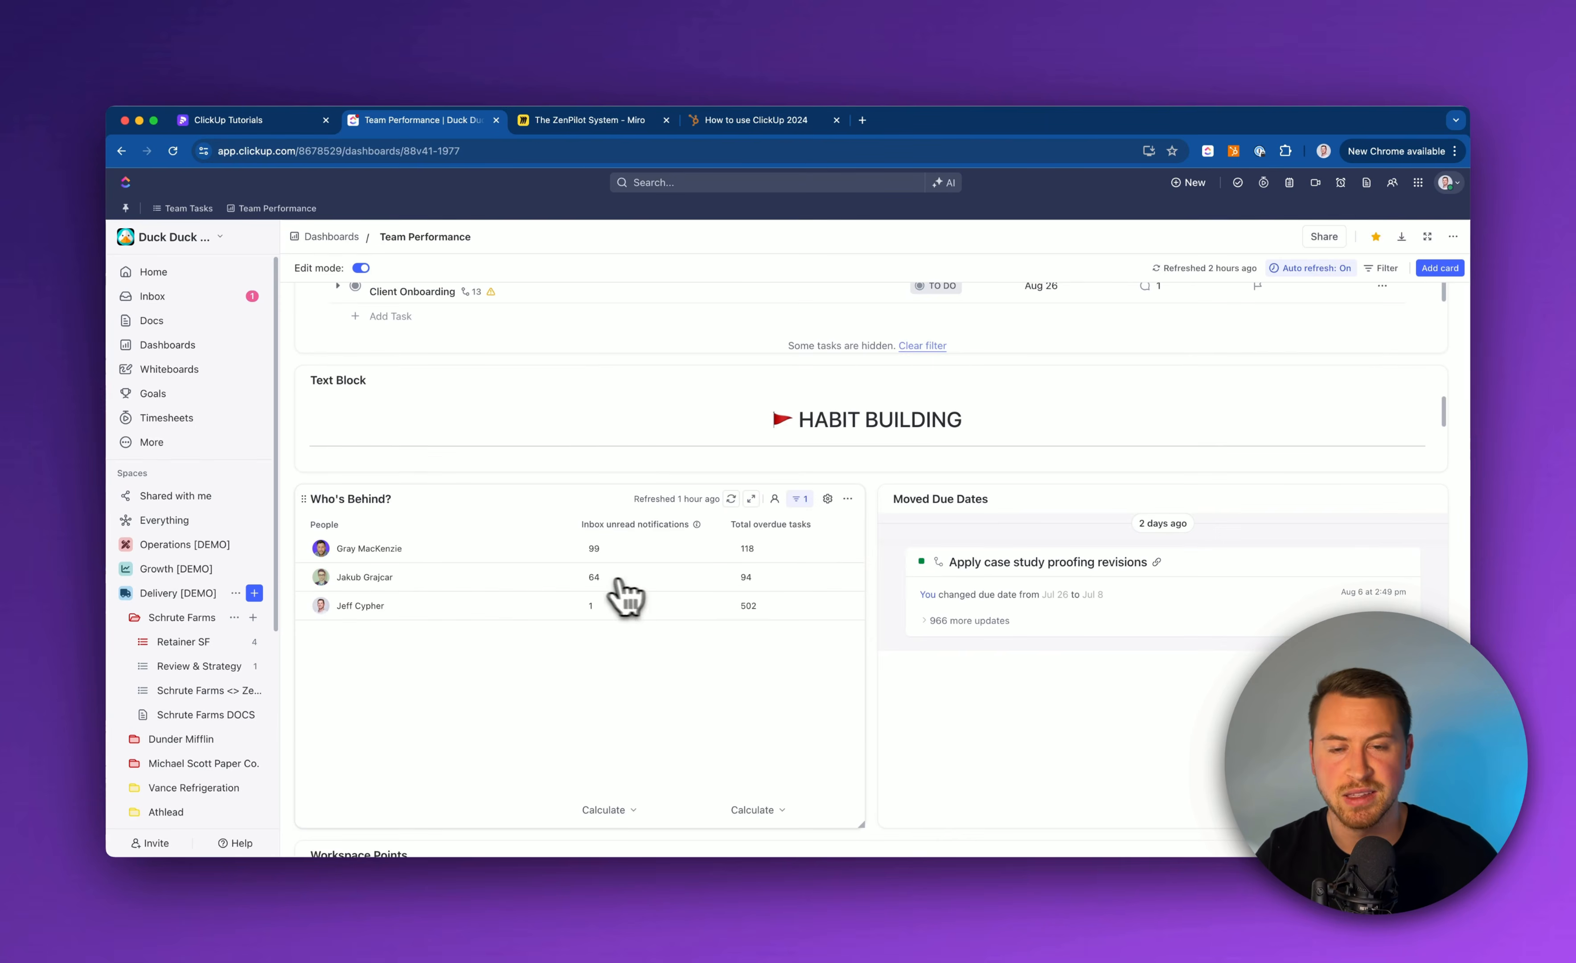
pyautogui.scroll(-5, 627, 687)
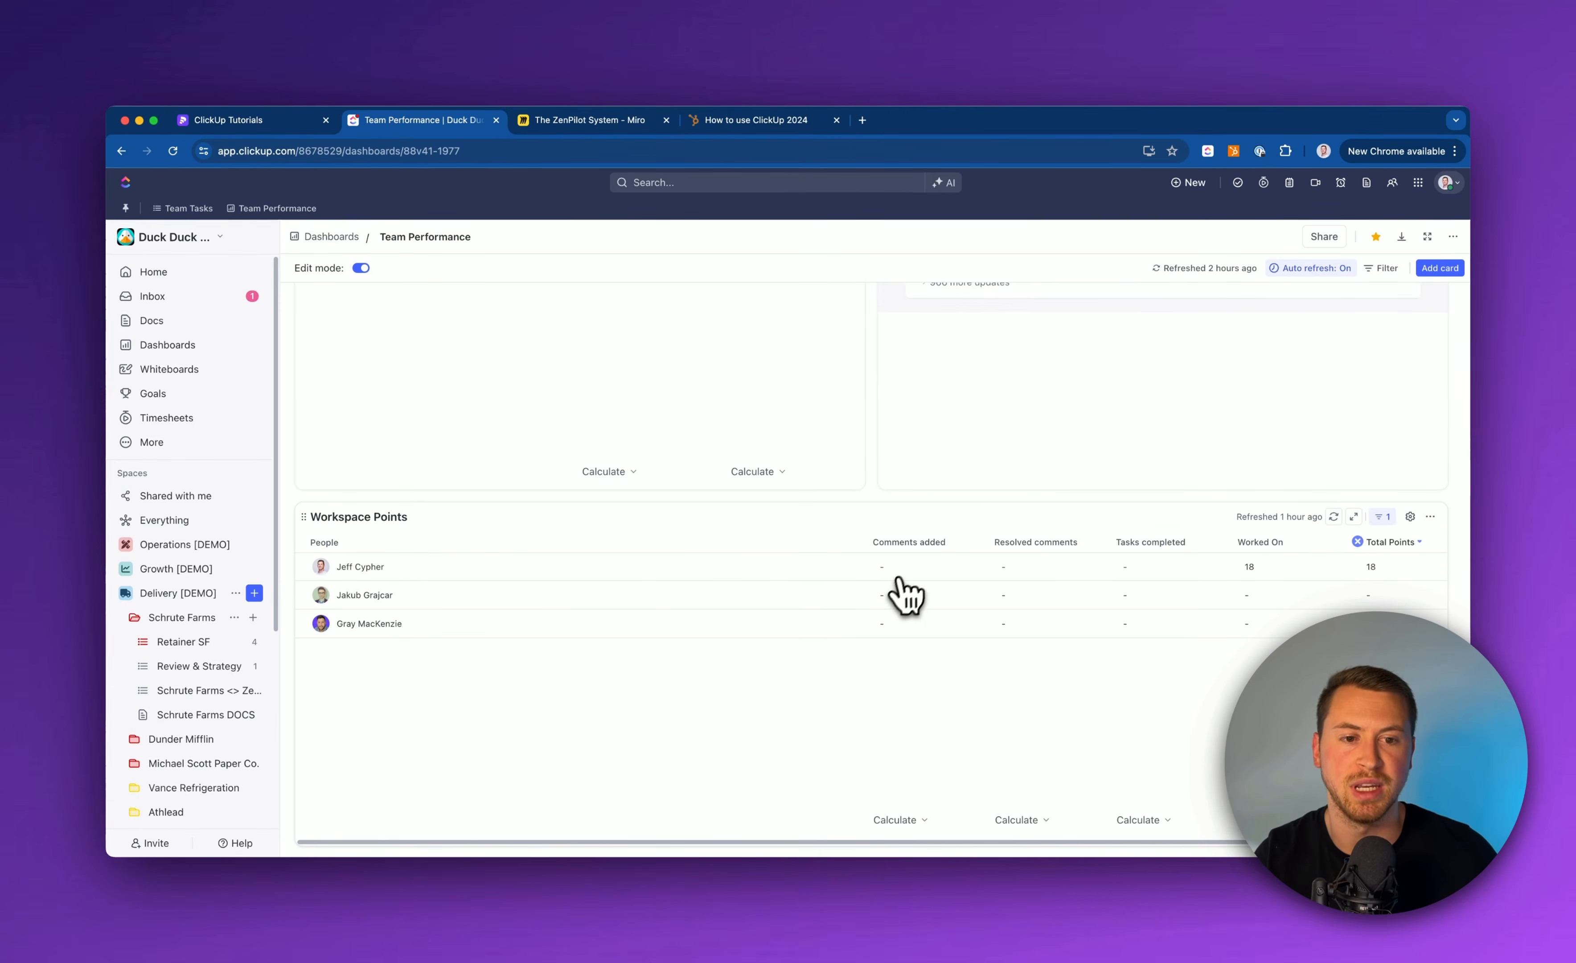